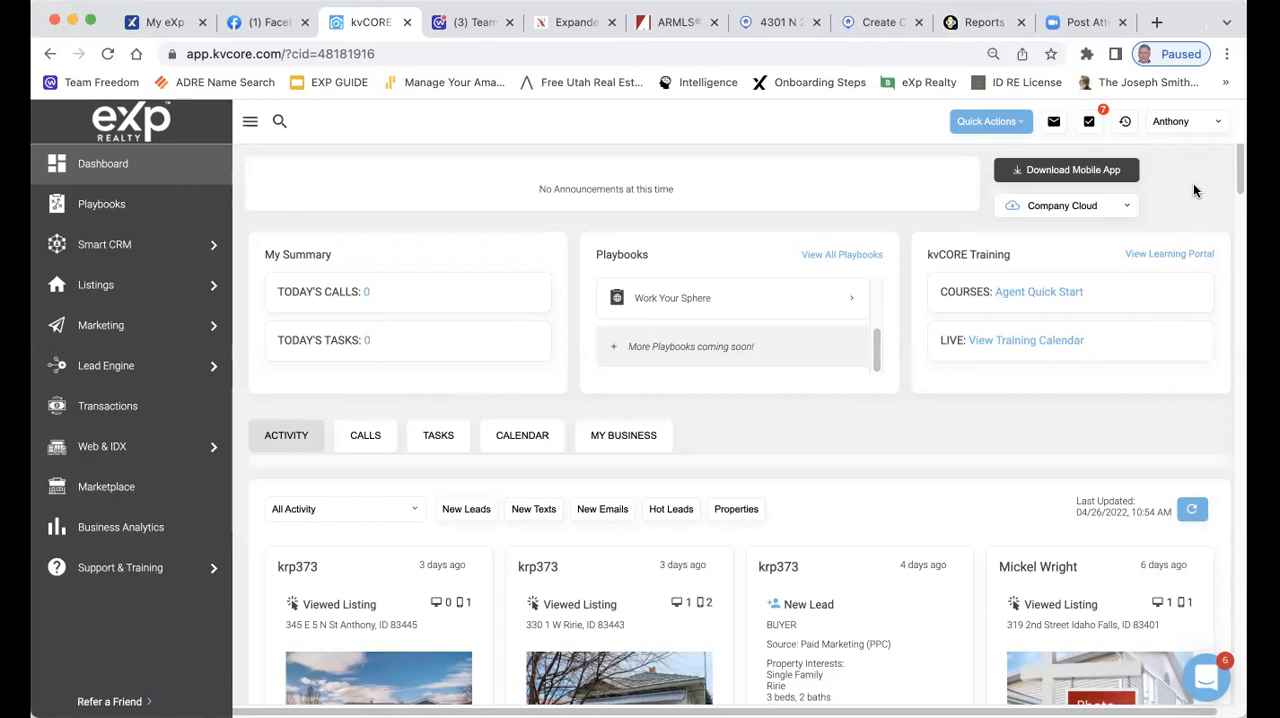
# Open the agent's own profile page from the account options and look over its details
pyautogui.click(1190, 124)
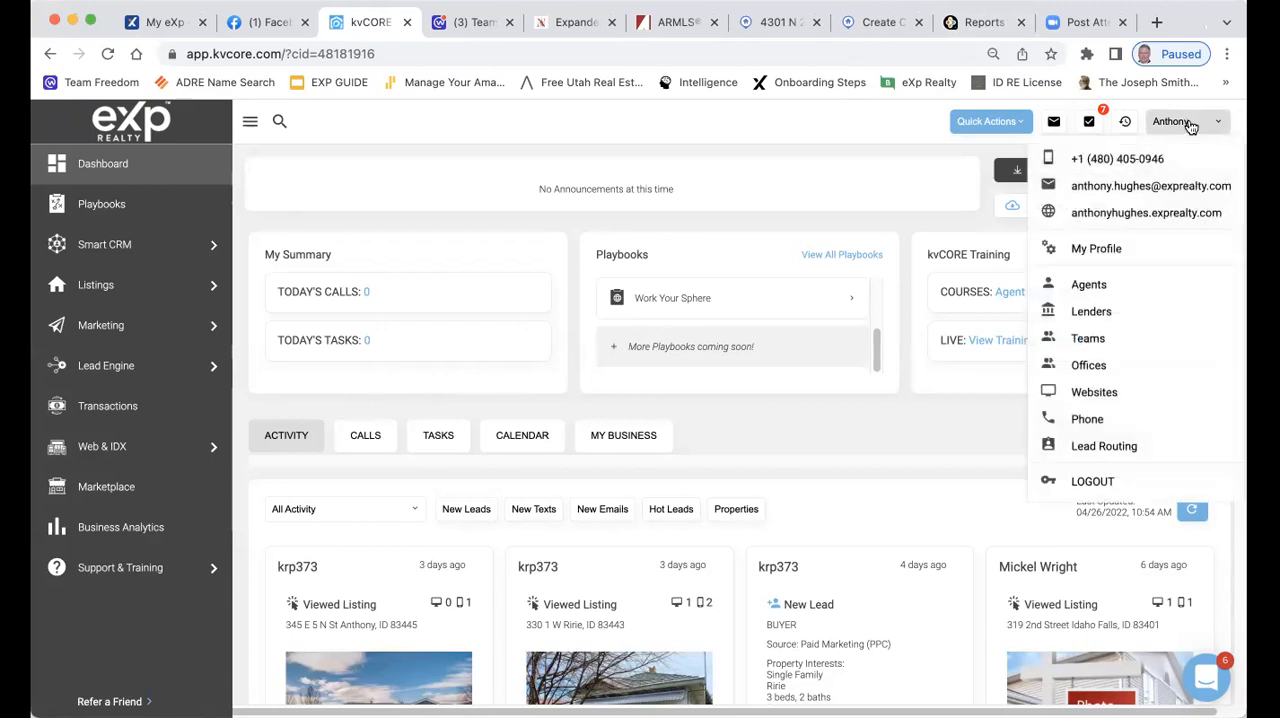
pyautogui.click(1190, 124)
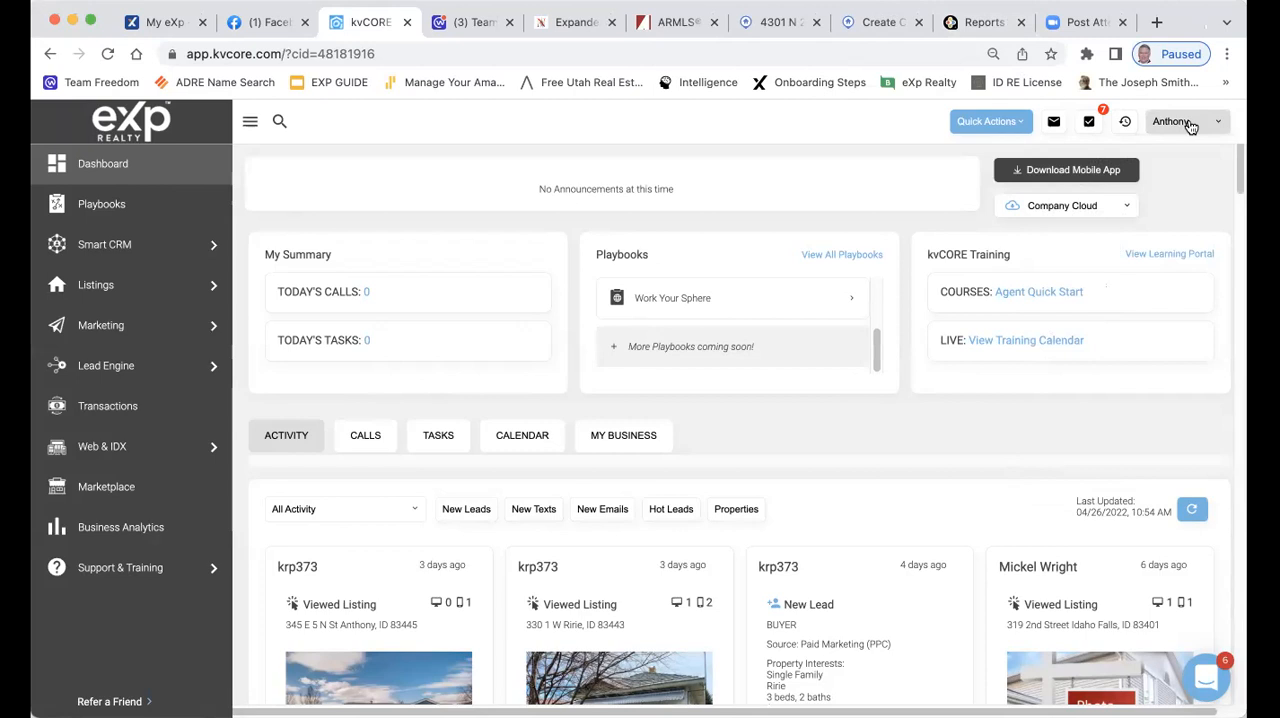
pyautogui.click(1190, 124)
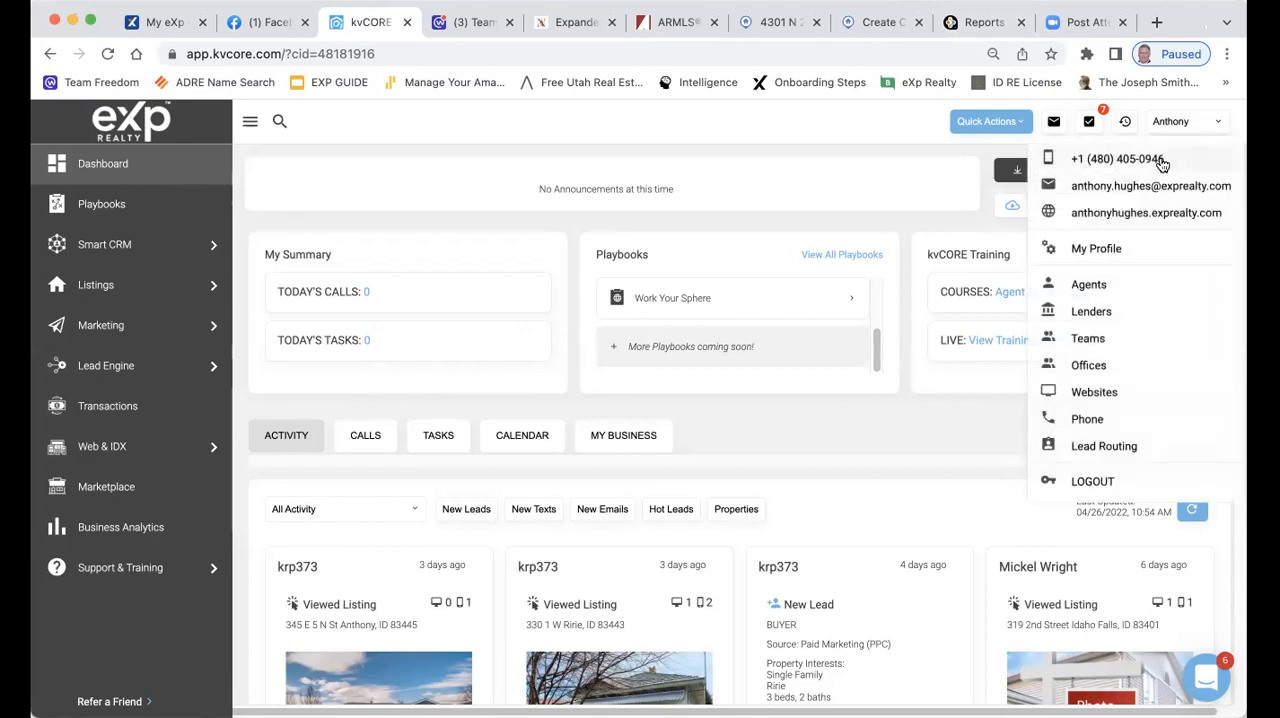
pyautogui.click(1108, 258)
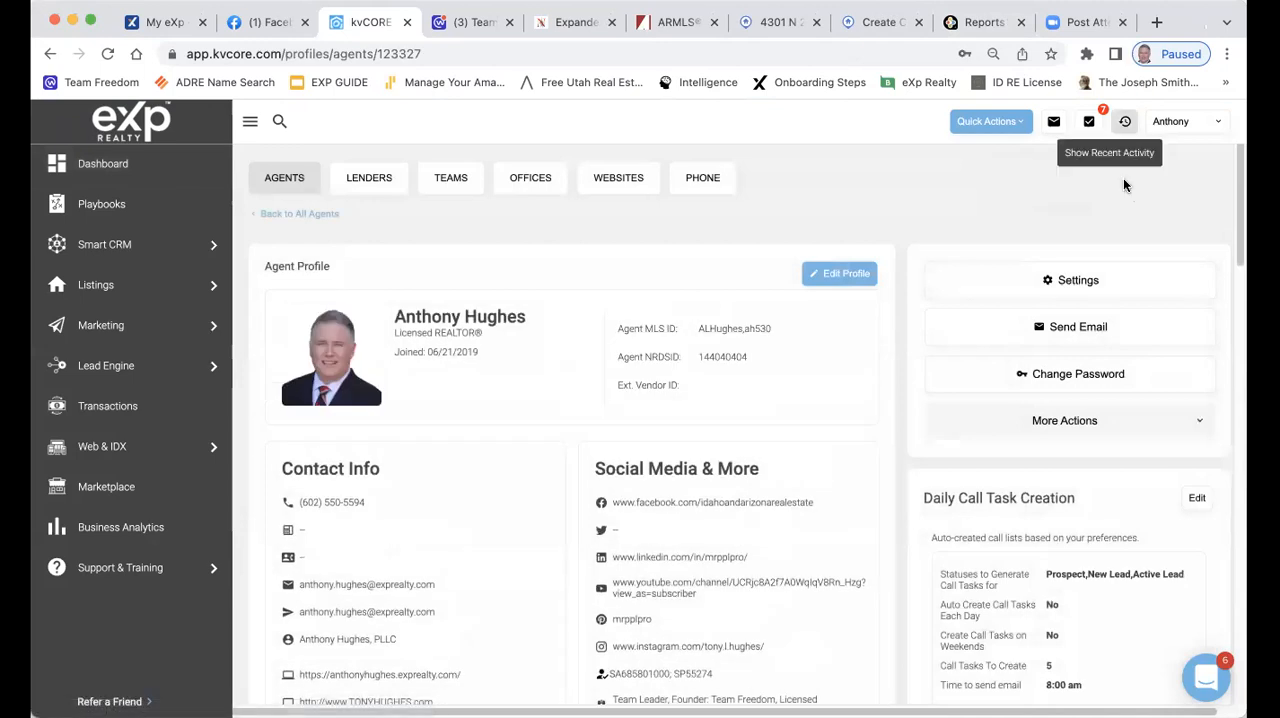
pyautogui.scroll(-3, 1102, 277)
pyautogui.scroll(4, 1102, 277)
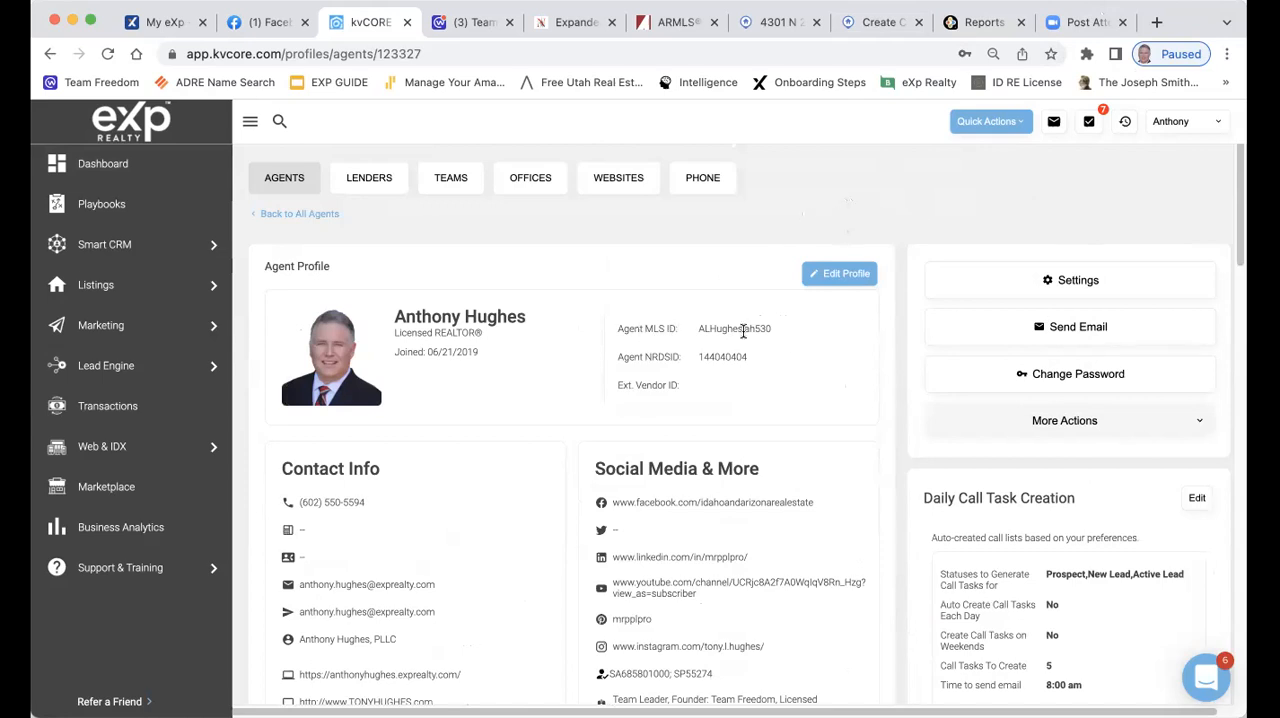
# Start editing the agent profile and enter twitter.com/mrpplpro as the Twitter URL
pyautogui.click(831, 275)
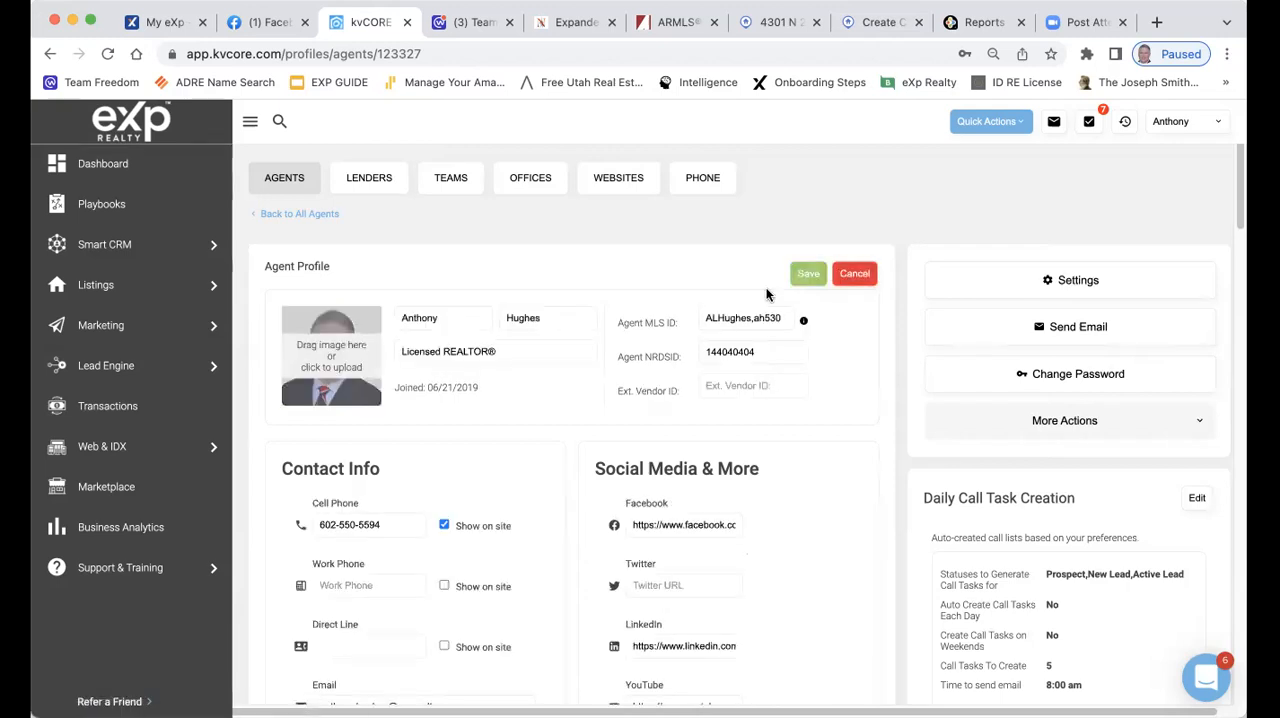
pyautogui.click(655, 585)
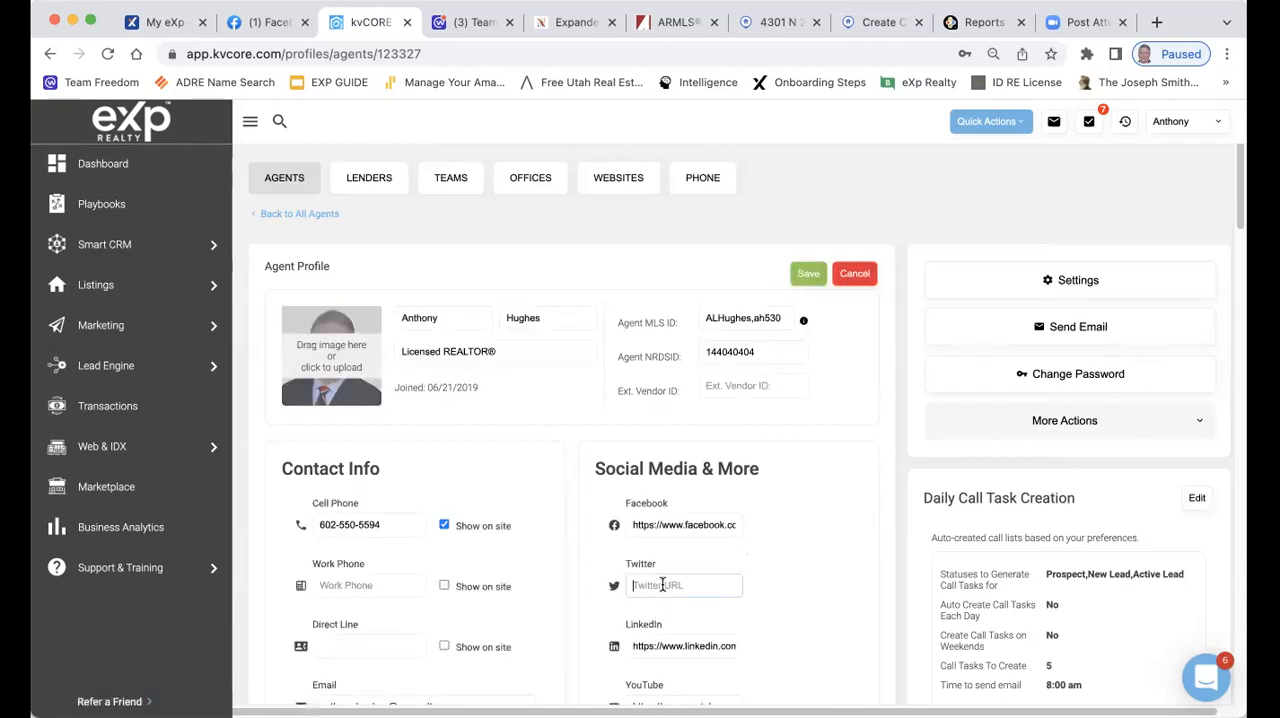
pyautogui.write('twitter.com/mrpplpro')
pyautogui.click(797, 549)
# Review the Contact Info and Social Media & More fields of the profile form
pyautogui.scroll(-3, 888, 552)
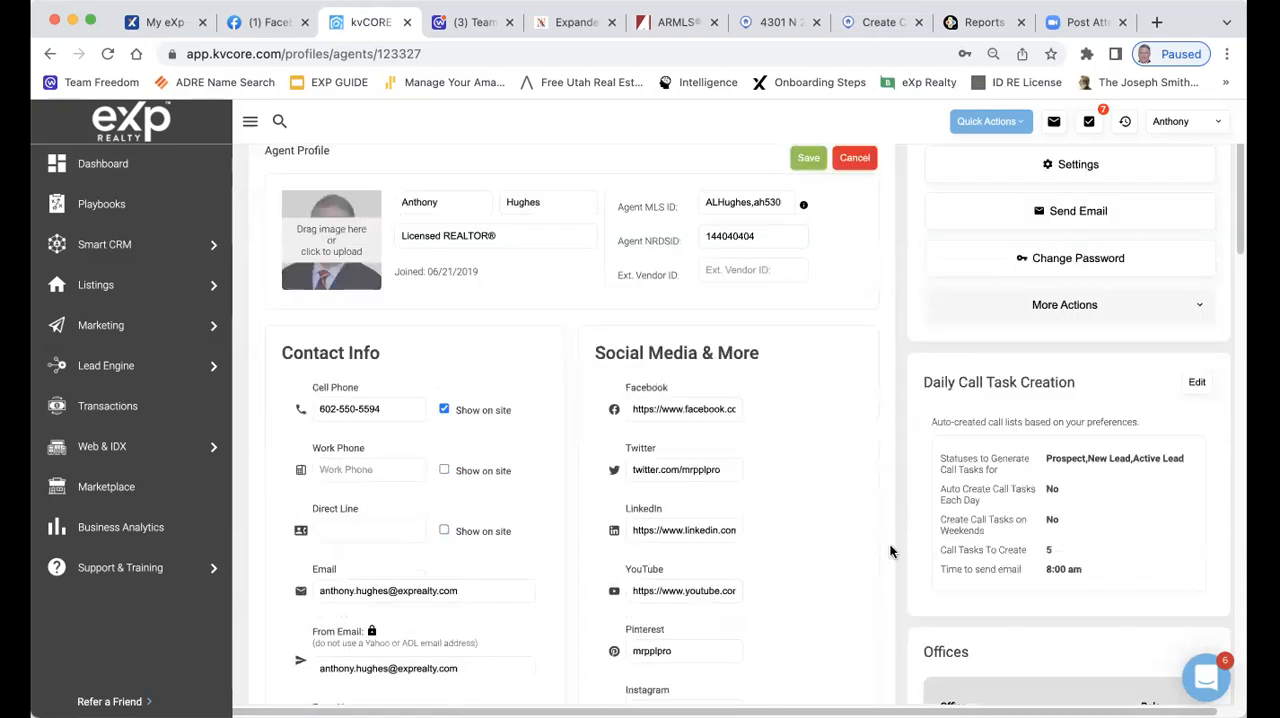
pyautogui.scroll(-1, 886, 545)
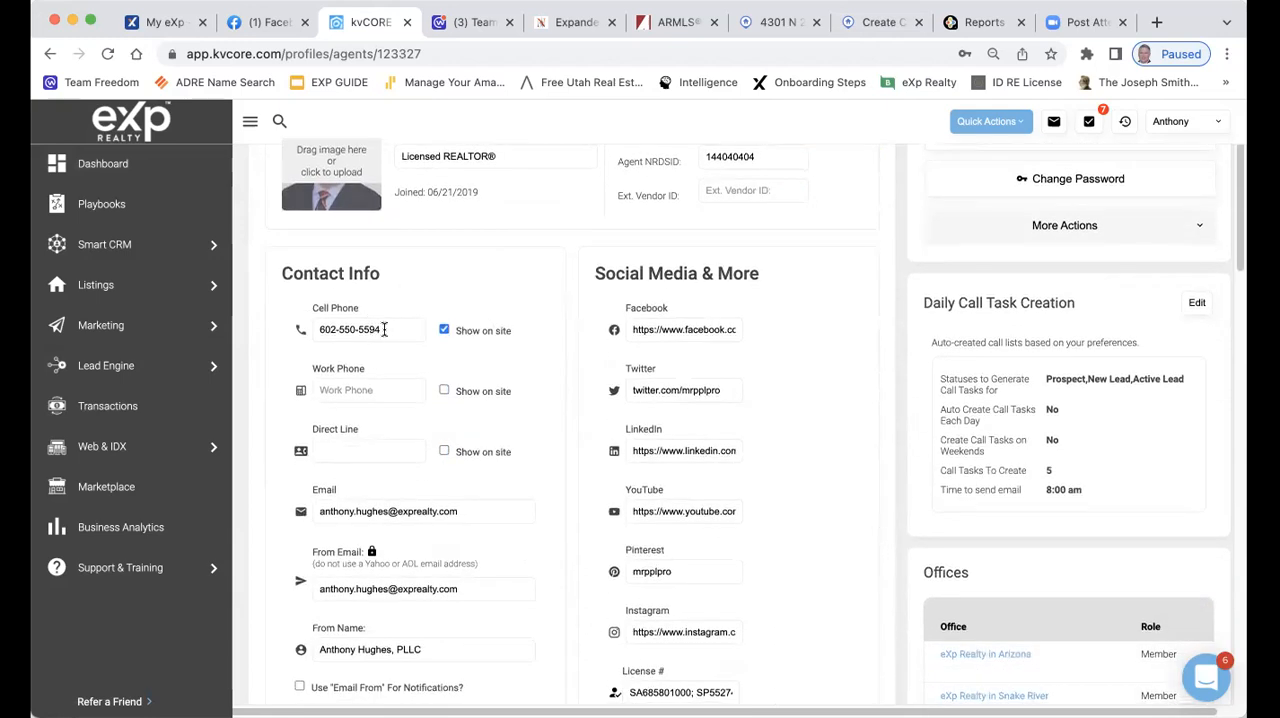
pyautogui.scroll(-3, 384, 329)
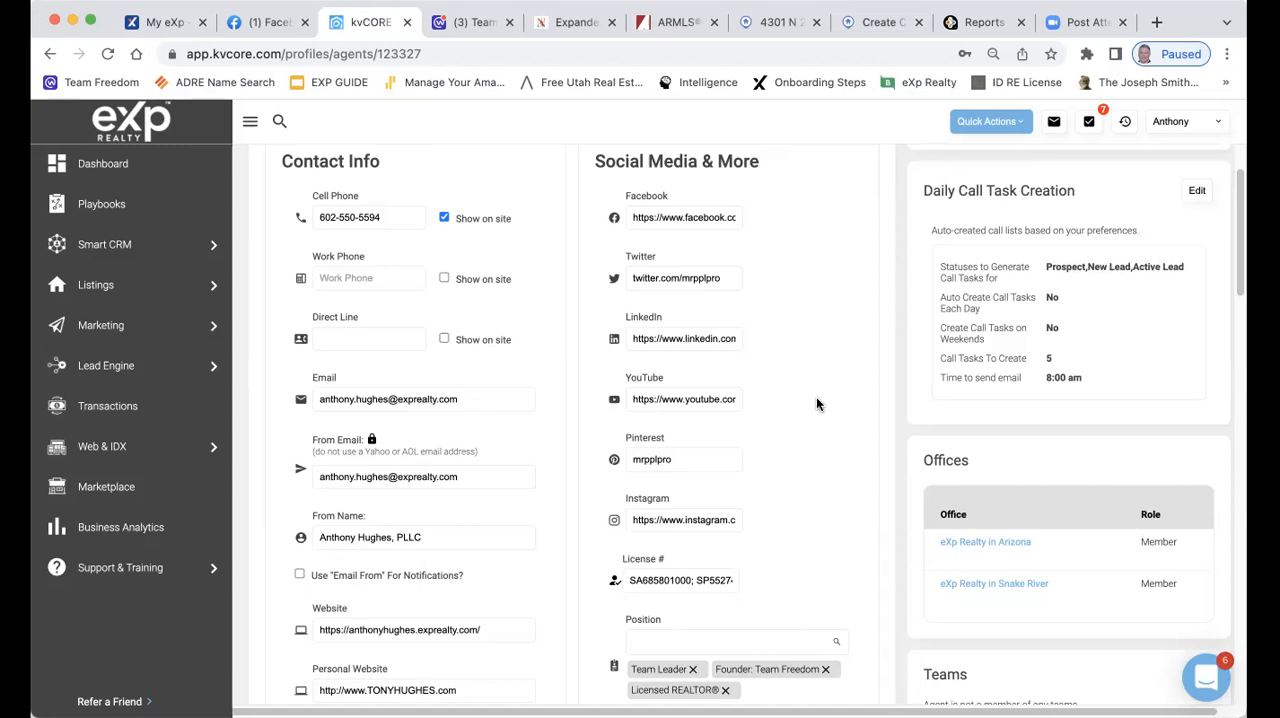
pyautogui.scroll(-1, 483, 466)
pyautogui.scroll(-4, 483, 466)
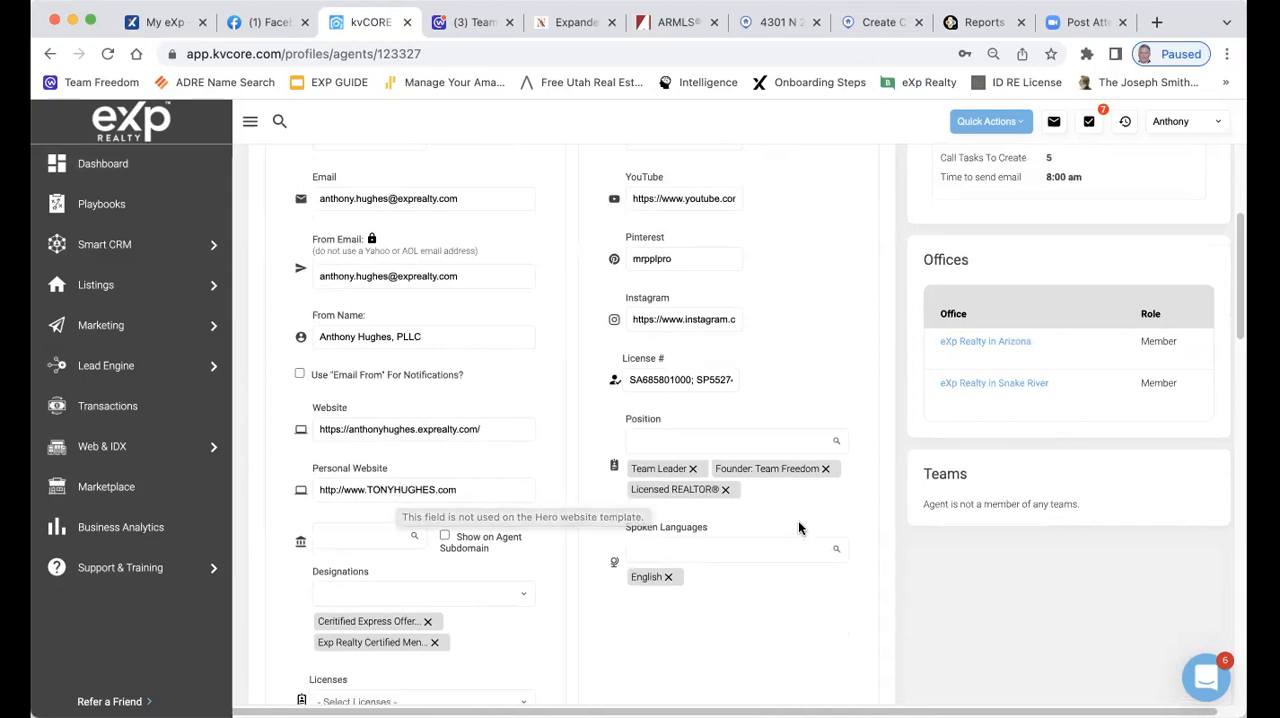
pyautogui.scroll(2, 807, 531)
pyautogui.scroll(4, 808, 540)
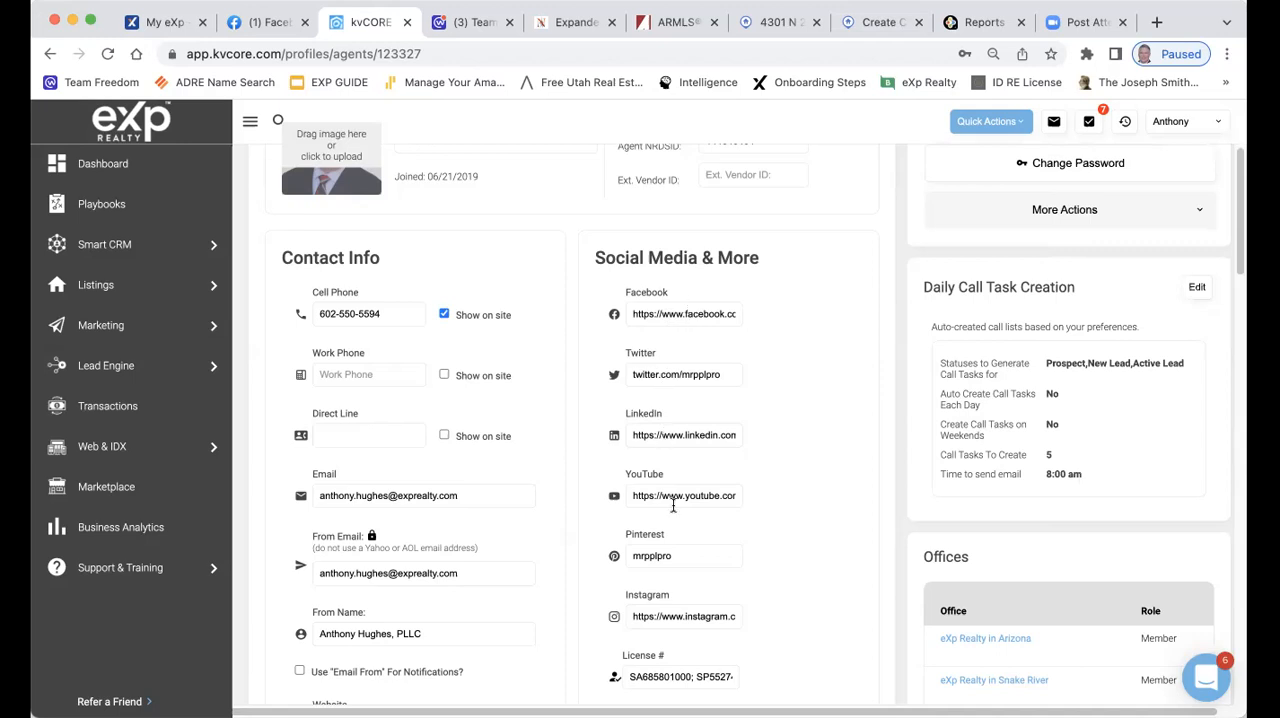
pyautogui.scroll(-3, 770, 450)
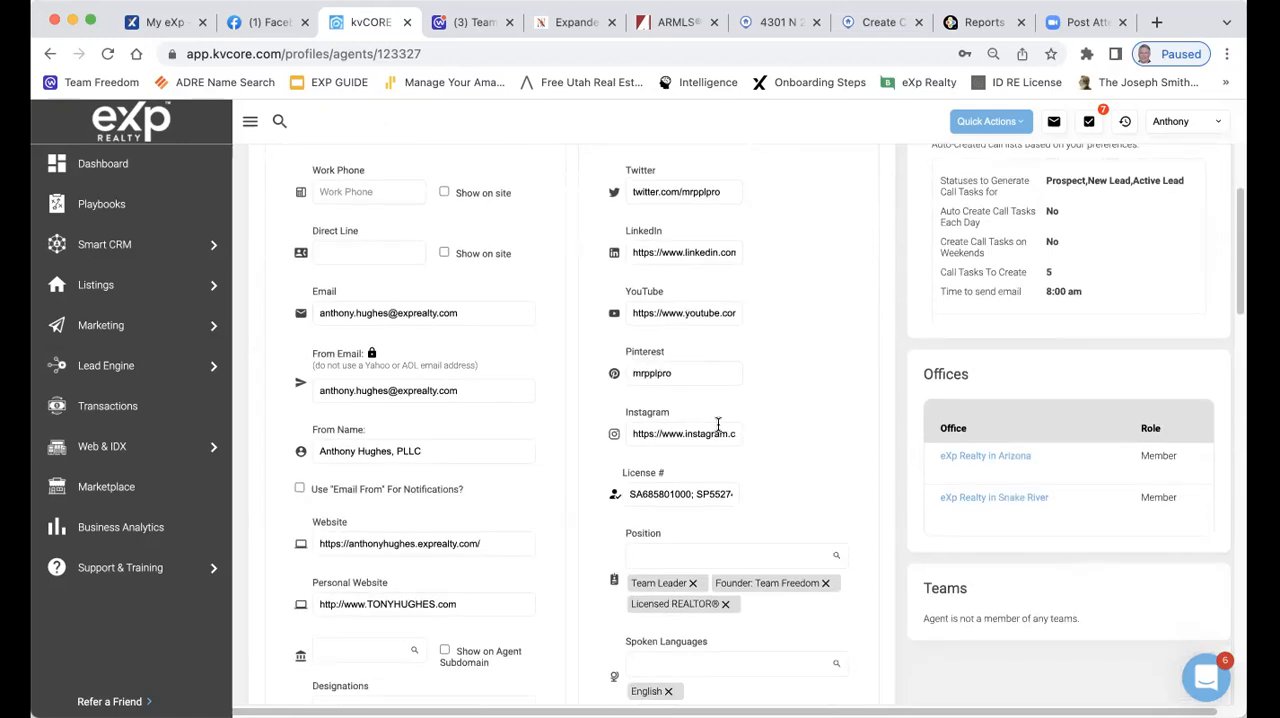
pyautogui.scroll(-1, 718, 424)
pyautogui.scroll(-1, 718, 424)
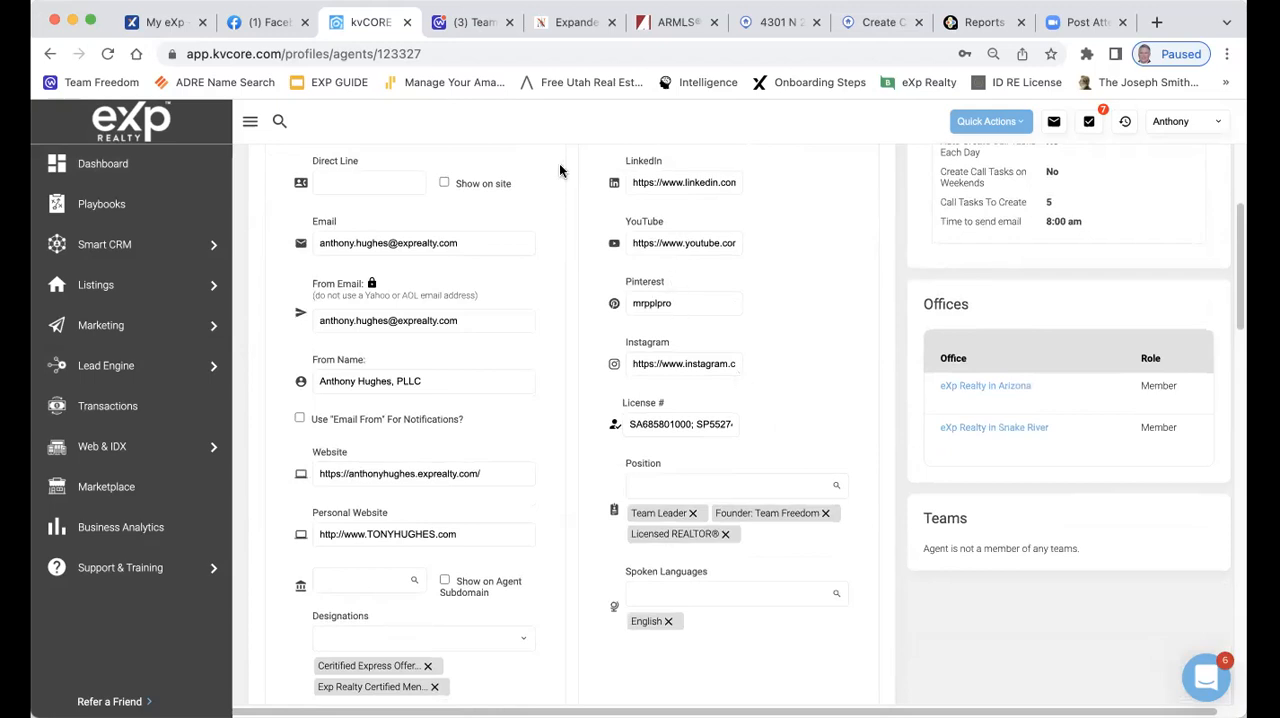
# Check the License #, Position, Spoken Languages, Designations and Licenses fields, including the available language options
pyautogui.click(678, 424)
pyautogui.scroll(-1, 771, 332)
pyautogui.scroll(-2, 790, 310)
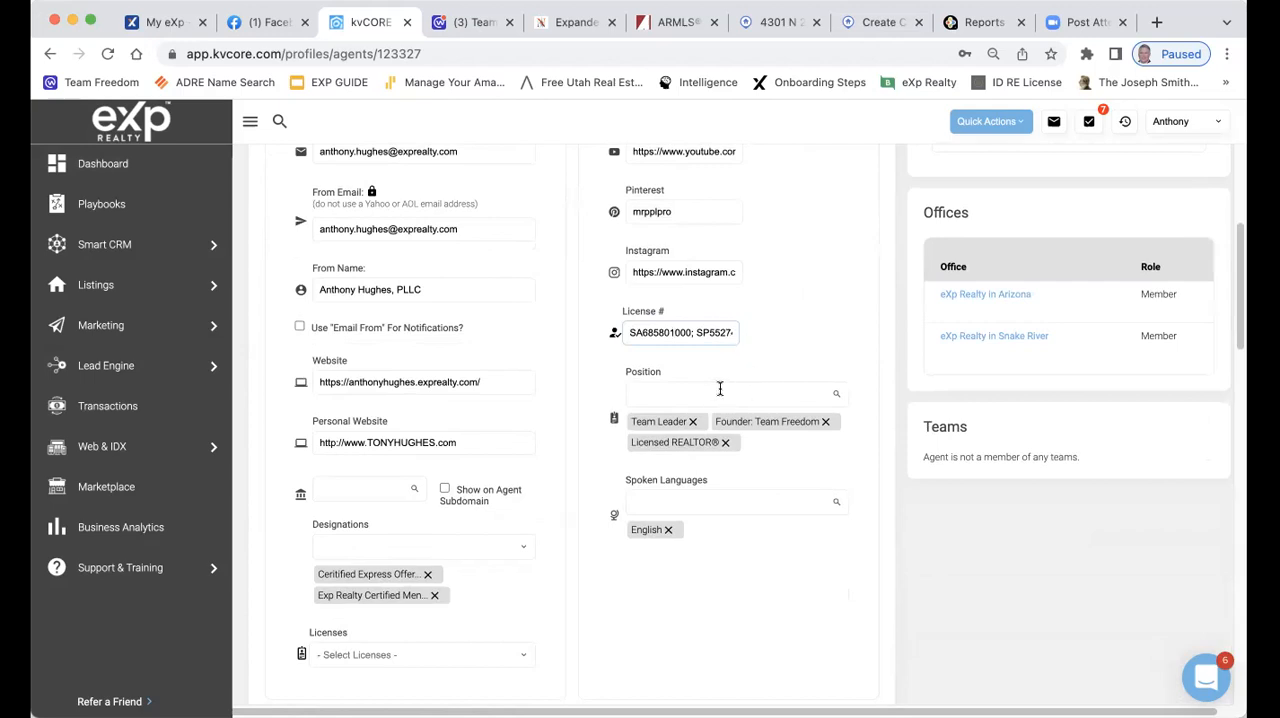
pyautogui.click(728, 498)
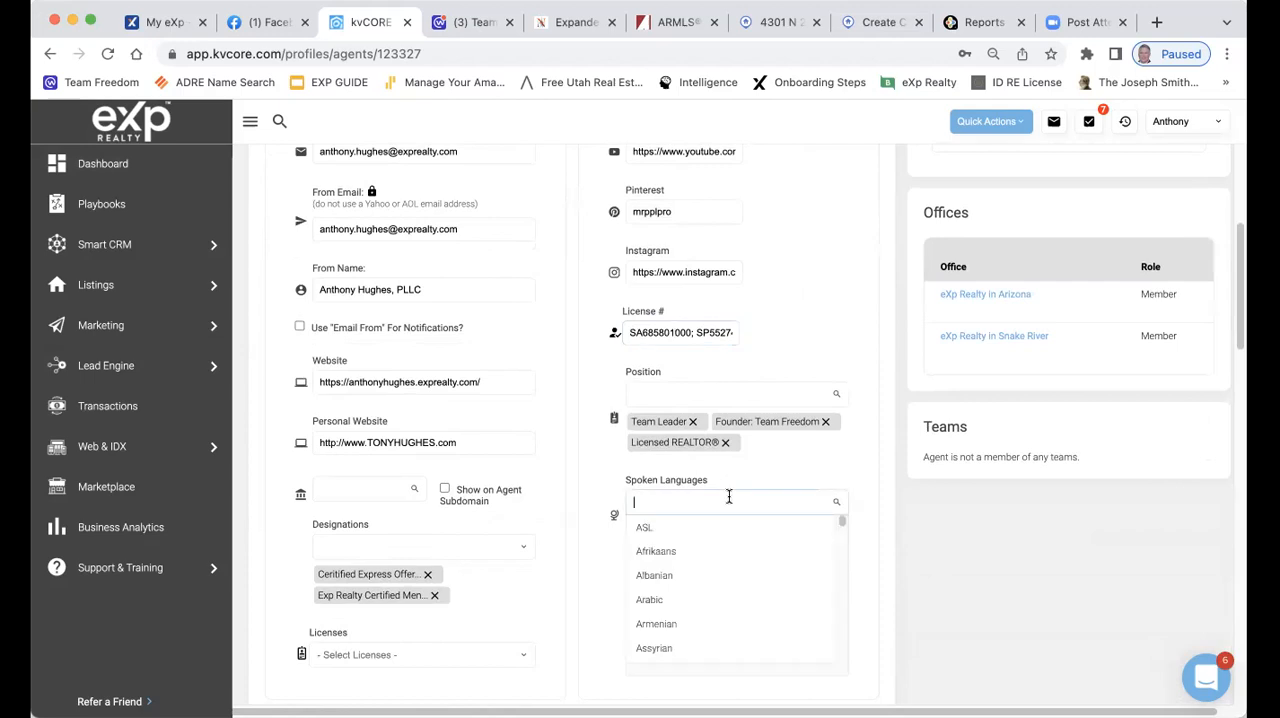
pyautogui.click(824, 463)
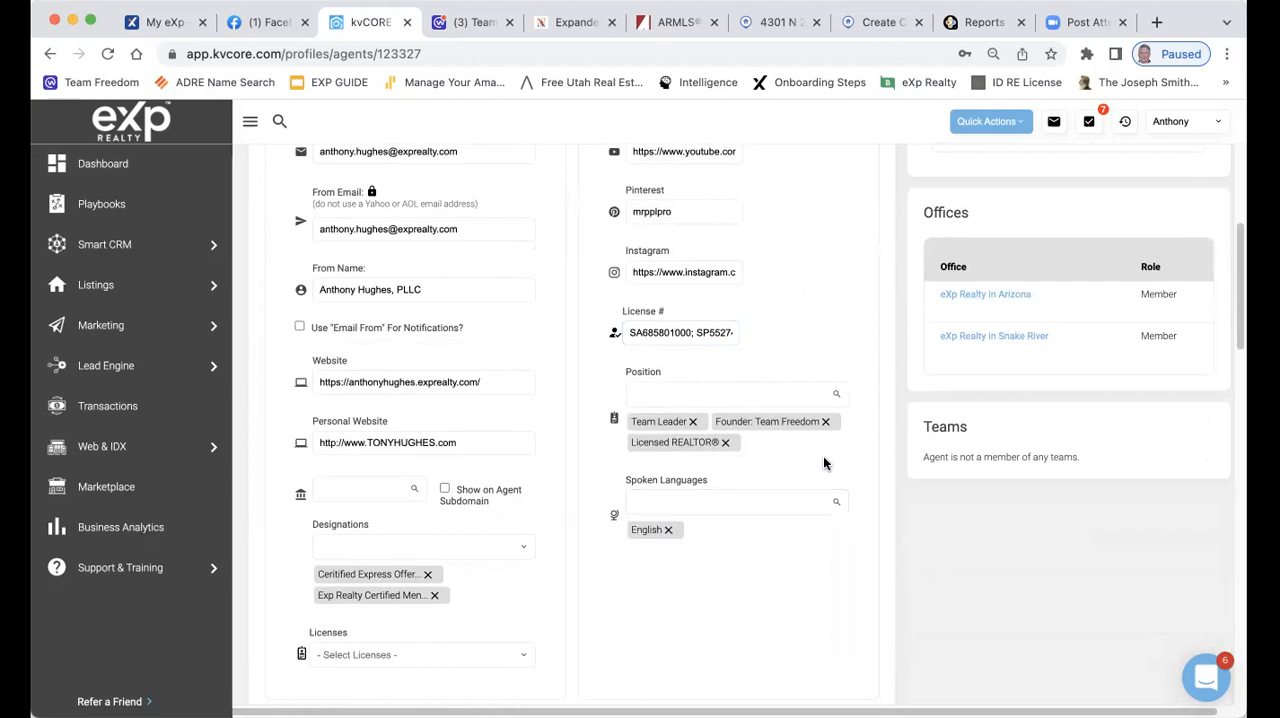
pyautogui.scroll(-1, 824, 462)
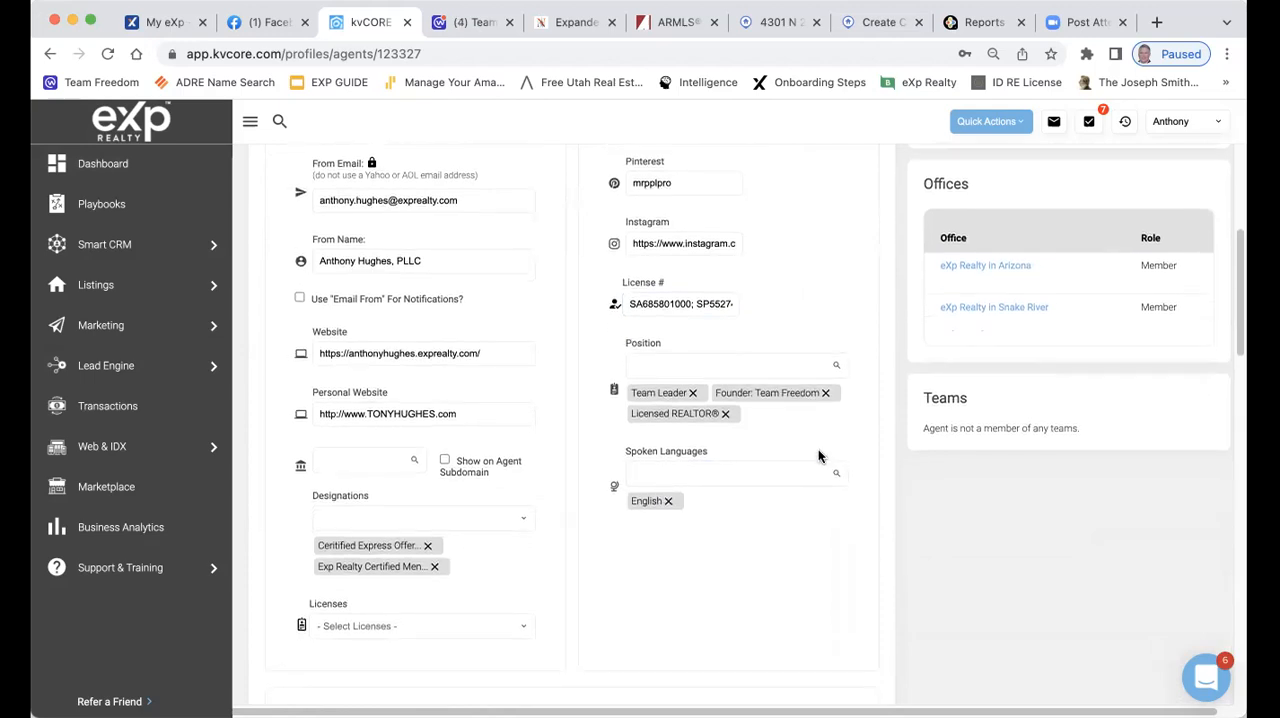
pyautogui.scroll(-4, 818, 456)
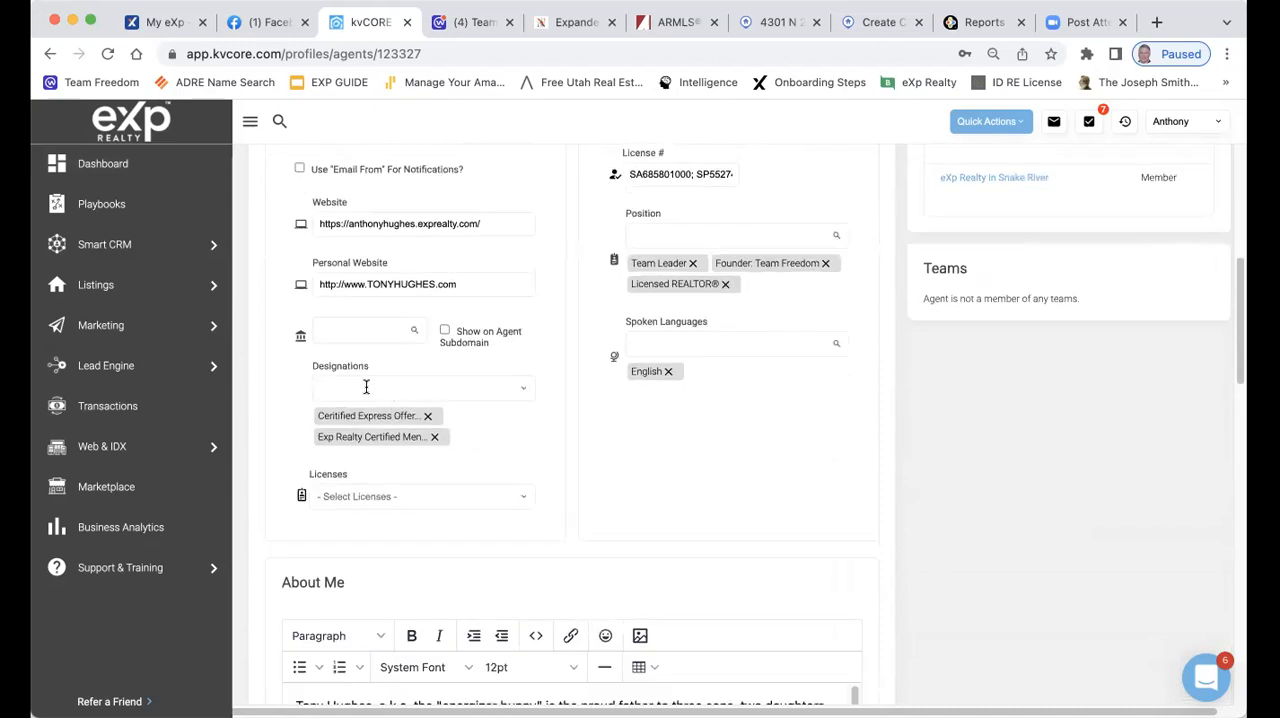
pyautogui.click(366, 386)
pyautogui.click(559, 450)
pyautogui.scroll(-1, 543, 441)
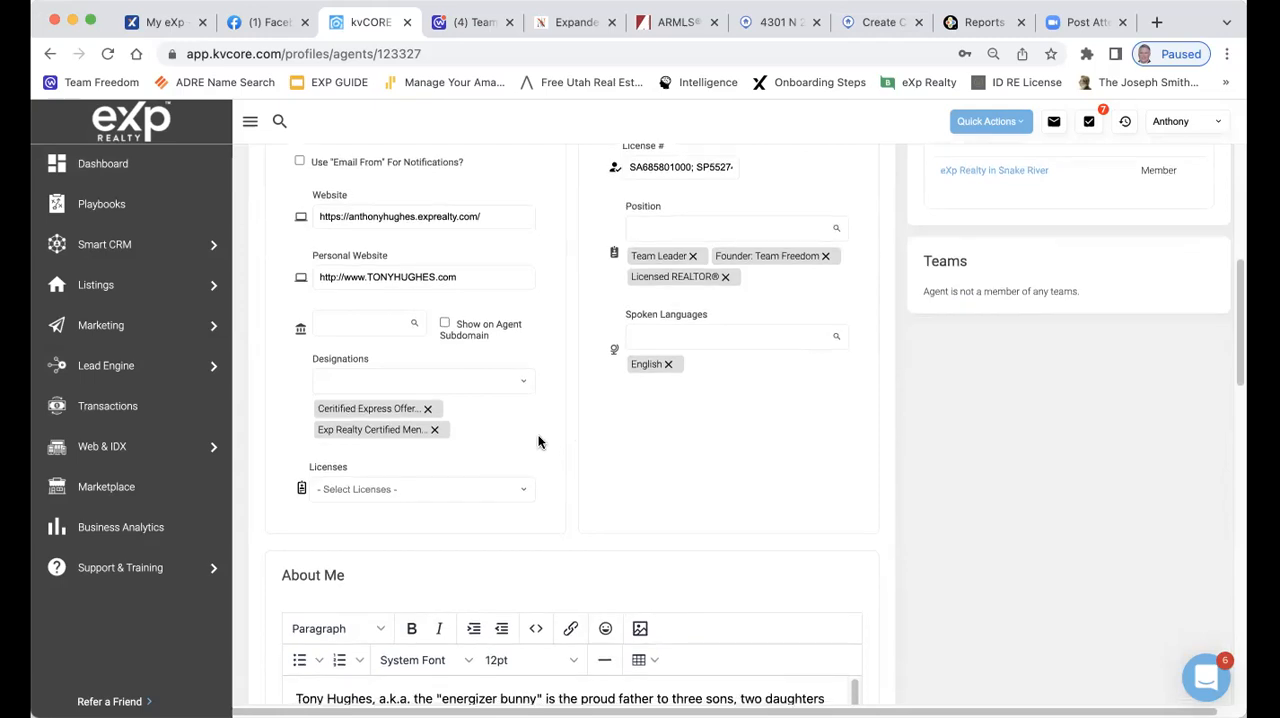
pyautogui.scroll(-2, 538, 441)
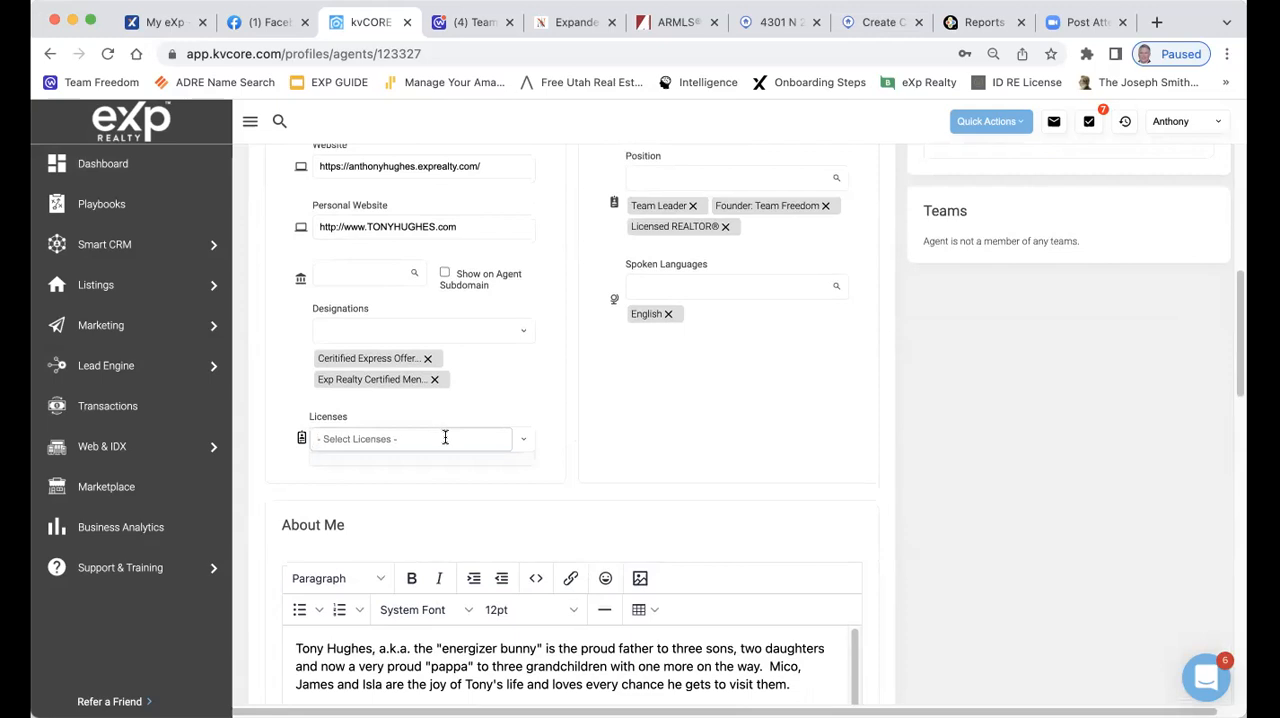
# Examine the About Me biography and the email signature's text and portrait
pyautogui.scroll(-5, 566, 389)
pyautogui.scroll(-1, 566, 389)
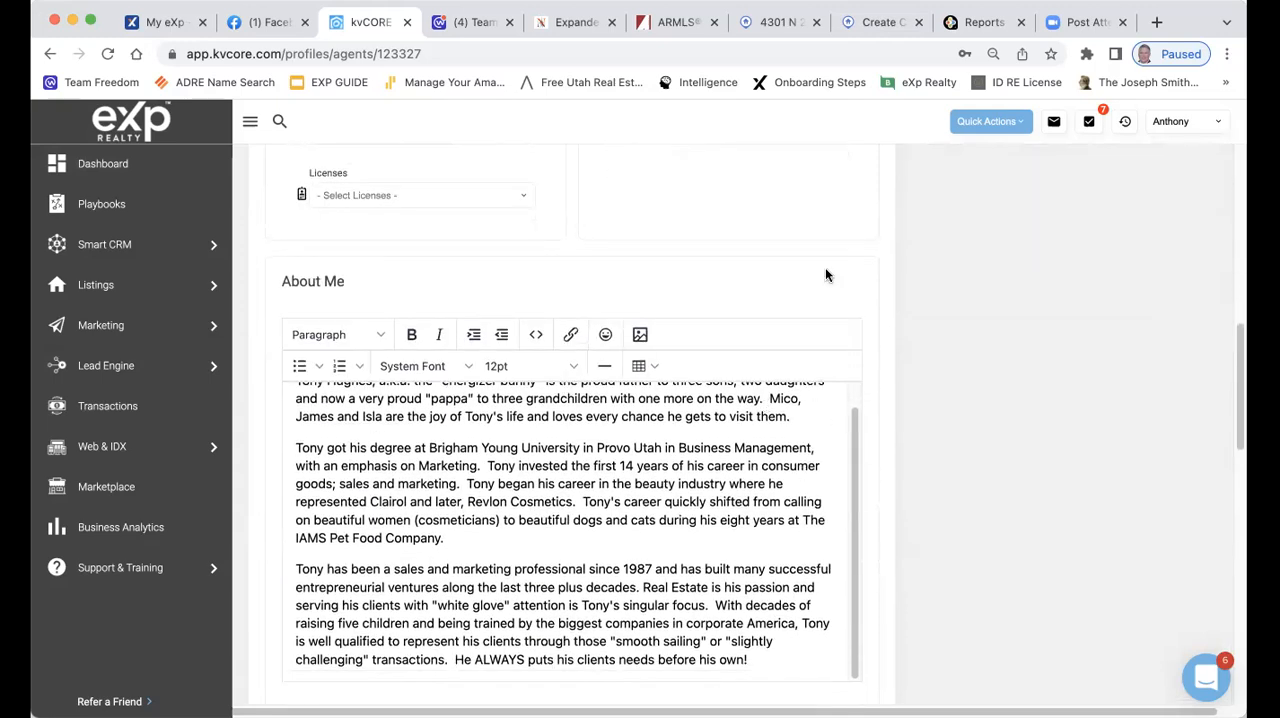
pyautogui.scroll(-6, 826, 280)
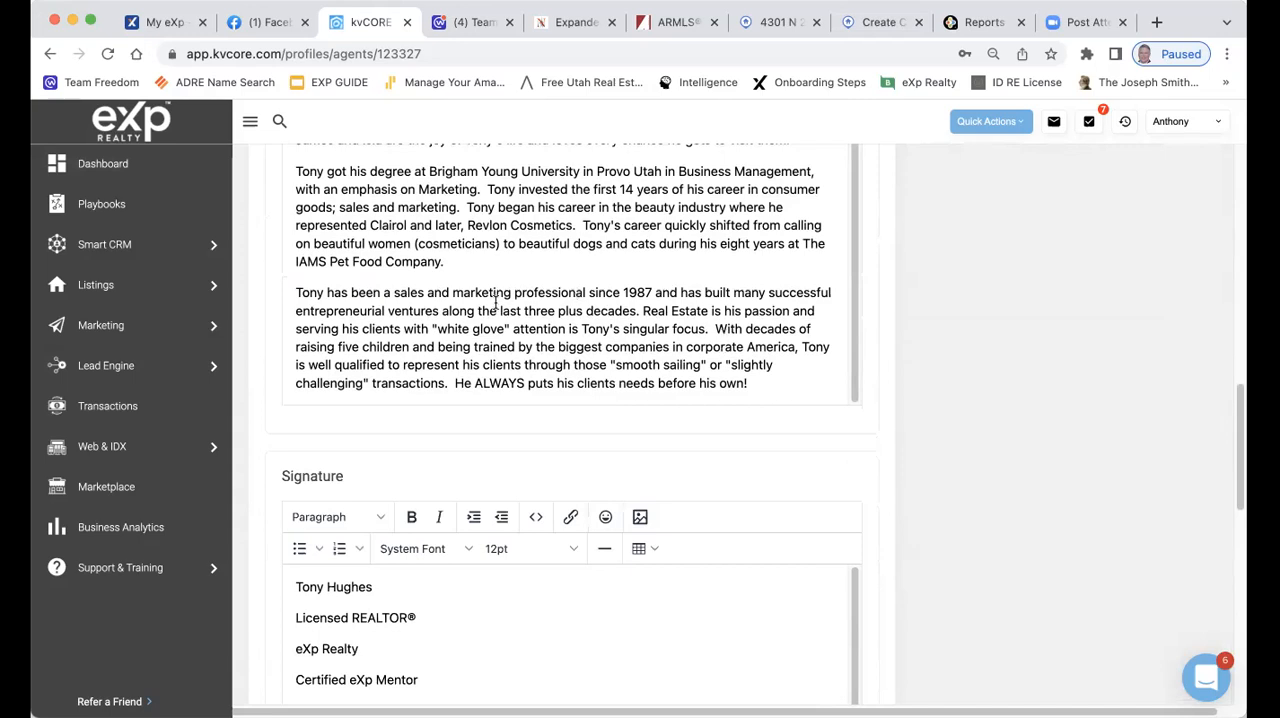
pyautogui.scroll(7, 495, 303)
pyautogui.scroll(-10, 726, 312)
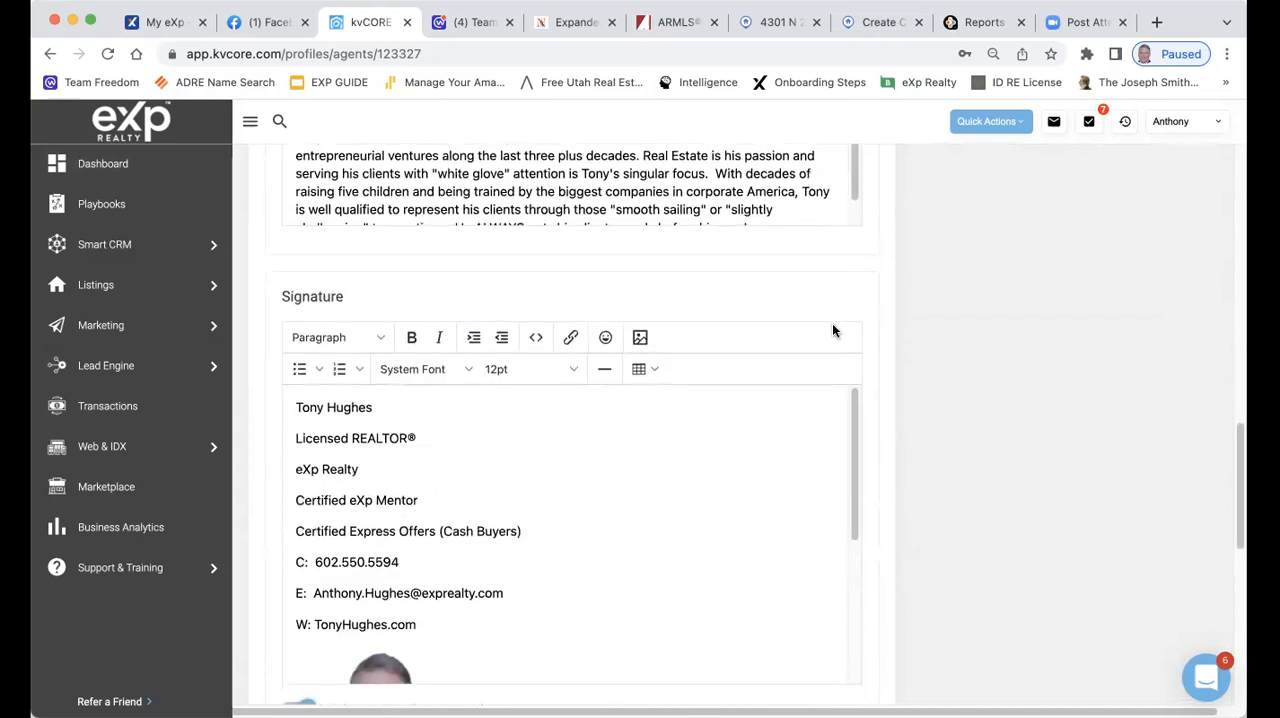
pyautogui.scroll(-7, 790, 340)
pyautogui.scroll(2, 752, 349)
pyautogui.scroll(2, 746, 329)
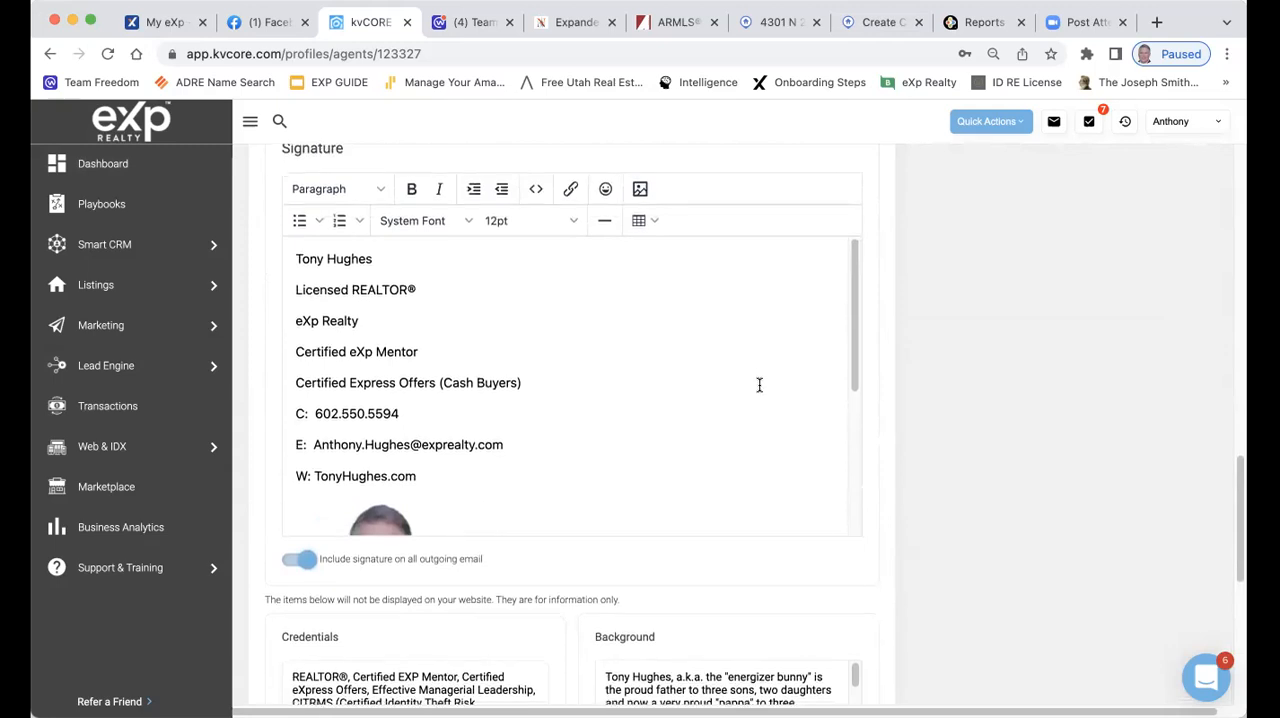
pyautogui.scroll(-5, 759, 384)
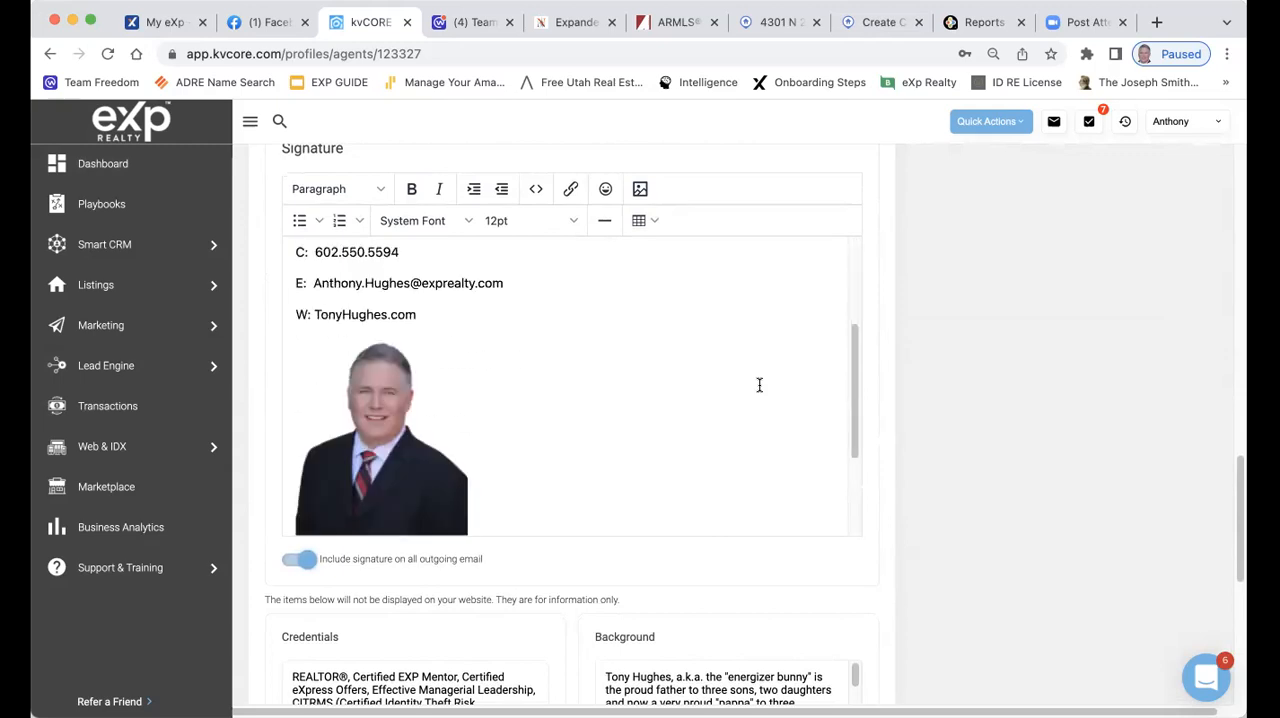
pyautogui.scroll(5, 759, 384)
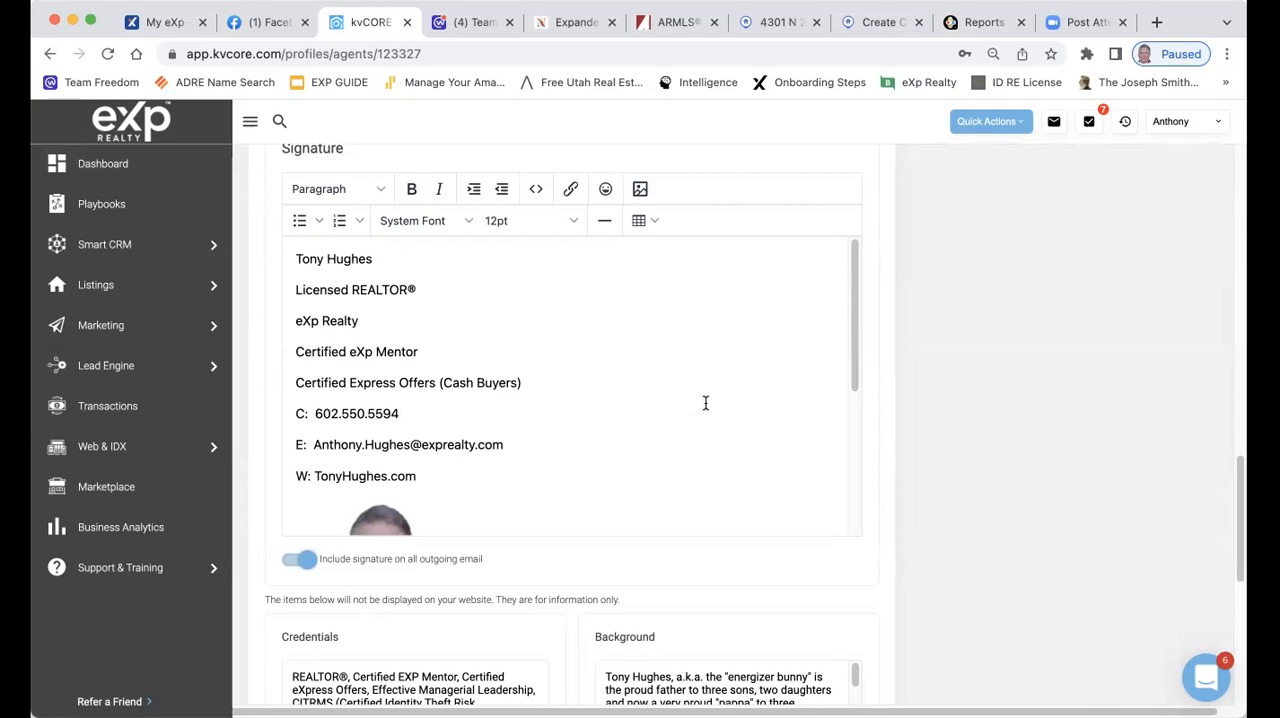
# Add an "Arizona License:" line with the agent's Arizona license number below the website line in the signature
pyautogui.click(501, 484)
pyautogui.press('Return')
pyautogui.write('Arizona License:  SA')
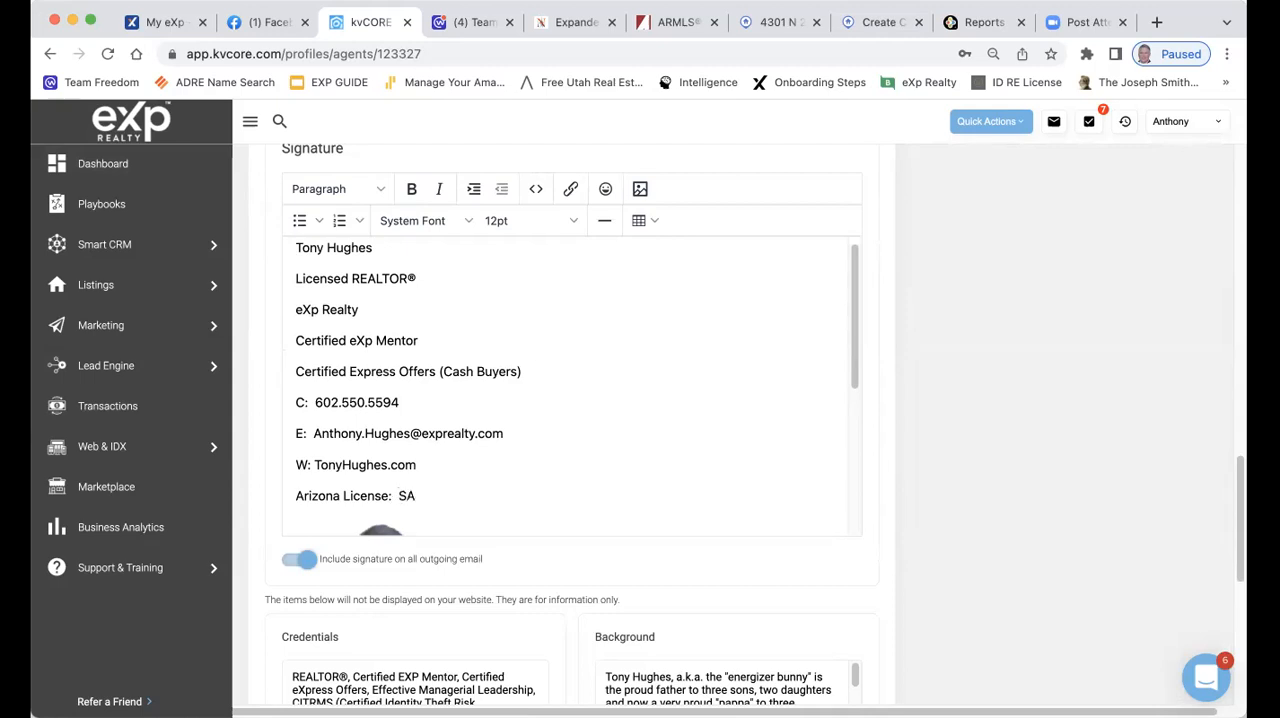
pyautogui.write(' 685801000')
# Add an "Idaho License:" line with the agent's Idaho license number below the Arizona license line
pyautogui.press('Return')
pyautogui.write('Ida')
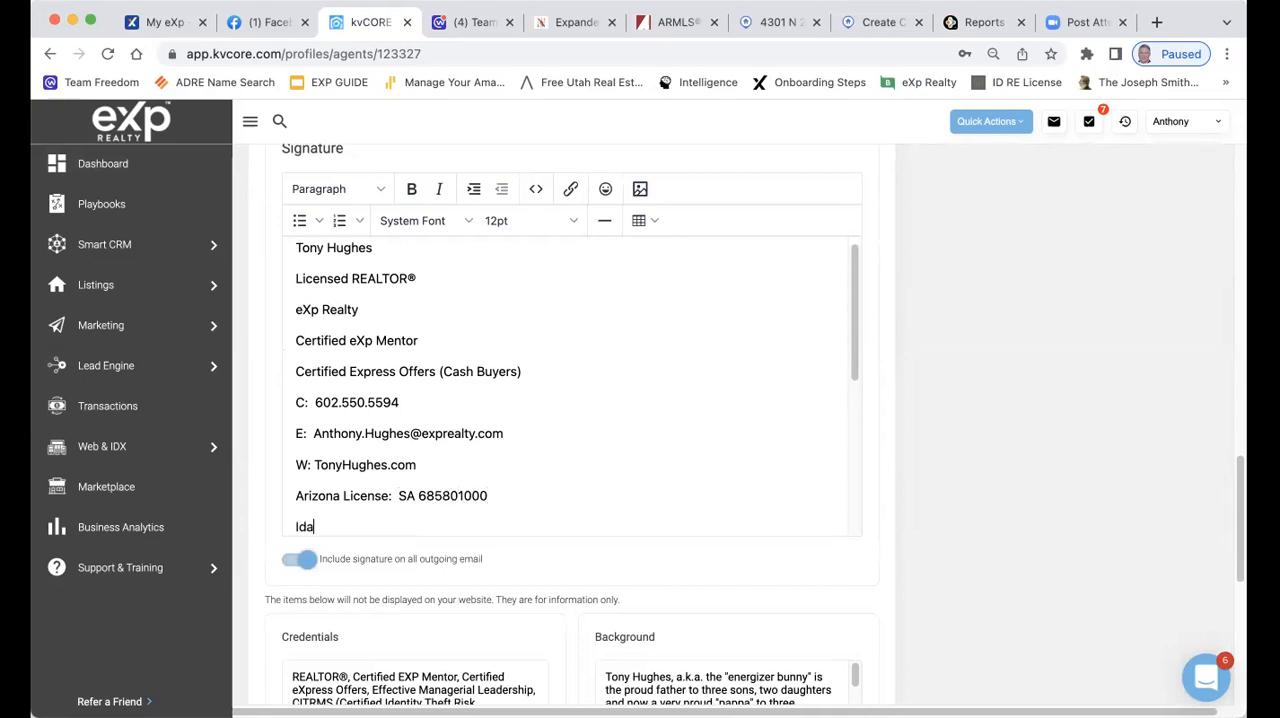
pyautogui.write('ho License:  SP')
pyautogui.write('552')
pyautogui.press('BackSpace')
pyautogui.write('74')
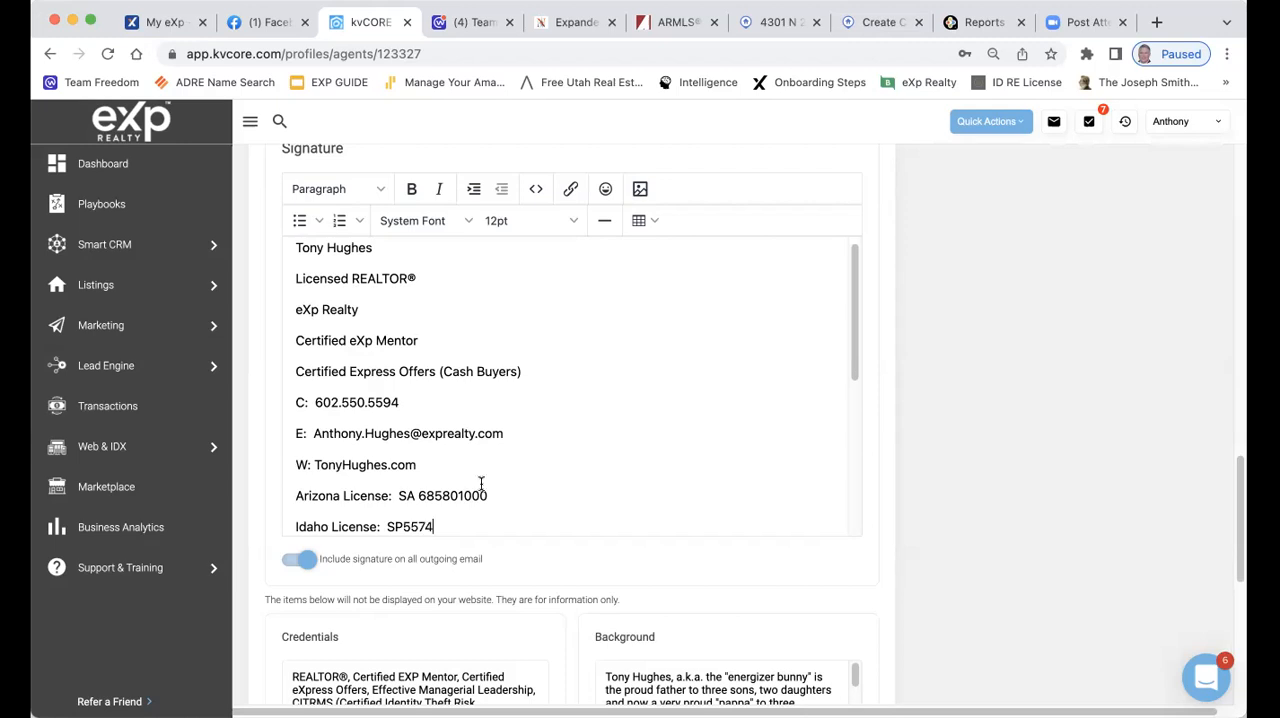
pyautogui.press('BackSpace')
pyautogui.press('BackSpace')
pyautogui.write('274')
# Review the whole signature, from the name and contact lines to the license lines and portrait
pyautogui.scroll(-5, 648, 455)
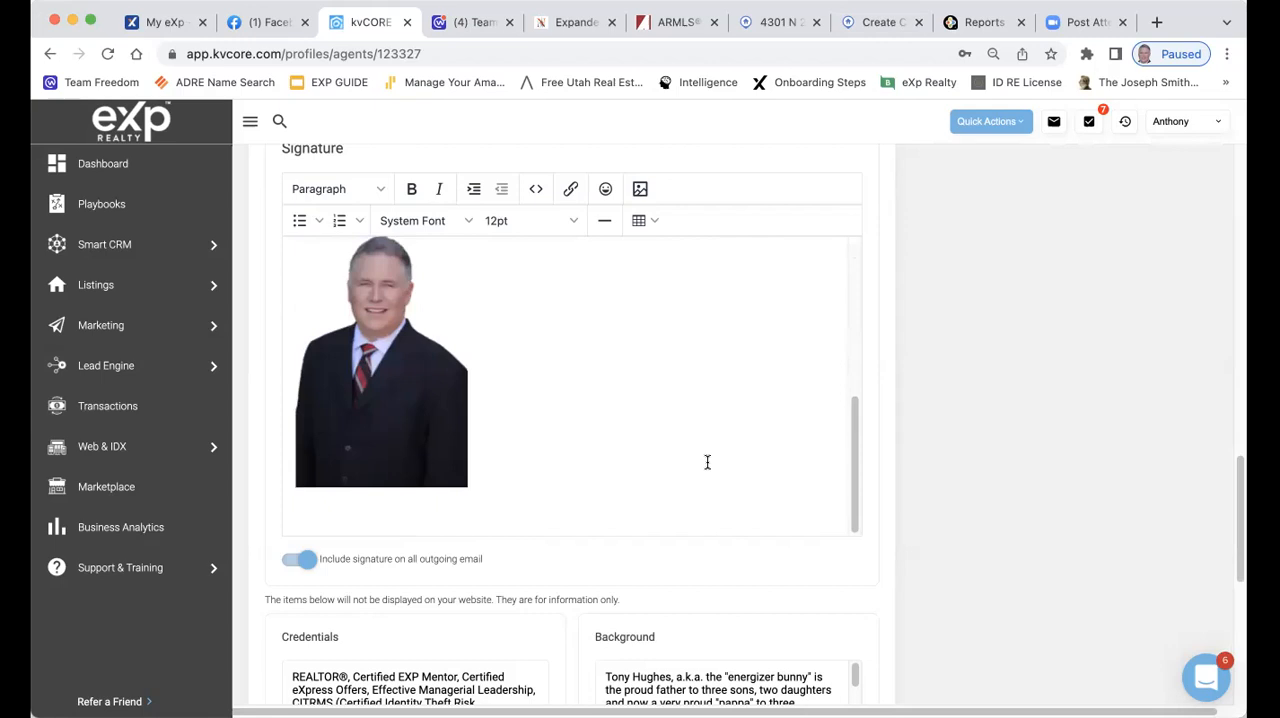
pyautogui.scroll(5, 706, 460)
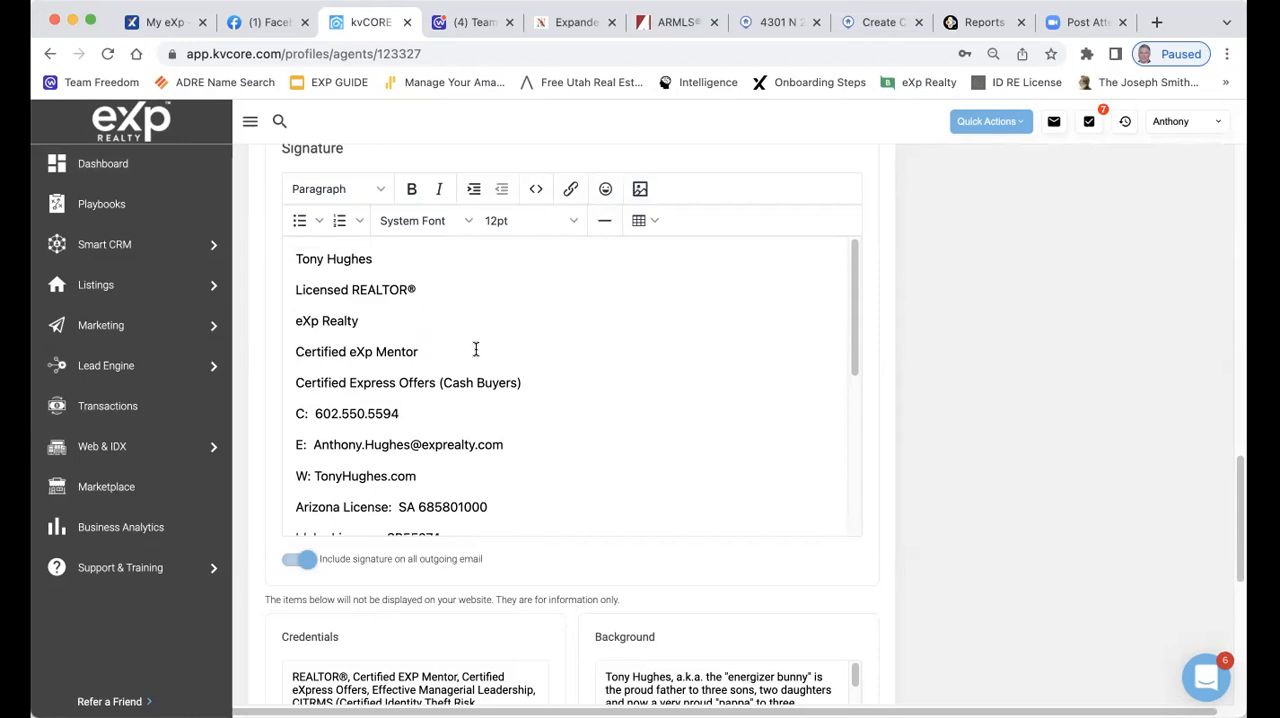
pyautogui.scroll(-5, 477, 348)
pyautogui.scroll(5, 494, 346)
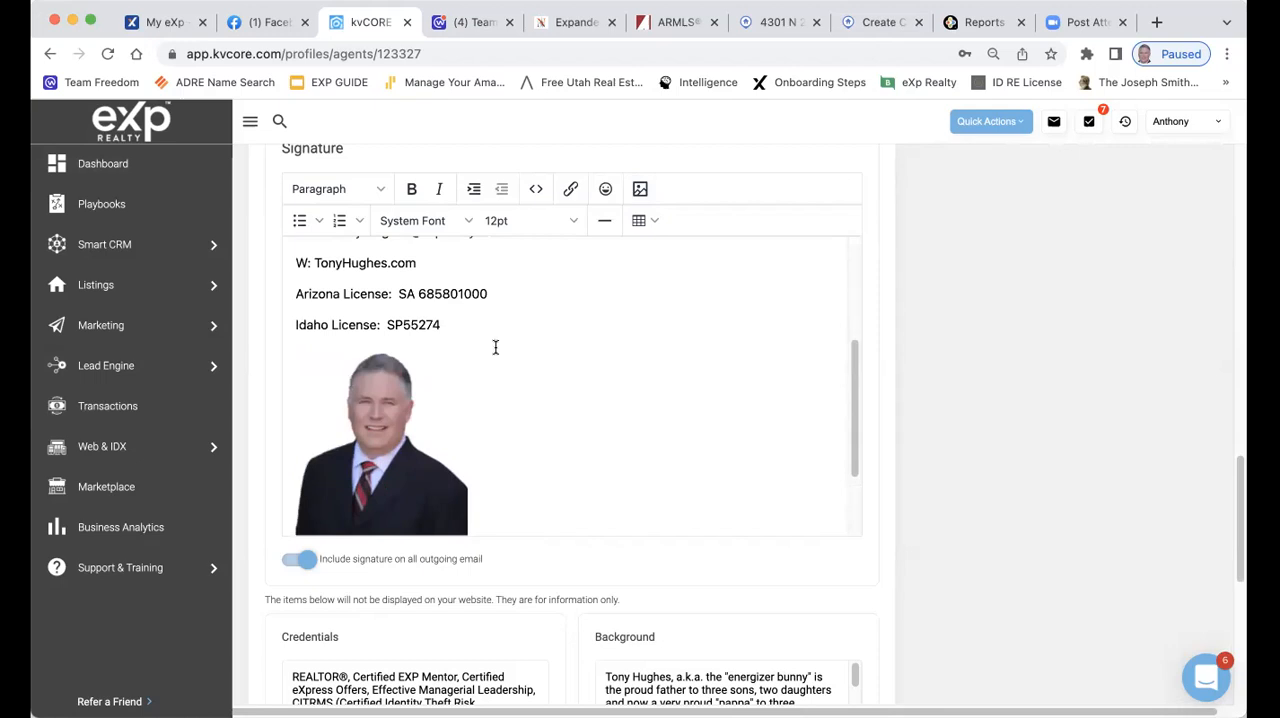
pyautogui.scroll(-5, 494, 346)
pyautogui.scroll(2, 509, 325)
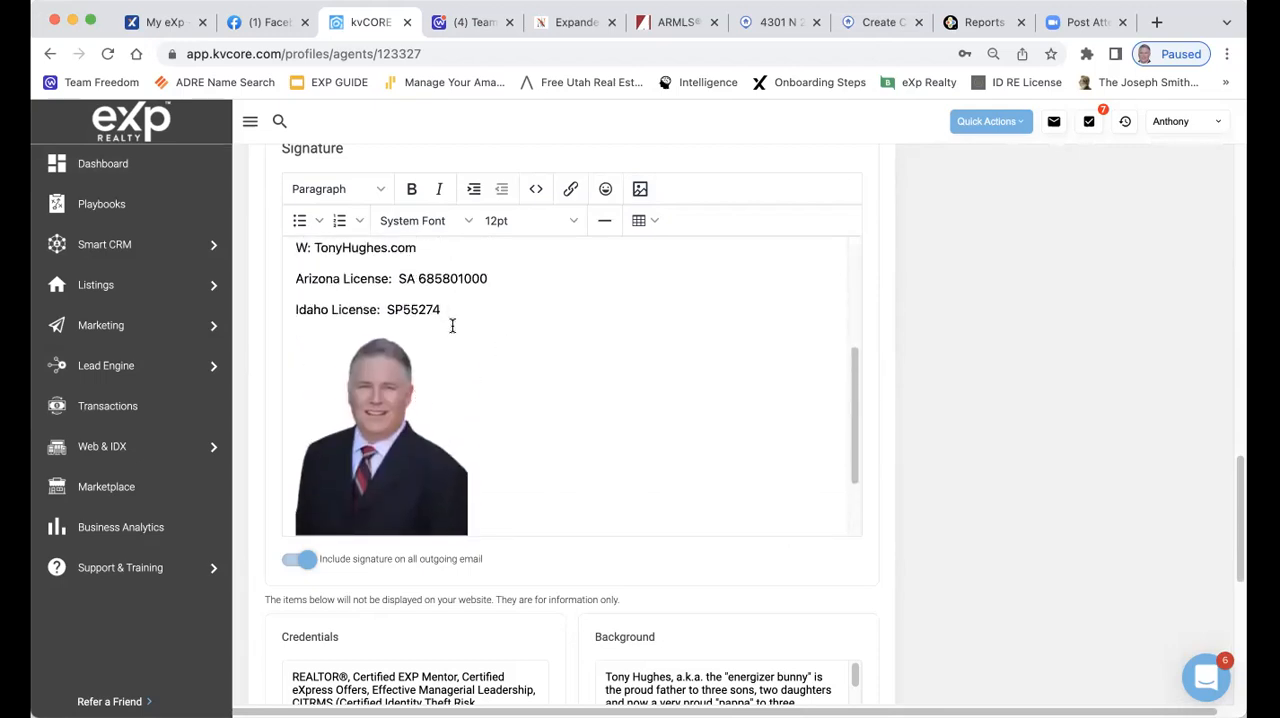
pyautogui.scroll(2, 454, 325)
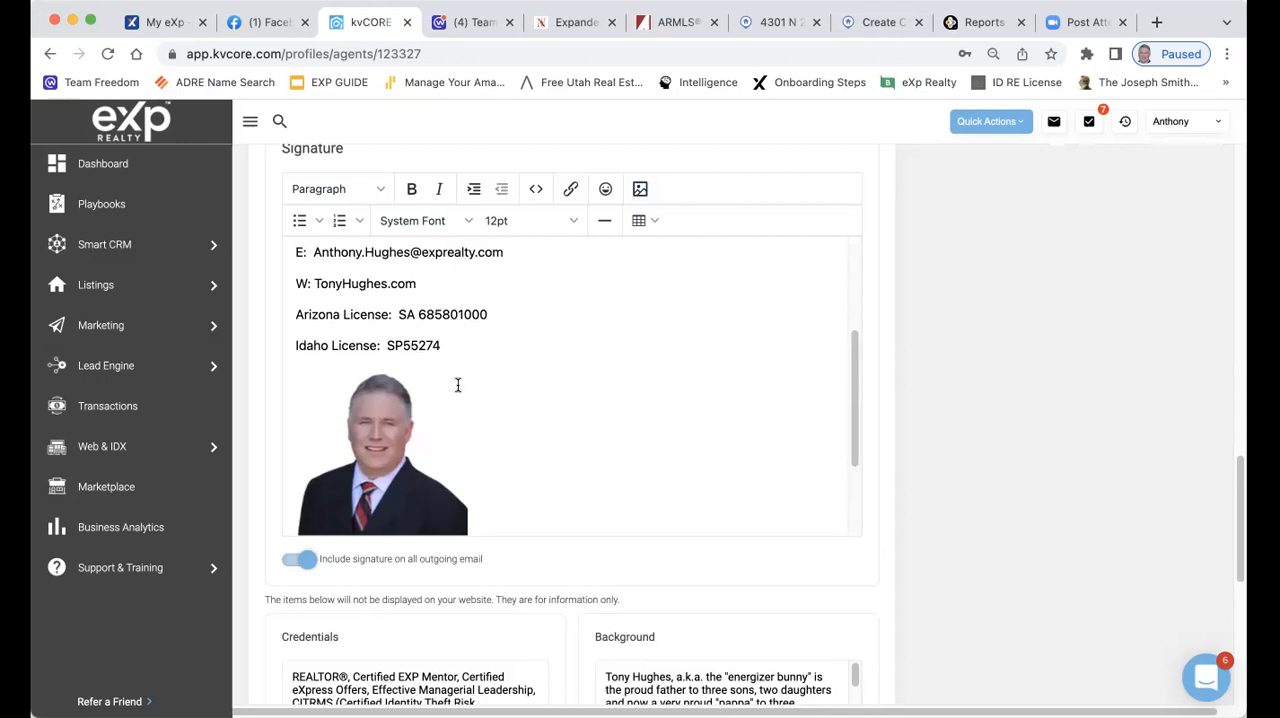
# Review the email signature and the Credentials, Background, Education, Experience, Achievements and Community Involvement sections of the agent profile
pyautogui.scroll(3, 587, 352)
pyautogui.scroll(1, 587, 352)
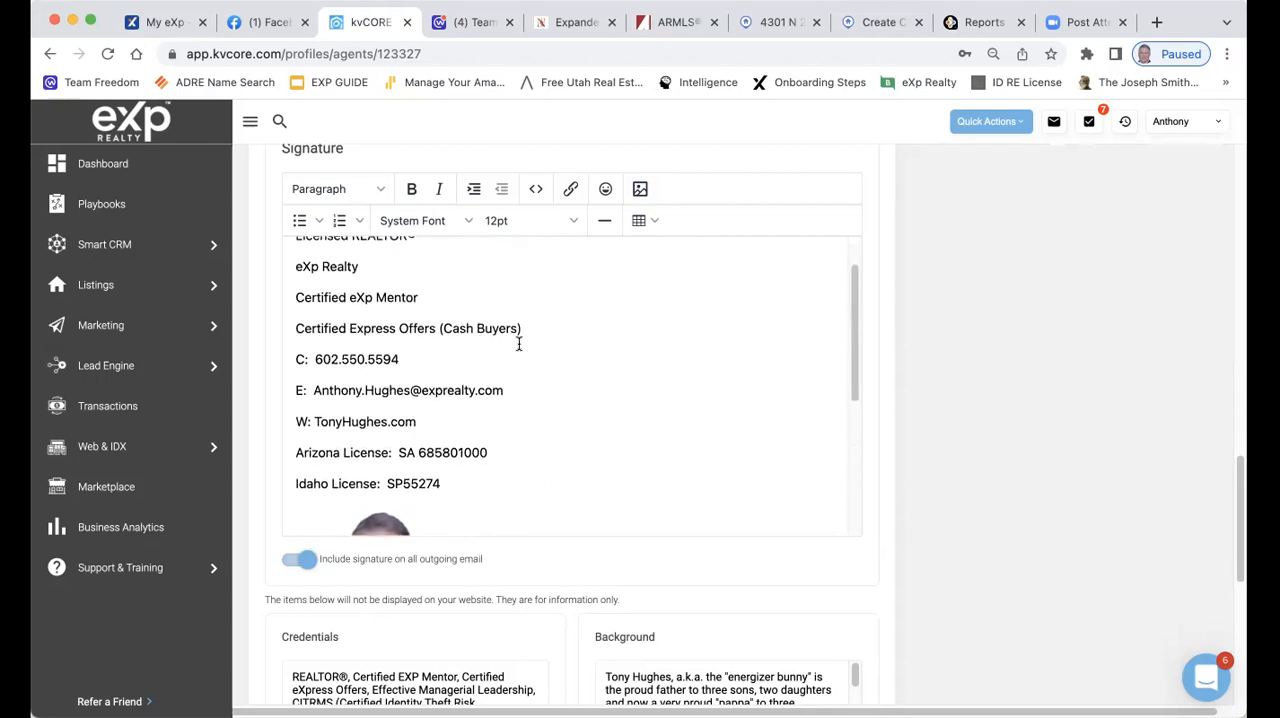
pyautogui.scroll(2, 430, 345)
pyautogui.scroll(1, 432, 344)
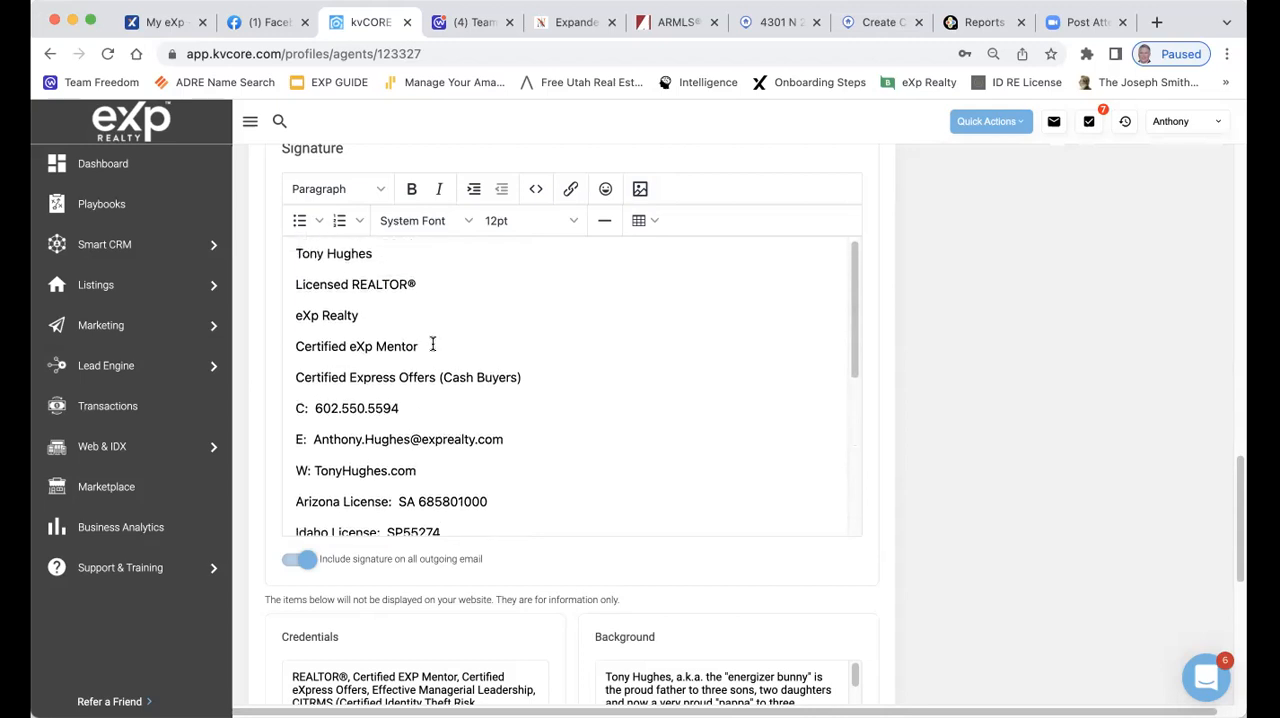
pyautogui.scroll(-2, 432, 344)
pyautogui.scroll(-5, 548, 400)
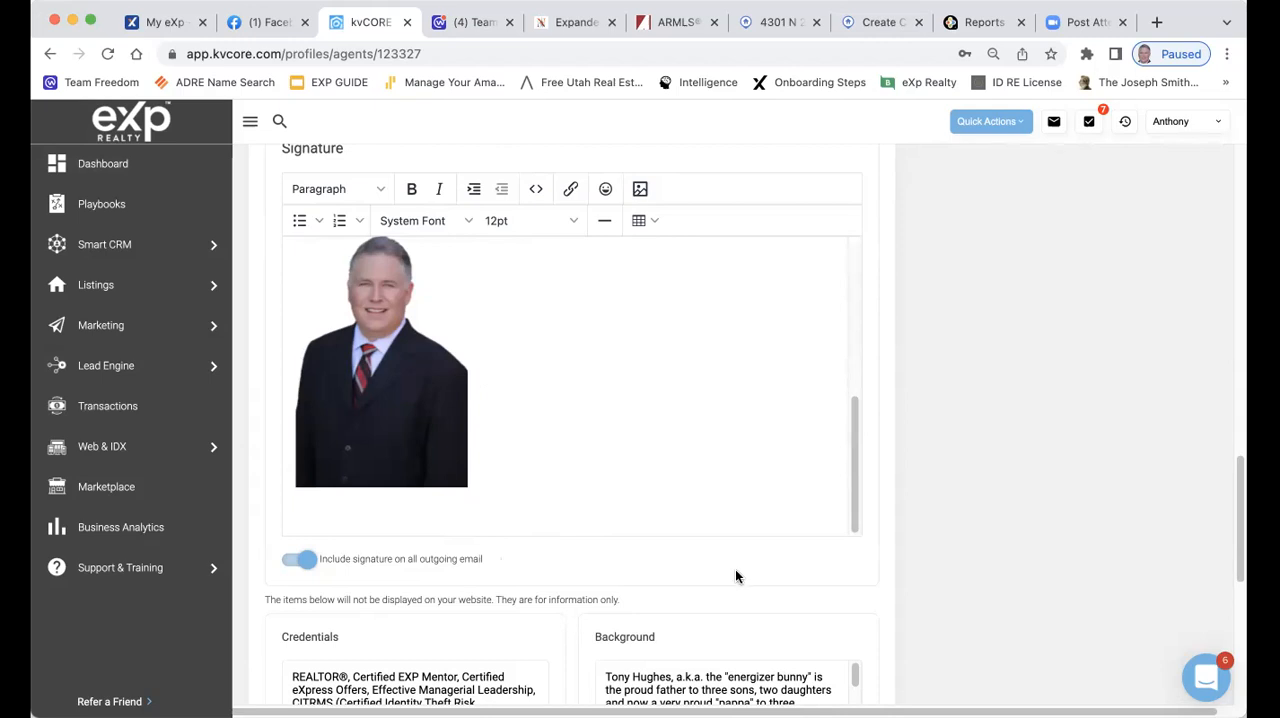
pyautogui.scroll(-4, 746, 565)
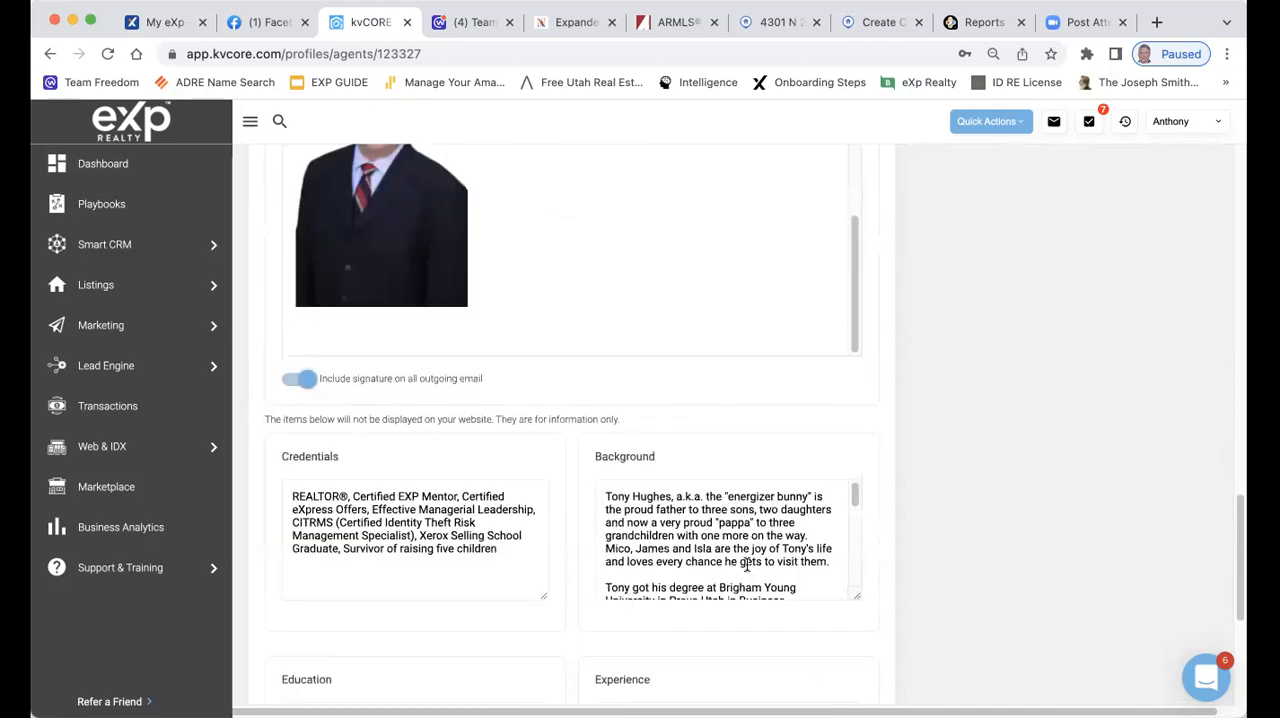
pyautogui.scroll(-2, 775, 517)
pyautogui.scroll(-2, 775, 517)
pyautogui.scroll(-2, 687, 388)
pyautogui.scroll(-3, 764, 476)
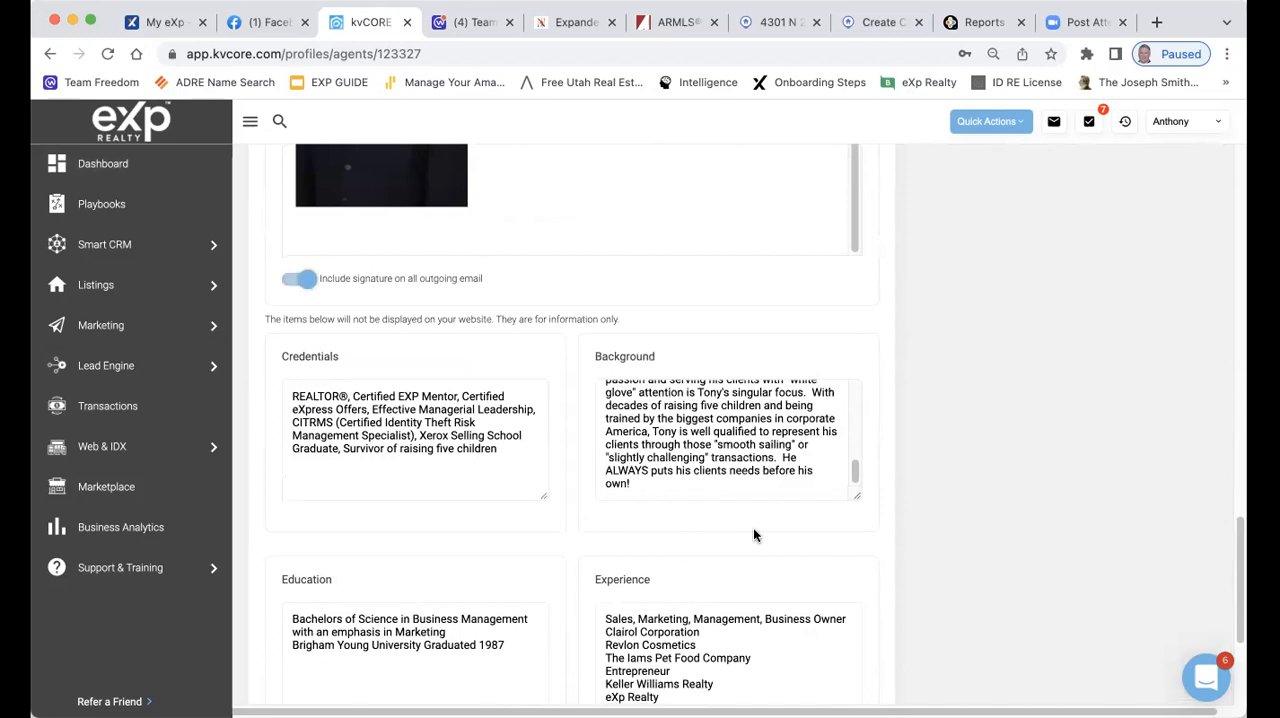
pyautogui.scroll(-5, 620, 530)
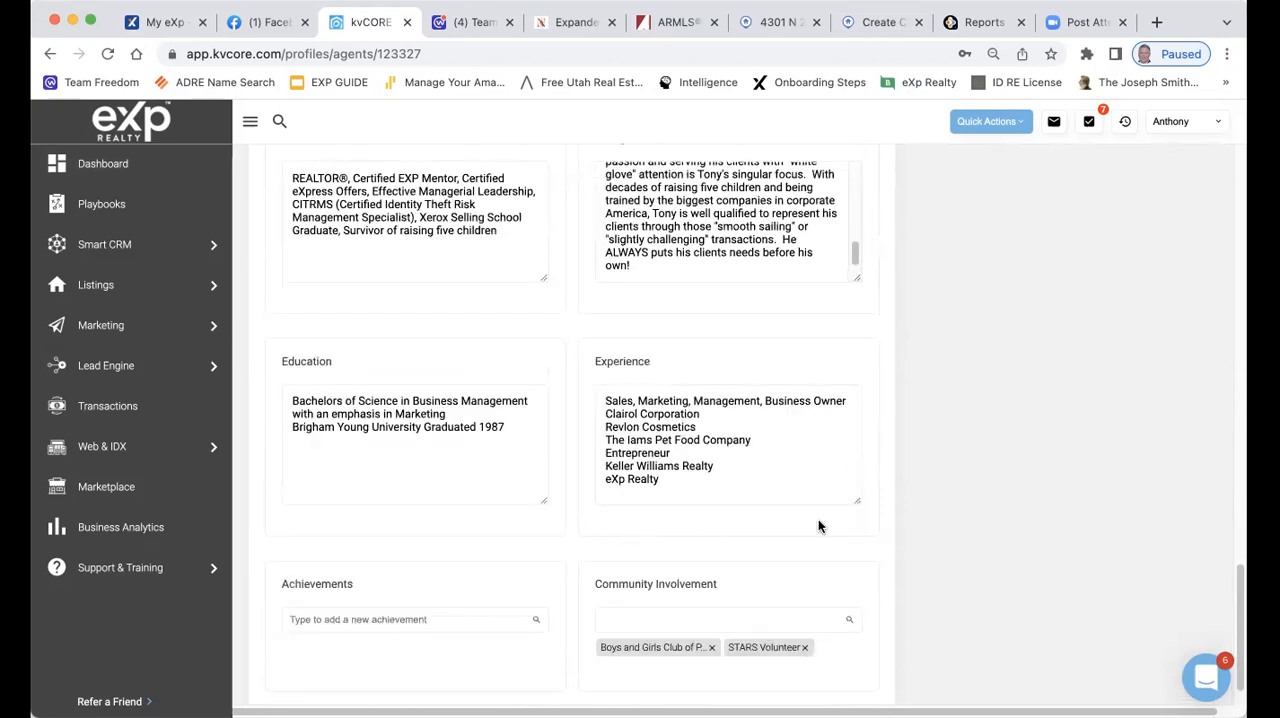
pyautogui.scroll(-1, 820, 526)
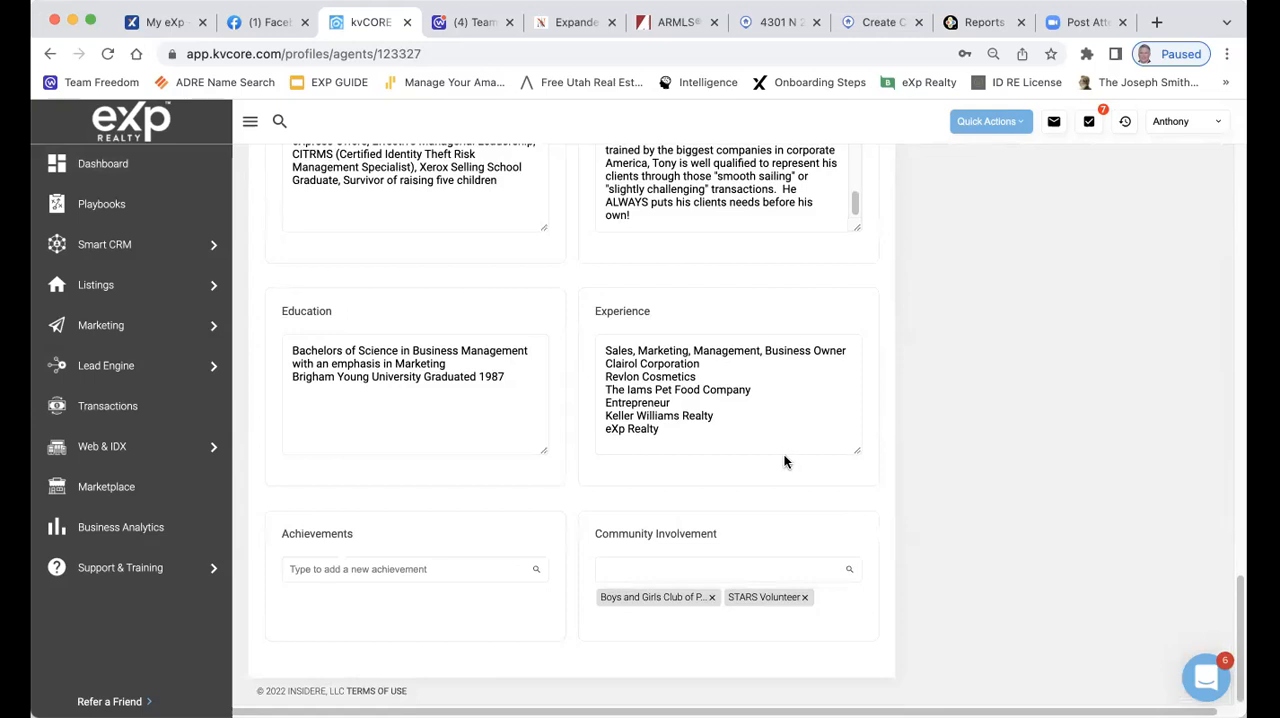
# Save the edited agent profile
pyautogui.scroll(5, 572, 373)
pyautogui.scroll(5, 730, 410)
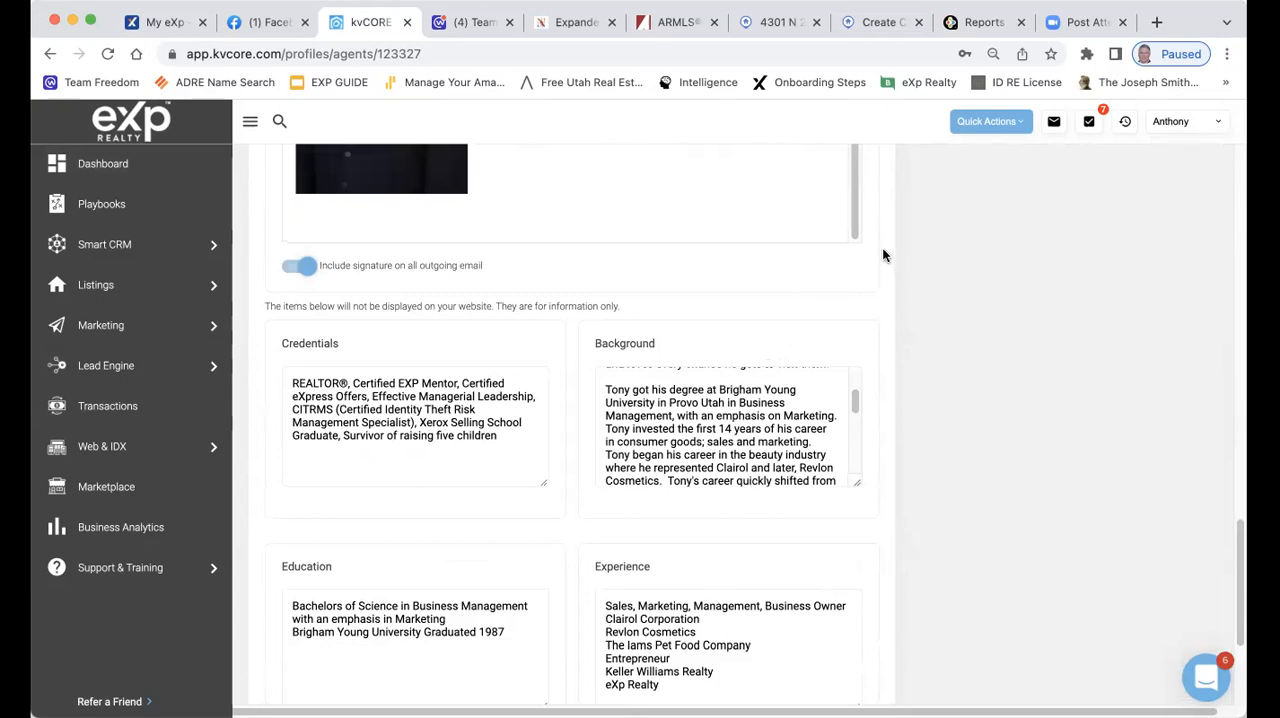
pyautogui.scroll(5, 882, 255)
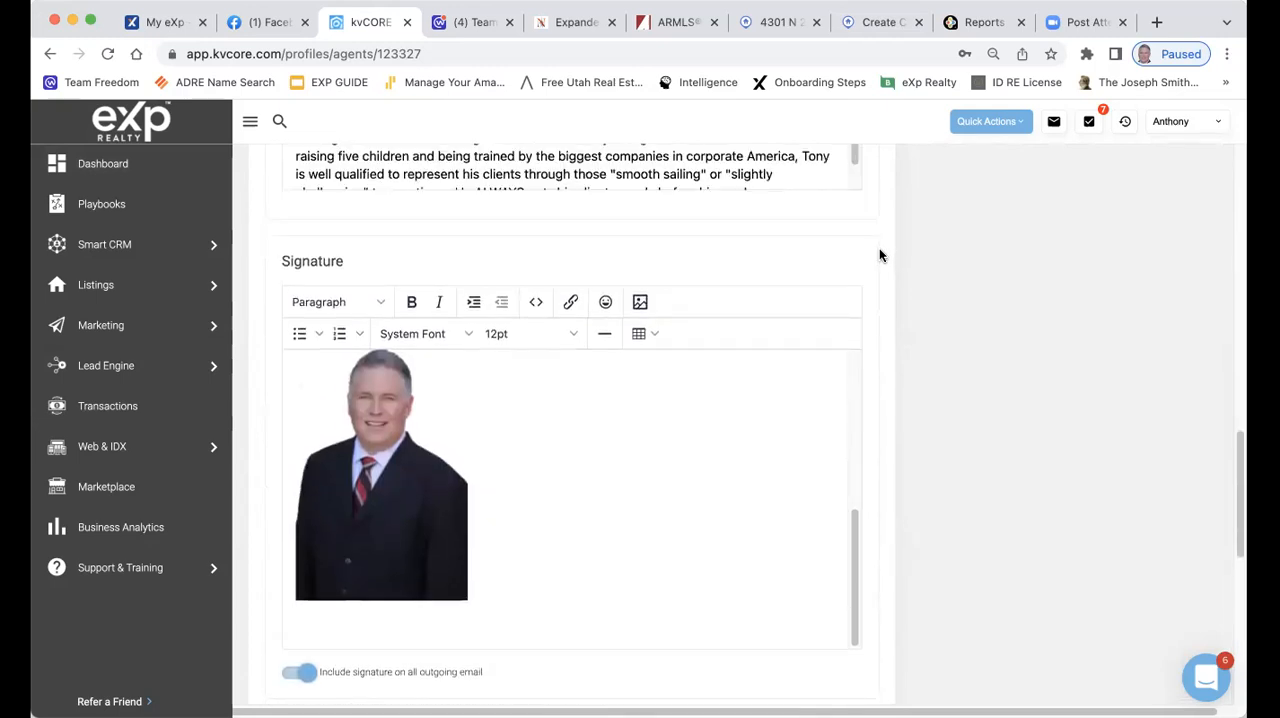
pyautogui.scroll(3, 878, 255)
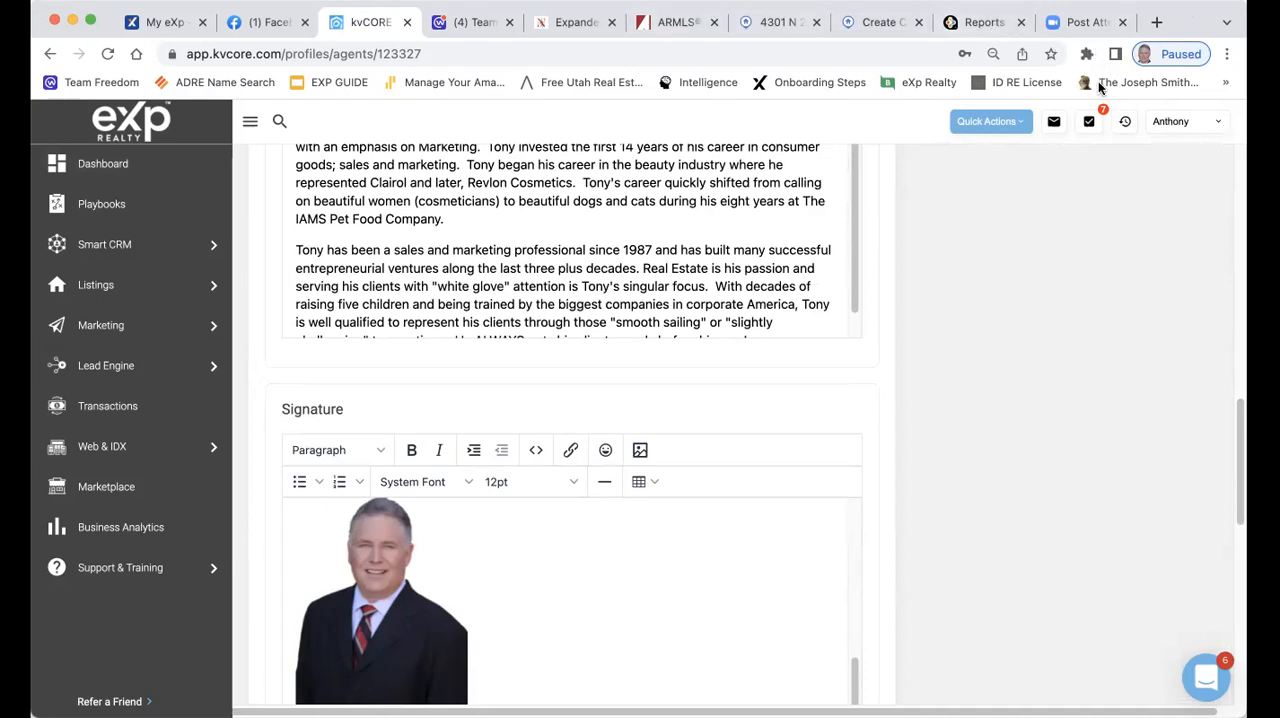
pyautogui.scroll(10, 857, 236)
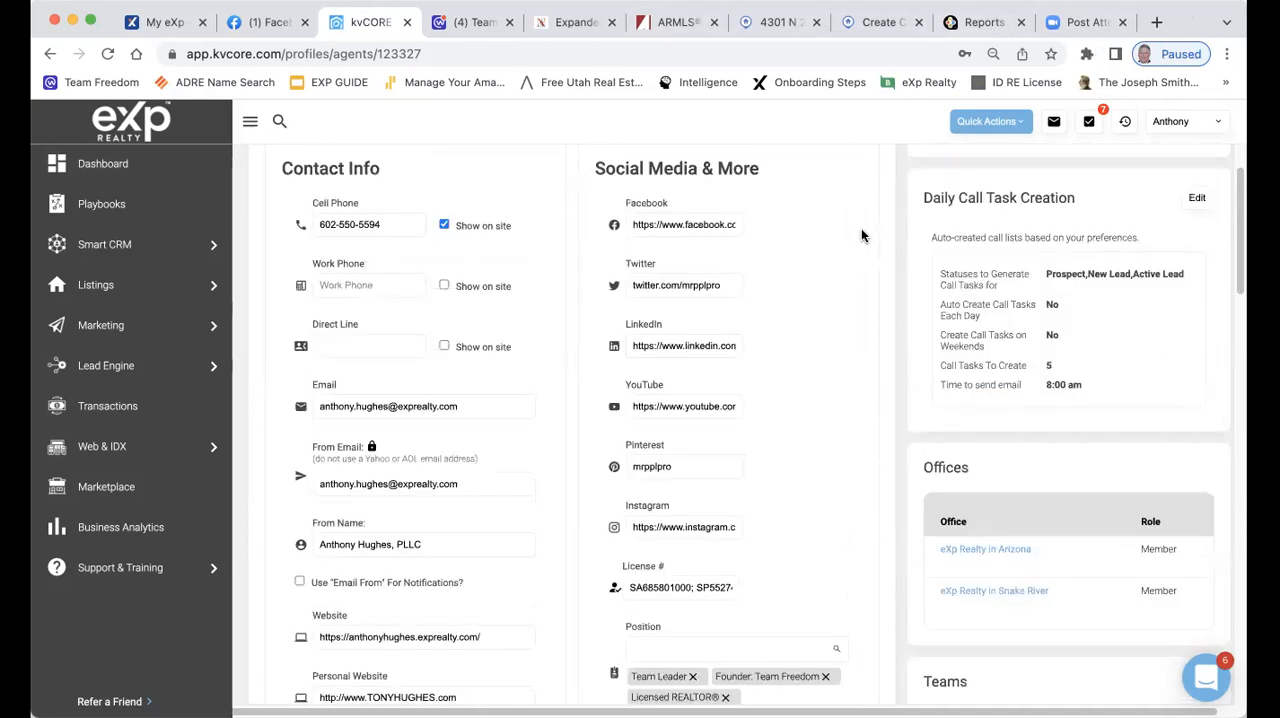
pyautogui.scroll(3, 861, 233)
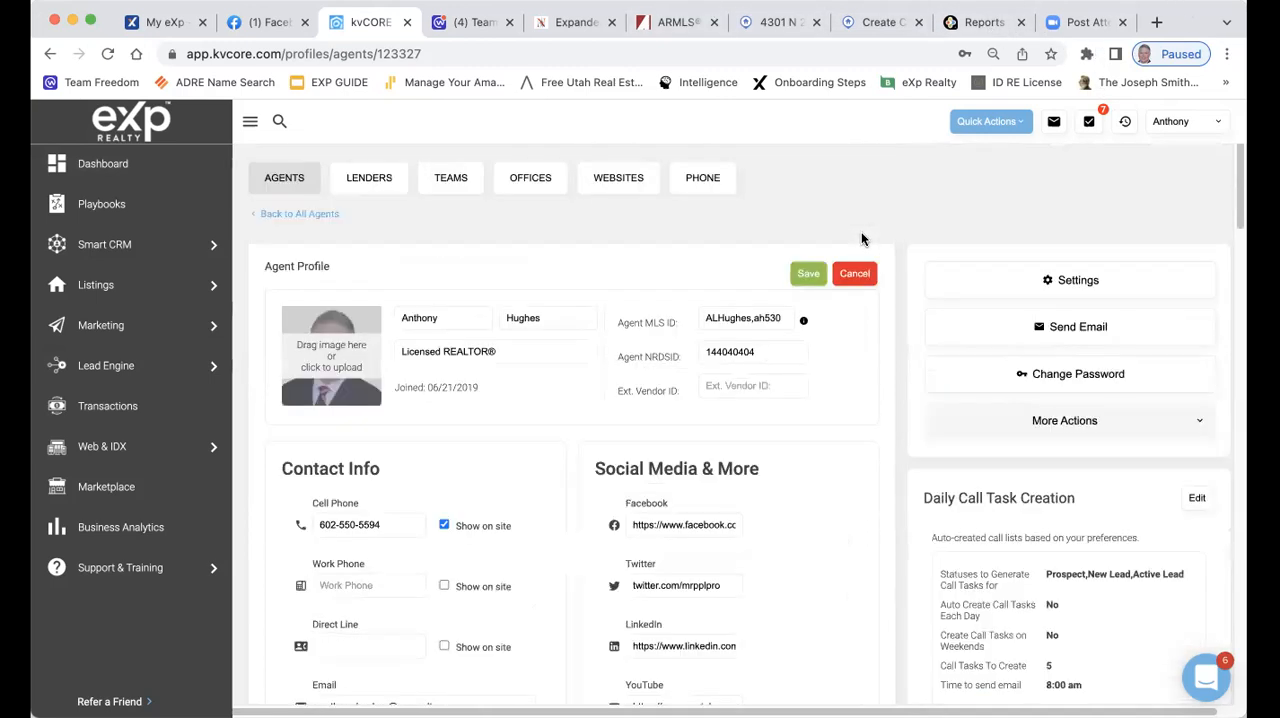
pyautogui.click(807, 277)
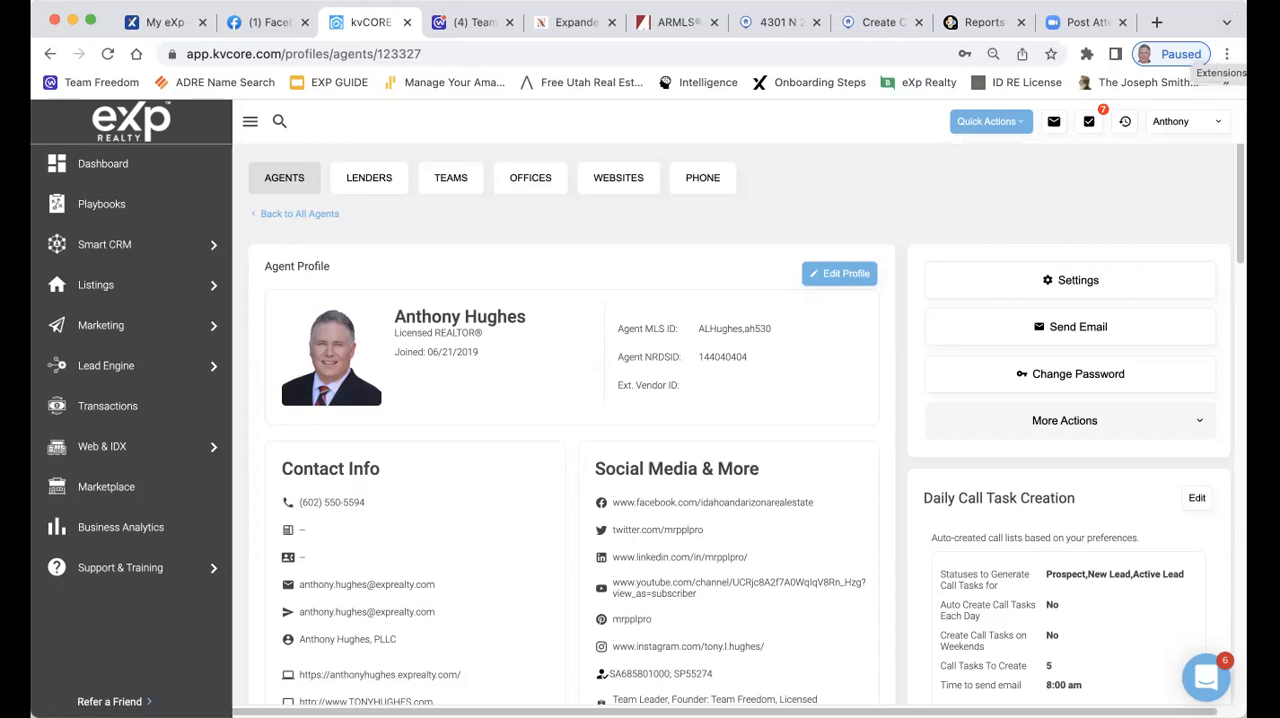
# Switch to the Flexmls listing report and examine its remarks, features, days on market and buyer broker compensation
pyautogui.click(786, 22)
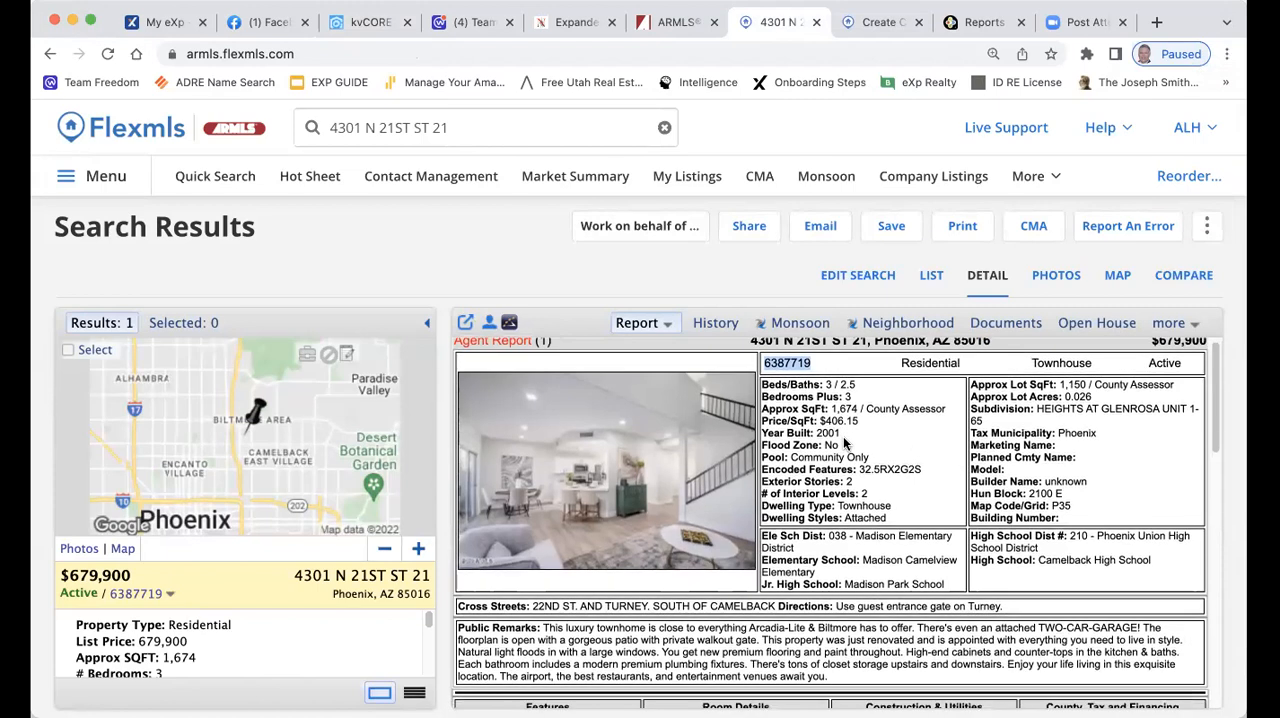
pyautogui.scroll(-1, 843, 436)
pyautogui.scroll(-3, 882, 429)
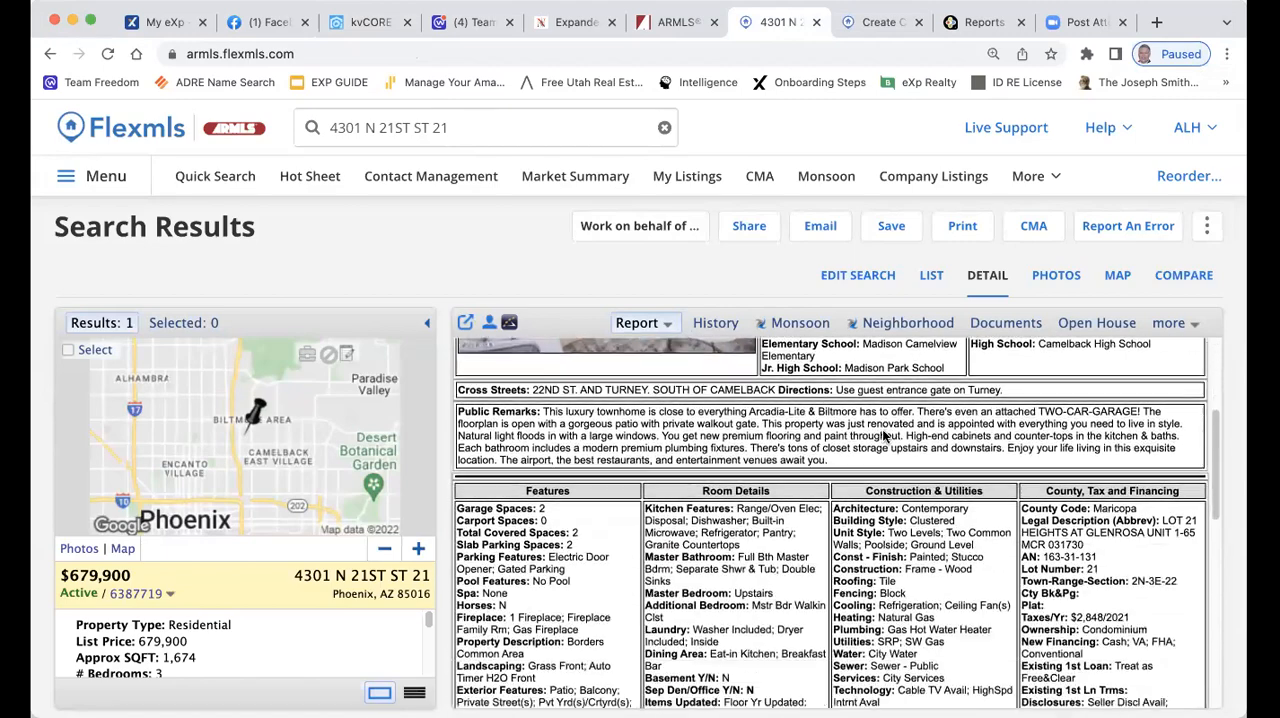
pyautogui.scroll(-9, 883, 430)
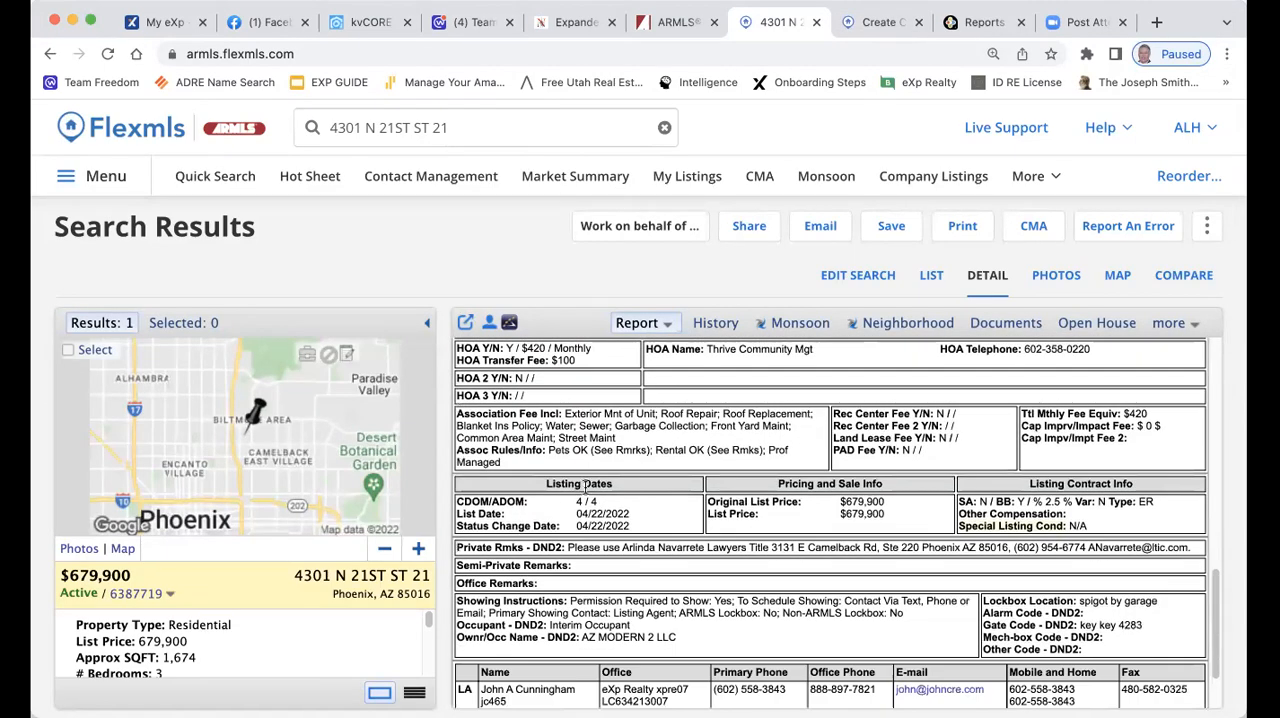
pyautogui.moveTo(607, 503); pyautogui.dragTo(545, 505)
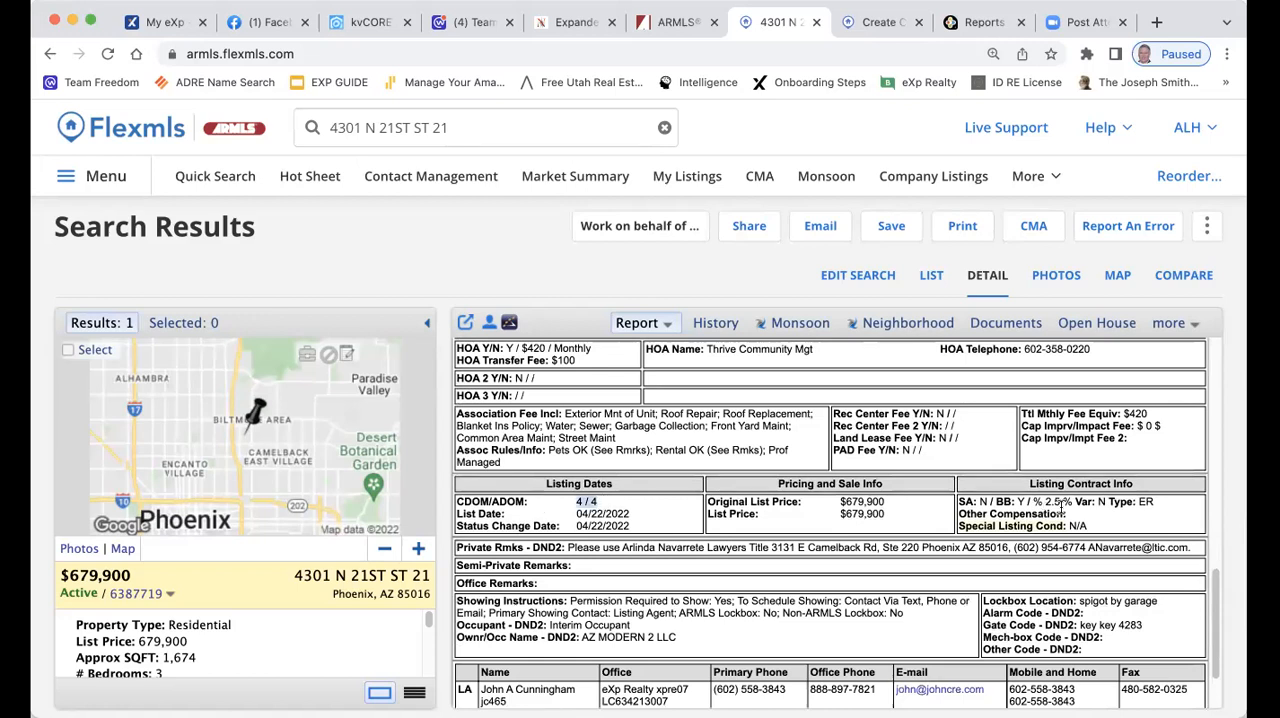
pyautogui.moveTo(1064, 505); pyautogui.dragTo(1032, 503)
# Copy the listing's street address, including the unit number, from the agent report heading
pyautogui.scroll(10, 1130, 440)
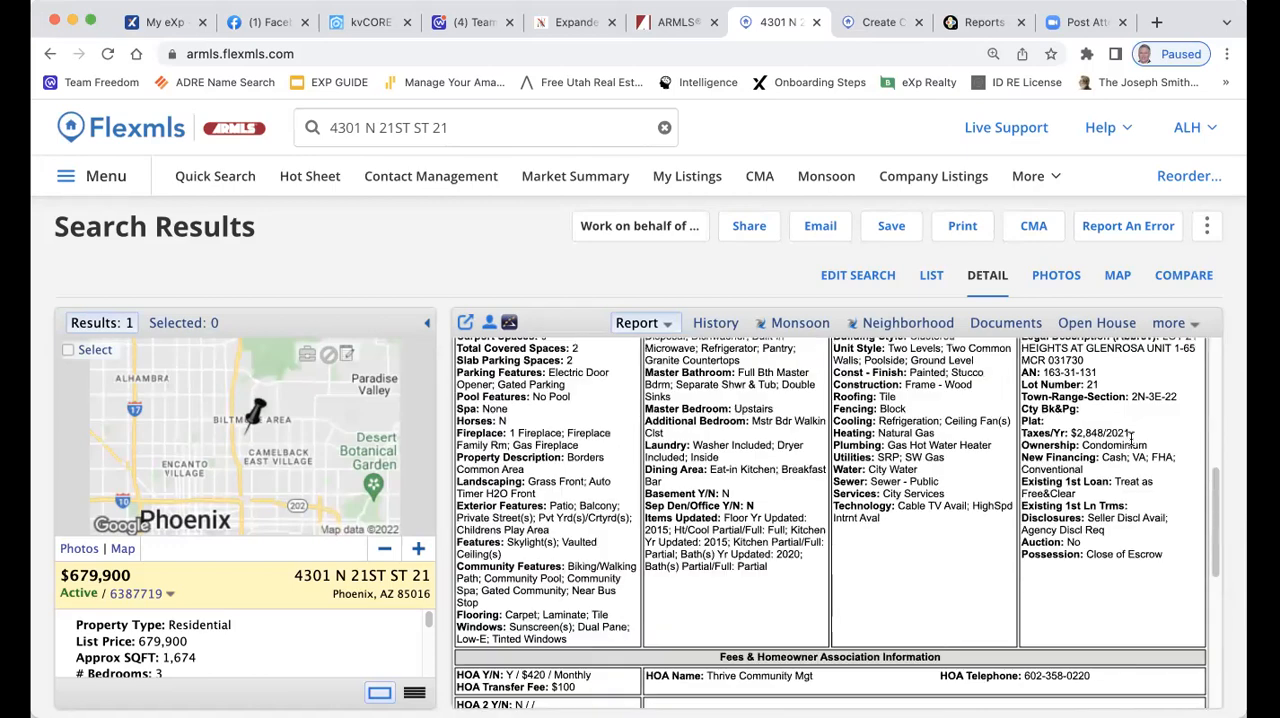
pyautogui.moveTo(748, 347); pyautogui.dragTo(869, 344)
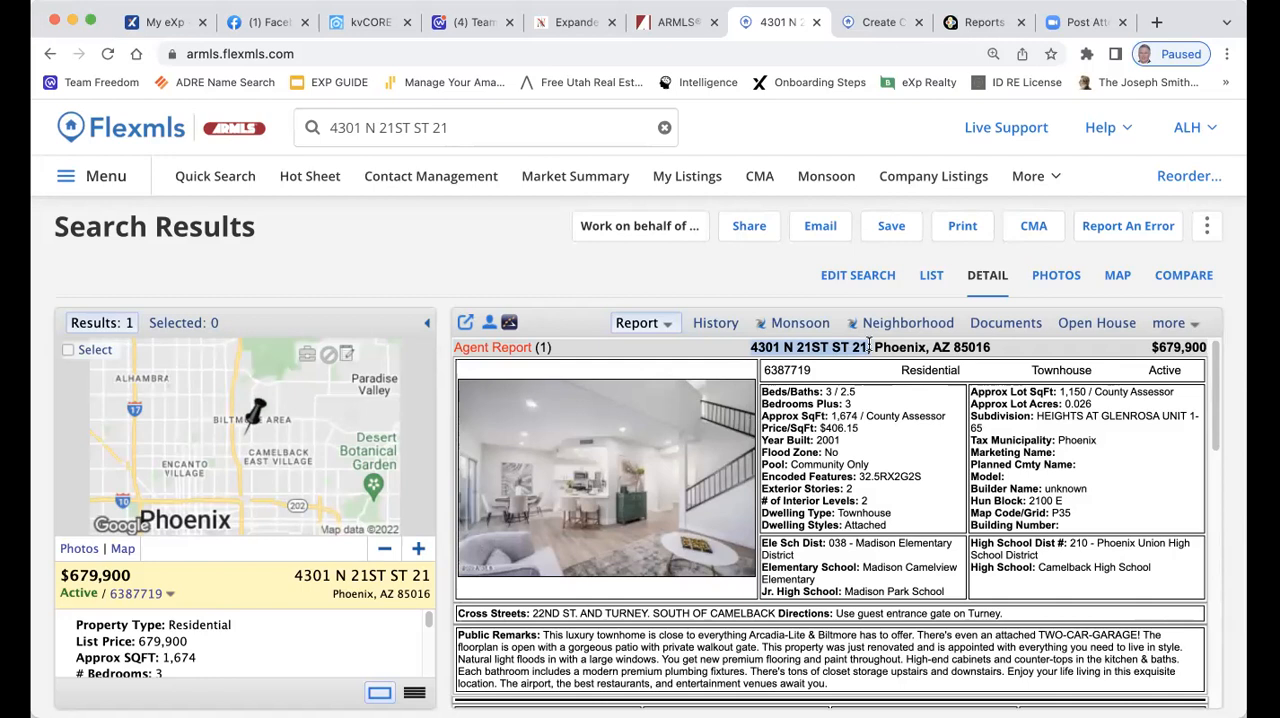
pyautogui.moveTo(869, 344); pyautogui.dragTo(877, 344)
pyautogui.press('super+c')
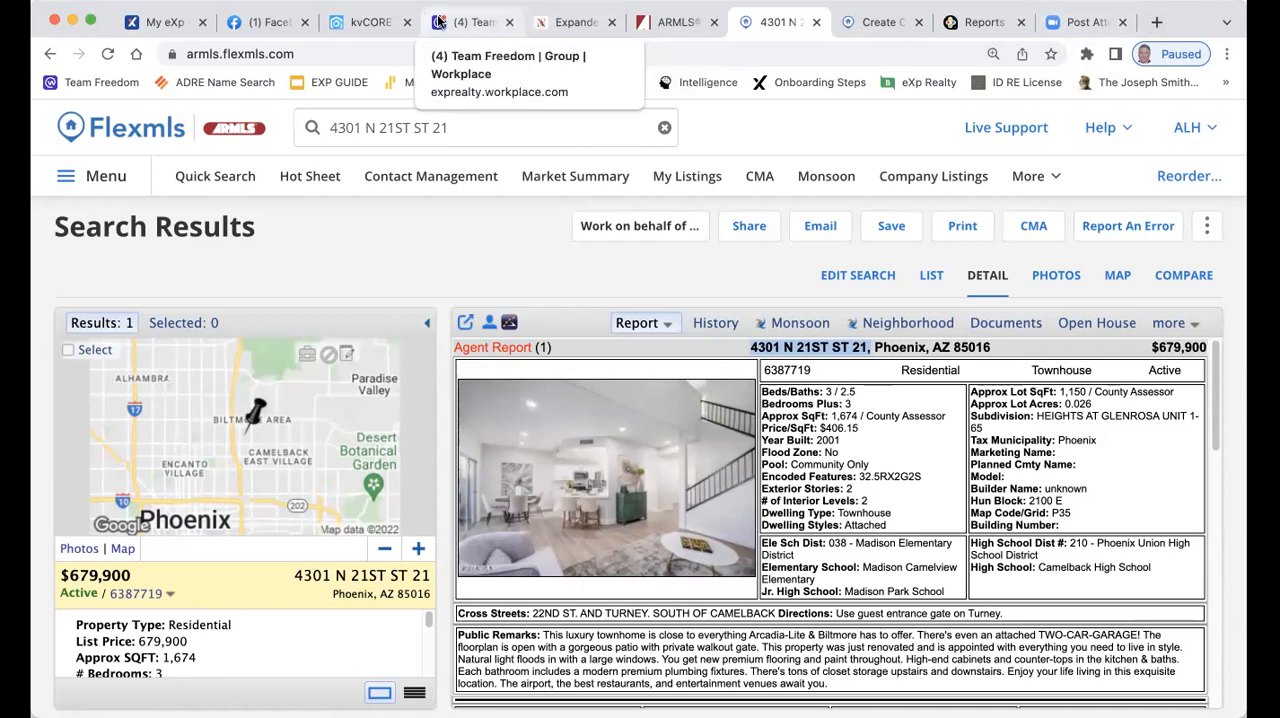
# Switch back to kvCORE and look through all the Lead Engine tools
pyautogui.click(360, 22)
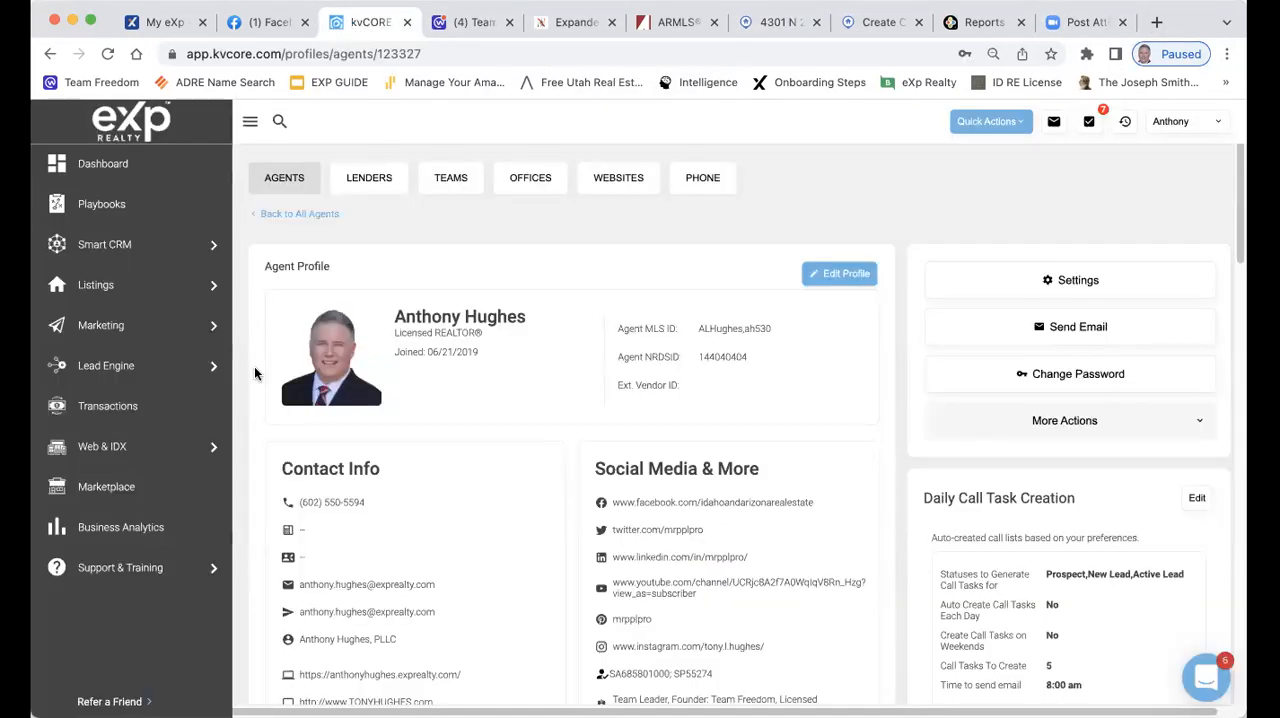
pyautogui.moveTo(117, 366)
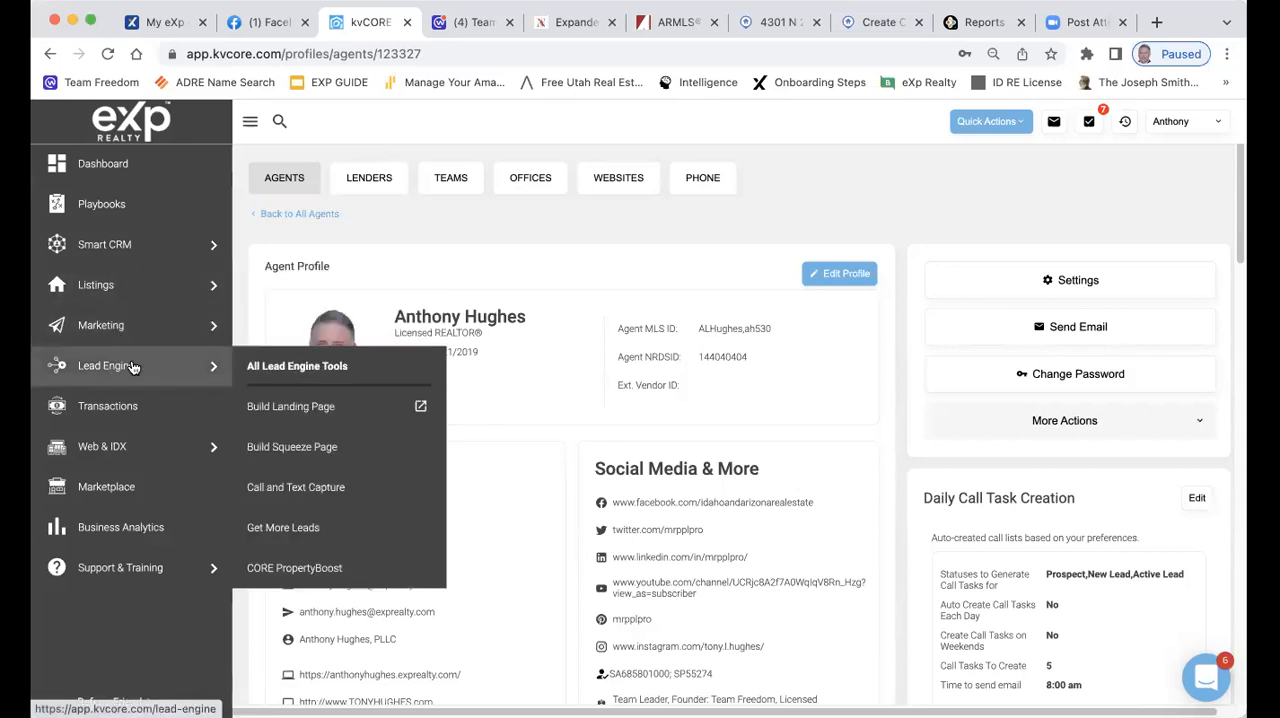
pyautogui.click(294, 363)
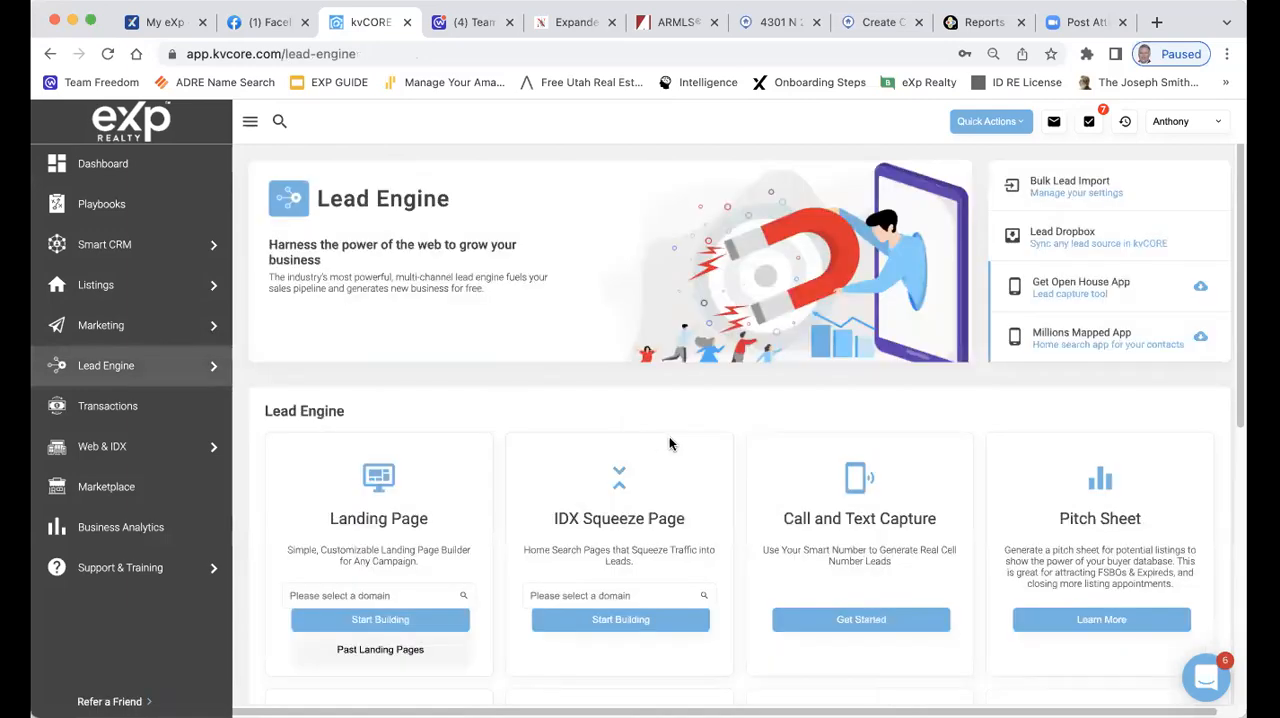
pyautogui.scroll(-7, 670, 443)
pyautogui.scroll(-4, 670, 443)
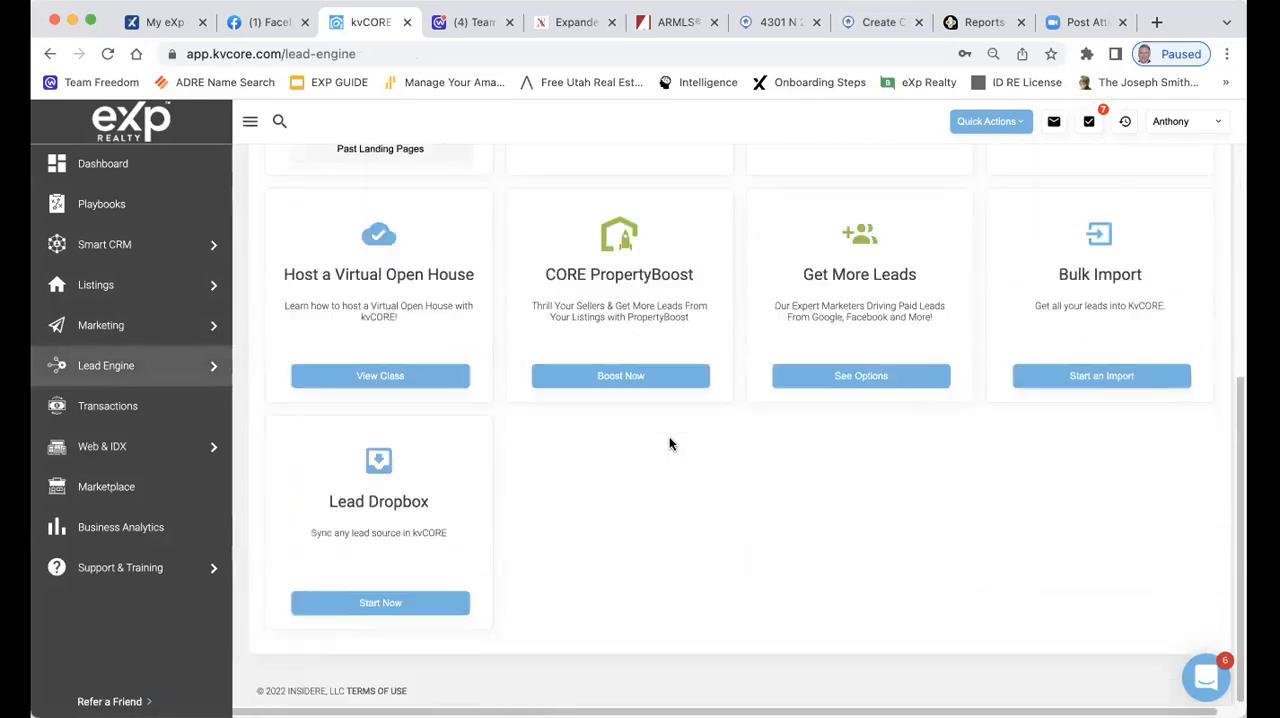
pyautogui.scroll(5, 680, 455)
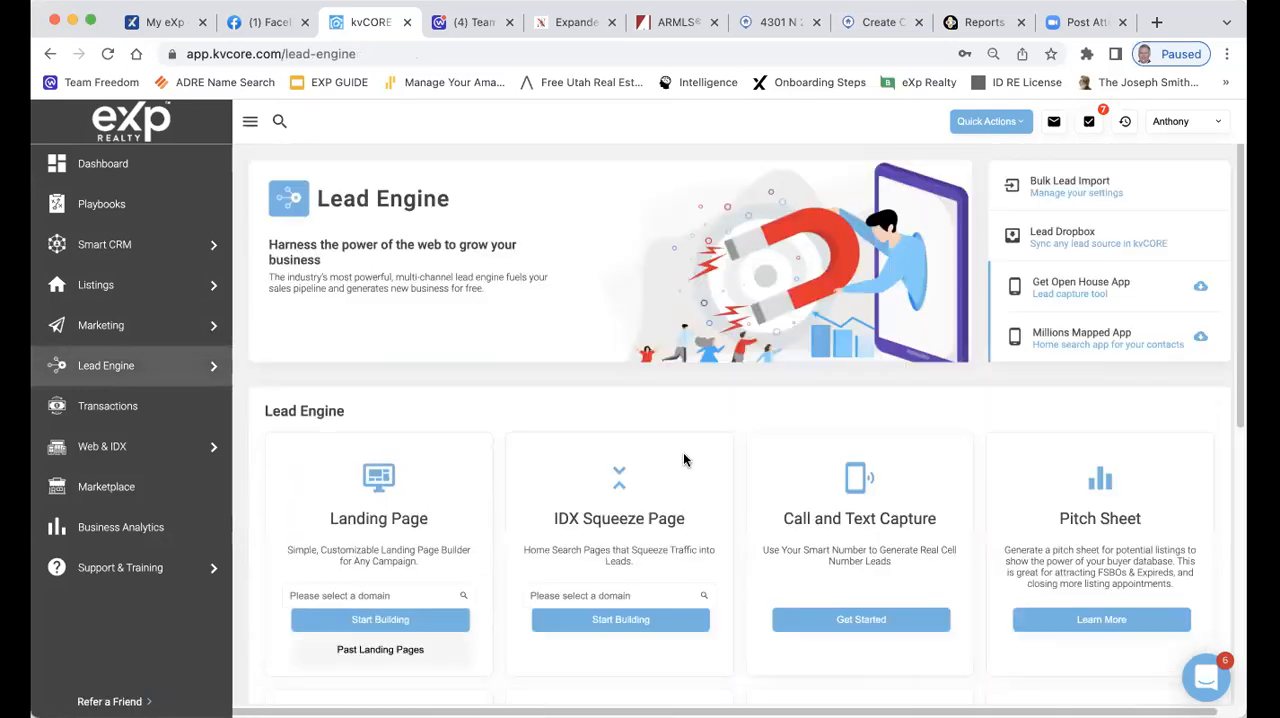
# Find the CMA Builder among all the Marketing tools and start a new market report
pyautogui.moveTo(126, 326)
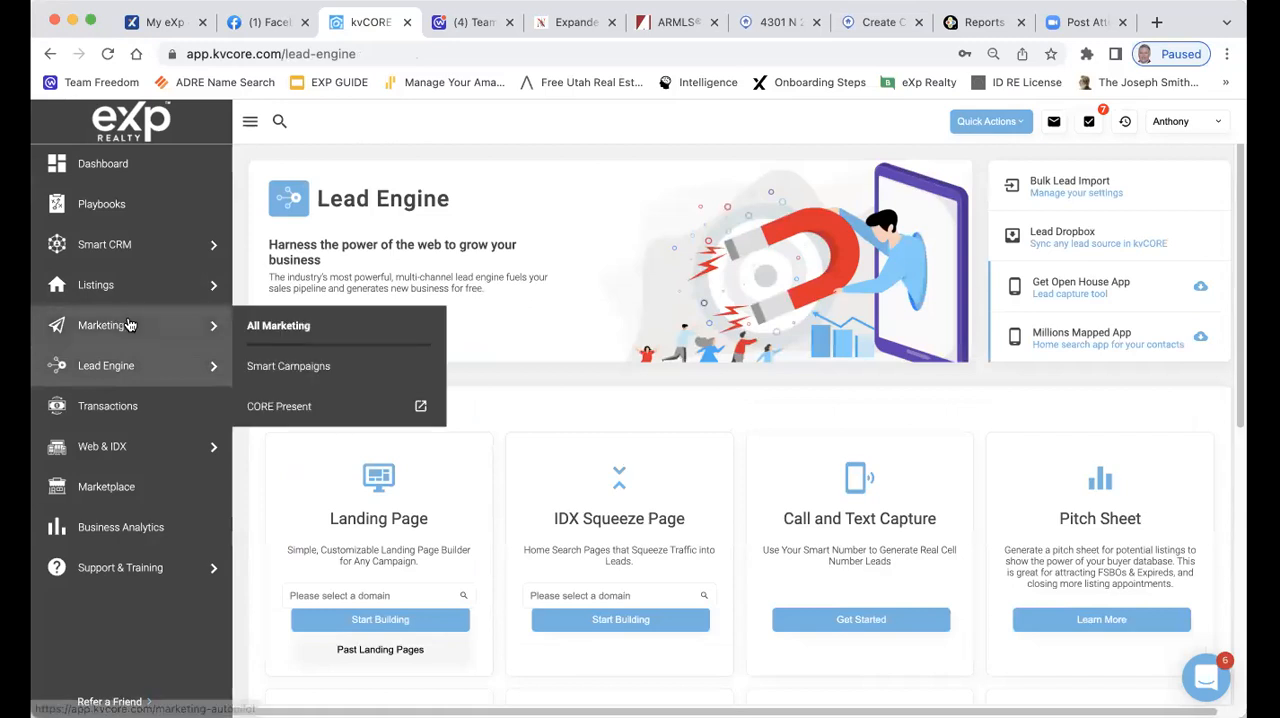
pyautogui.click(322, 330)
pyautogui.scroll(-4, 674, 382)
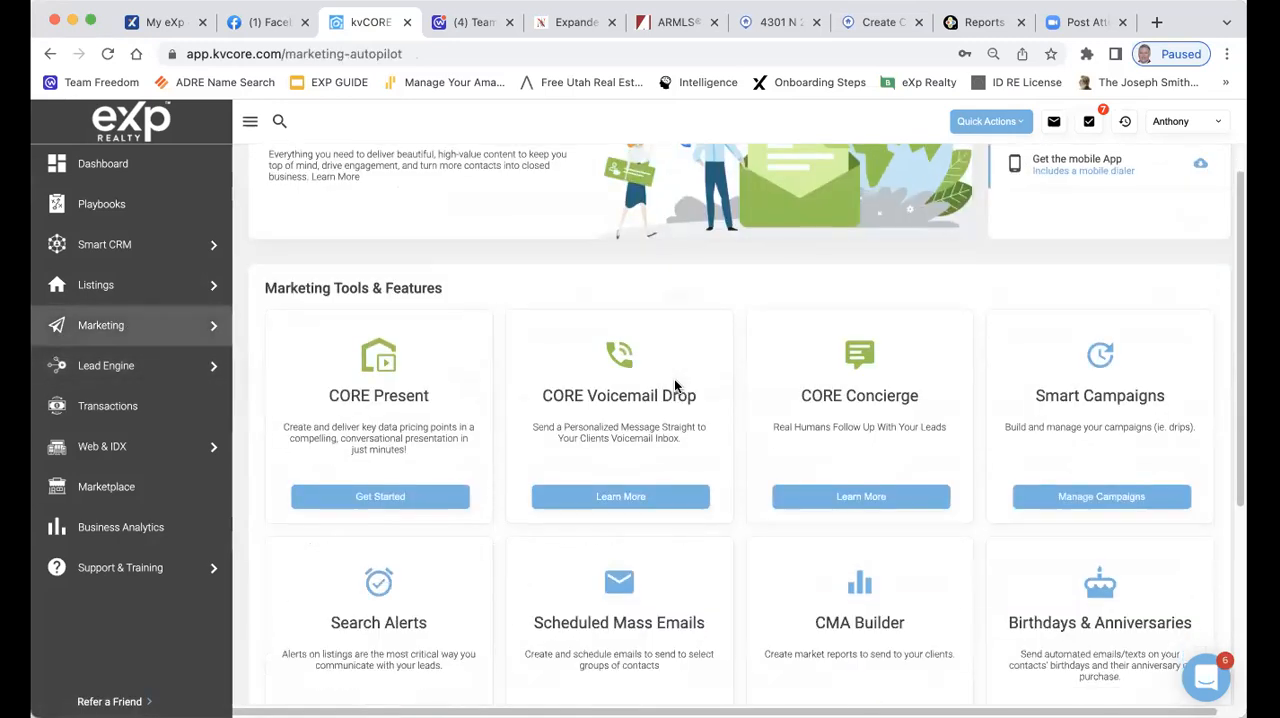
pyautogui.scroll(-1, 672, 380)
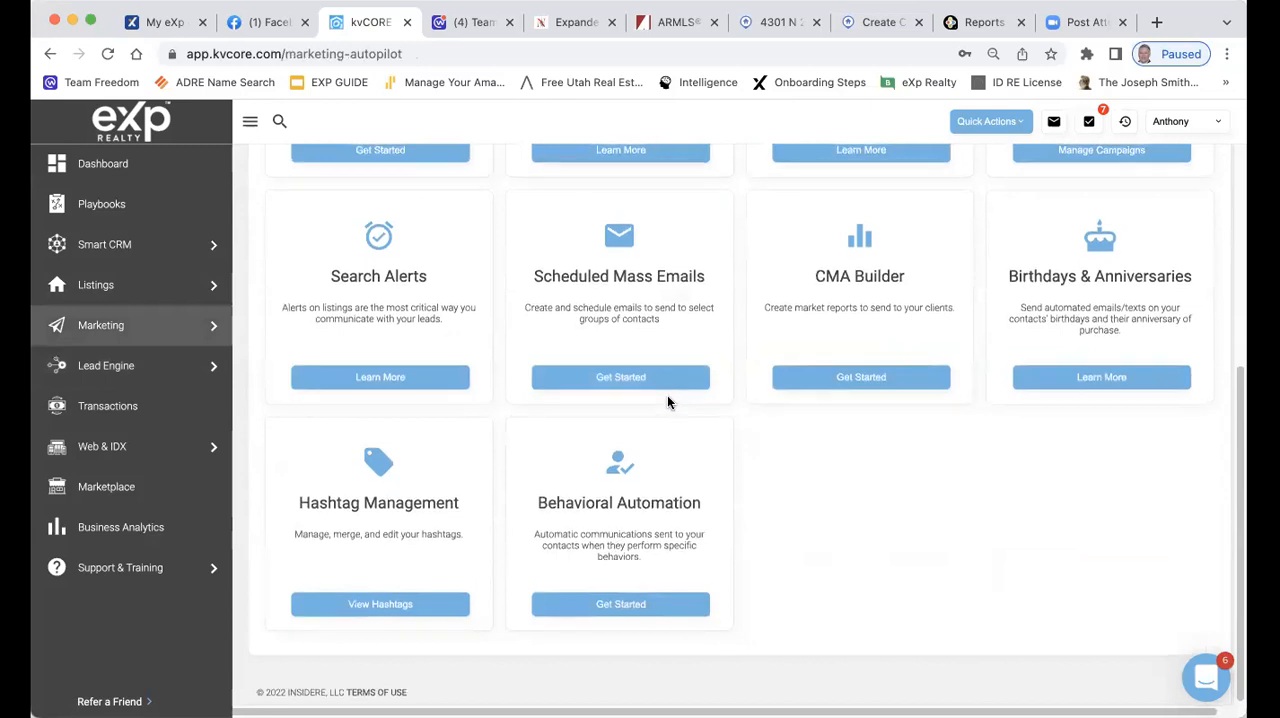
pyautogui.scroll(9, 668, 395)
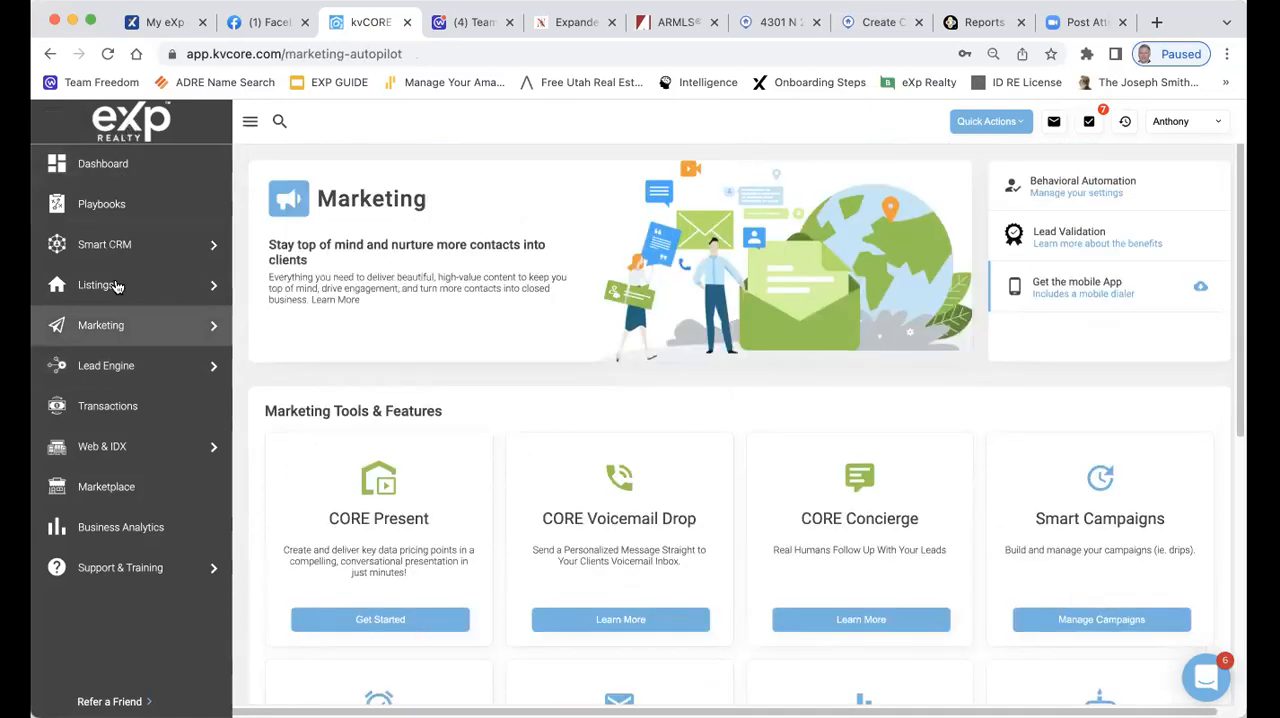
pyautogui.moveTo(177, 326)
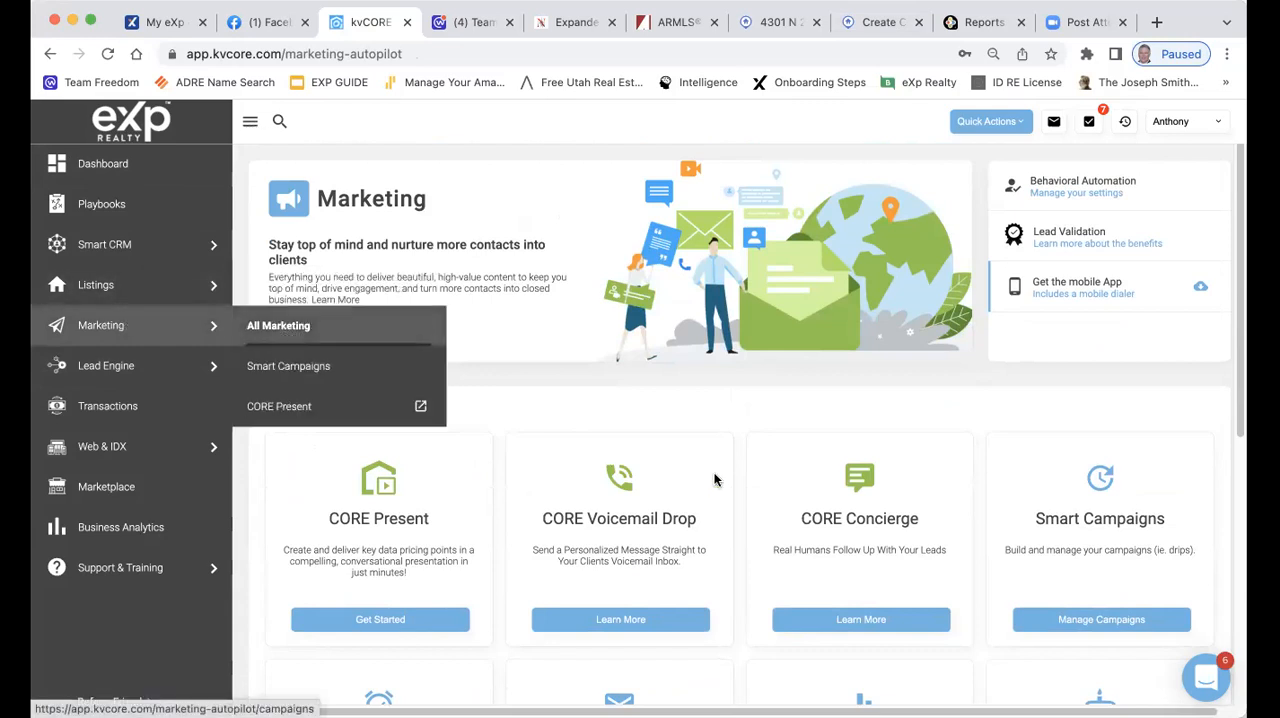
pyautogui.scroll(-5, 800, 497)
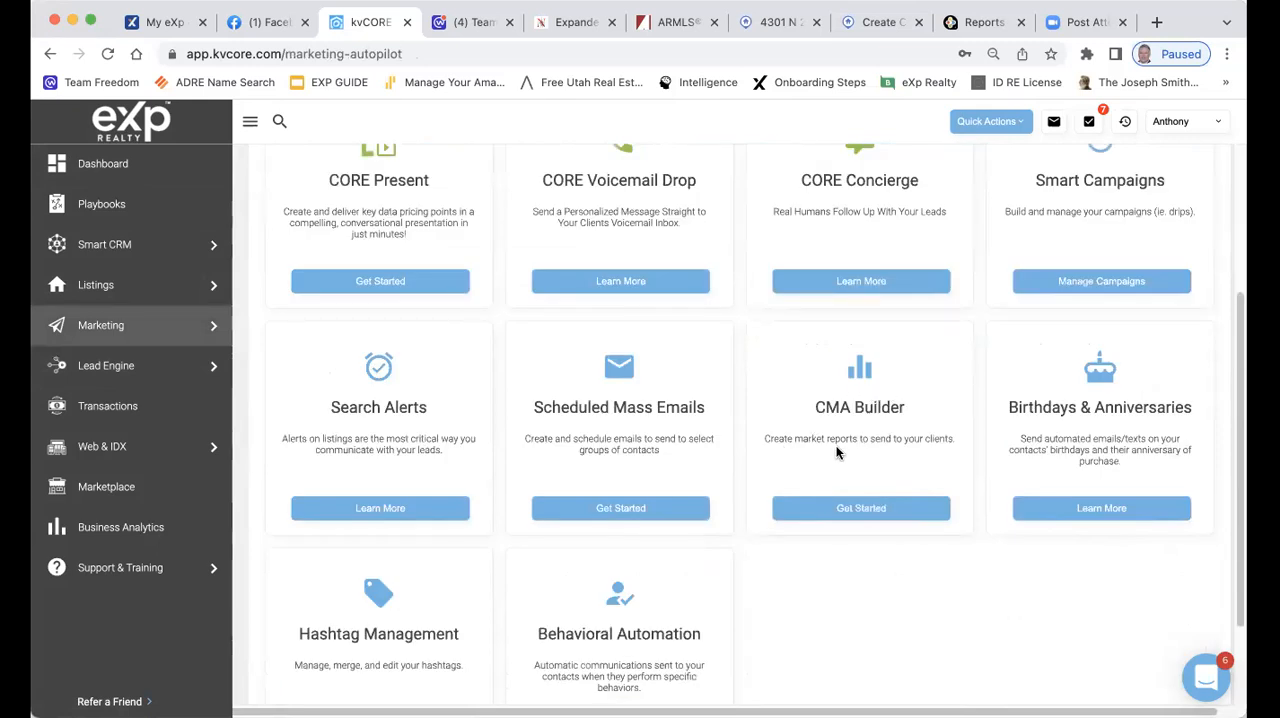
pyautogui.click(859, 512)
# Enter the client's surname as the report recipient and paste the copied street address as the property address
pyautogui.click(454, 264)
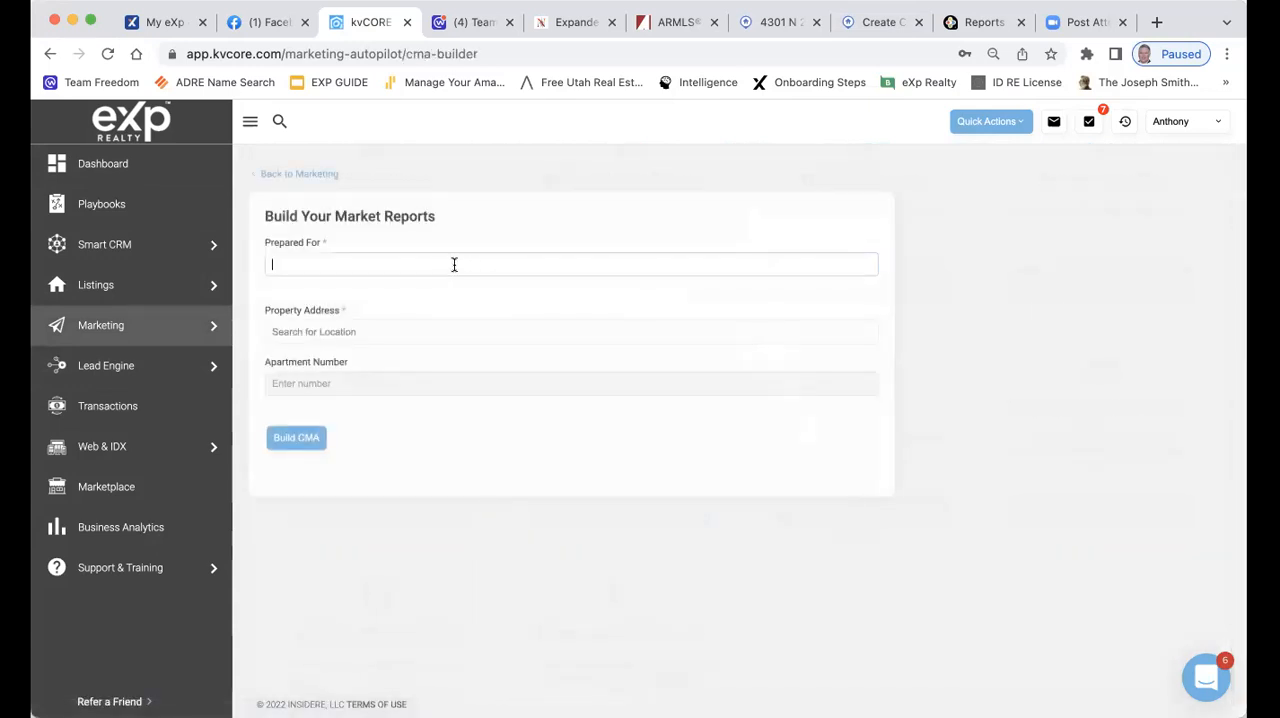
pyautogui.write('Hughes')
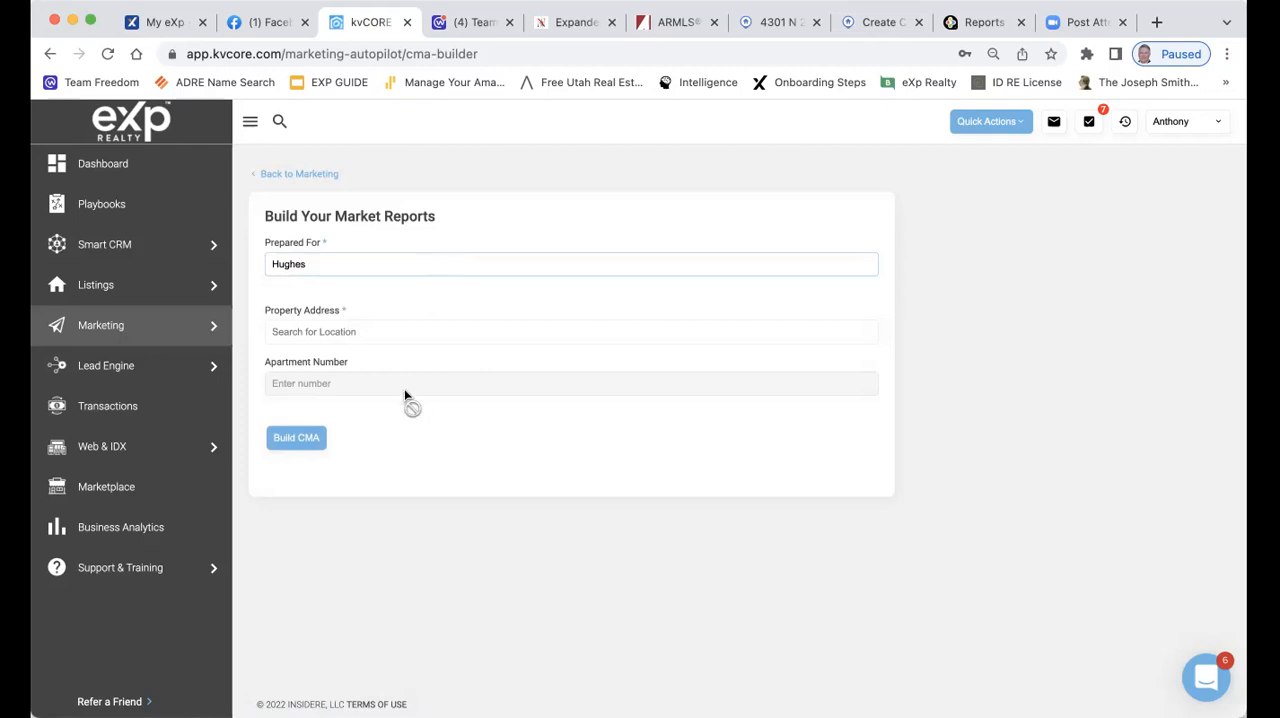
pyautogui.click(410, 331)
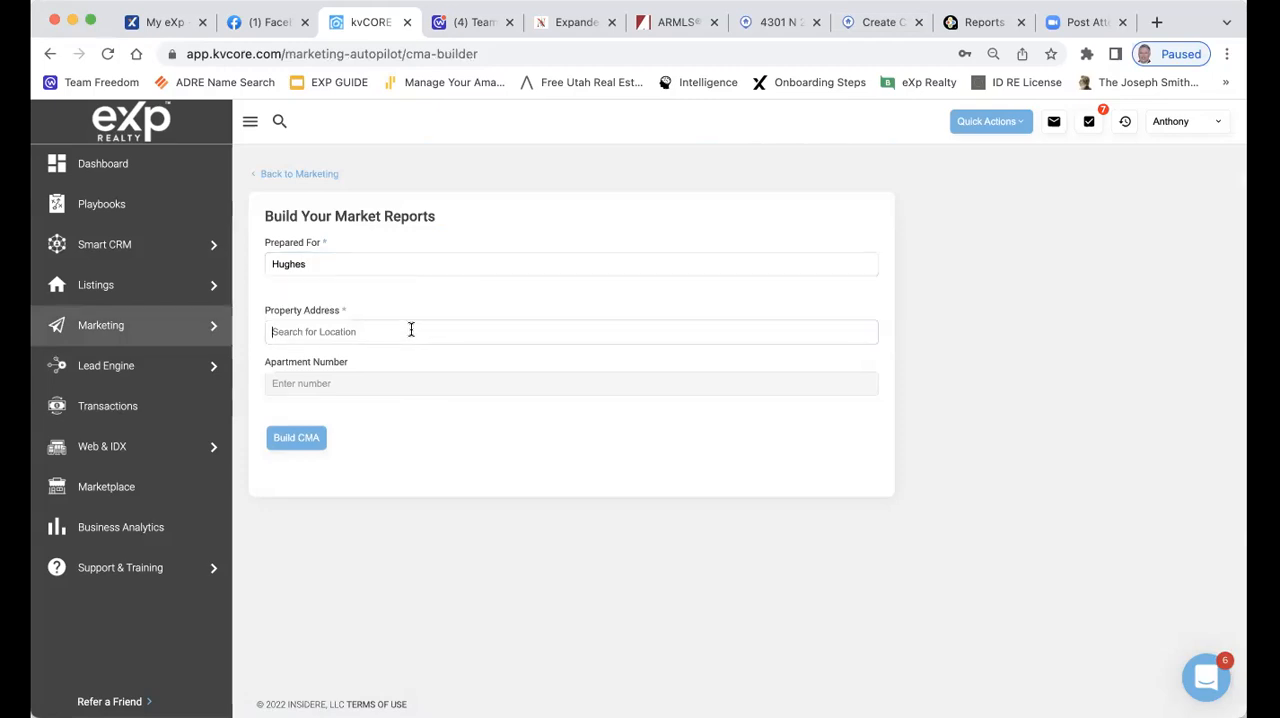
pyautogui.press('super+v')
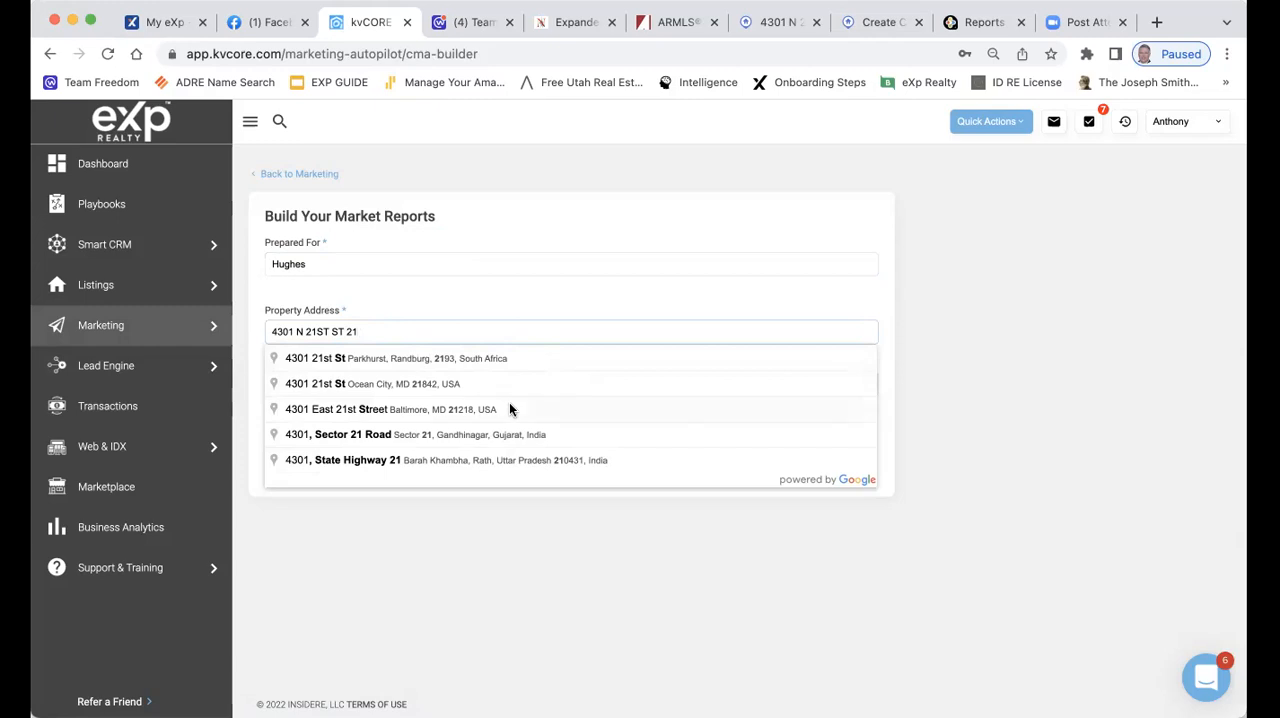
# Copy the listing's full address, including city, state and ZIP code, from the Flexmls agent report heading
pyautogui.click(772, 22)
pyautogui.click(820, 352)
pyautogui.moveTo(752, 347); pyautogui.dragTo(991, 351)
pyautogui.press('super+c')
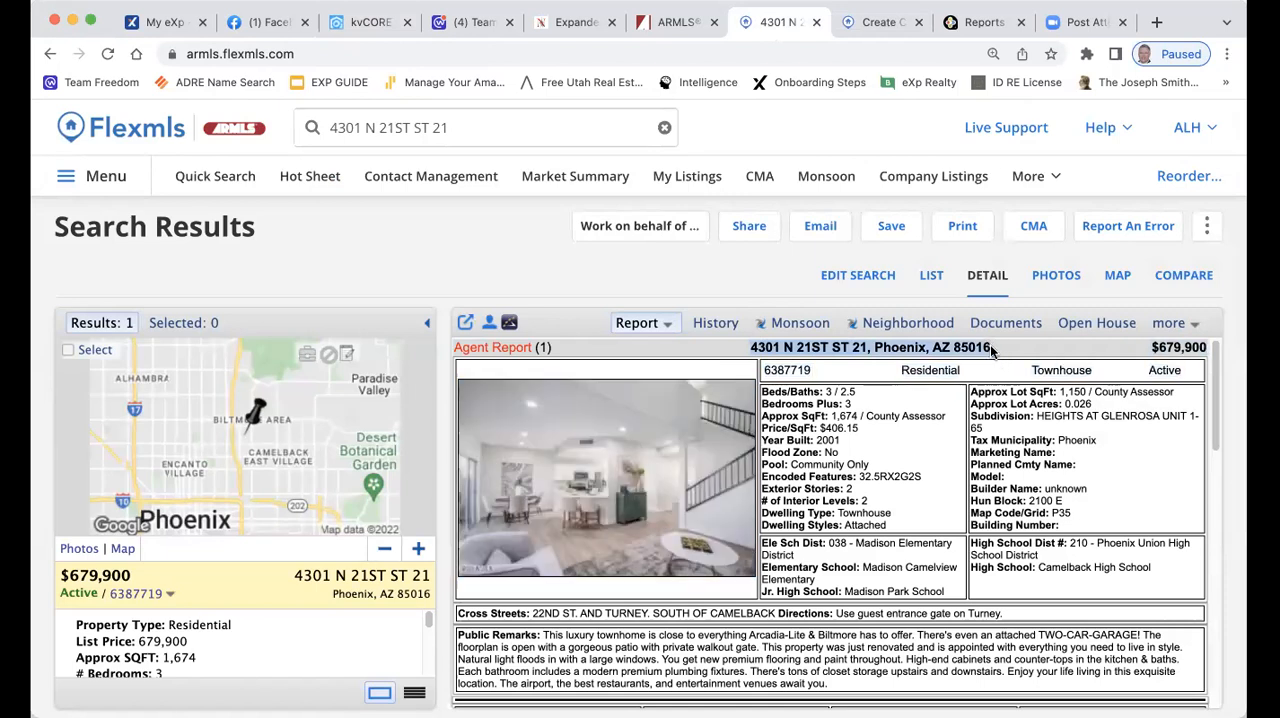
# Back in kvCORE, replace the property address with the full copied address and choose the matching Phoenix suggestion
pyautogui.click(372, 22)
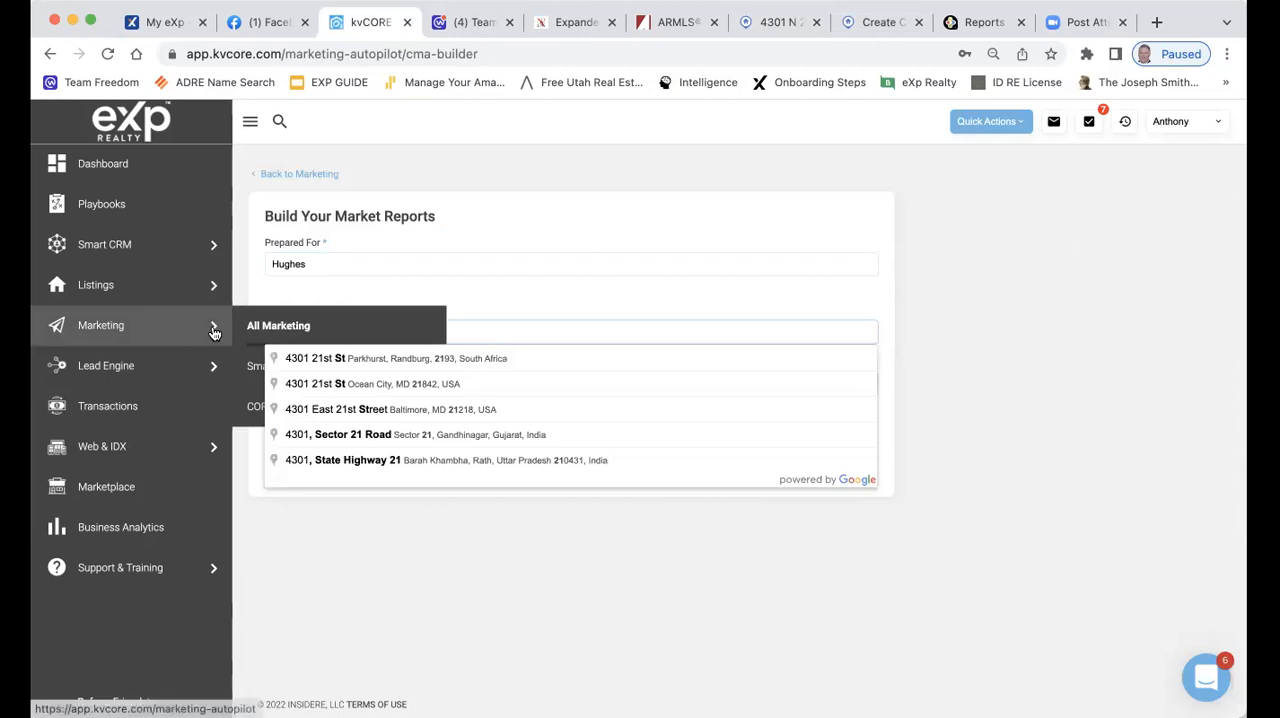
pyautogui.press('super+v')
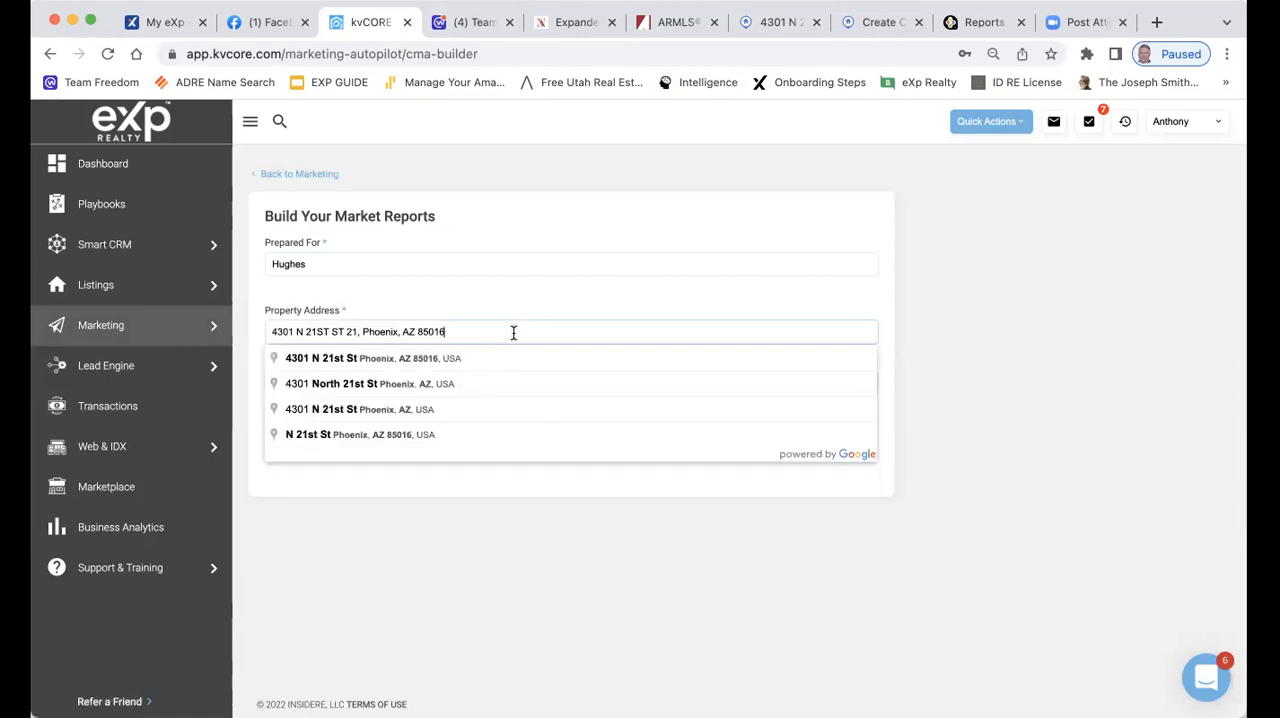
pyautogui.click(372, 360)
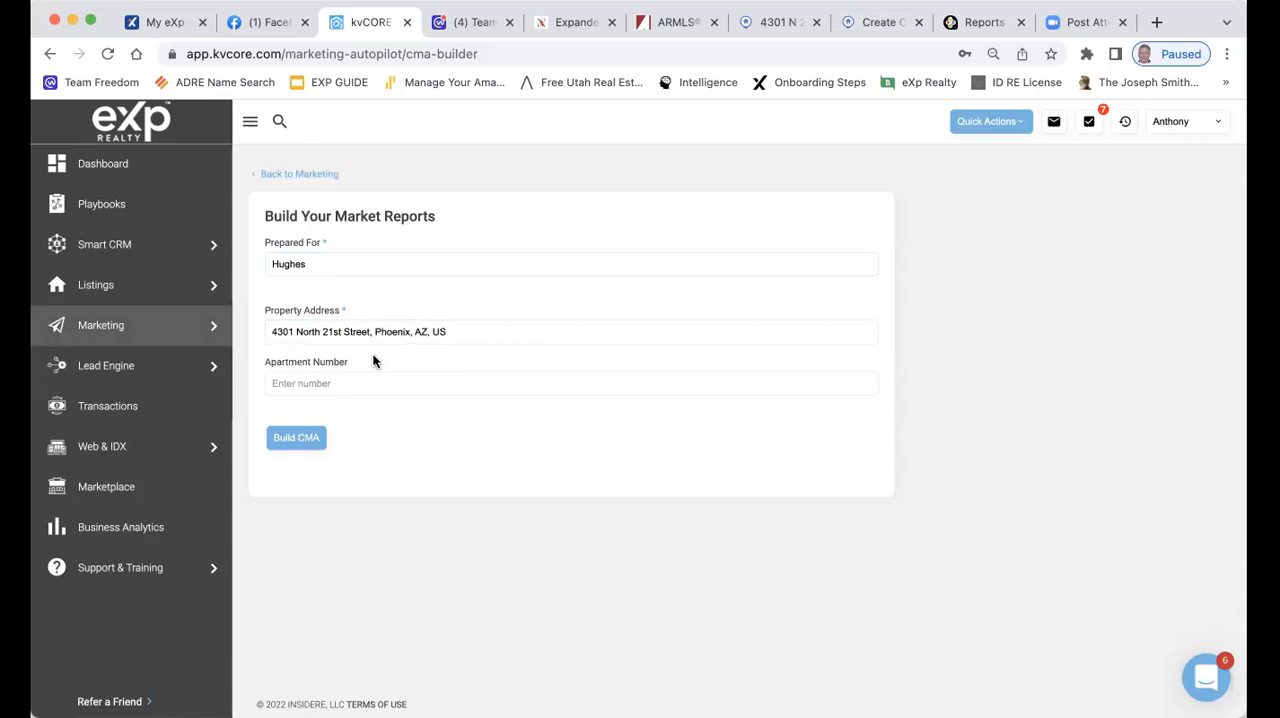
# Enter the listing's unit number as the apartment number and try to build the CMA
pyautogui.click(297, 440)
pyautogui.click(320, 385)
pyautogui.write('21')
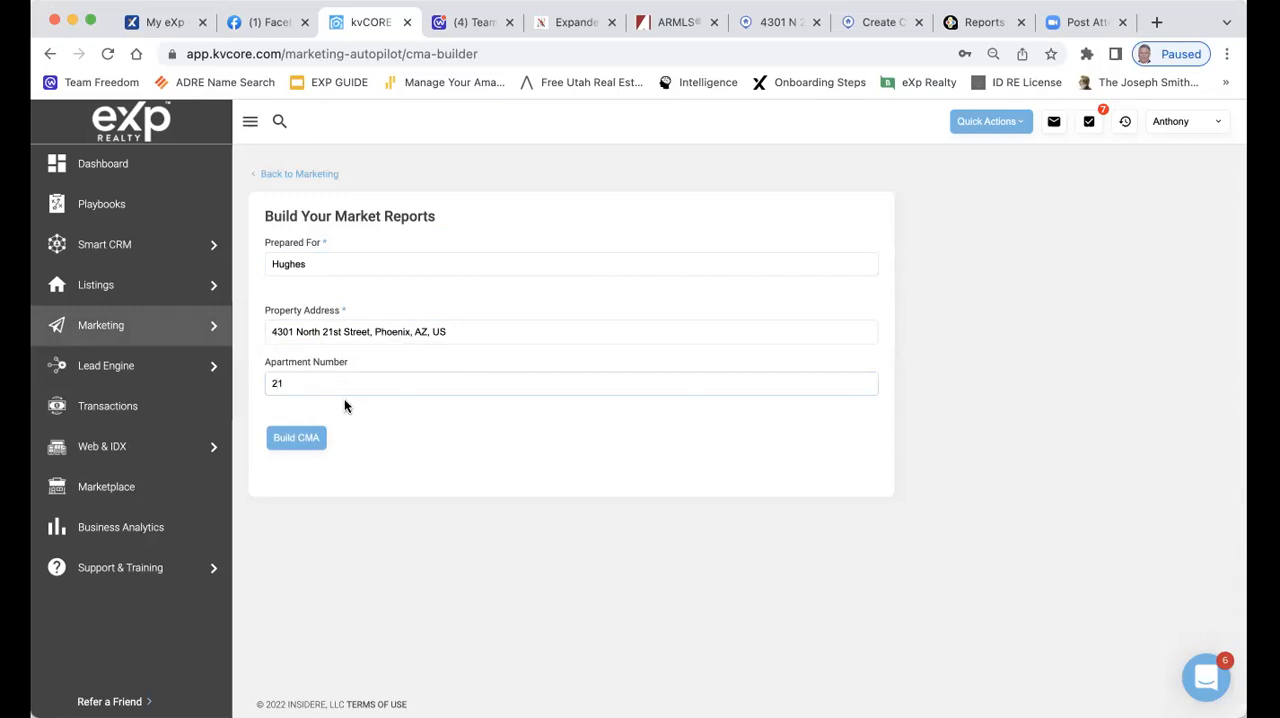
pyautogui.click(312, 440)
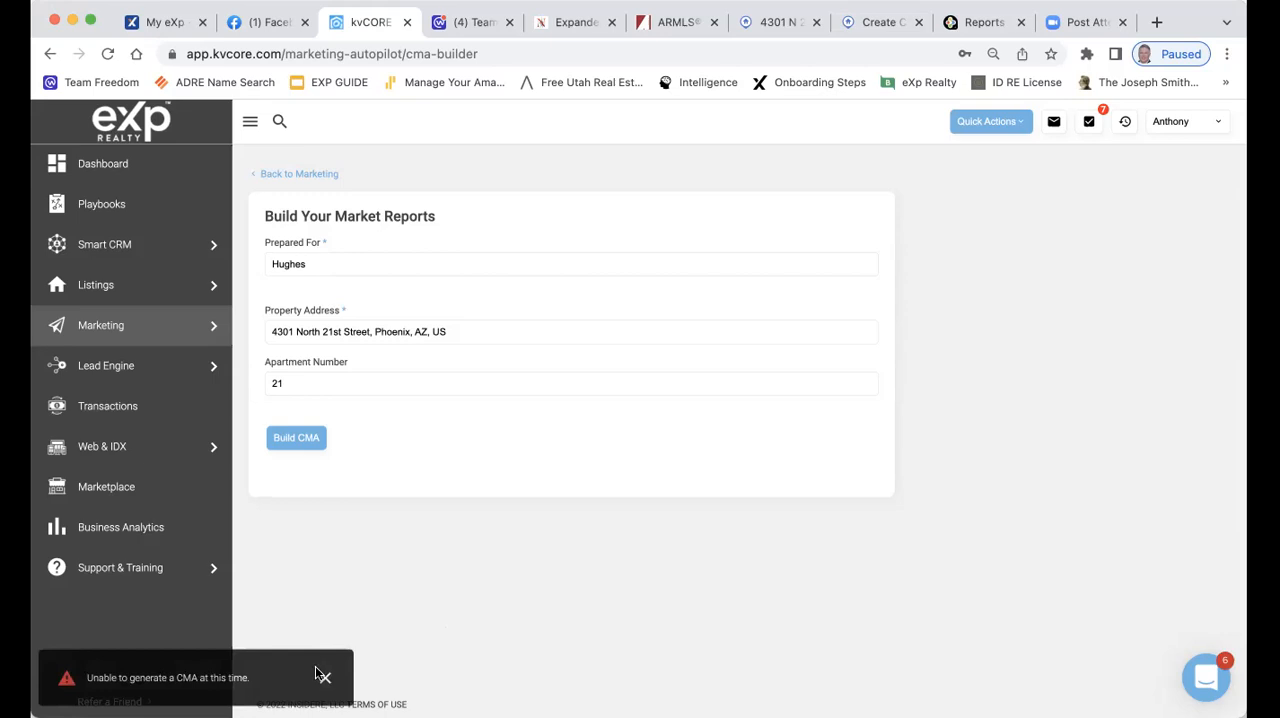
# Clear the apartment number, try to build the CMA without it, and dismiss the resulting notification
pyautogui.click(296, 384)
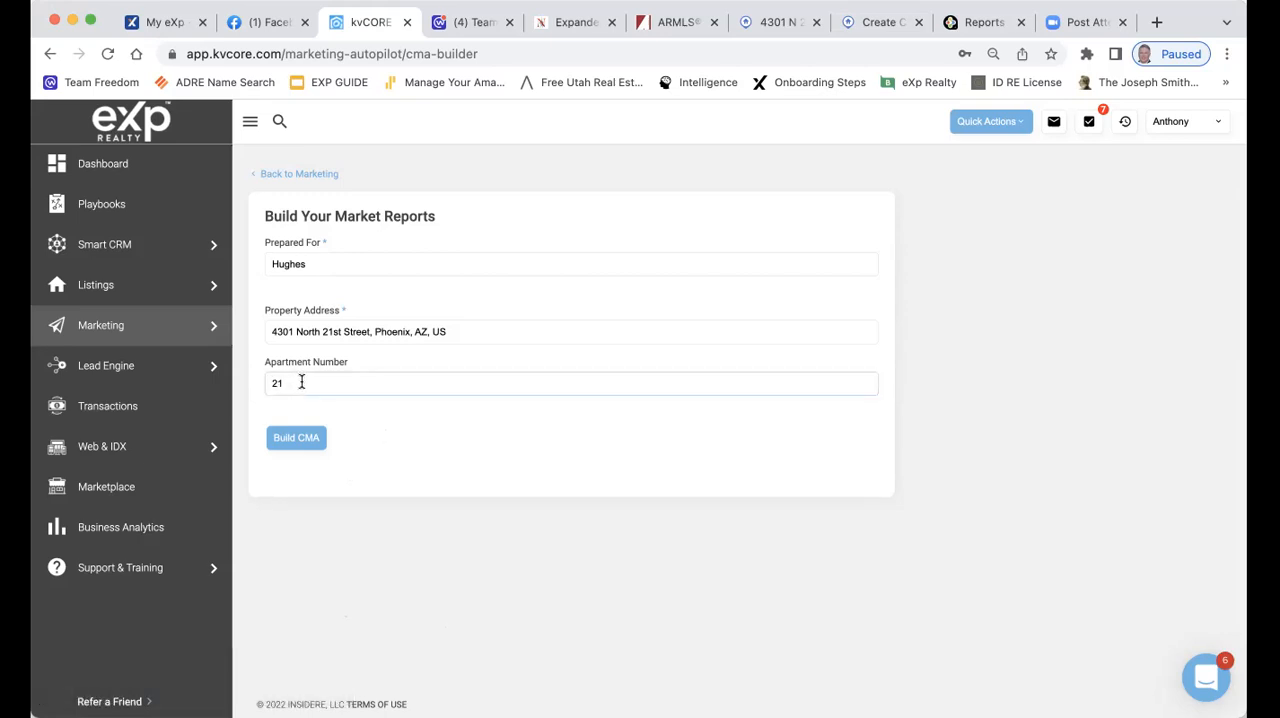
pyautogui.press('BackSpace')
pyautogui.press('BackSpace')
pyautogui.click(307, 439)
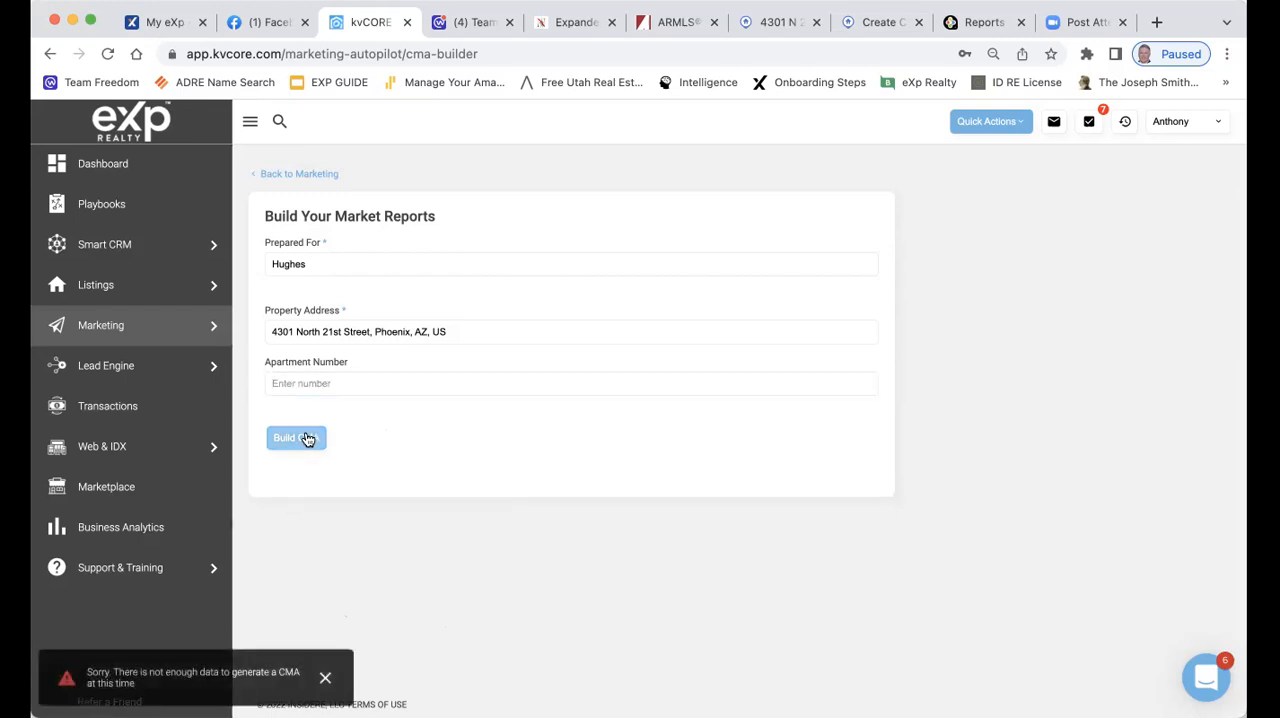
pyautogui.click(325, 677)
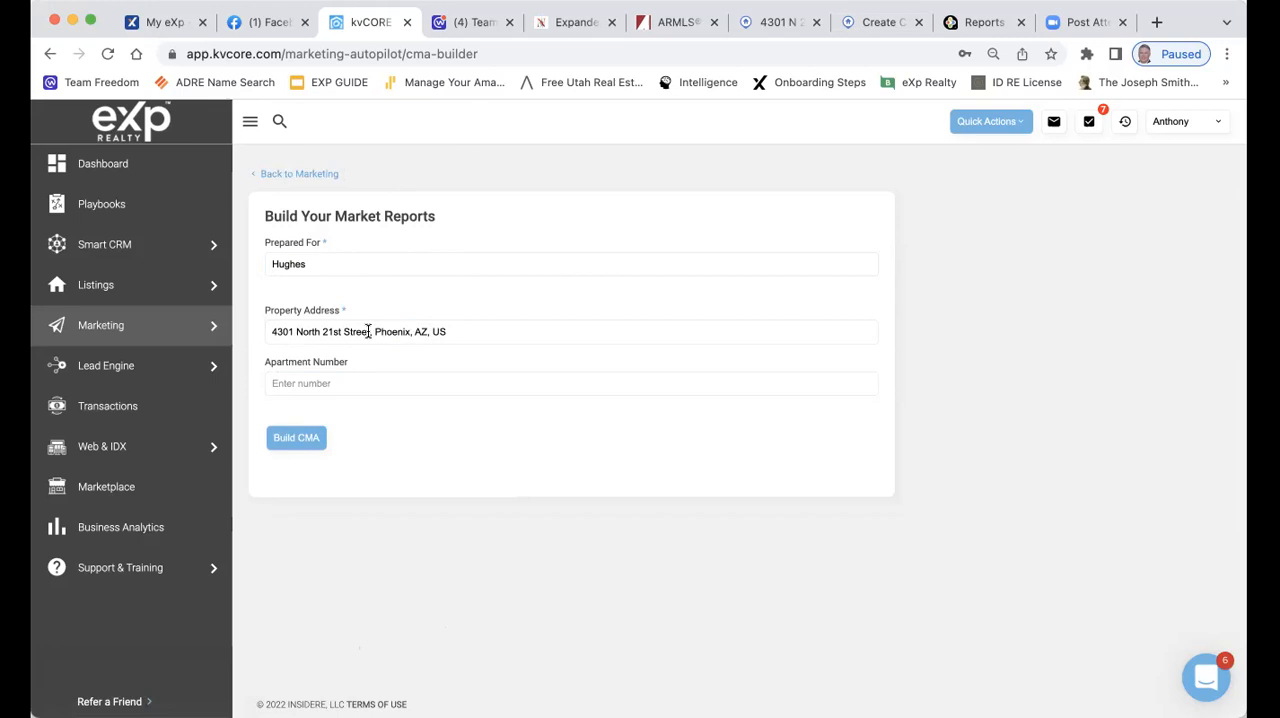
# Reselect the suggested property address for another CMA attempt, and re-enter the listing's unit number as the apartment number
pyautogui.click(594, 331)
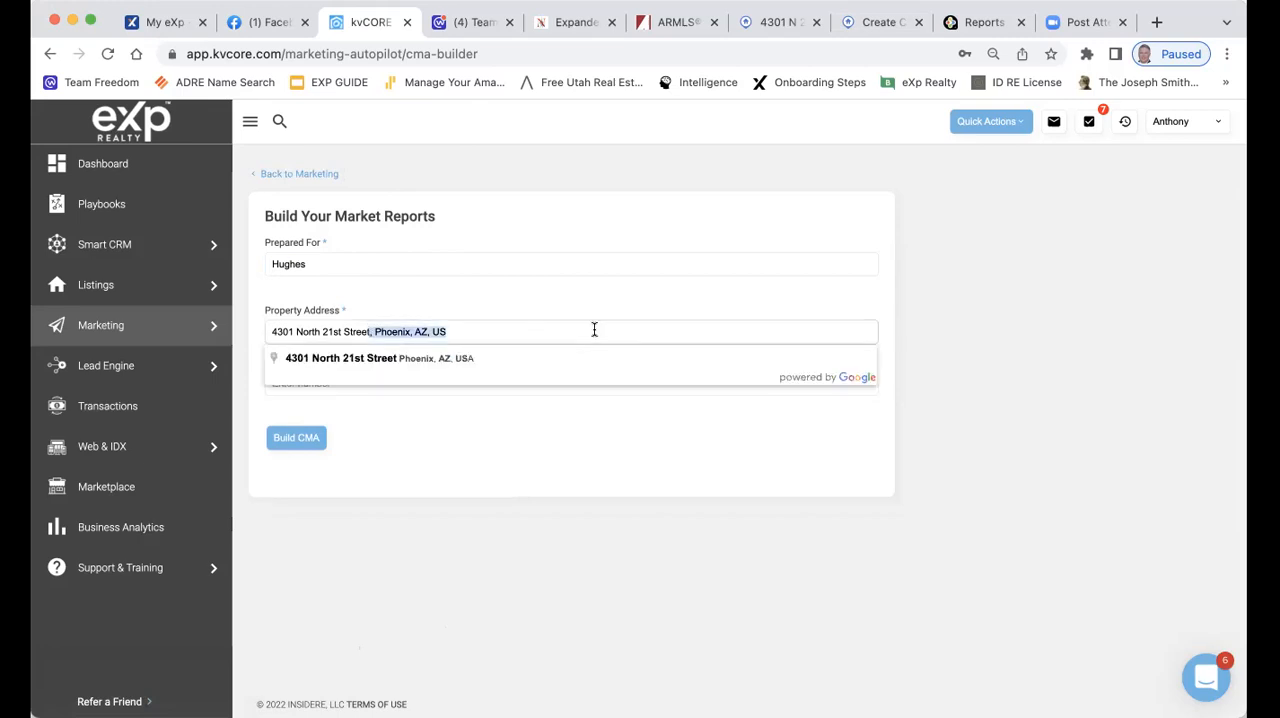
pyautogui.click(458, 360)
pyautogui.click(306, 440)
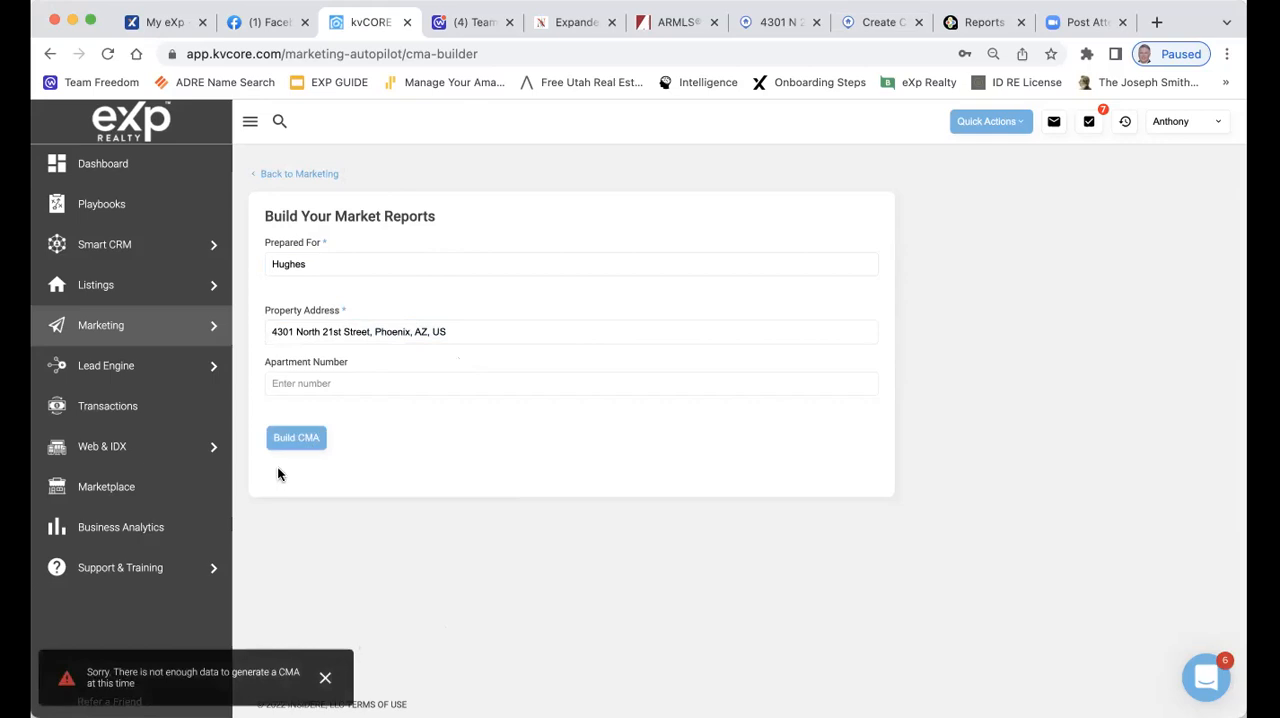
pyautogui.click(320, 385)
pyautogui.write('21')
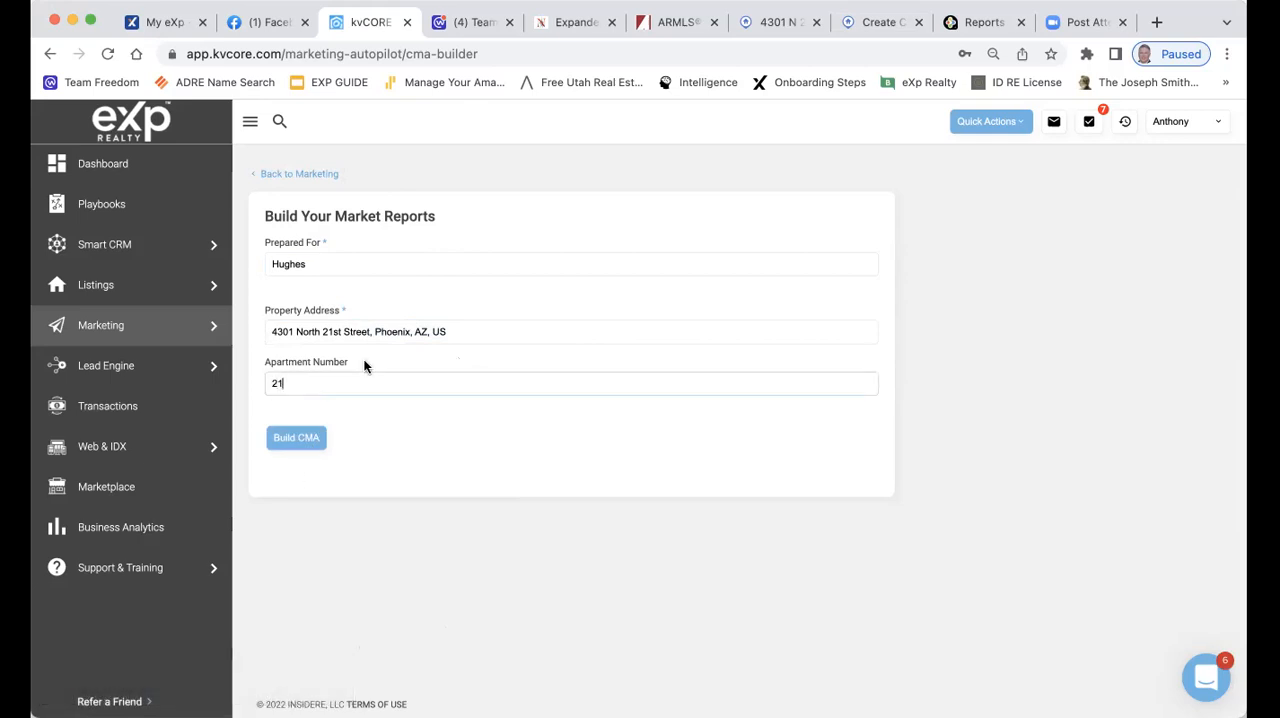
# Switch to RPR, close the session error, and open the RPR home page with its performance warning dismissed
pyautogui.click(786, 24)
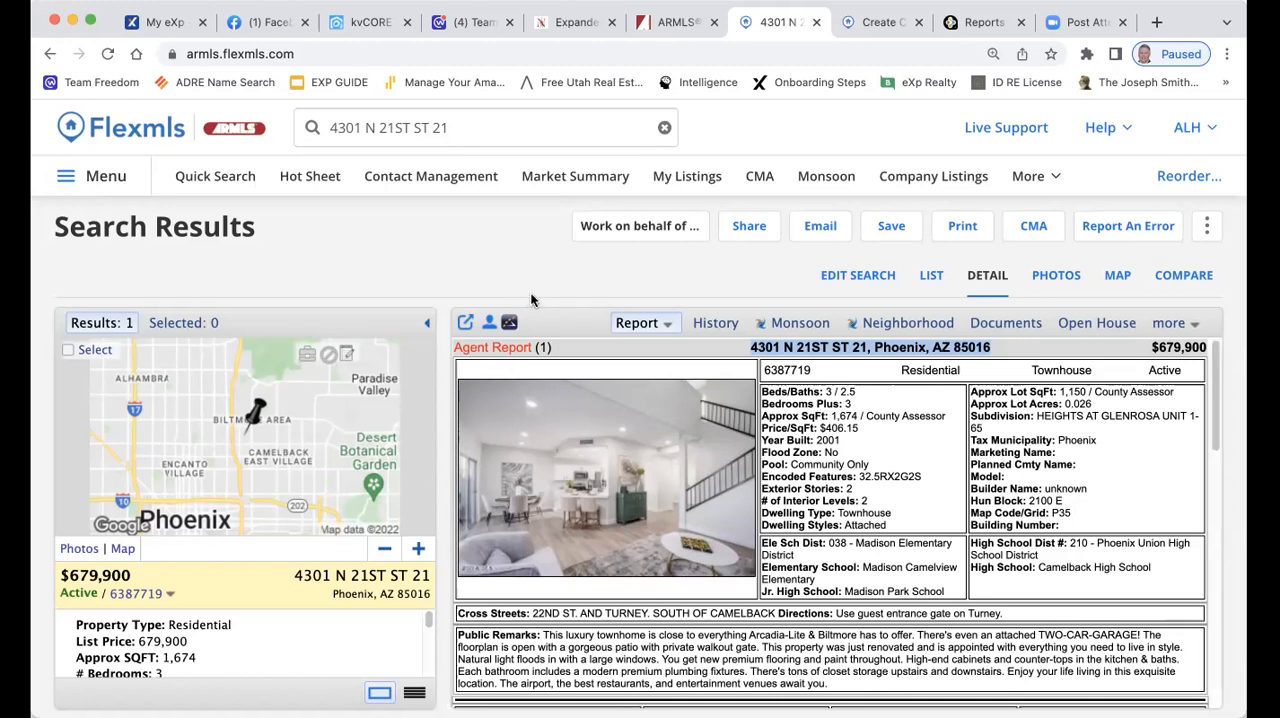
pyautogui.click(986, 22)
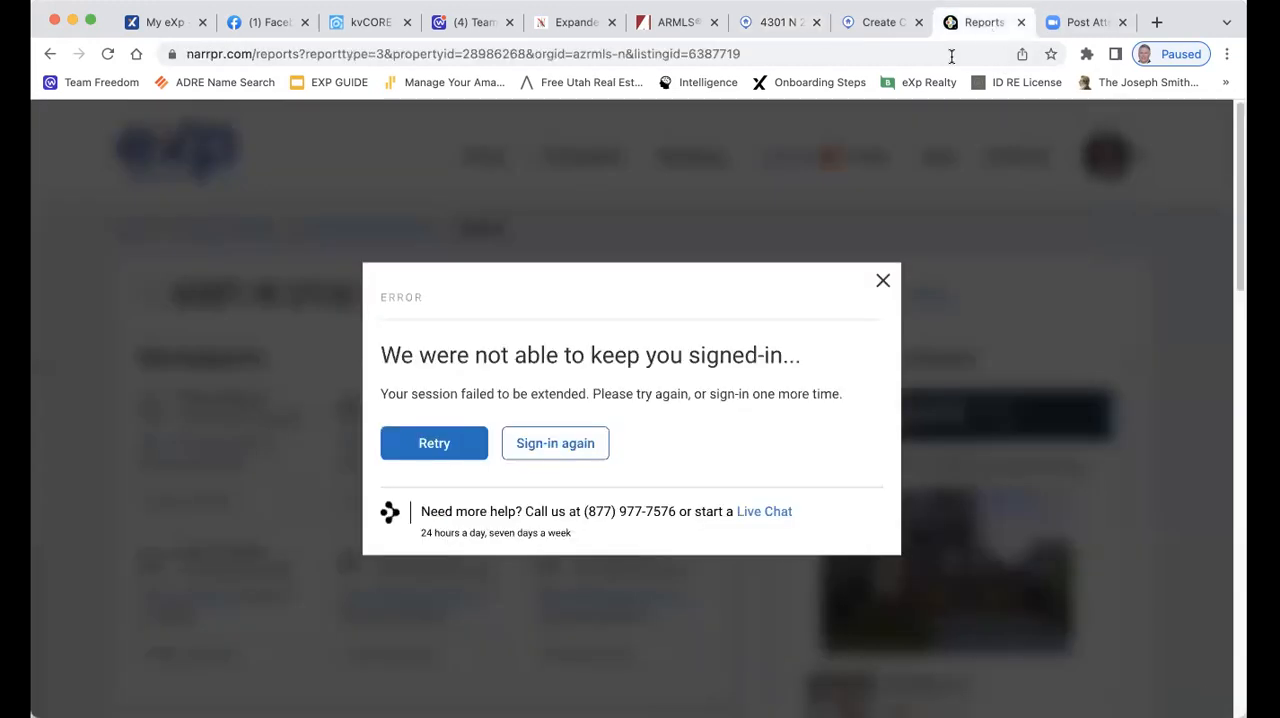
pyautogui.click(882, 281)
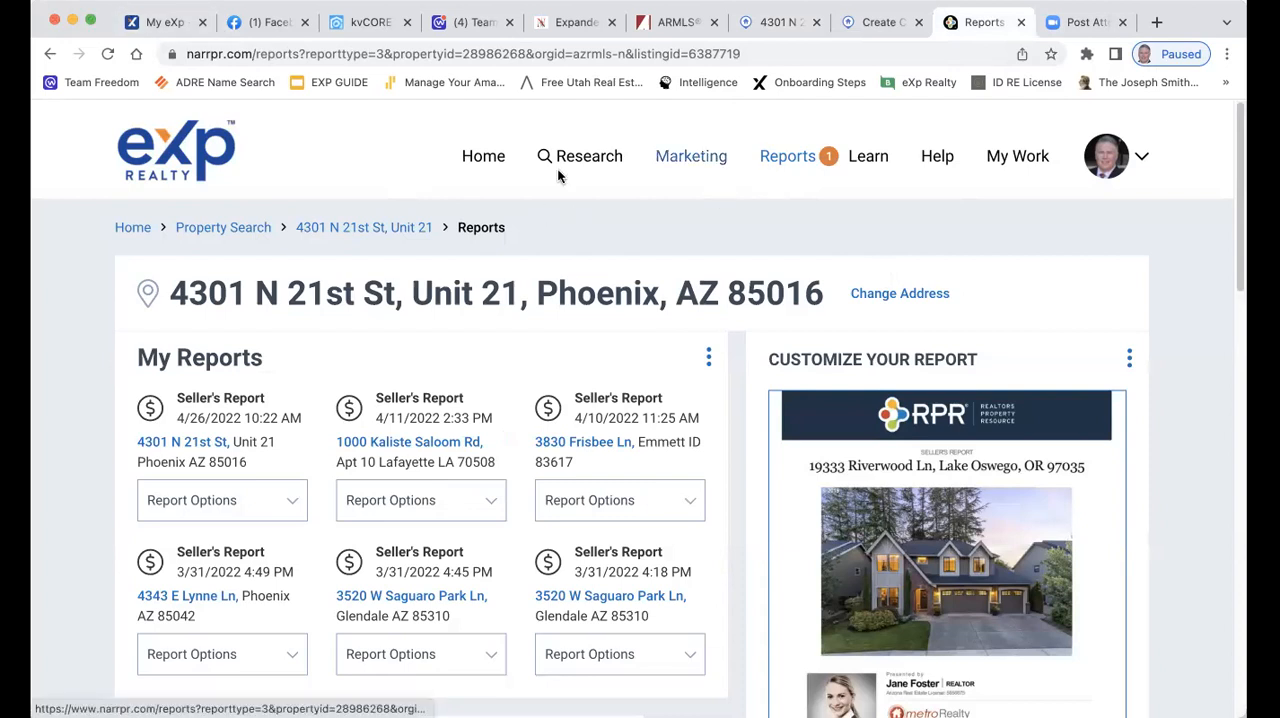
pyautogui.click(131, 227)
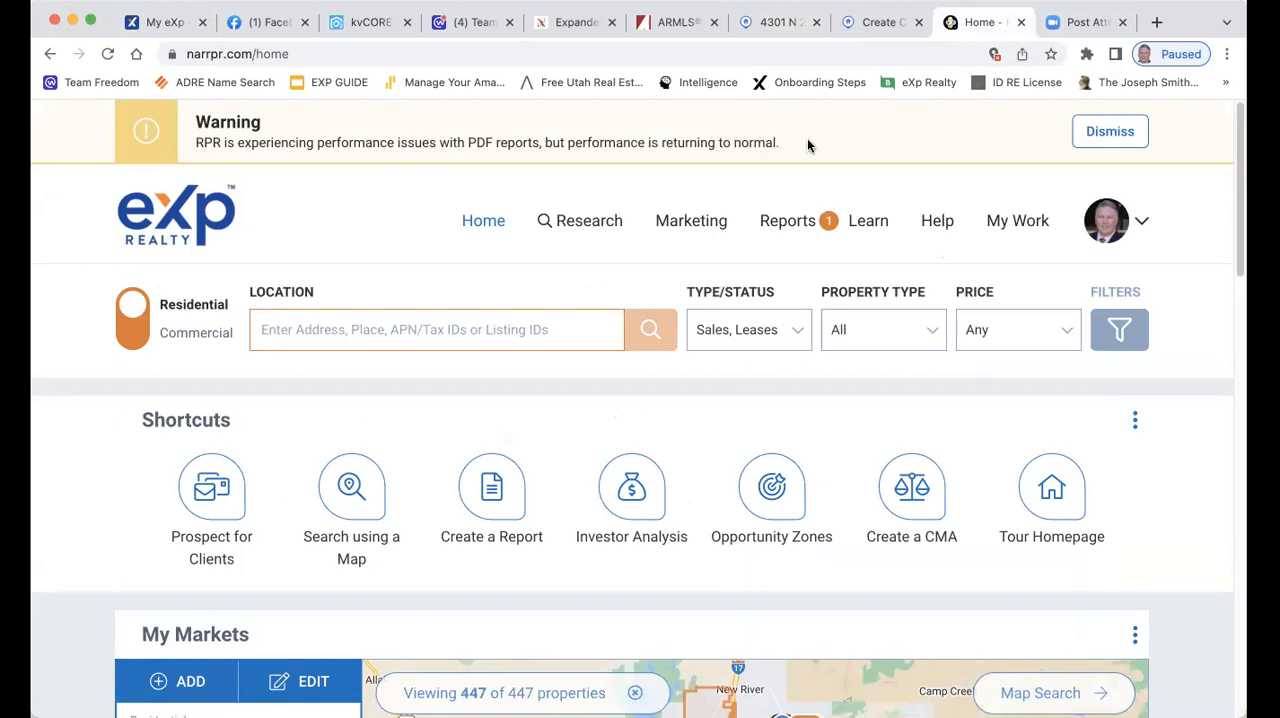
pyautogui.click(1110, 131)
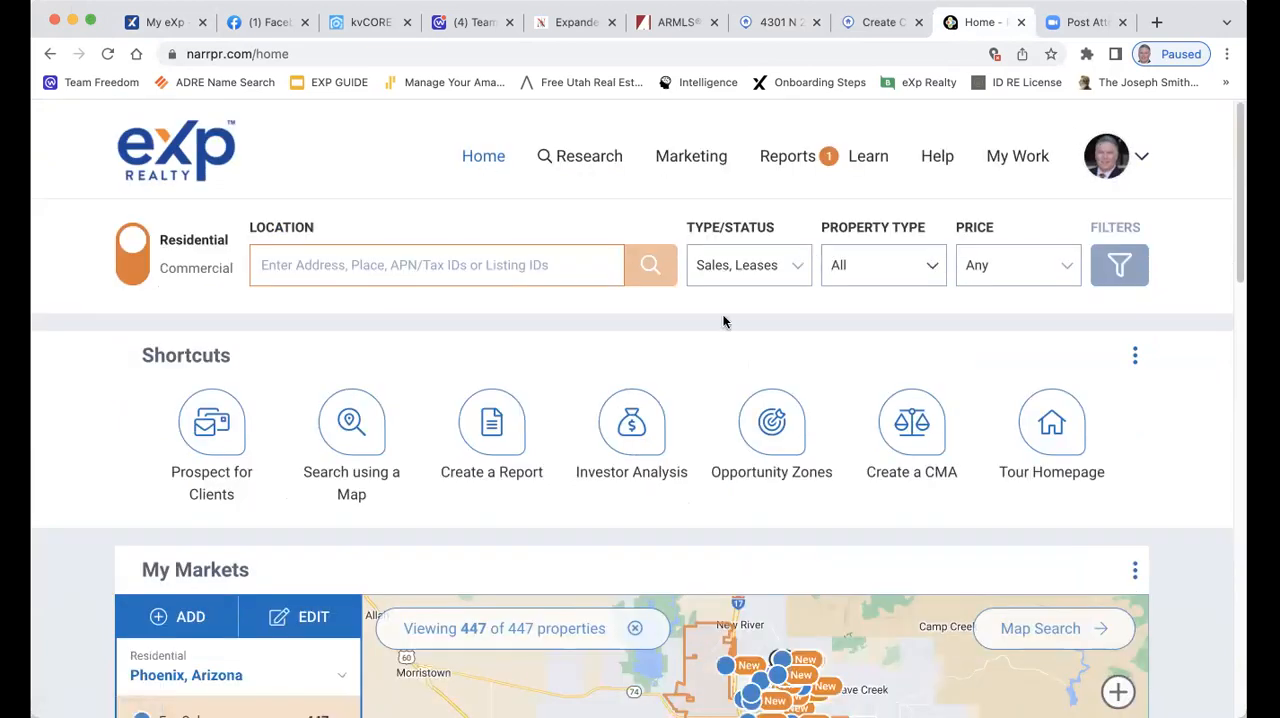
# Try searching RPR by the street address alone, stripped of unit number, city, state and ZIP code, and return to the home page
pyautogui.click(283, 263)
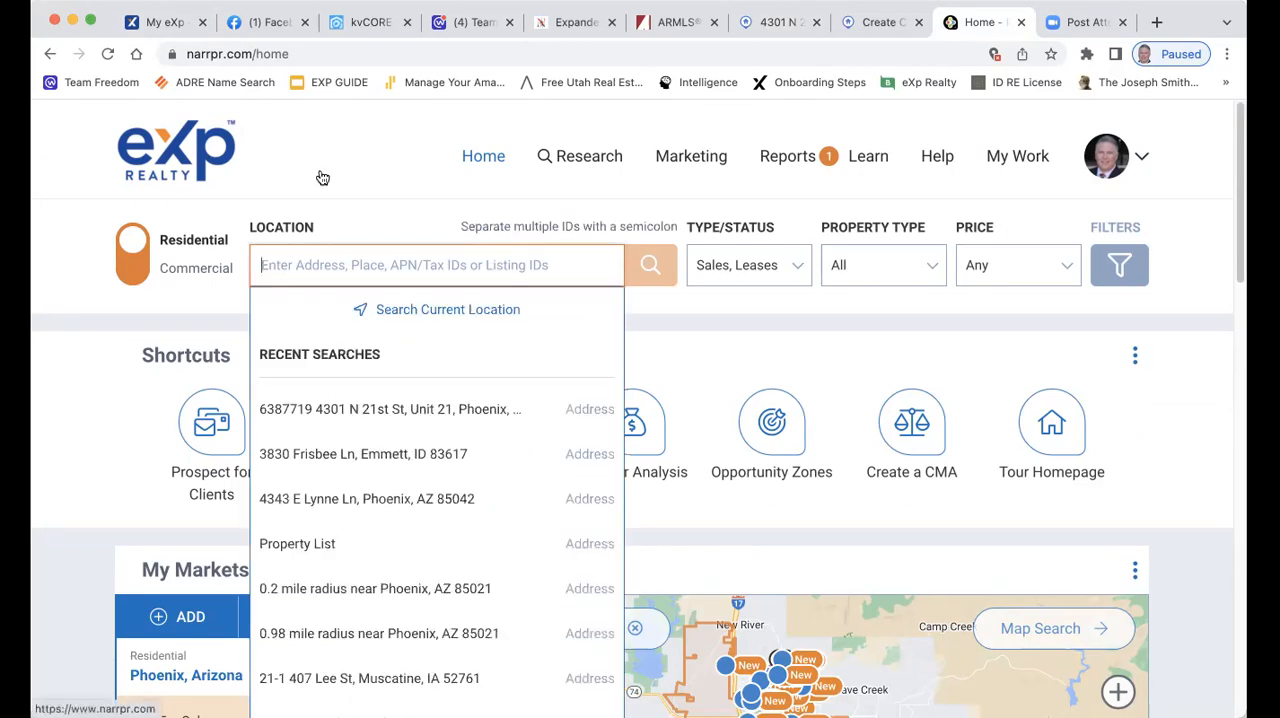
pyautogui.press('super+v')
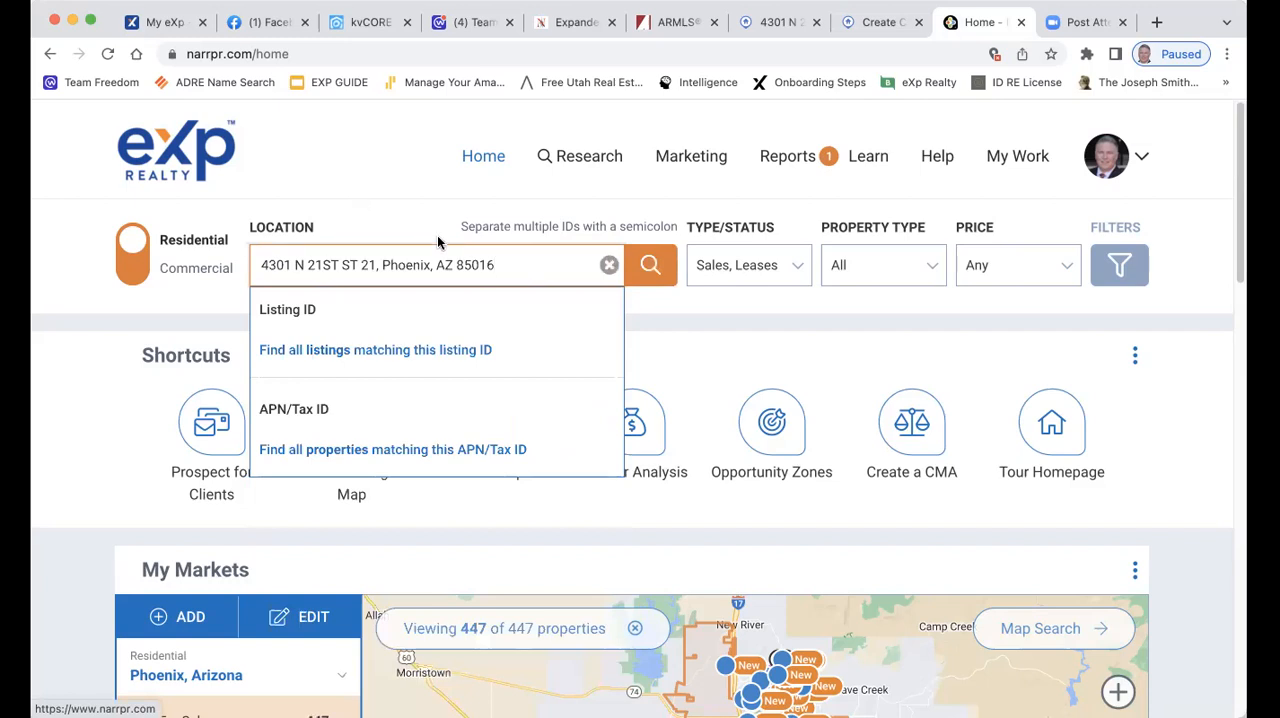
pyautogui.click(375, 268)
pyautogui.press('BackSpace')
pyautogui.press('BackSpace')
pyautogui.press('BackSpace')
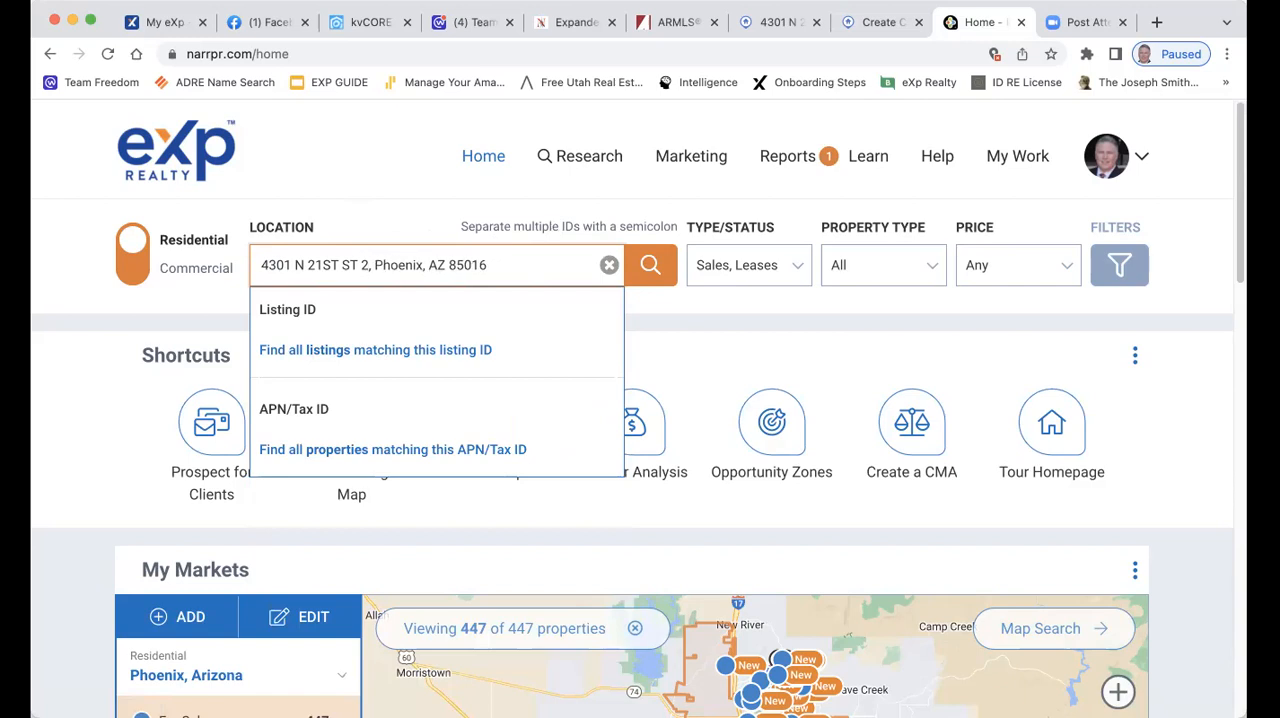
pyautogui.press('BackSpace')
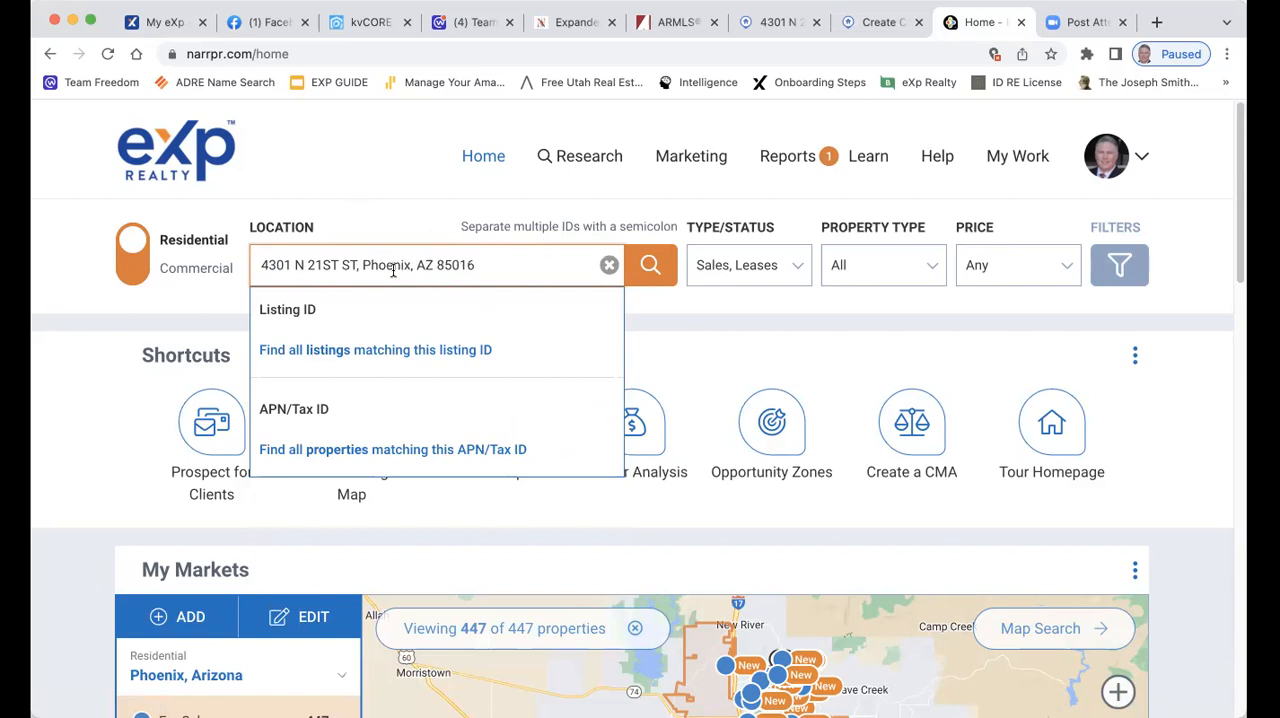
pyautogui.moveTo(353, 268); pyautogui.dragTo(600, 266)
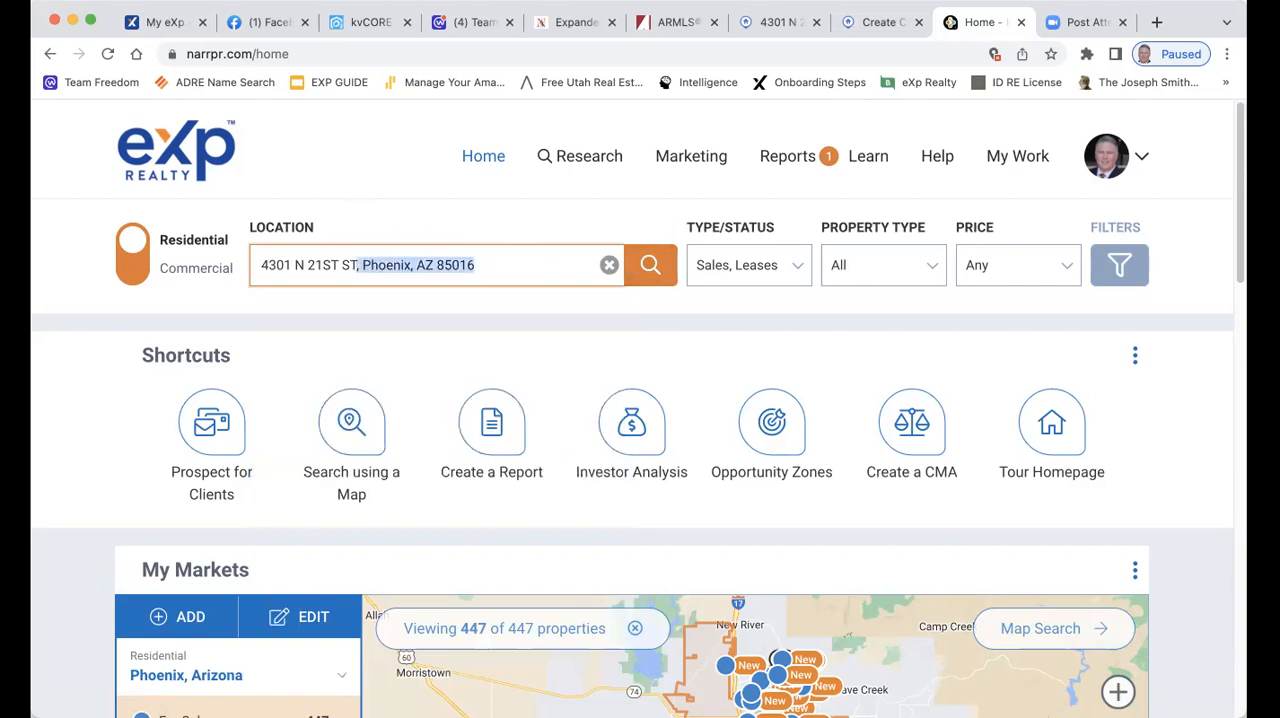
pyautogui.press('BackSpace')
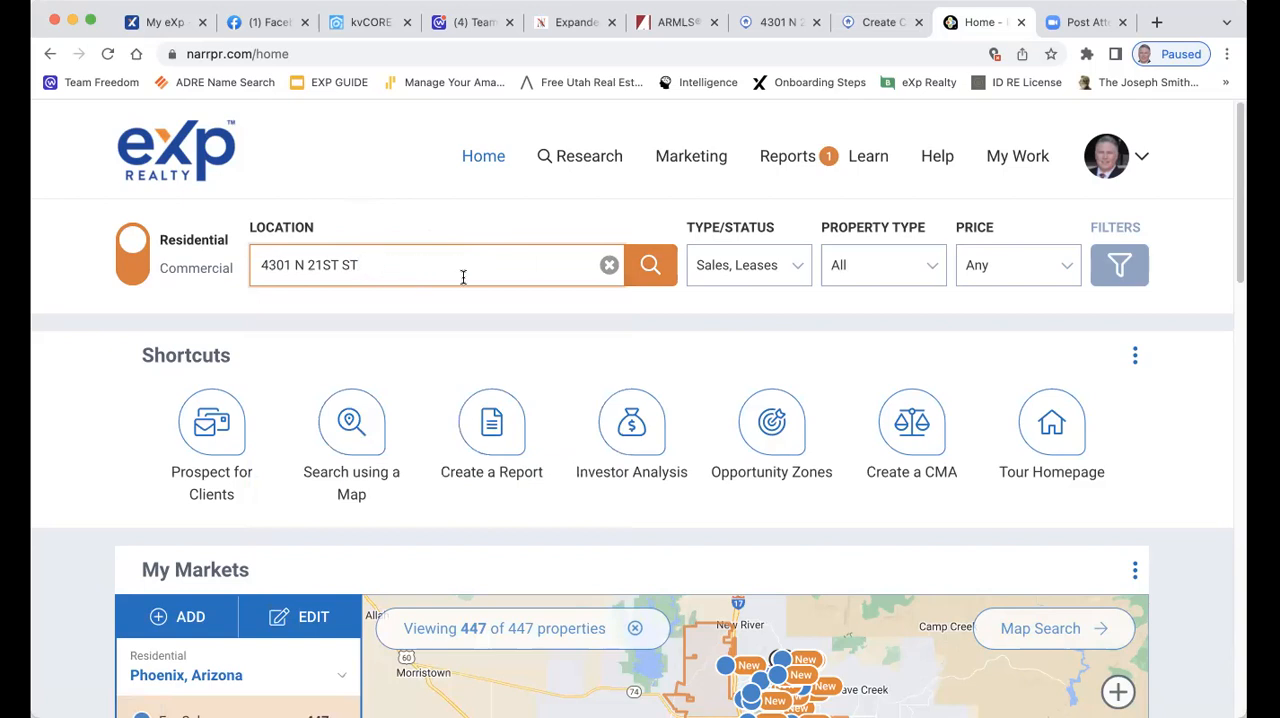
pyautogui.click(645, 268)
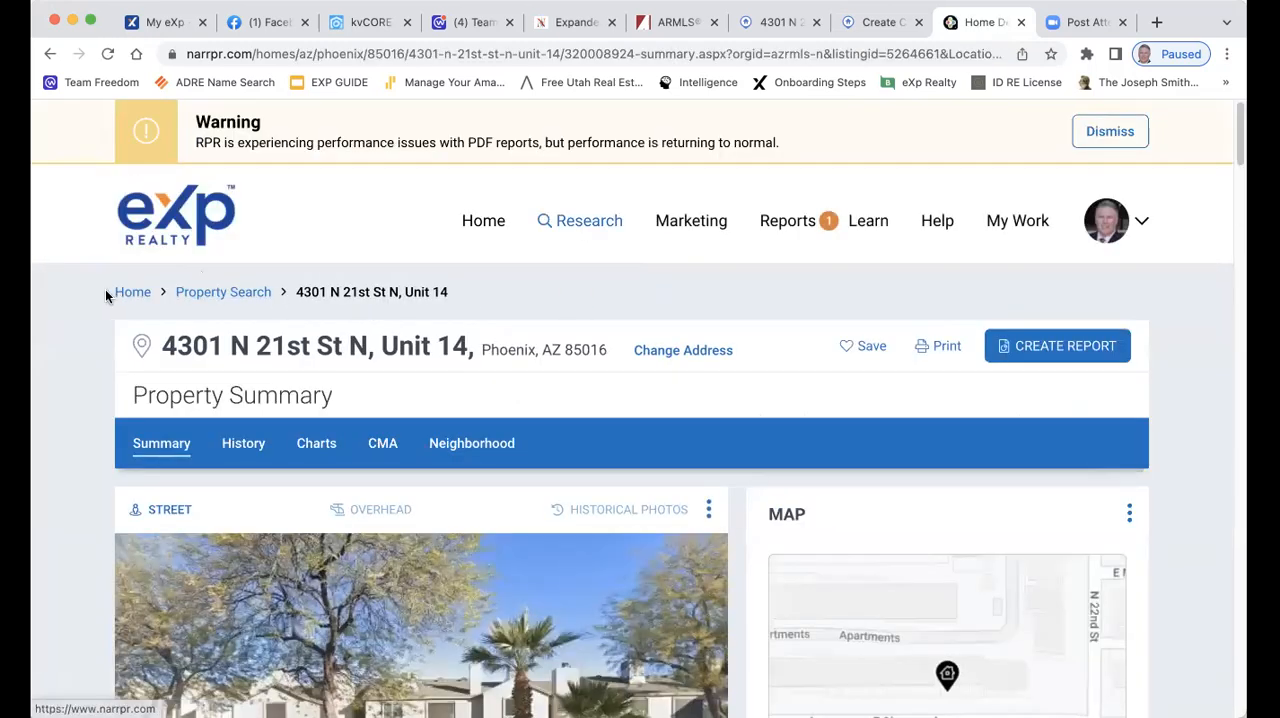
pyautogui.click(138, 294)
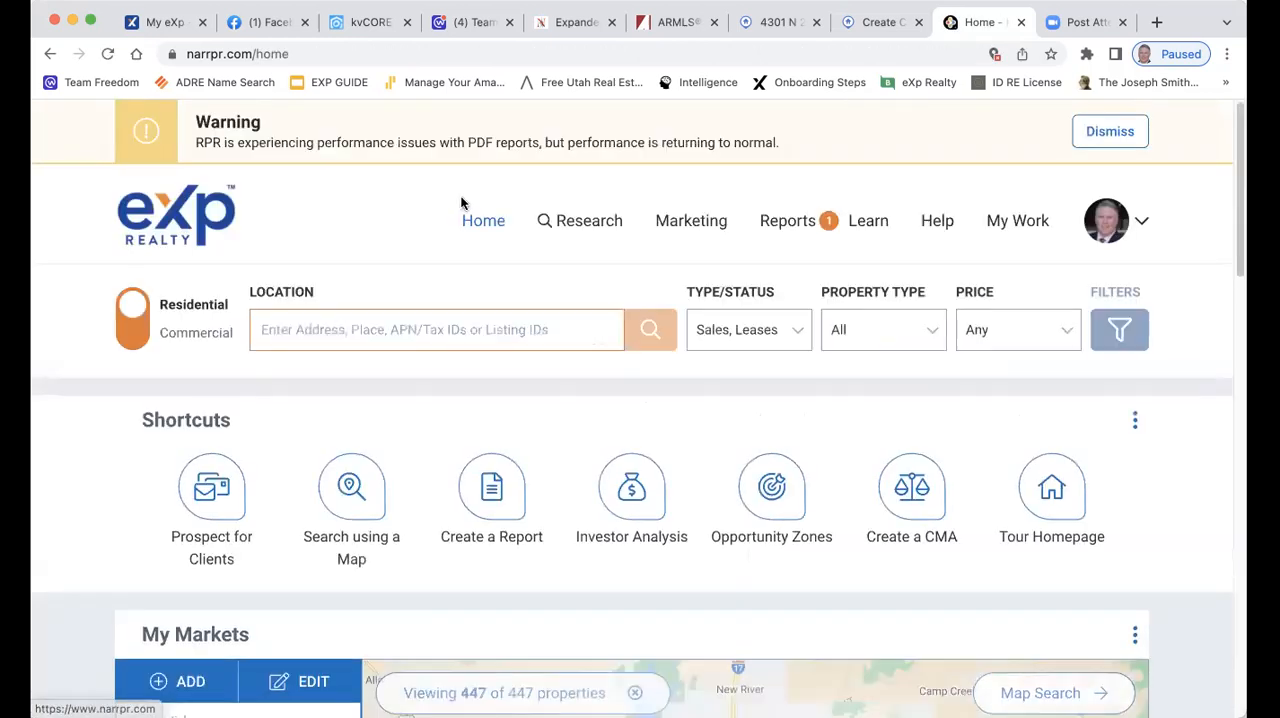
# Search RPR for the full copied listing address, including the unit number, to open its property page
pyautogui.click(361, 330)
pyautogui.press('super+v')
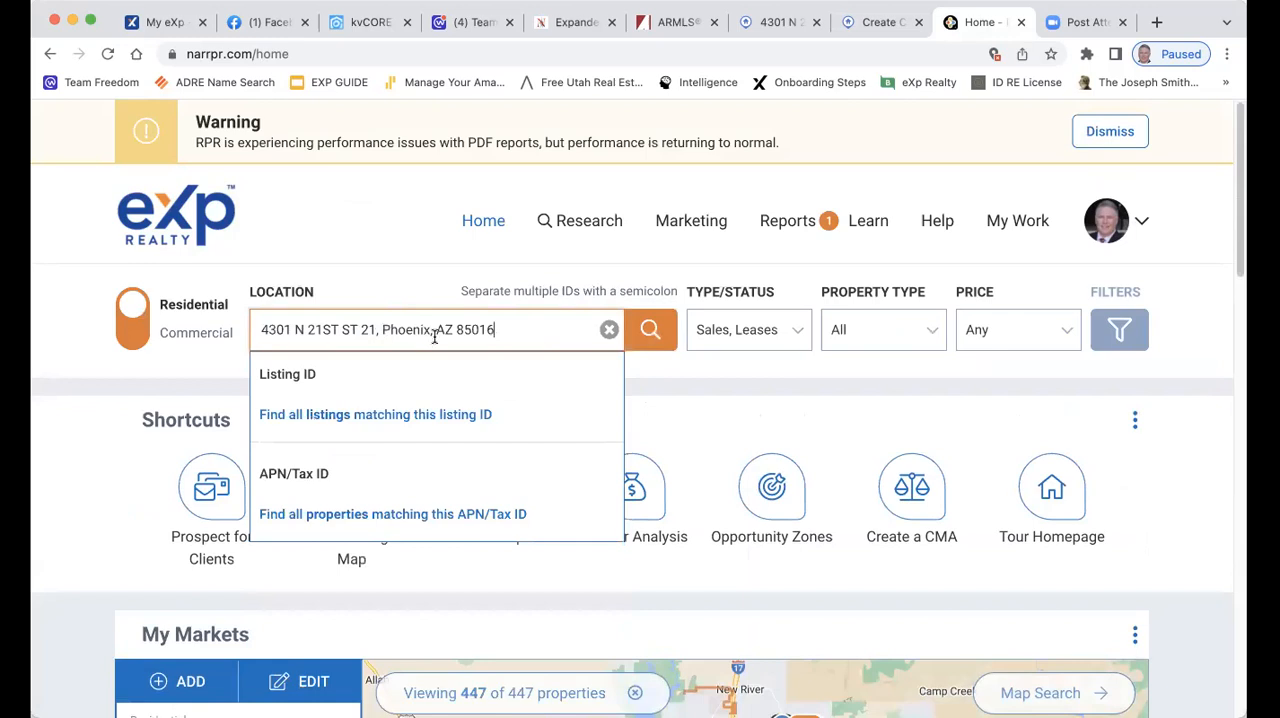
pyautogui.click(650, 330)
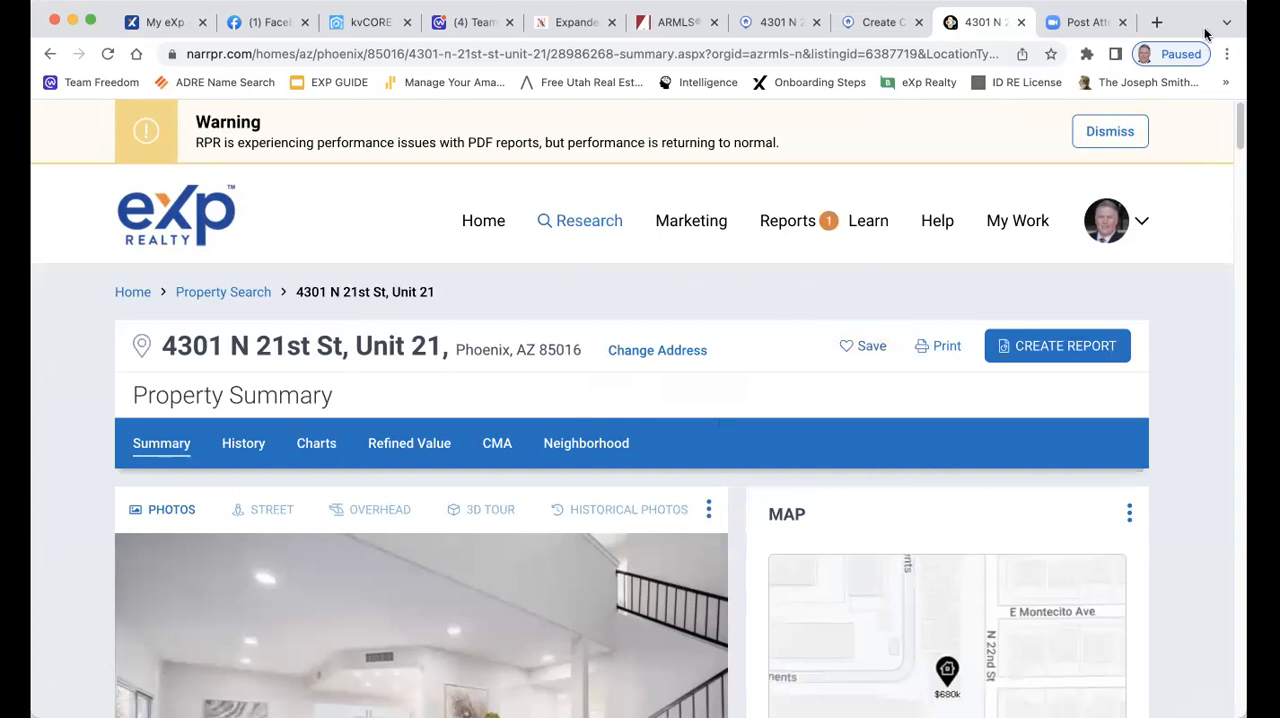
# Examine the property summary's list price, RVM and CMA value, including the explanations of both estimates
pyautogui.scroll(-2, 588, 262)
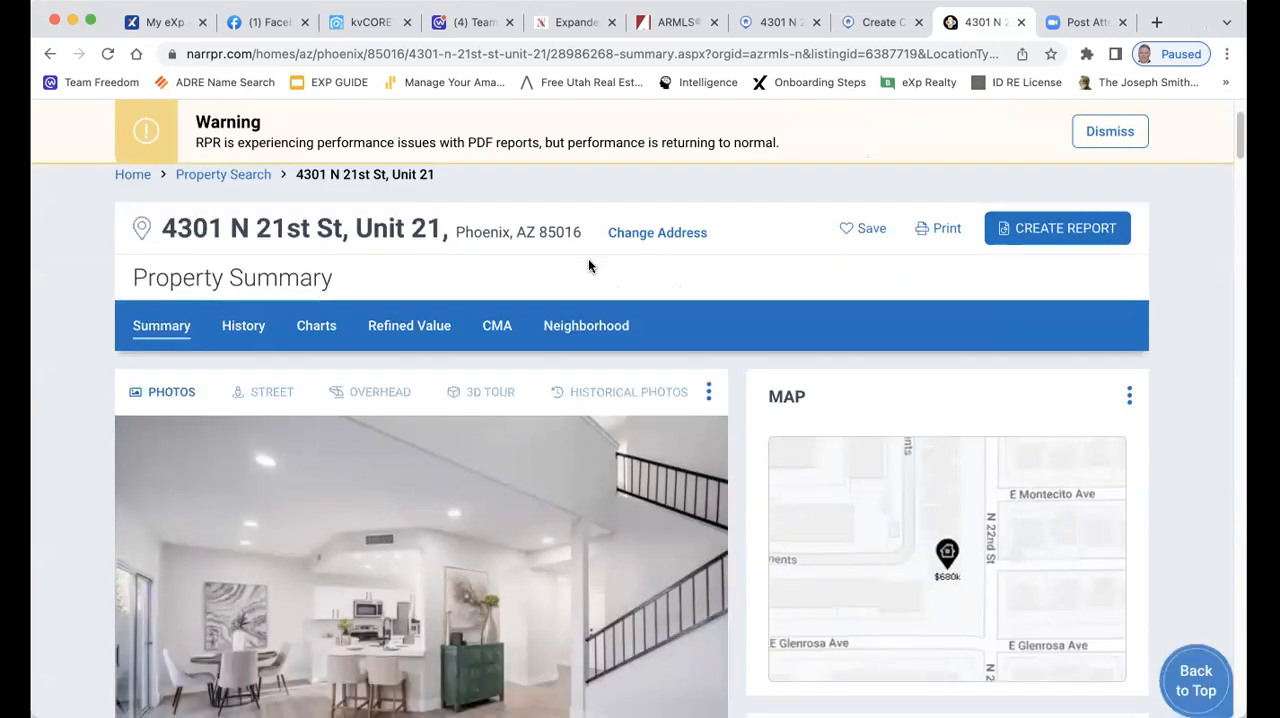
pyautogui.scroll(-5, 679, 380)
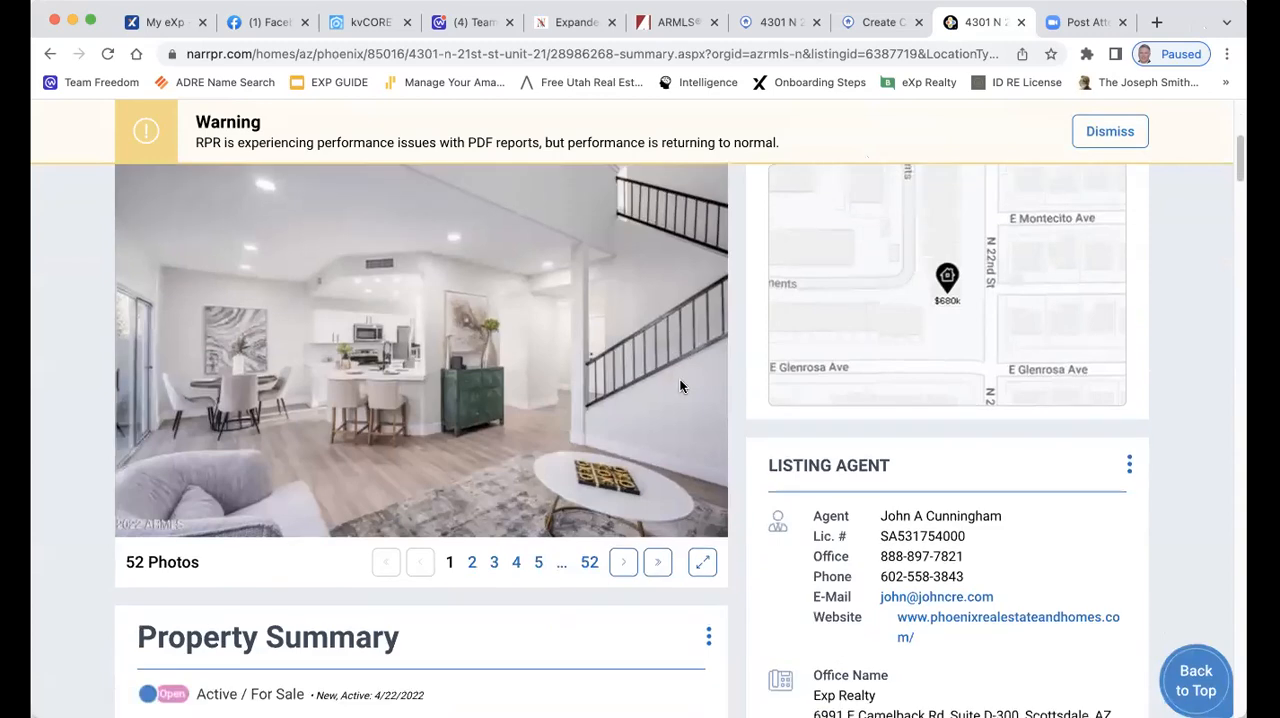
pyautogui.scroll(-6, 680, 384)
pyautogui.scroll(12, 683, 380)
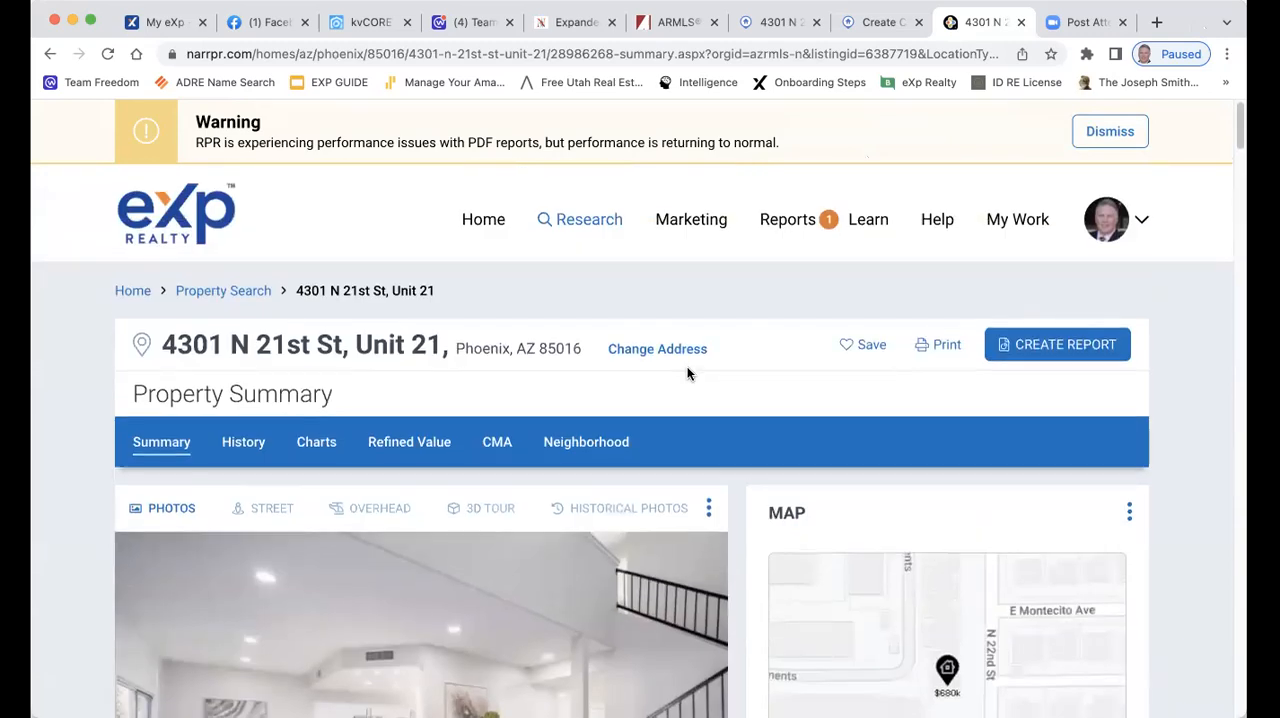
pyautogui.scroll(-10, 687, 373)
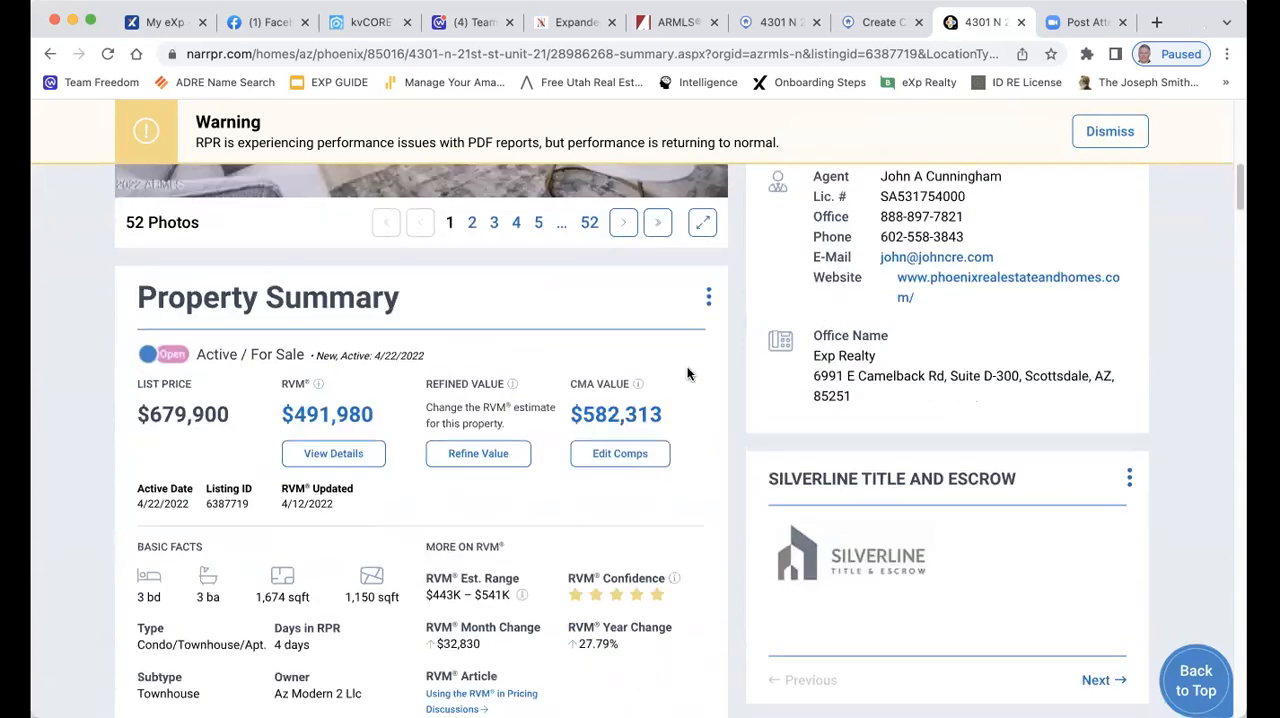
pyautogui.scroll(-1, 686, 372)
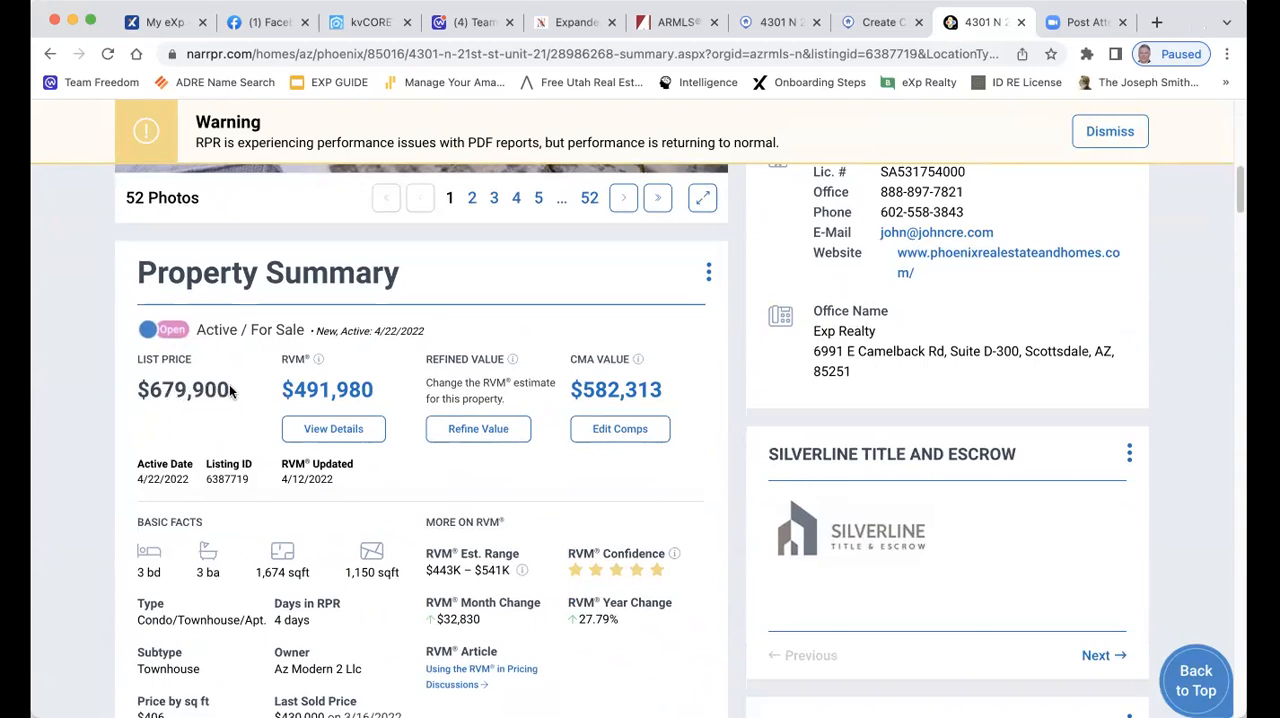
pyautogui.moveTo(240, 395); pyautogui.dragTo(127, 400)
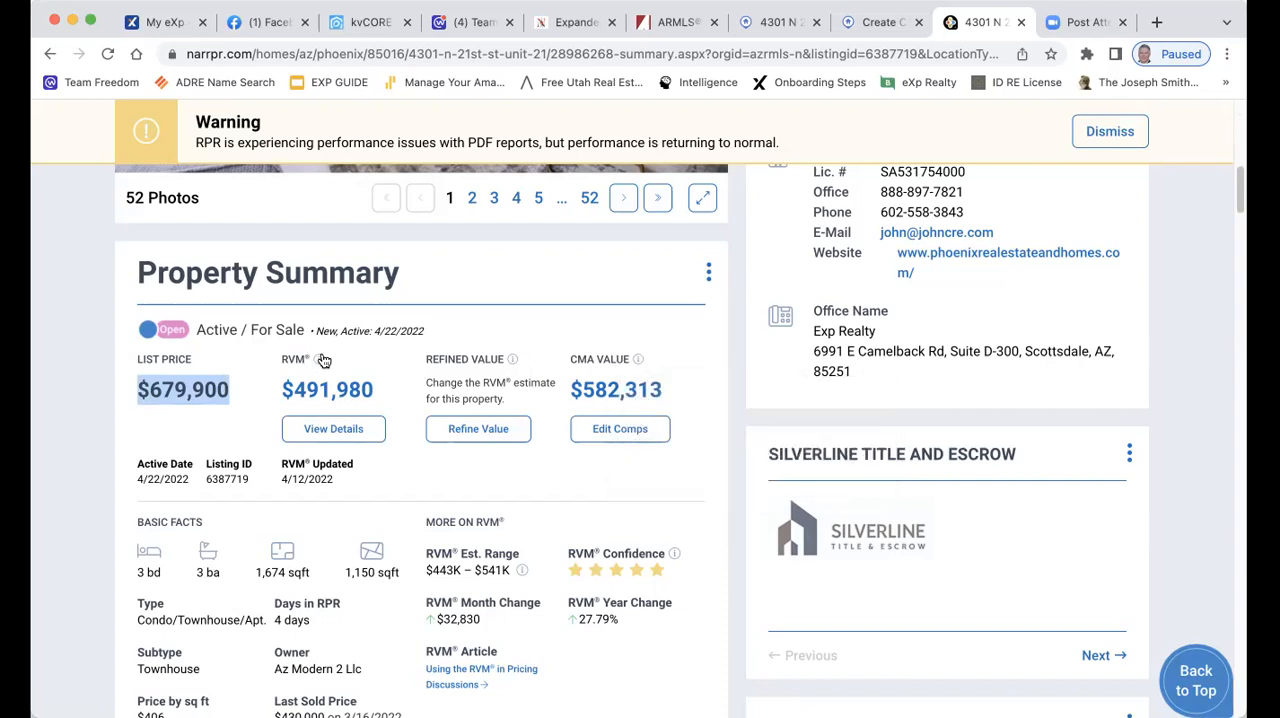
pyautogui.moveTo(317, 362)
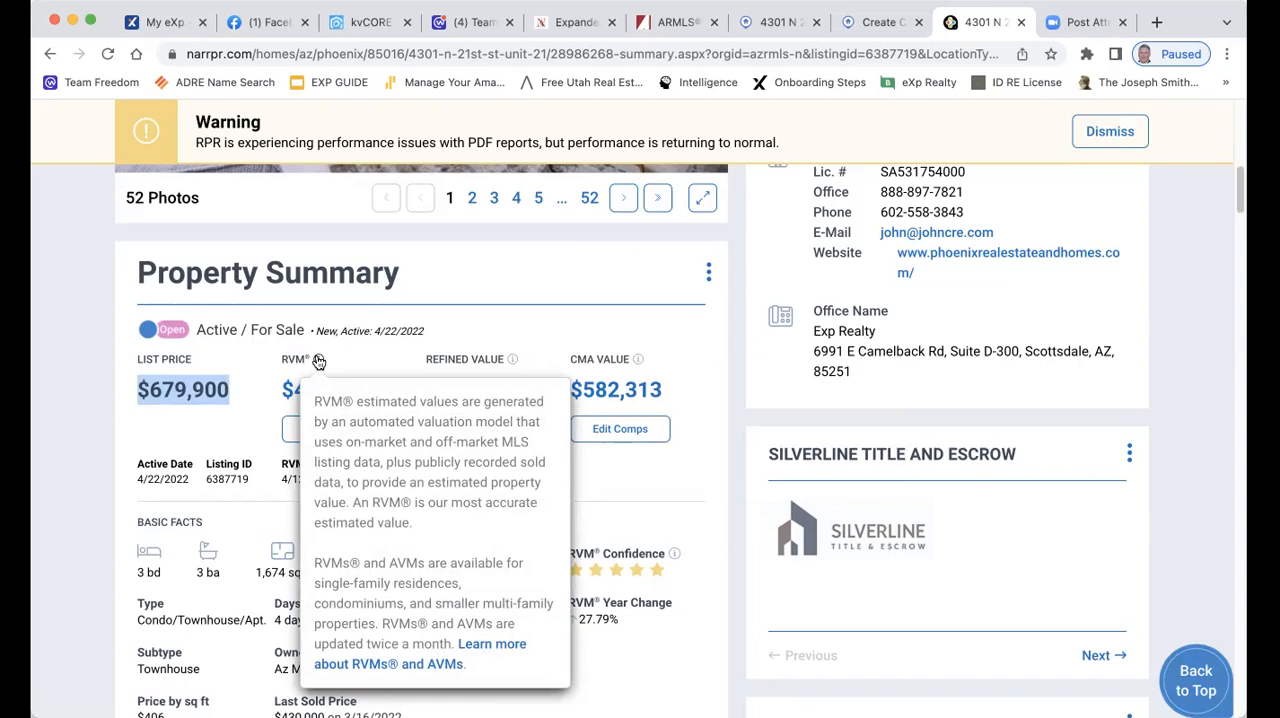
pyautogui.moveTo(641, 362)
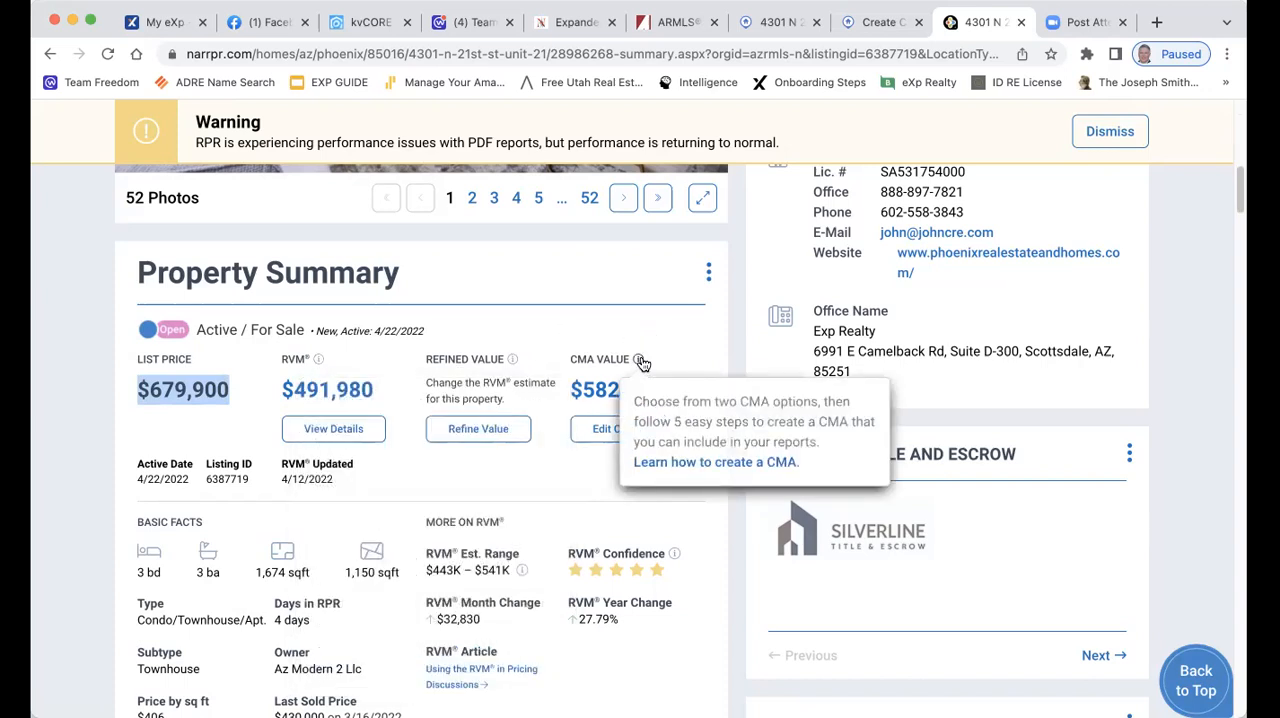
pyautogui.click(714, 321)
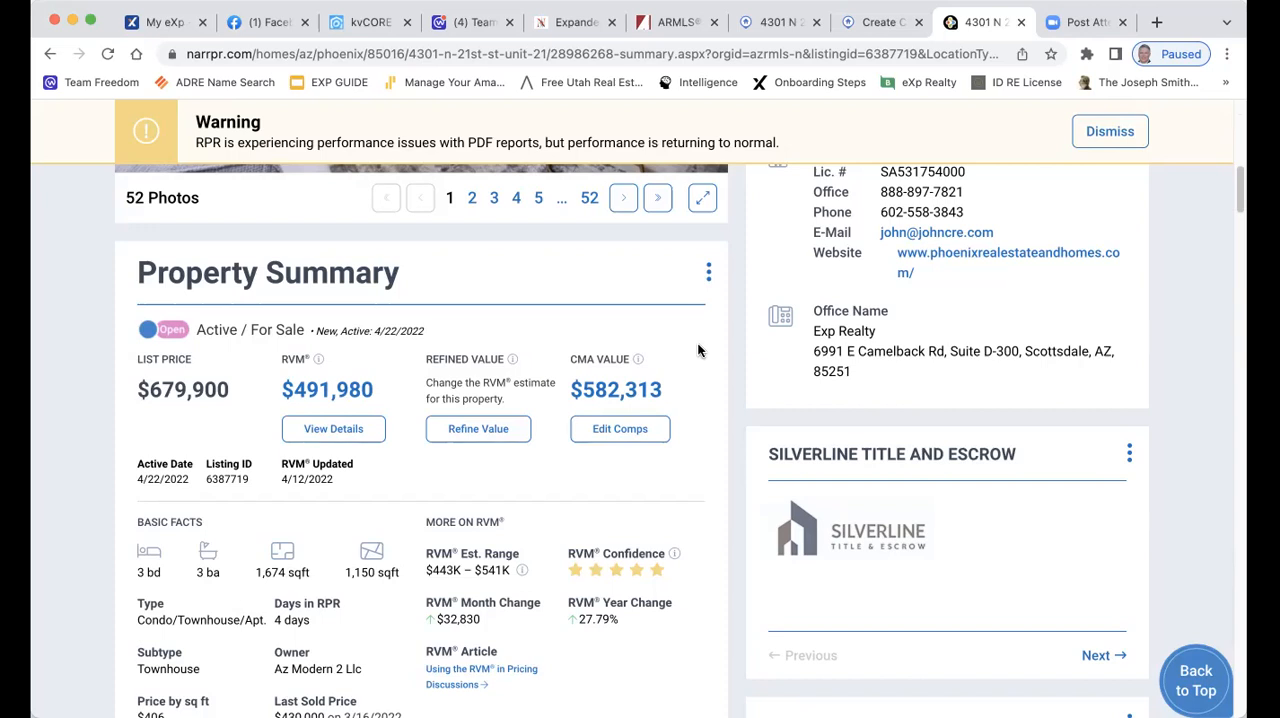
# Open the property's CMA page and close the webinar promotion
pyautogui.scroll(4, 698, 360)
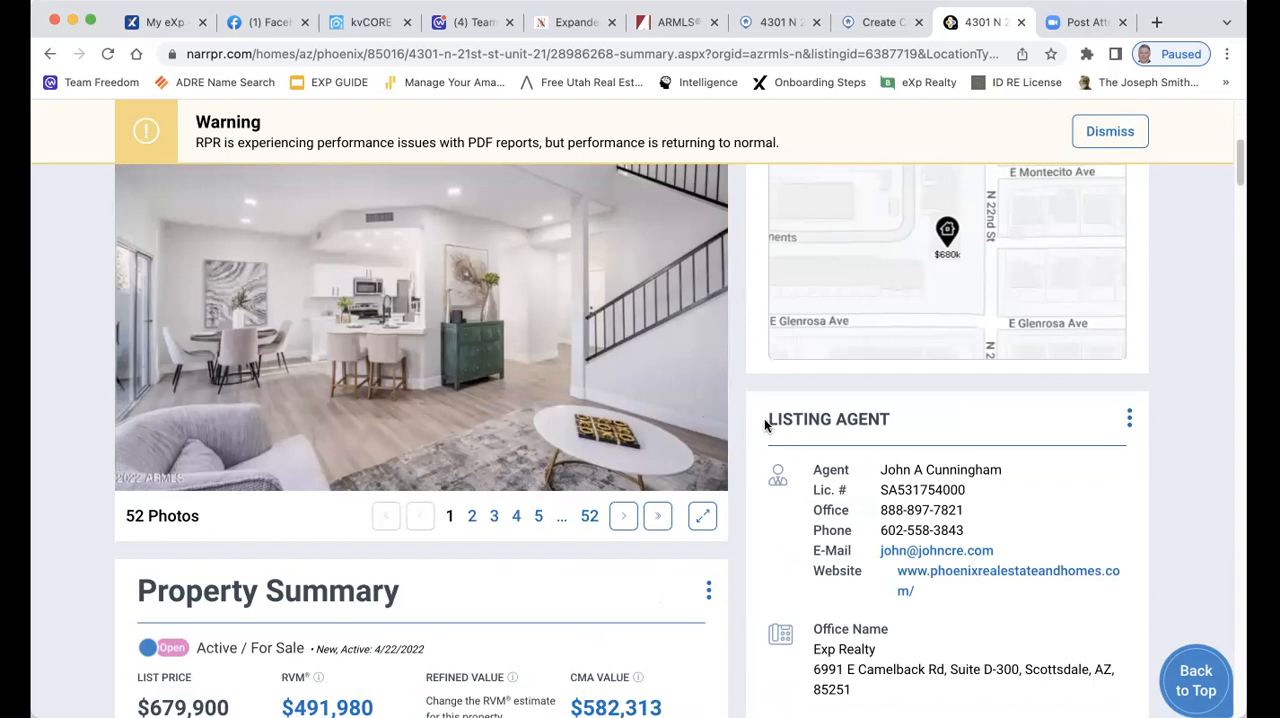
pyautogui.scroll(-3, 737, 414)
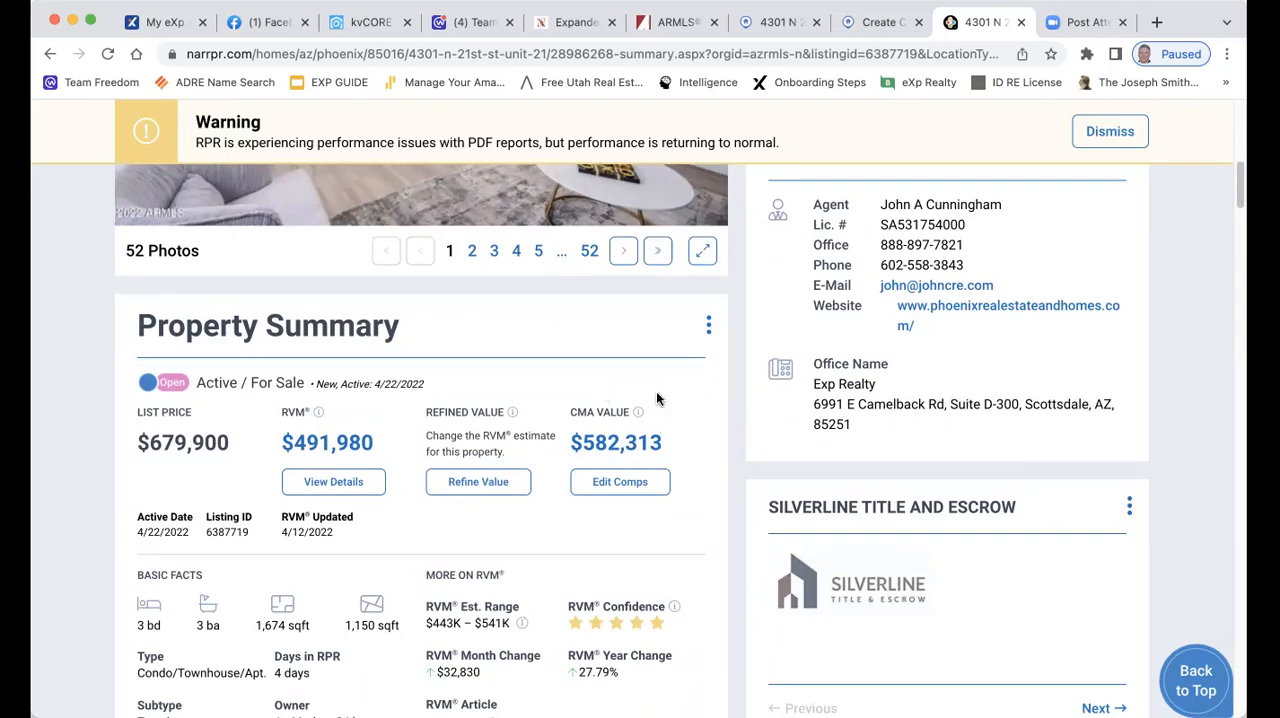
pyautogui.scroll(10, 656, 399)
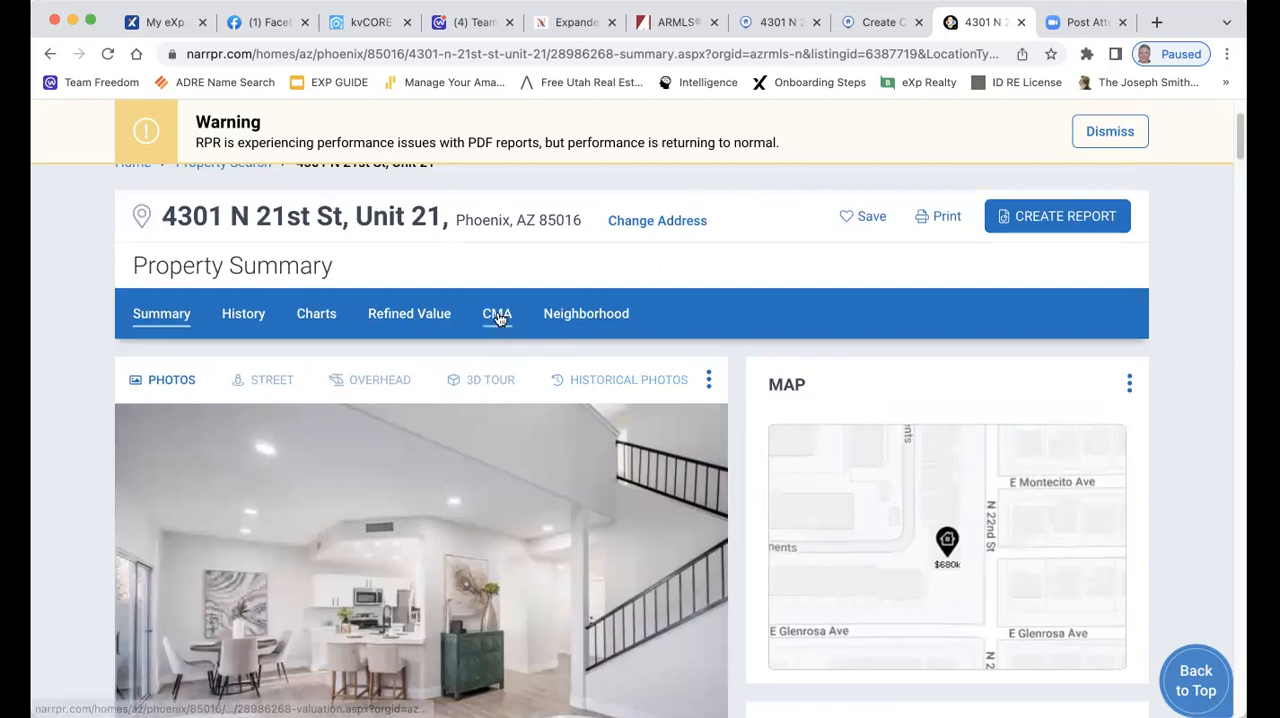
pyautogui.click(500, 317)
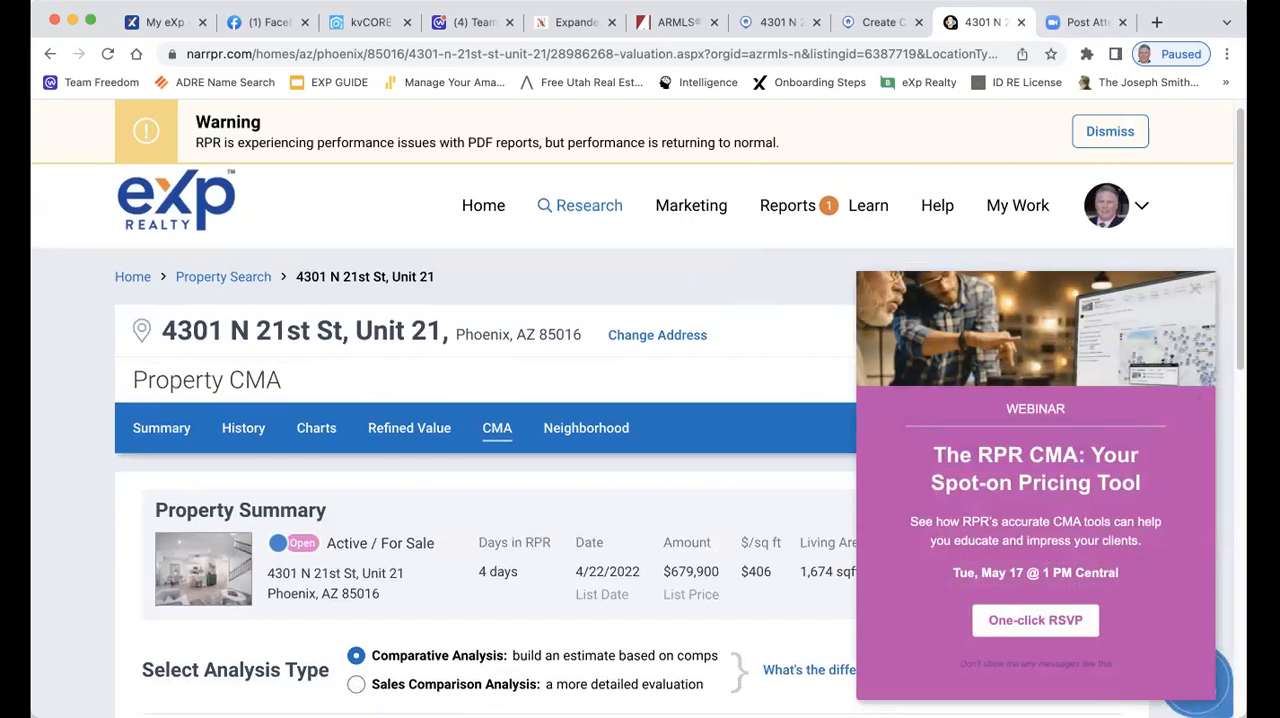
pyautogui.click(1193, 290)
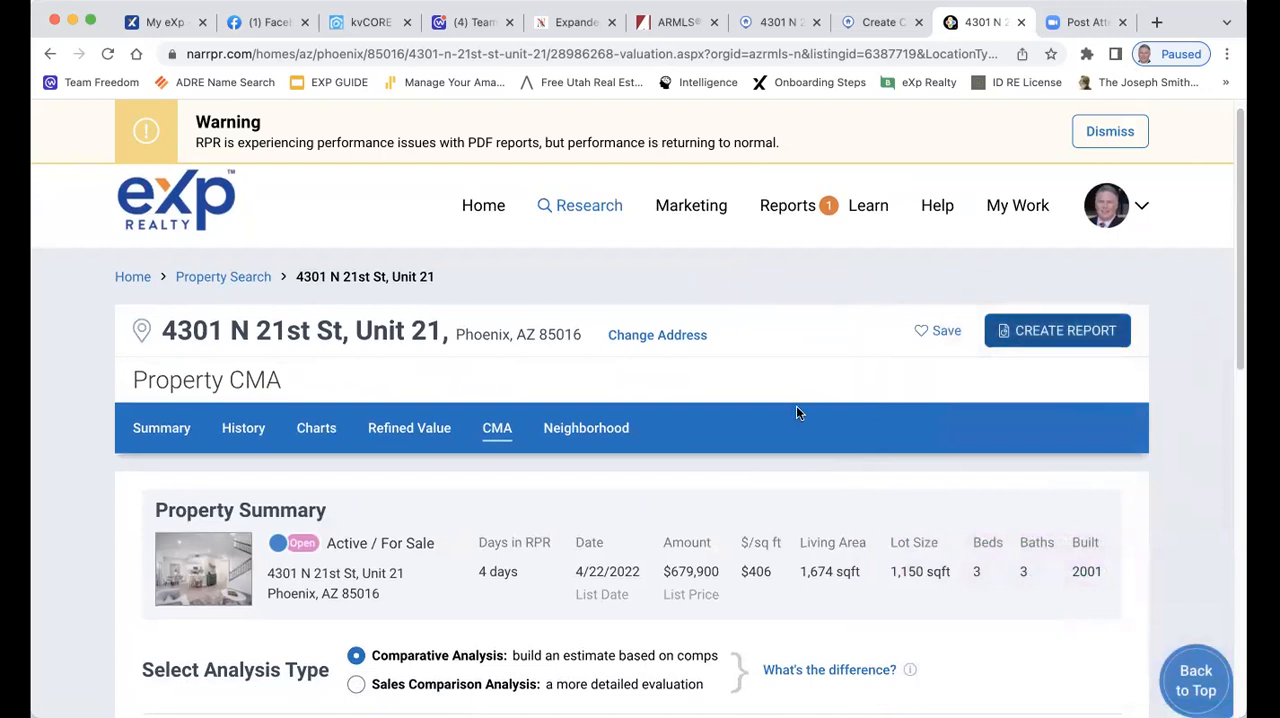
# Review the five Comparative Analysis steps on the CMA page, then check the listing in Flexmls and return to RPR
pyautogui.scroll(-1, 780, 398)
pyautogui.scroll(-2, 800, 370)
pyautogui.scroll(-2, 830, 338)
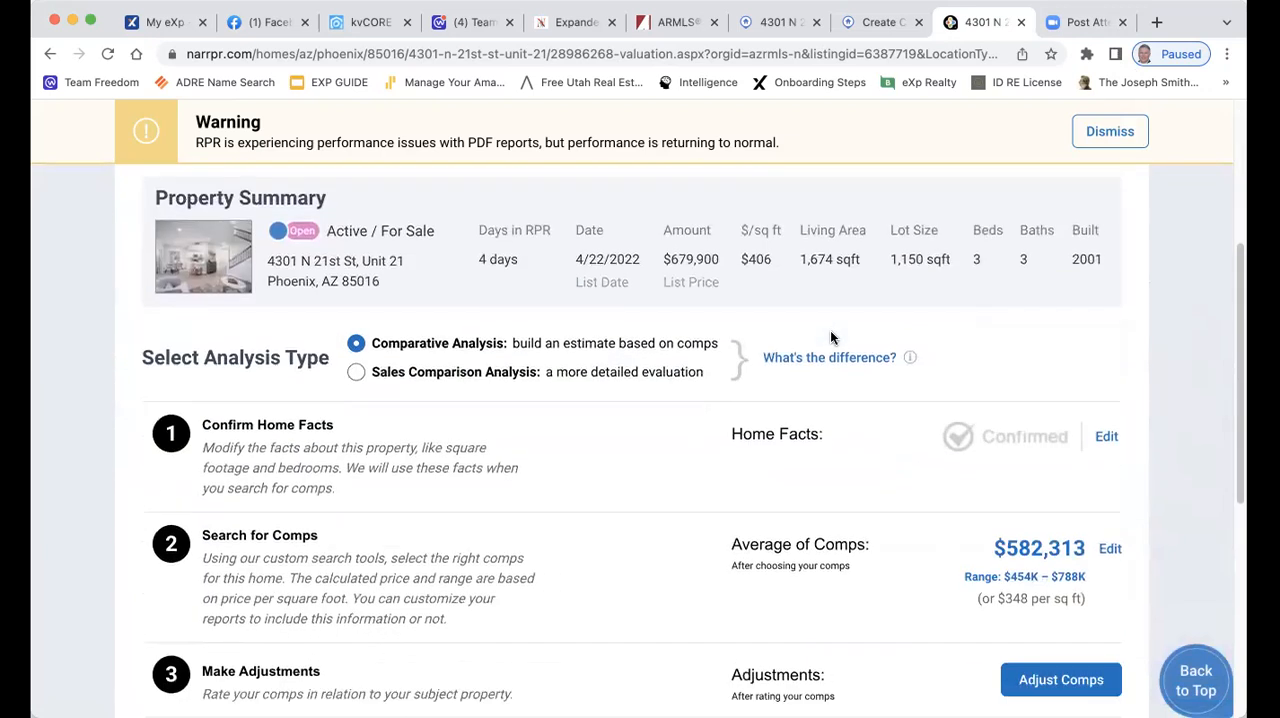
pyautogui.scroll(-2, 830, 338)
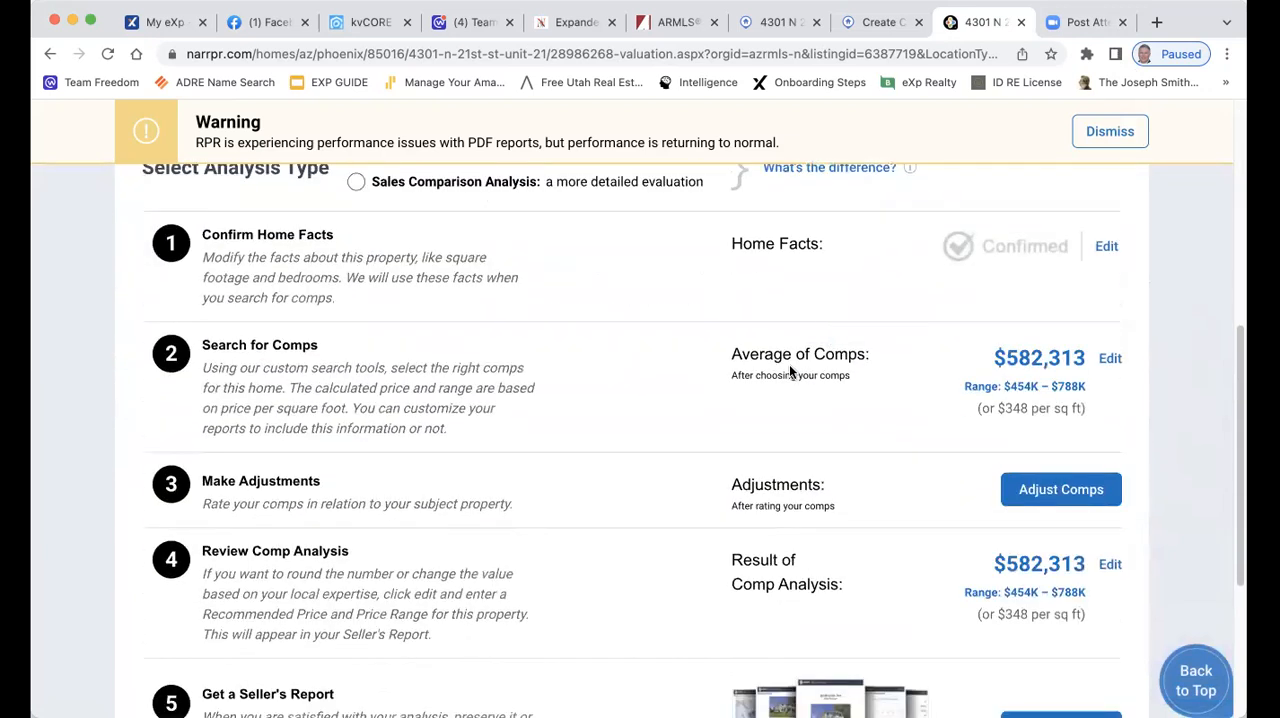
pyautogui.scroll(3, 962, 300)
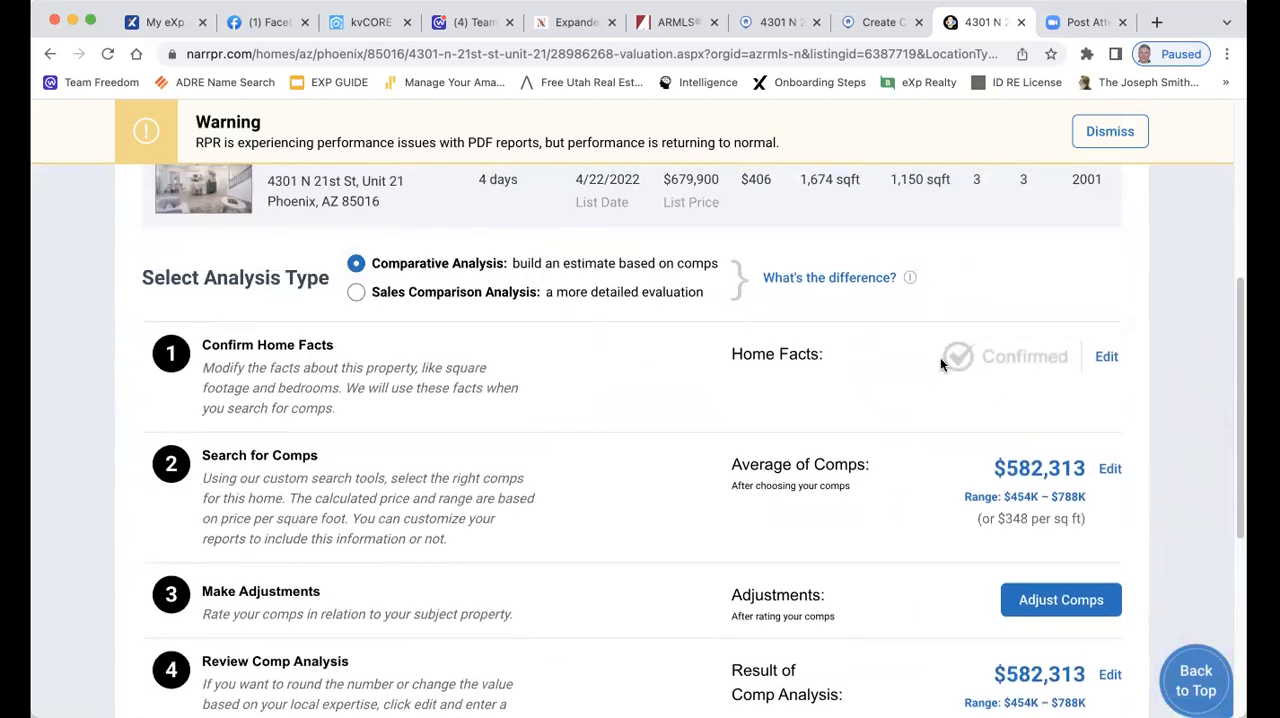
pyautogui.scroll(-1, 958, 376)
pyautogui.scroll(-1, 960, 380)
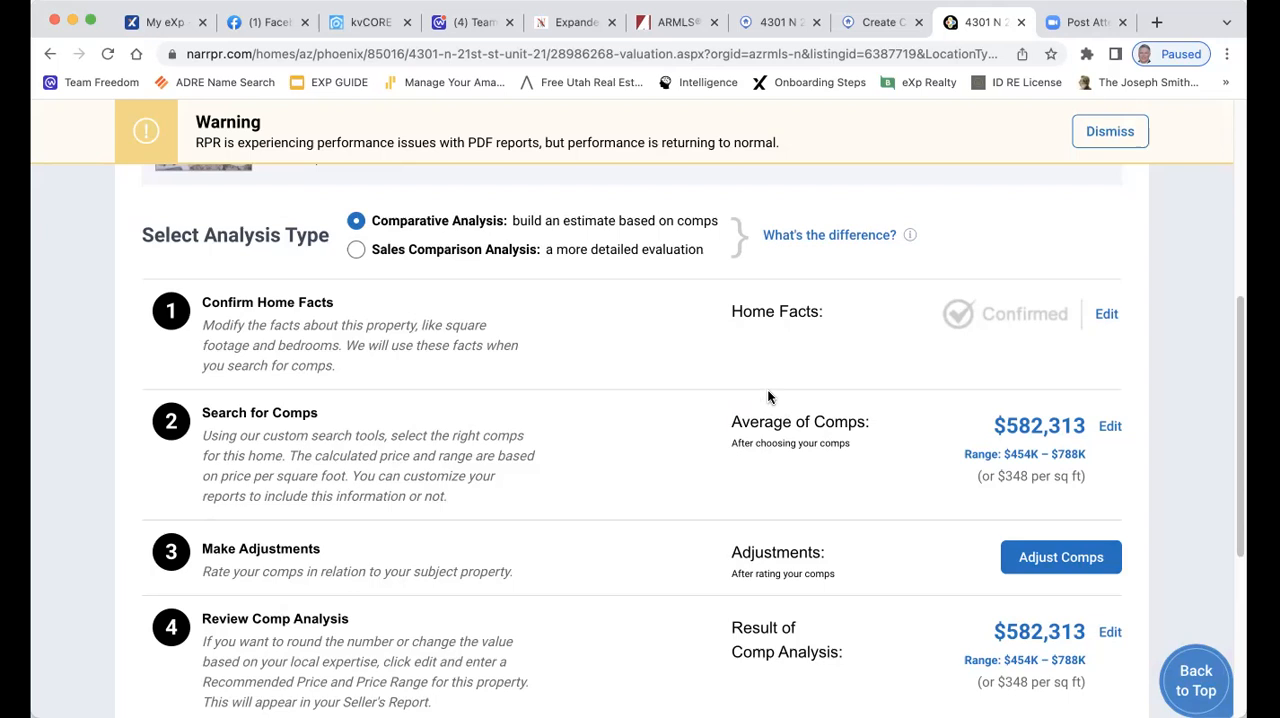
pyautogui.scroll(-1, 767, 397)
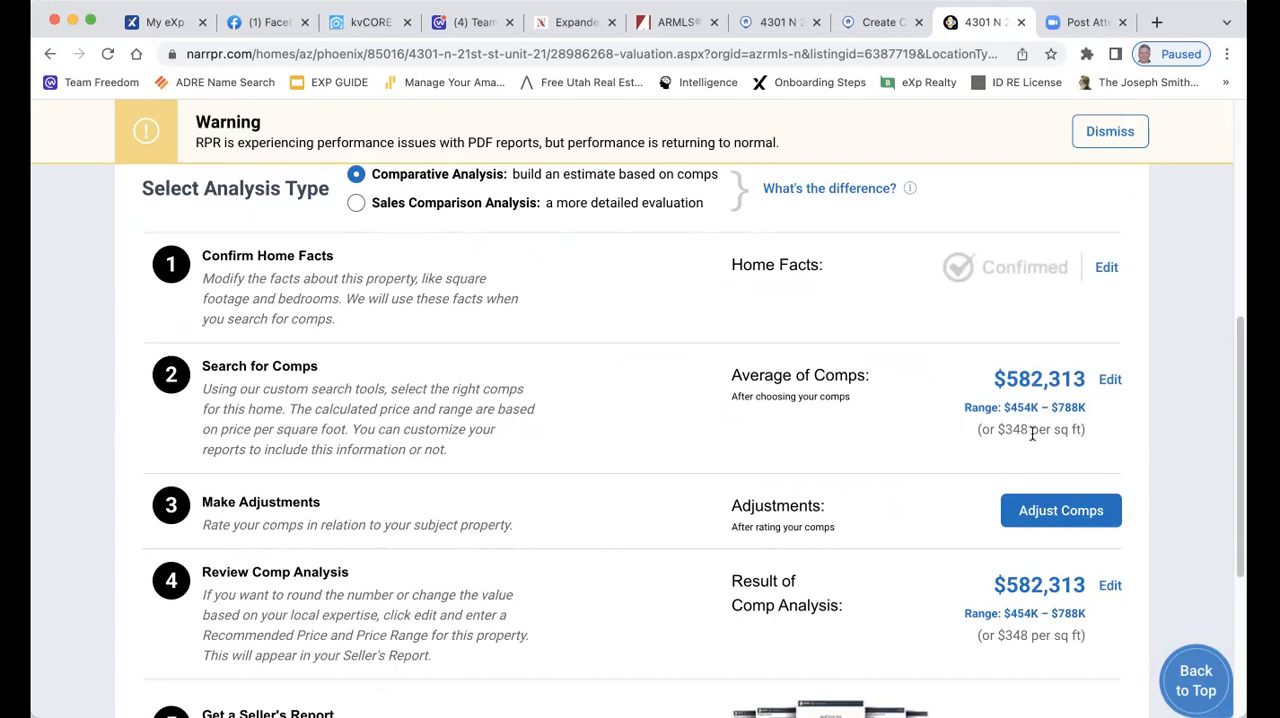
pyautogui.click(772, 28)
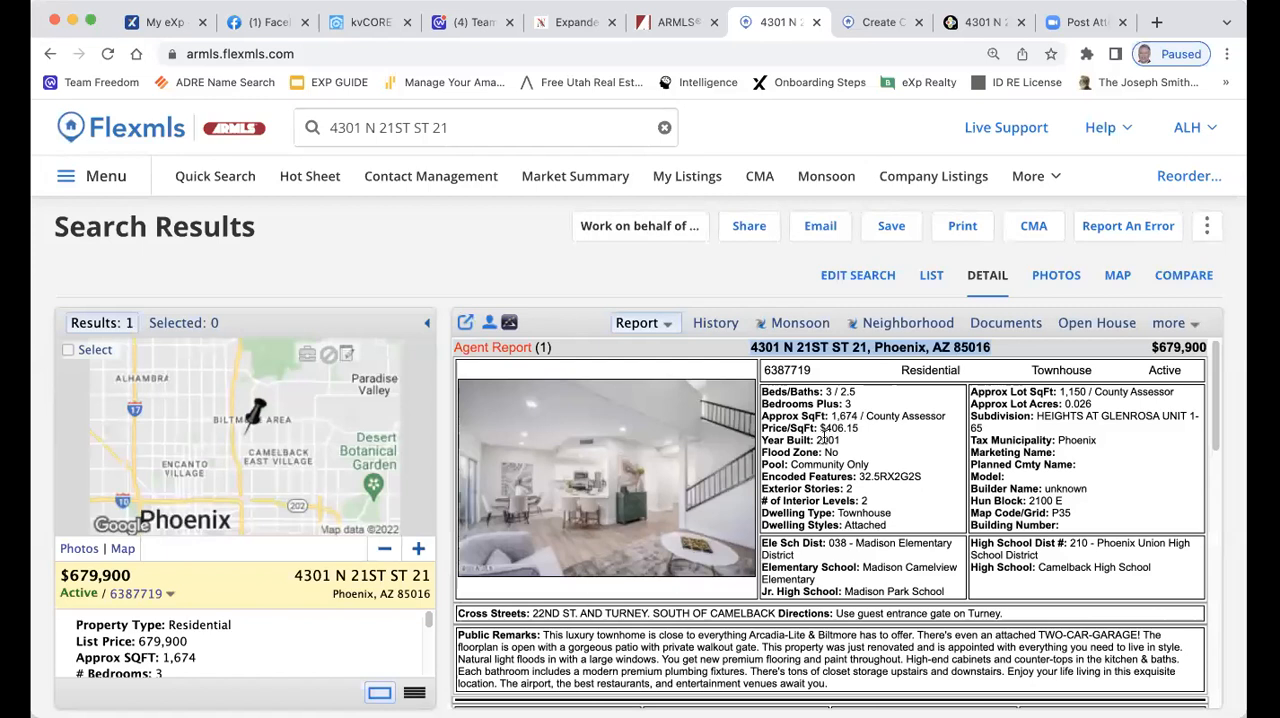
pyautogui.click(985, 22)
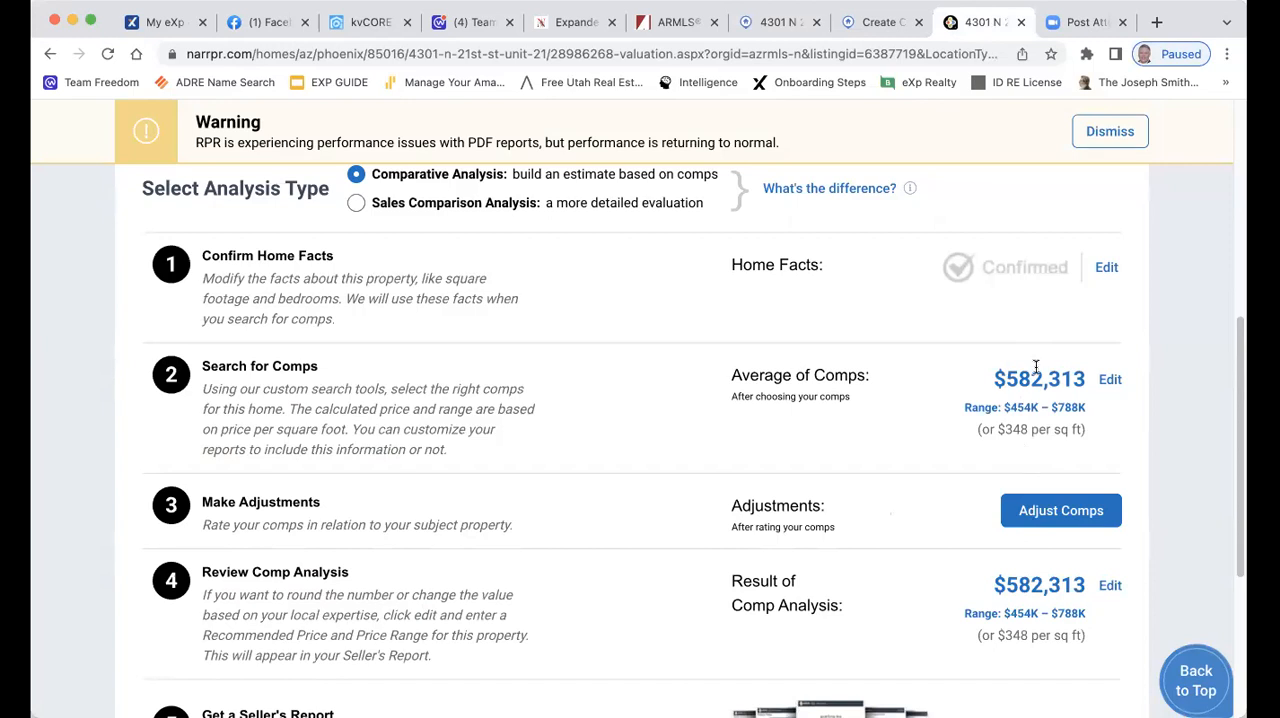
# Start creating a Seller's Report from the final step of the property's CMA
pyautogui.scroll(-3, 1000, 390)
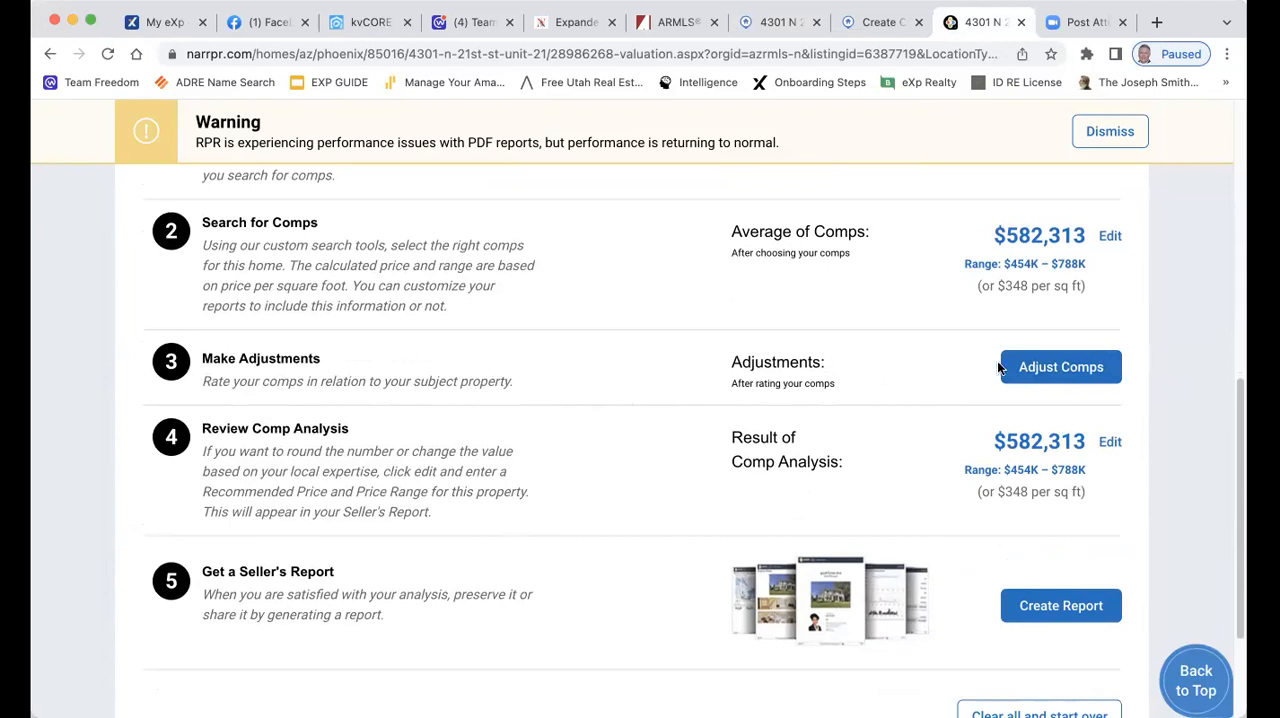
pyautogui.scroll(-1, 891, 350)
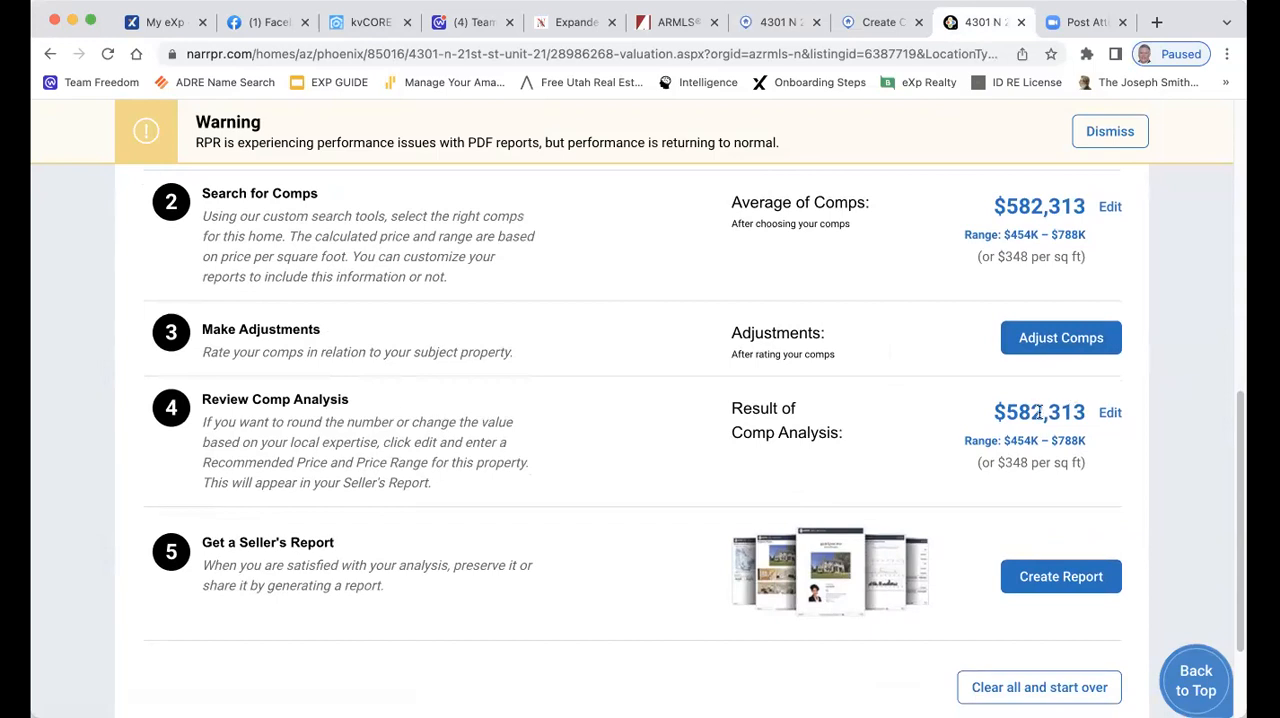
pyautogui.scroll(-2, 1045, 413)
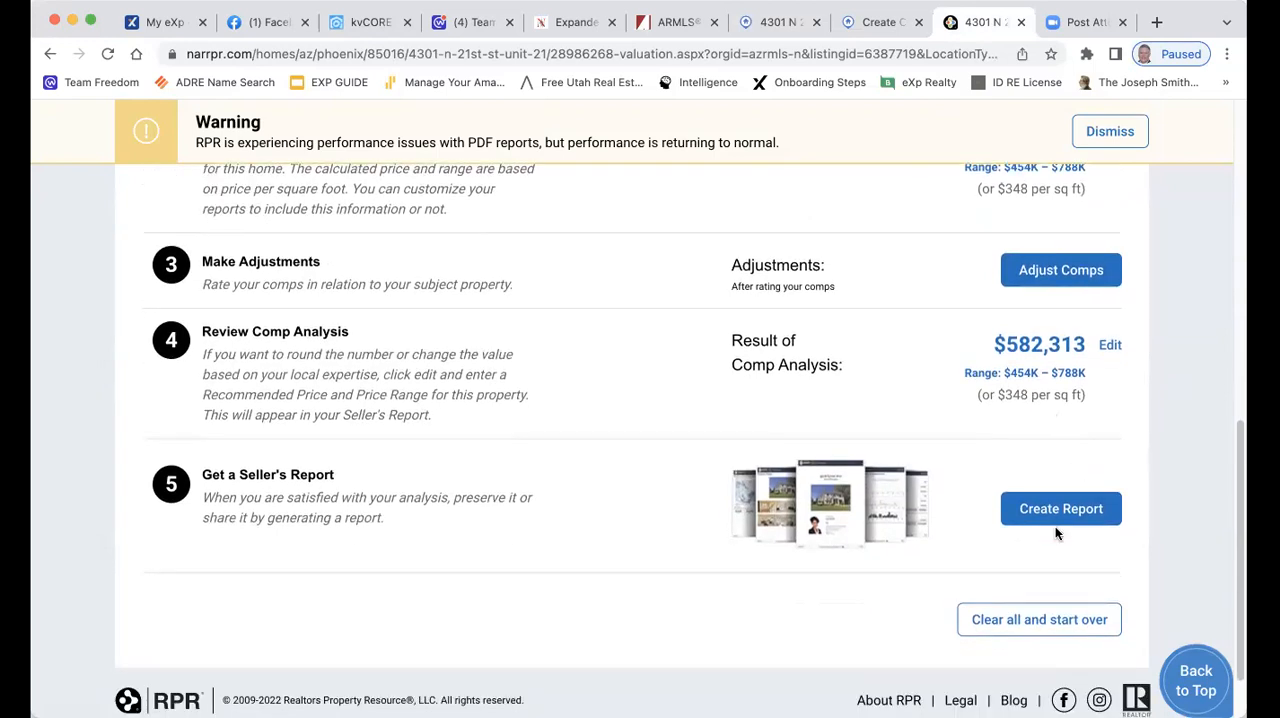
pyautogui.scroll(-1, 1065, 475)
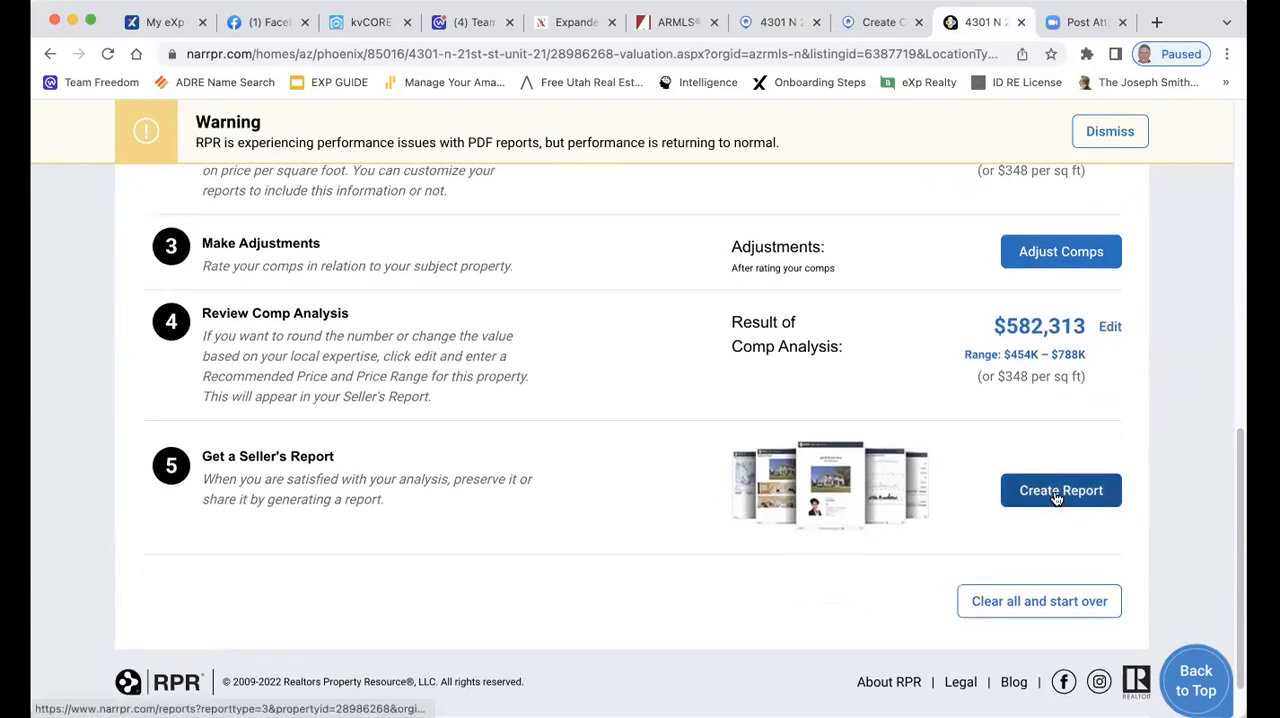
pyautogui.click(1057, 498)
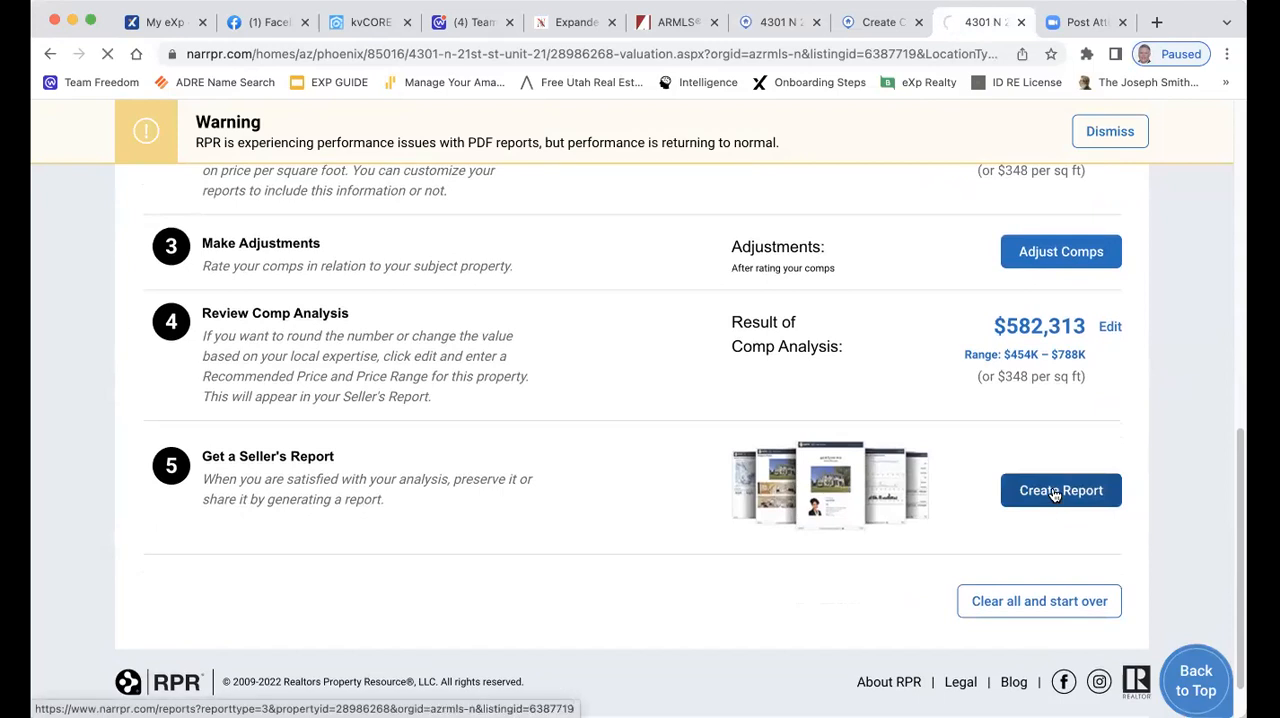
# Look over the report types and customization options, and turn on the recipient name for the report
pyautogui.scroll(-5, 863, 368)
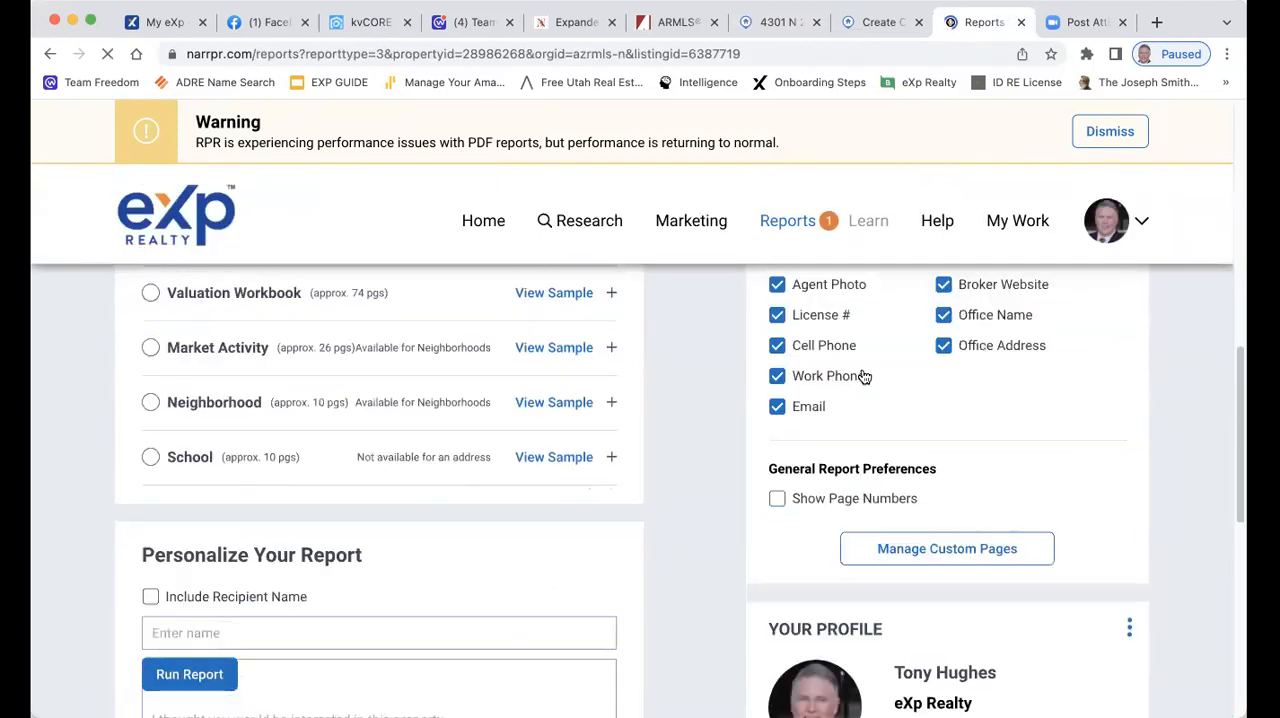
pyautogui.scroll(10, 918, 405)
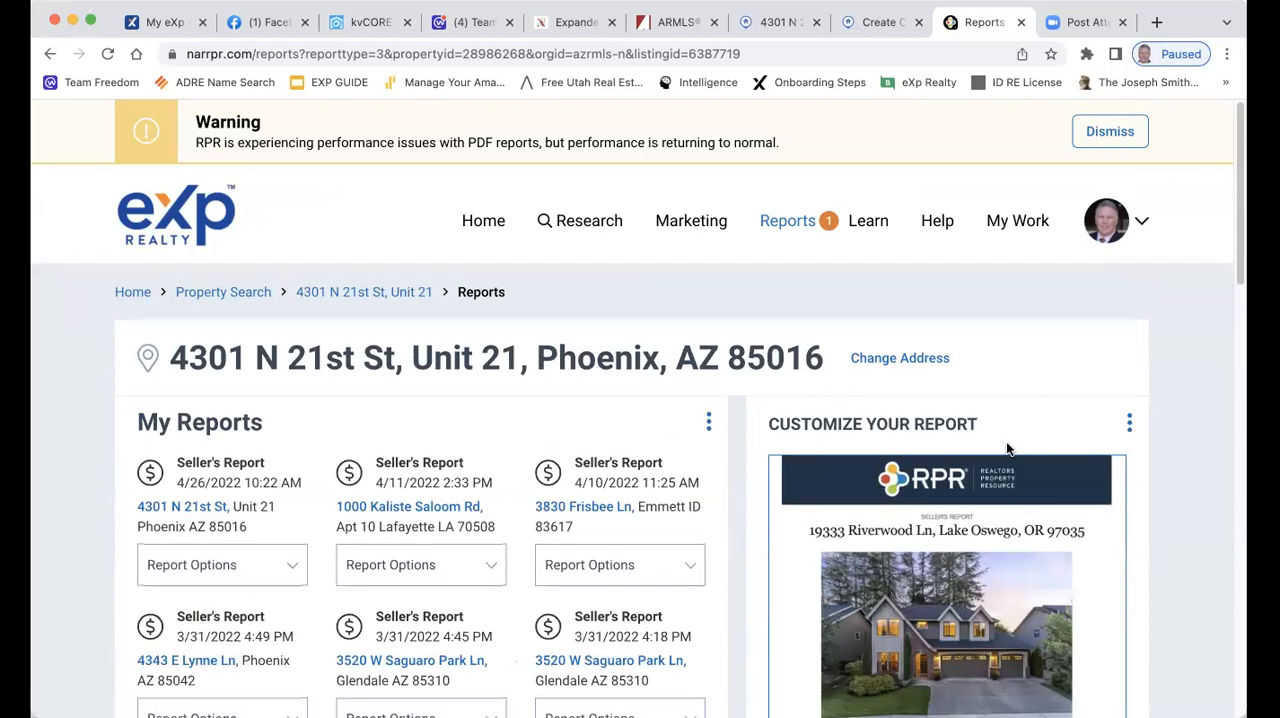
pyautogui.scroll(-5, 1078, 470)
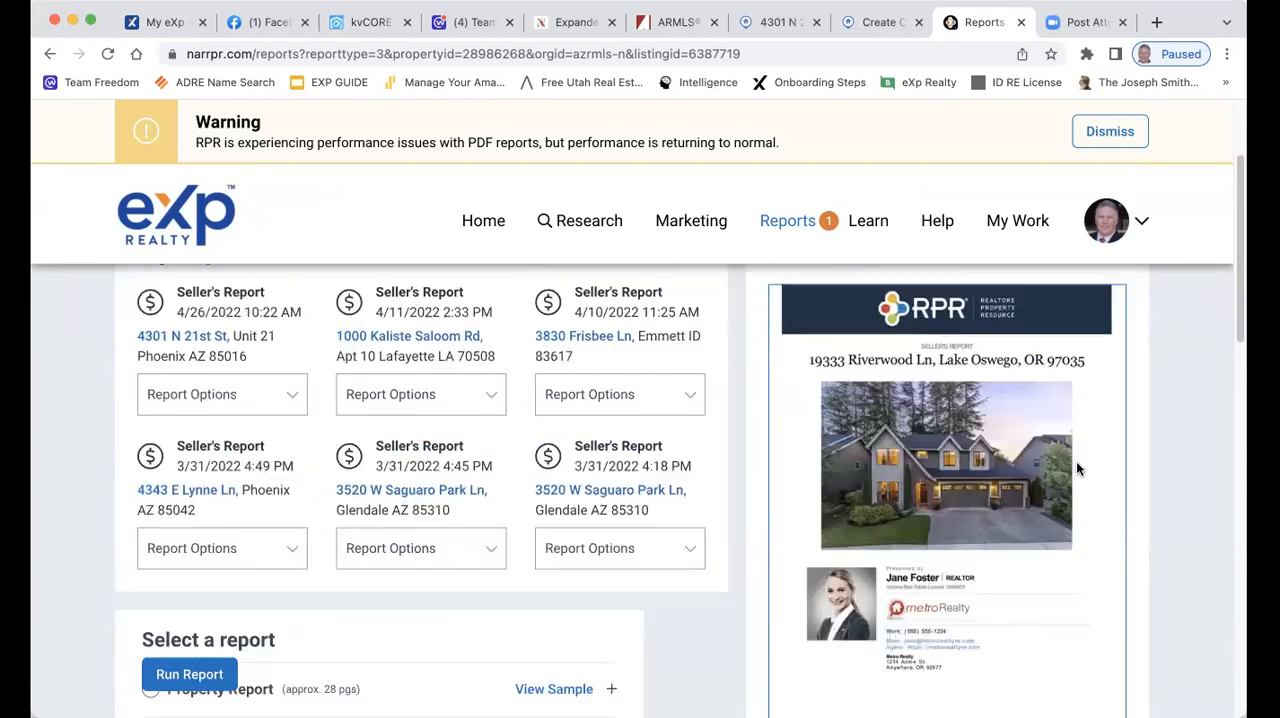
pyautogui.scroll(-10, 1076, 461)
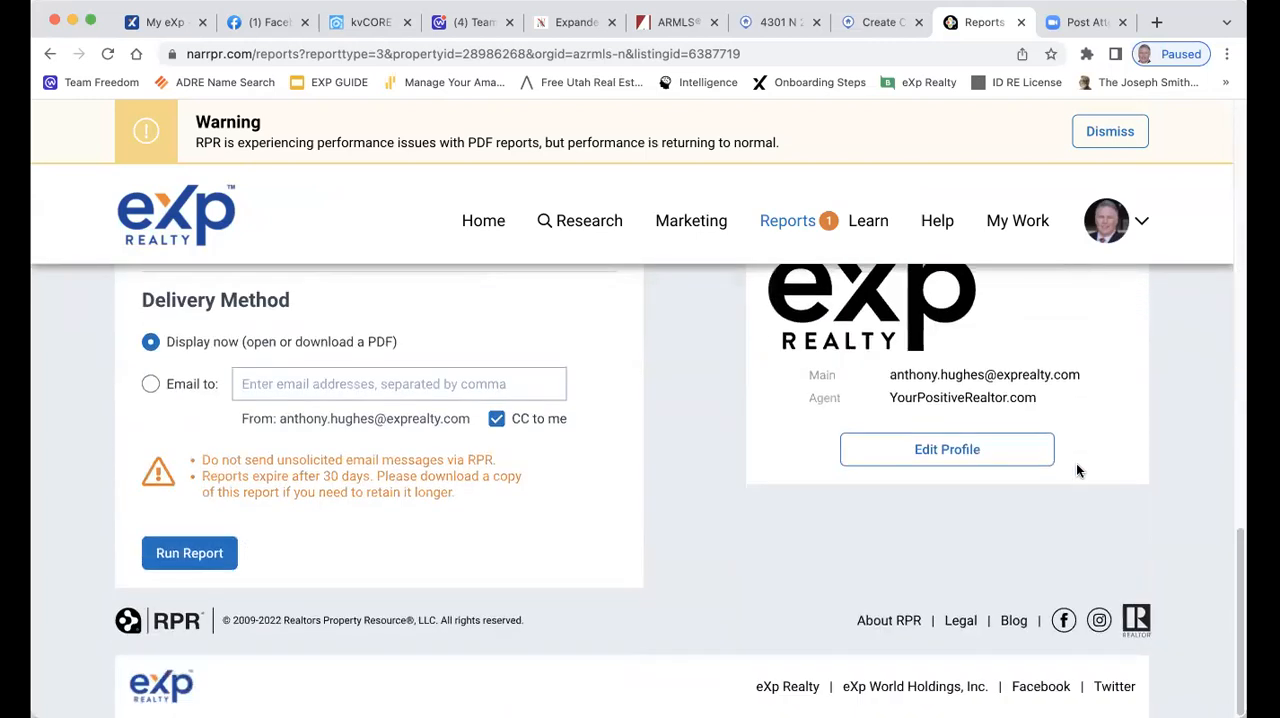
pyautogui.scroll(5, 489, 446)
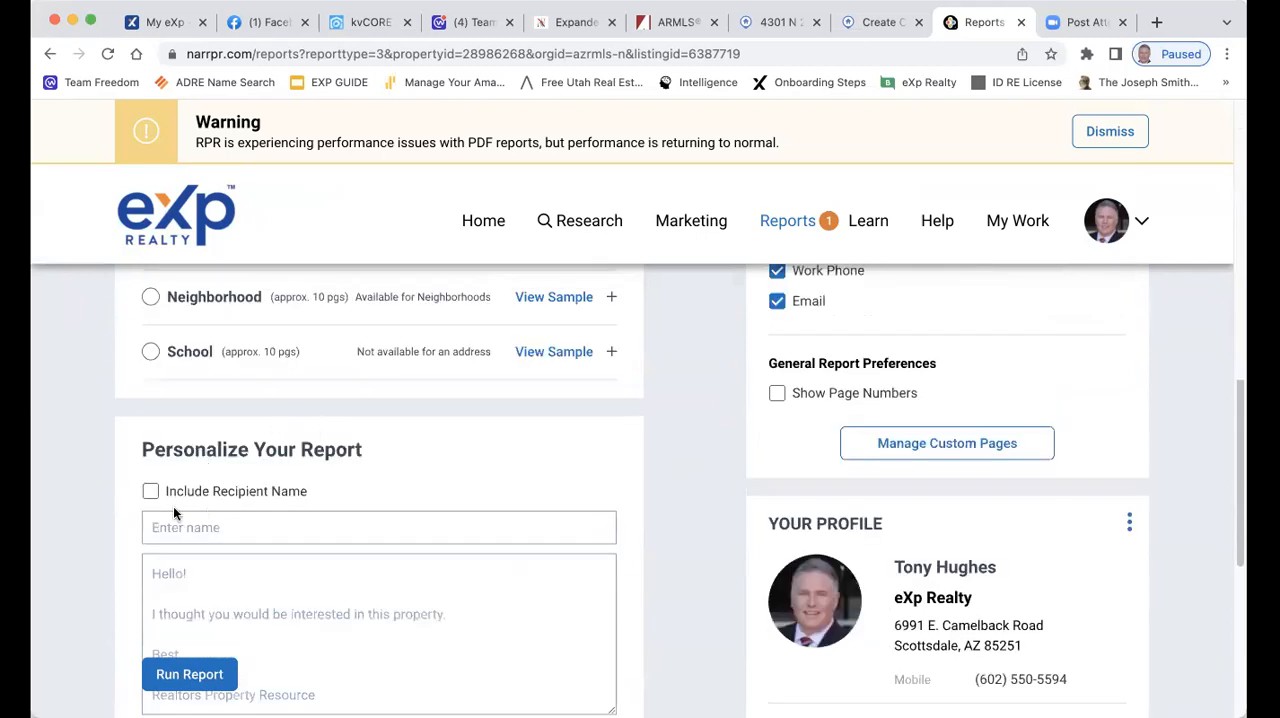
pyautogui.click(151, 492)
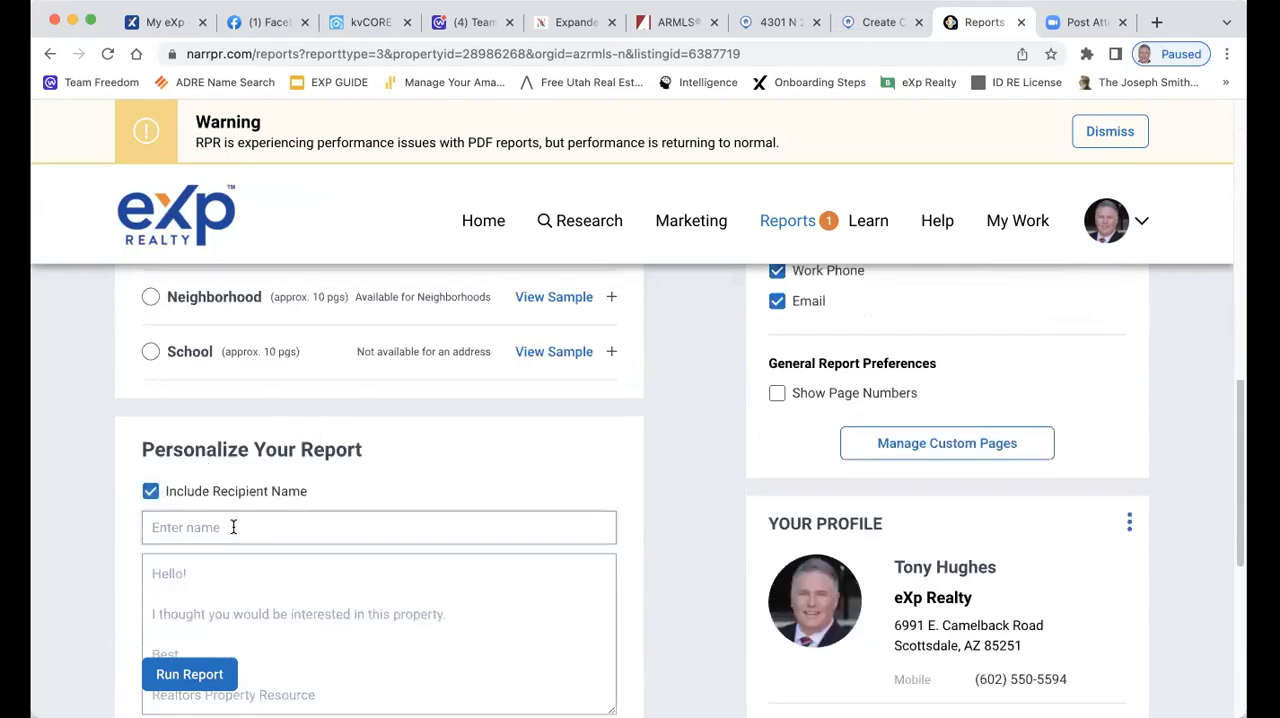
# Set the report's delivery method to email, ready for the recipient's address
pyautogui.scroll(-2, 257, 517)
pyautogui.scroll(-5, 289, 553)
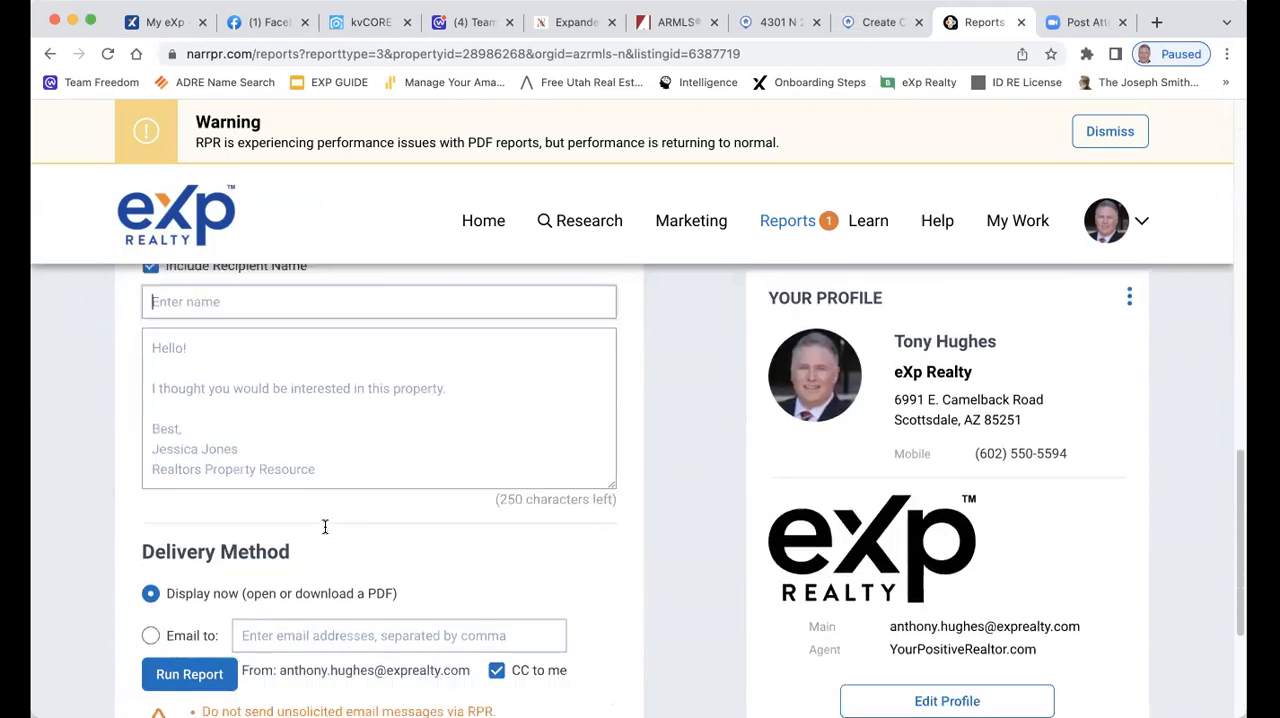
pyautogui.click(300, 467)
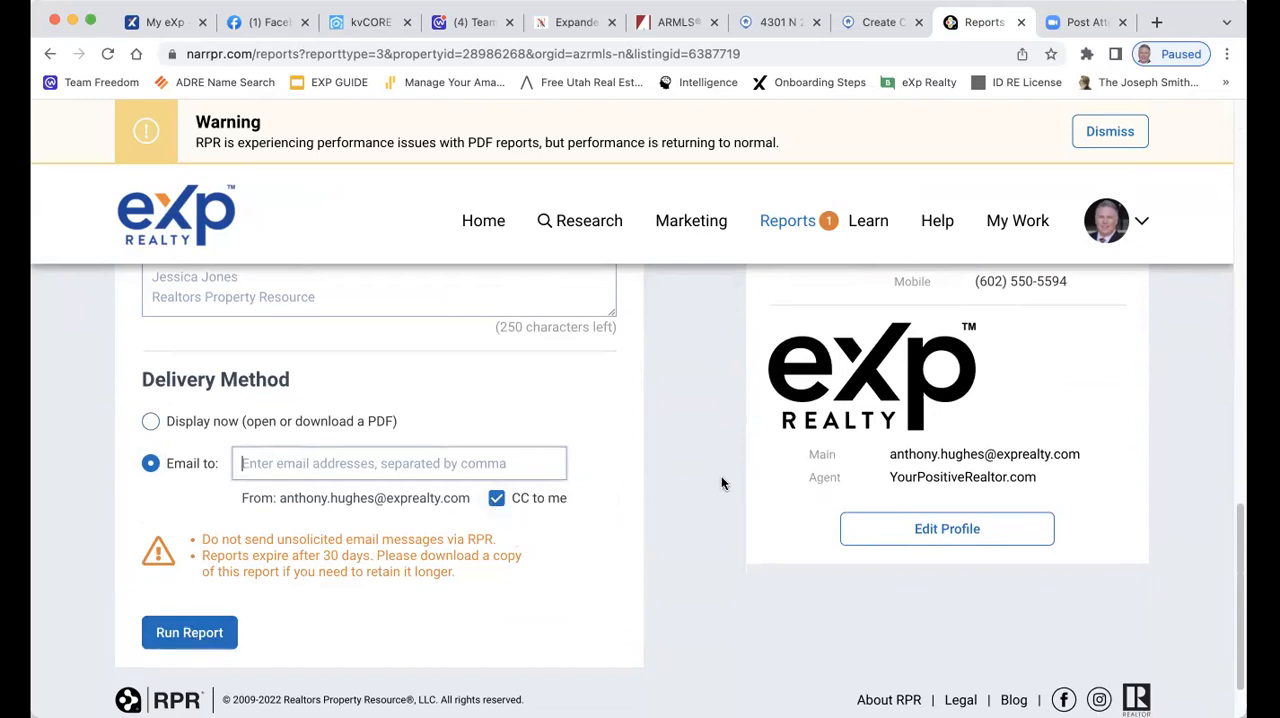
pyautogui.scroll(-2, 721, 478)
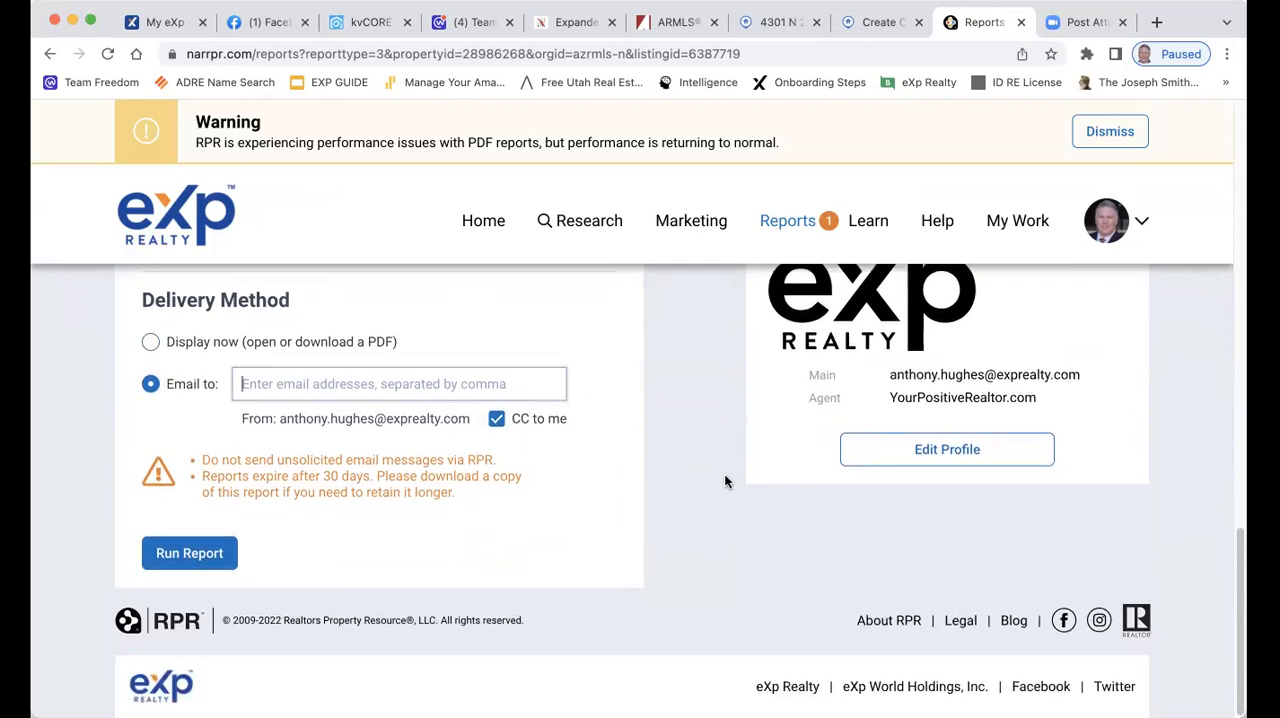
# Open the residential Seller's Report page from the site's list of report types
pyautogui.scroll(2, 724, 476)
pyautogui.scroll(10, 726, 470)
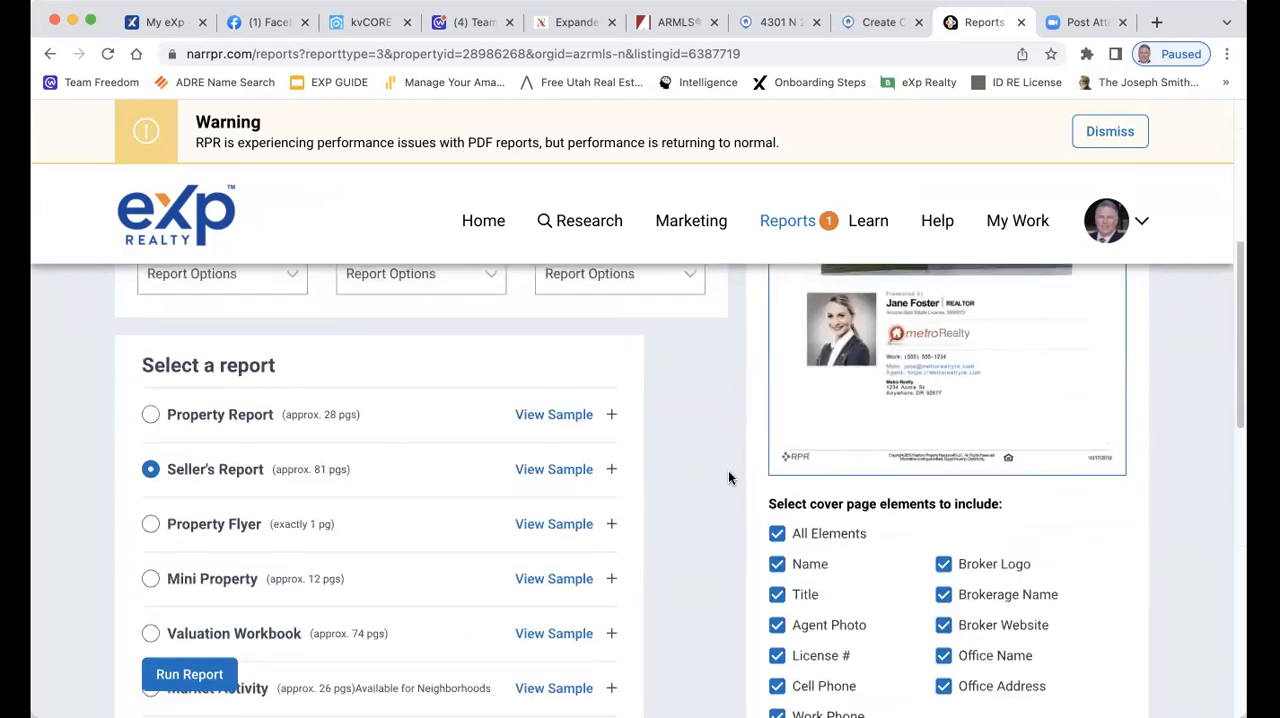
pyautogui.click(794, 224)
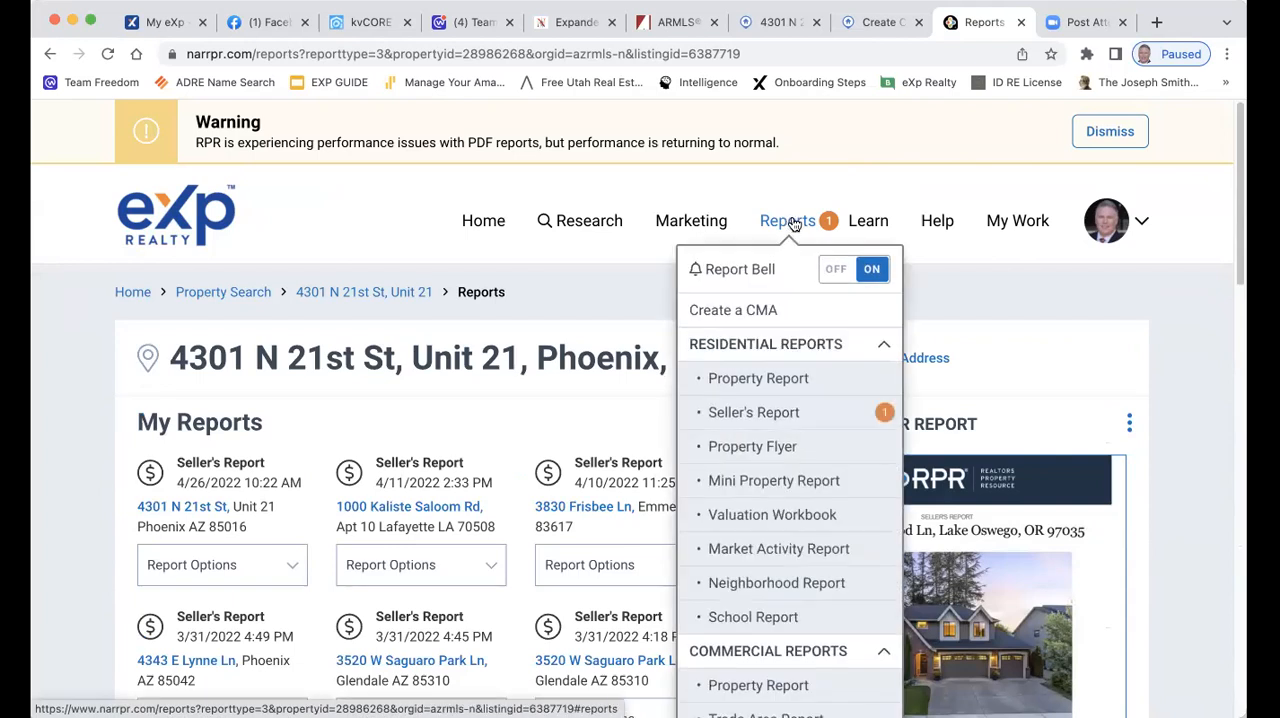
pyautogui.click(740, 418)
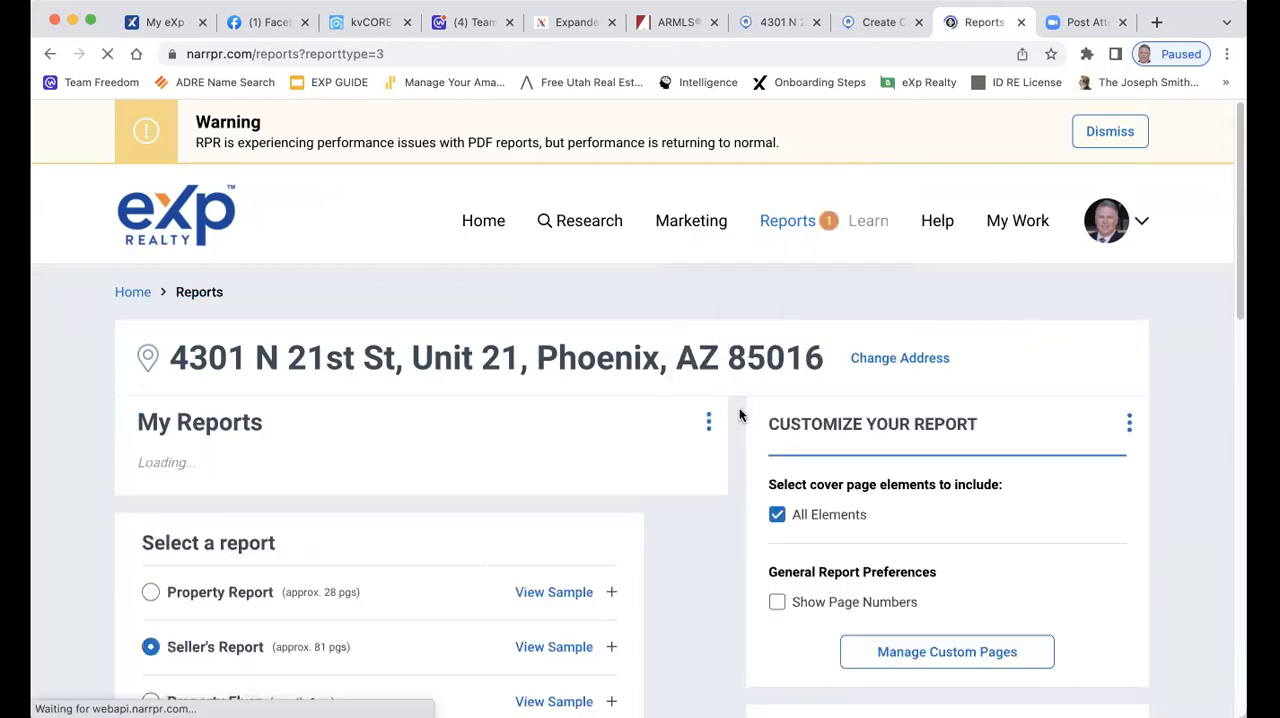
# Review the Seller's Report page from the saved reports to the delivery method, and dismiss the performance warning
pyautogui.scroll(-5, 710, 400)
pyautogui.scroll(6, 513, 387)
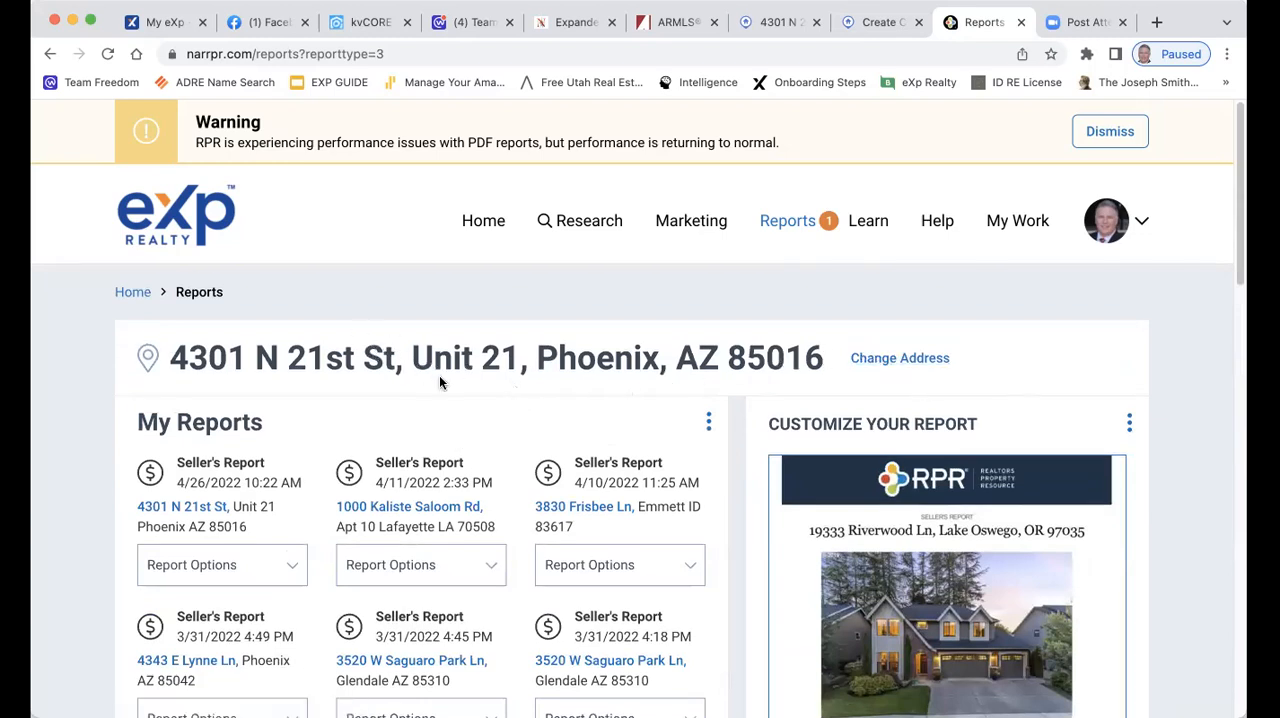
pyautogui.scroll(-5, 466, 394)
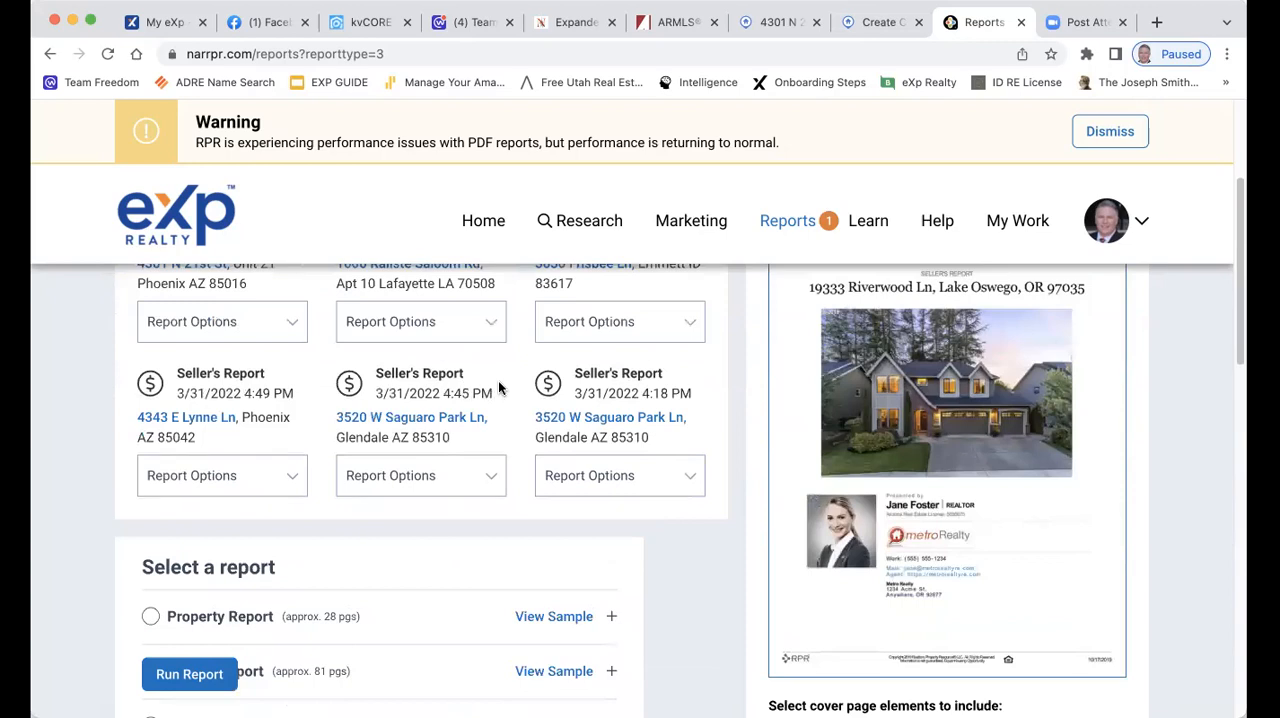
pyautogui.scroll(-1, 499, 387)
pyautogui.scroll(-3, 498, 387)
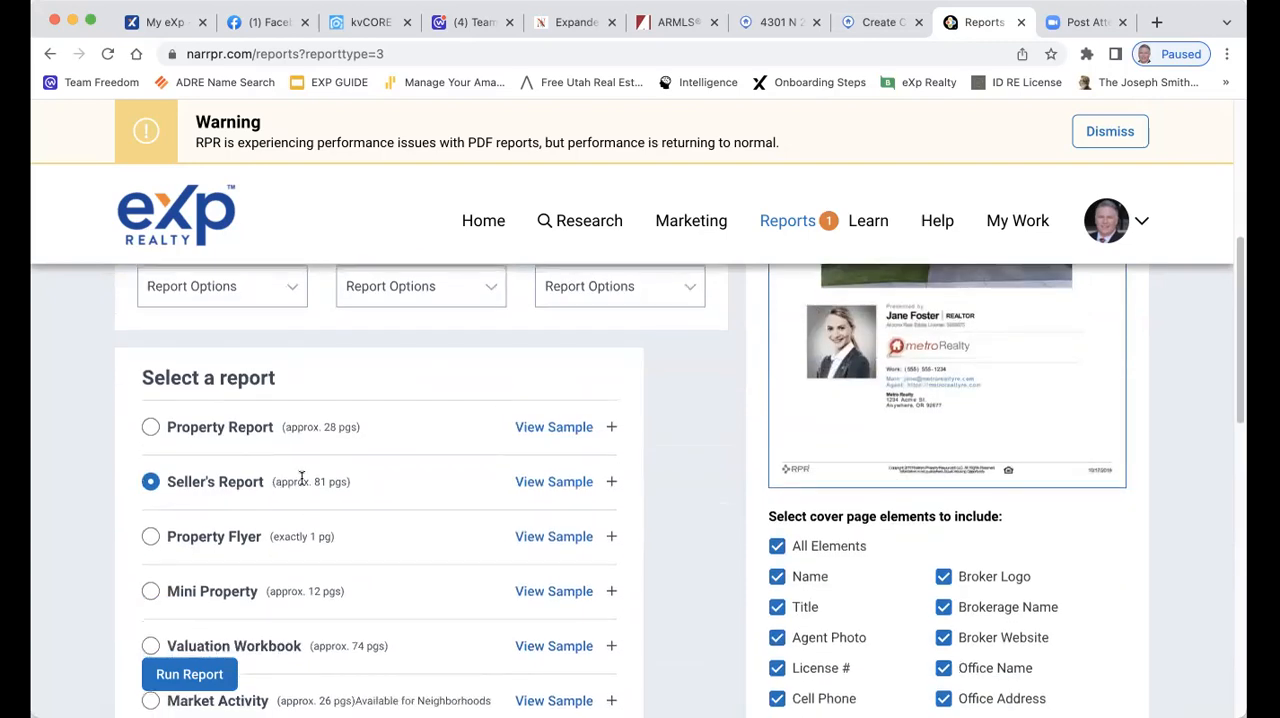
pyautogui.scroll(-3, 943, 577)
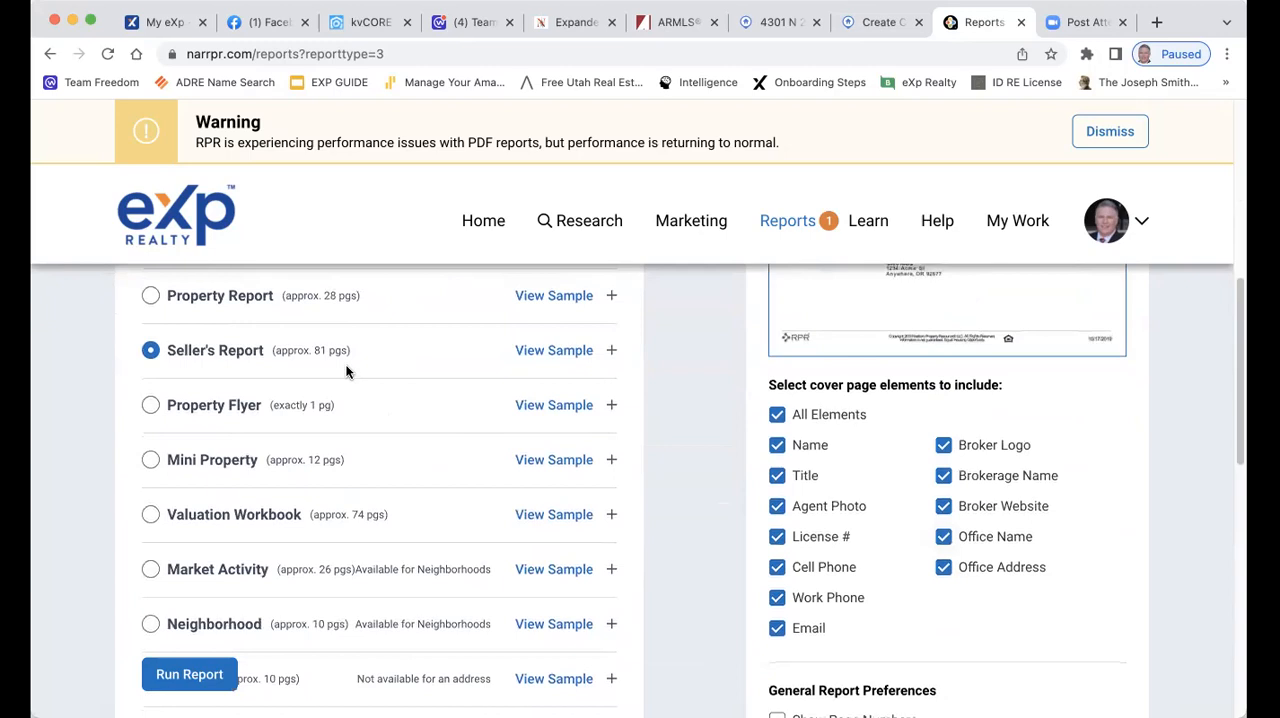
pyautogui.scroll(-7, 335, 355)
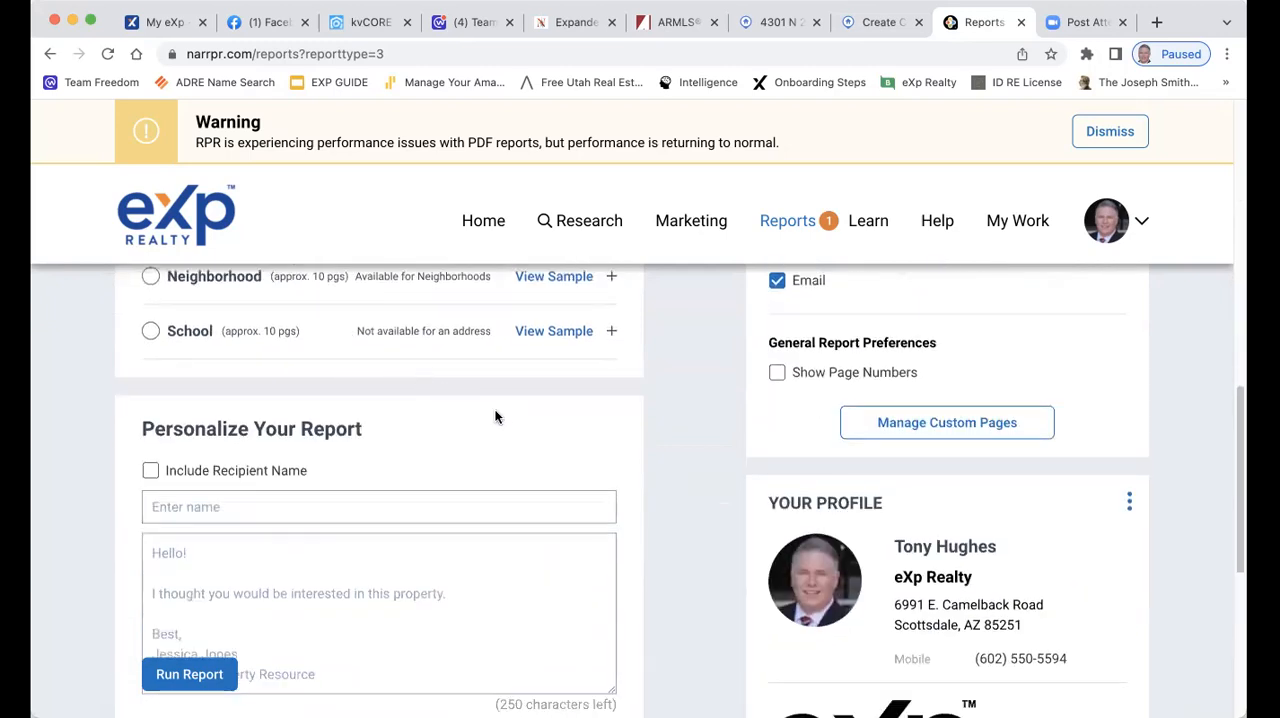
pyautogui.scroll(-2, 568, 436)
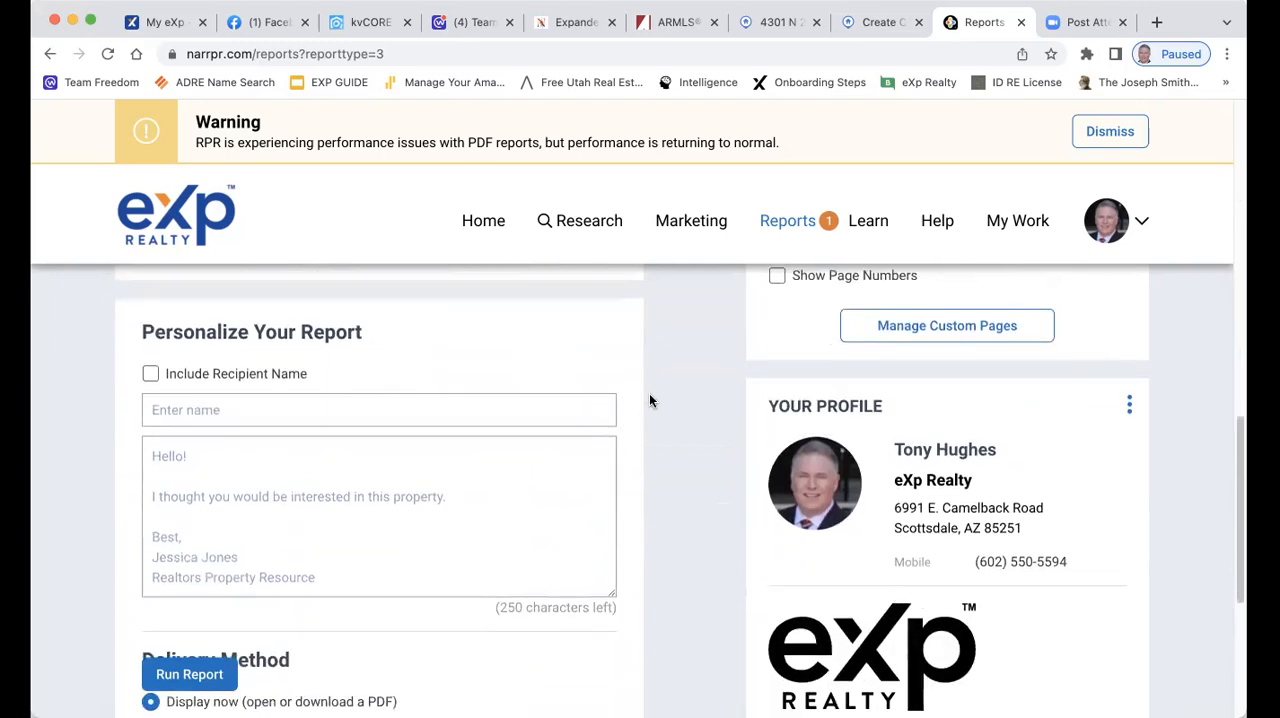
pyautogui.scroll(-5, 649, 399)
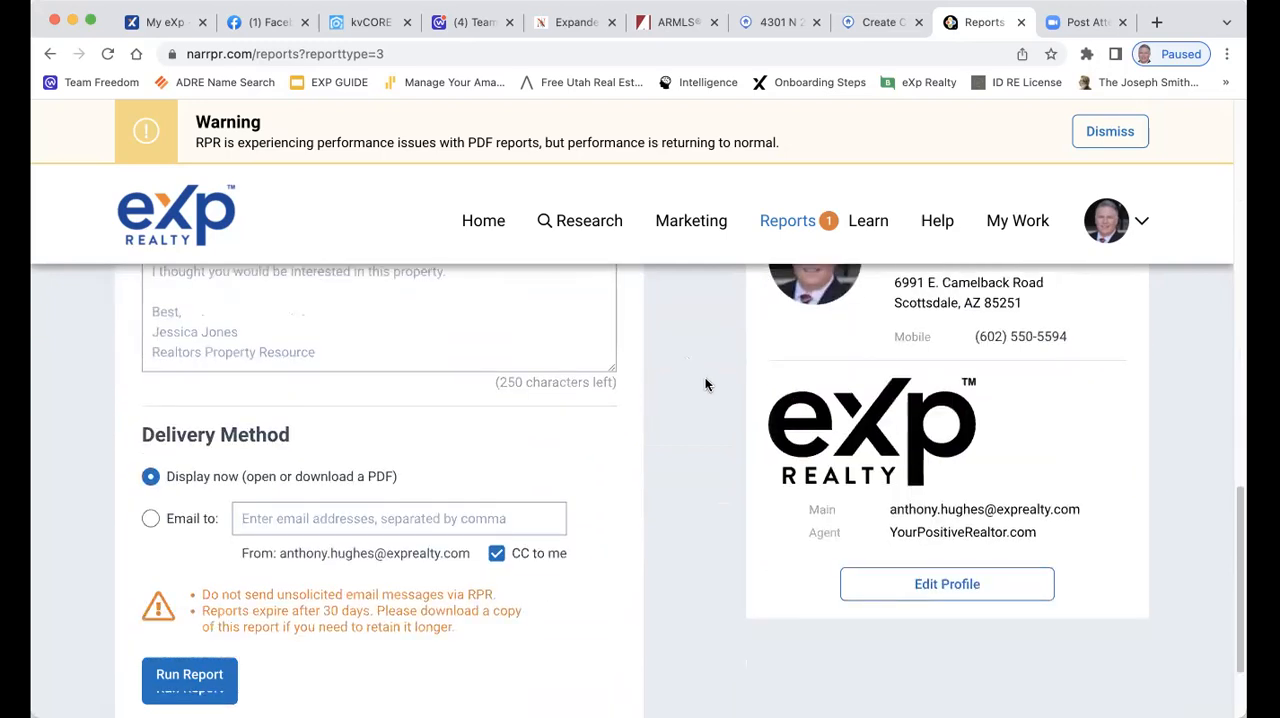
pyautogui.scroll(-3, 693, 380)
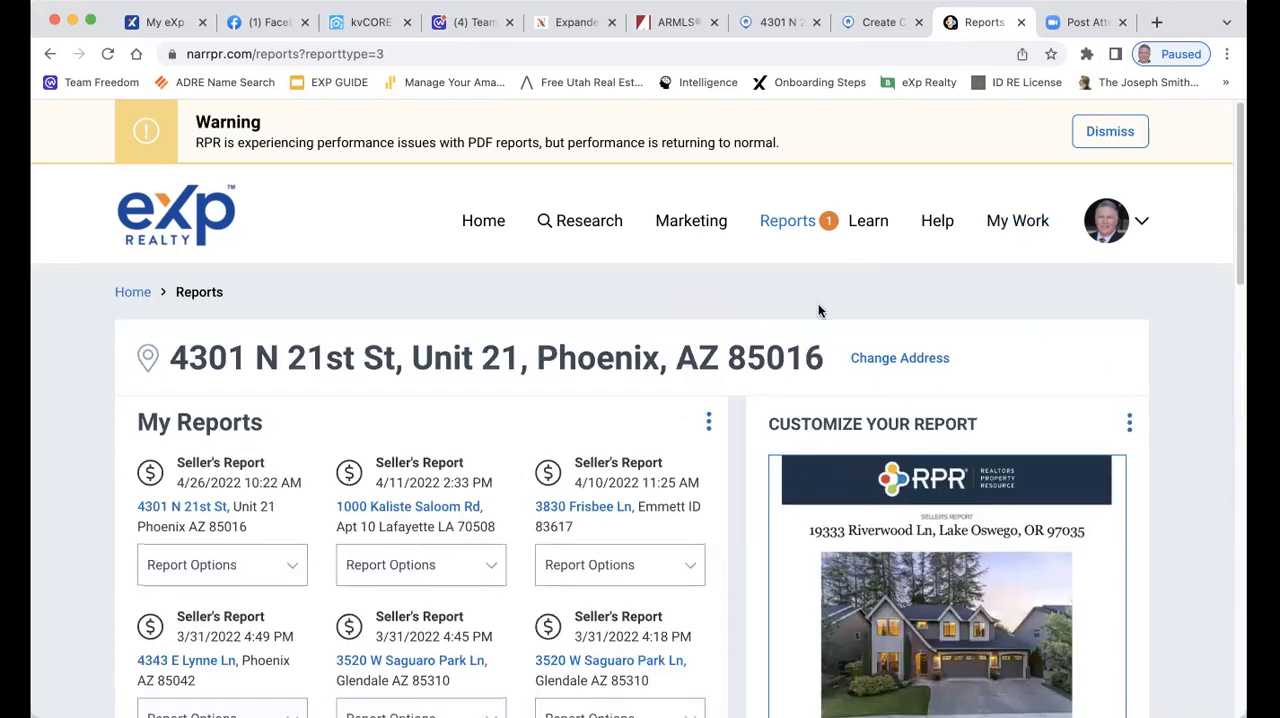
pyautogui.click(1131, 131)
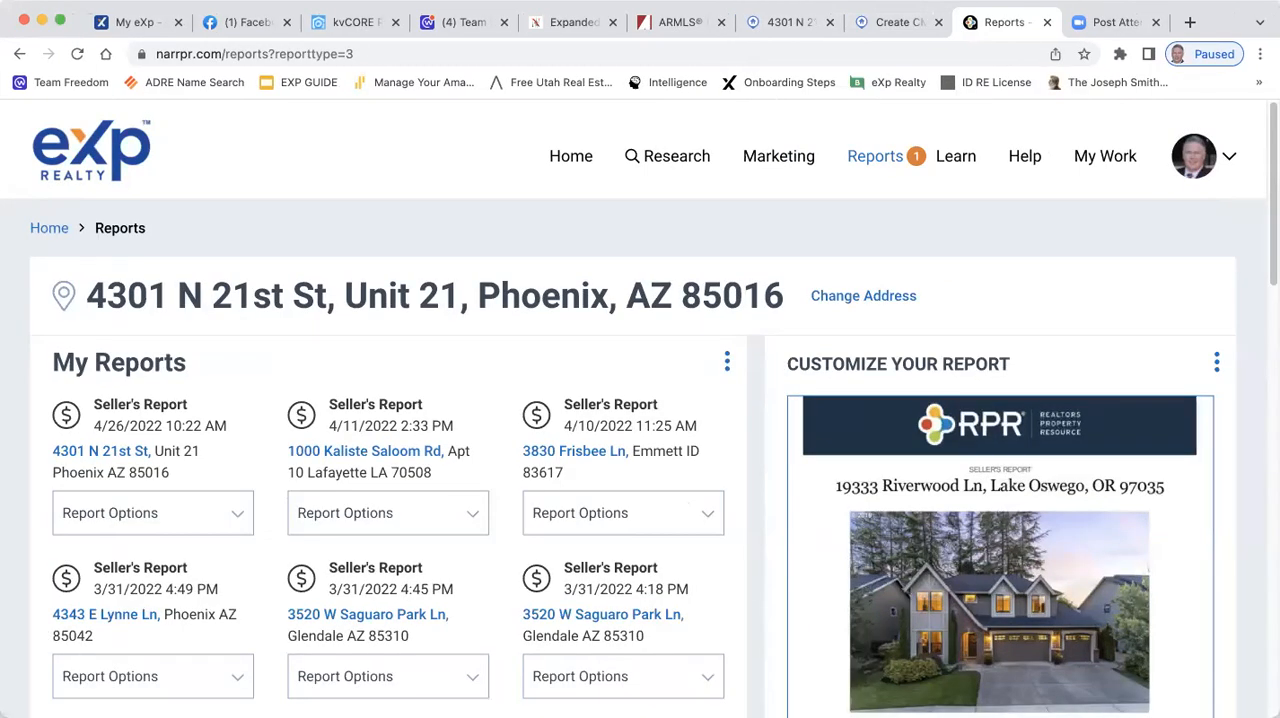
# Return to the townhouse listing in Flexmls, check its CMA creation options, and look over the agent report
pyautogui.click(675, 22)
pyautogui.click(785, 24)
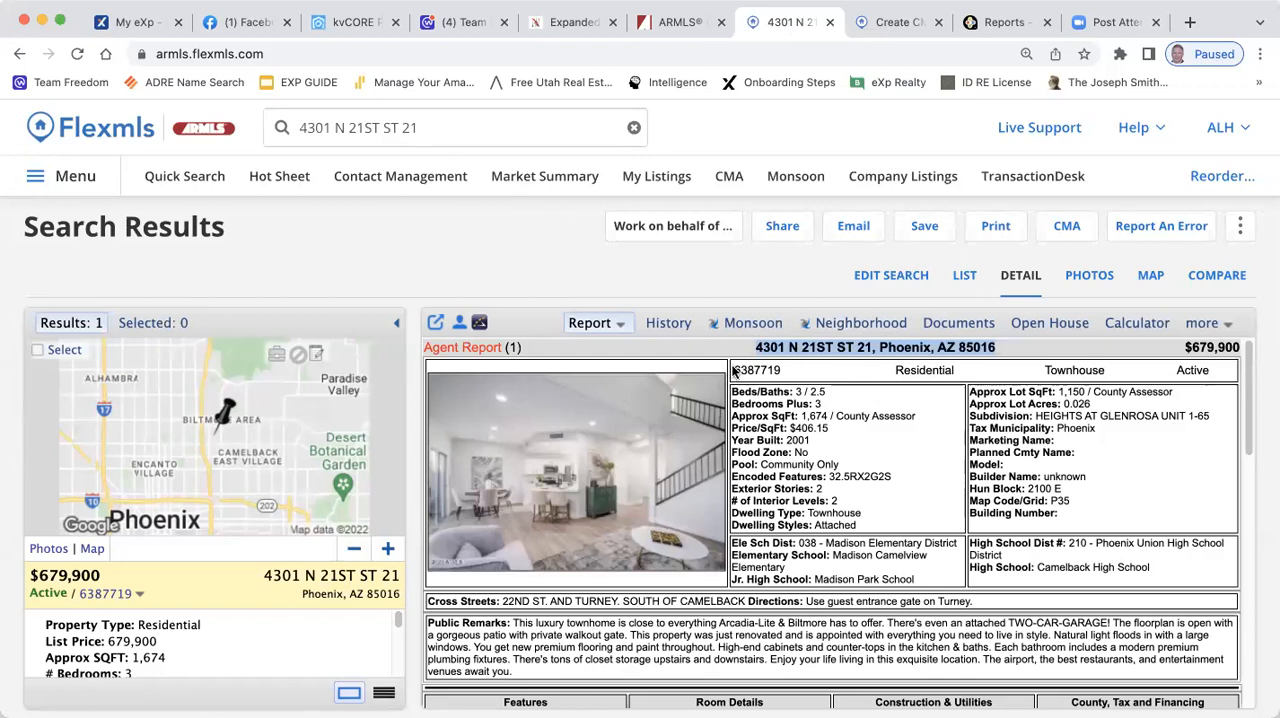
pyautogui.click(1067, 224)
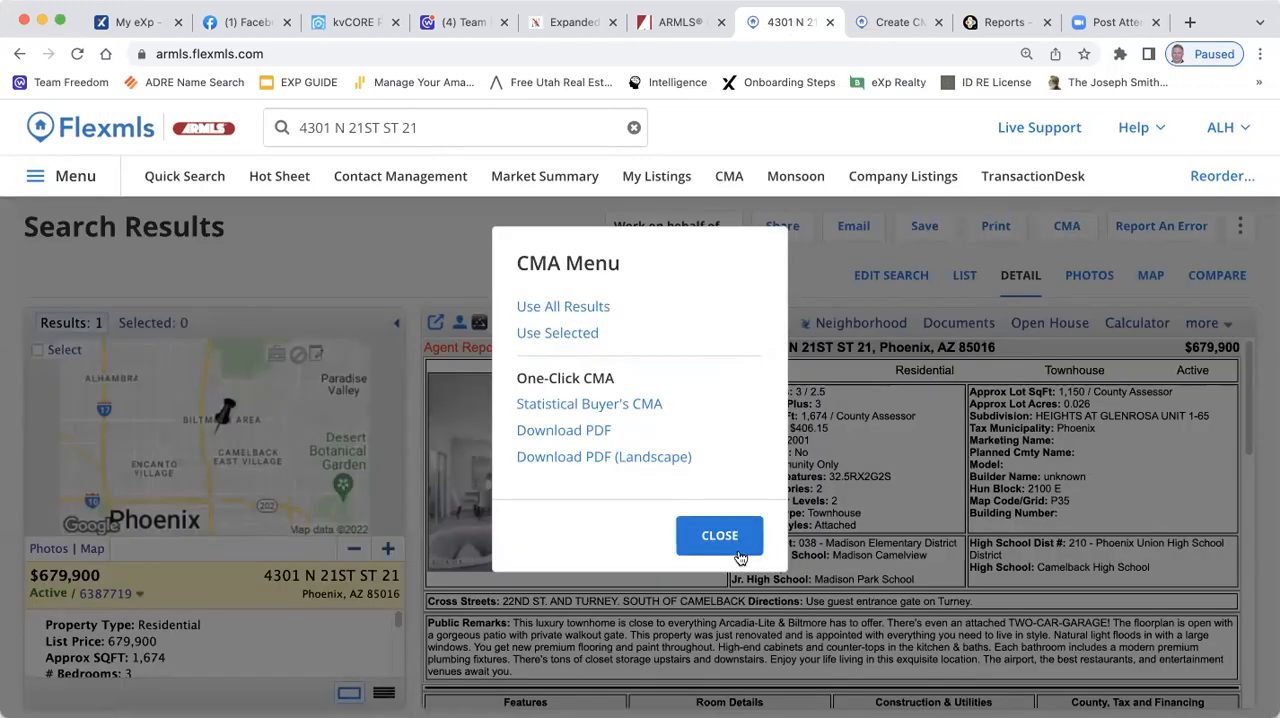
pyautogui.click(711, 533)
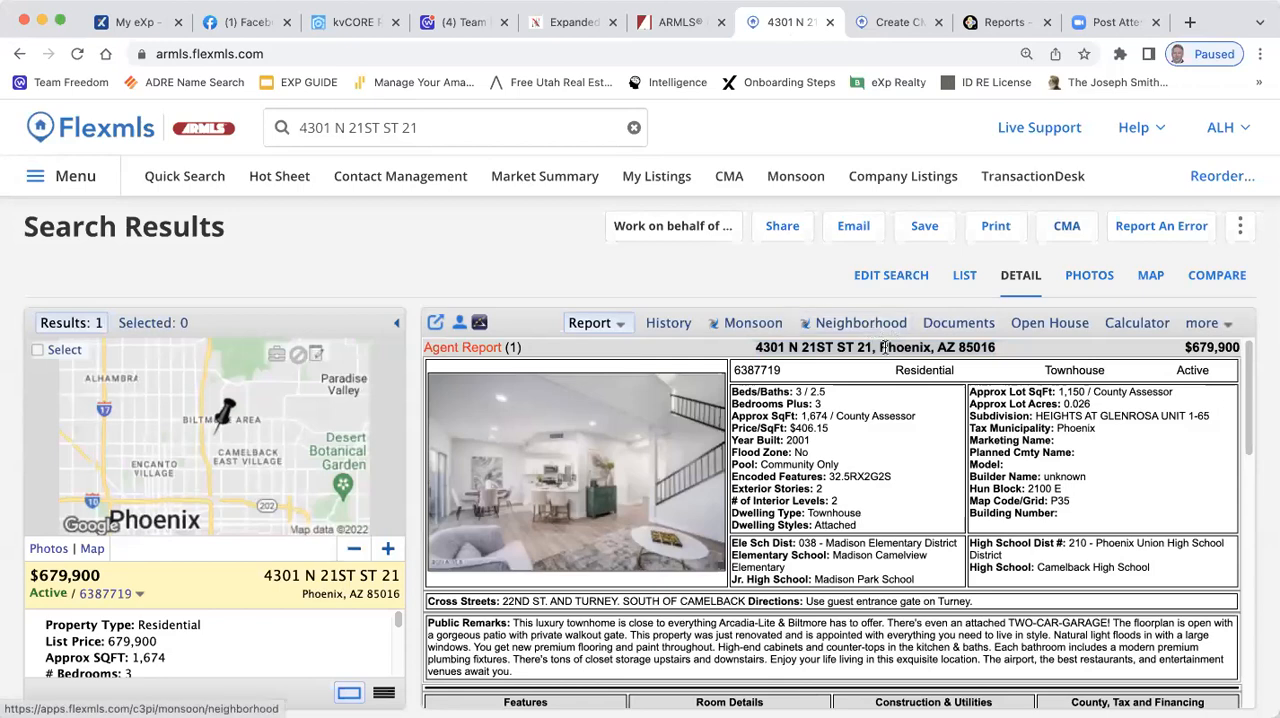
pyautogui.scroll(-3, 1079, 461)
pyautogui.scroll(3, 1045, 480)
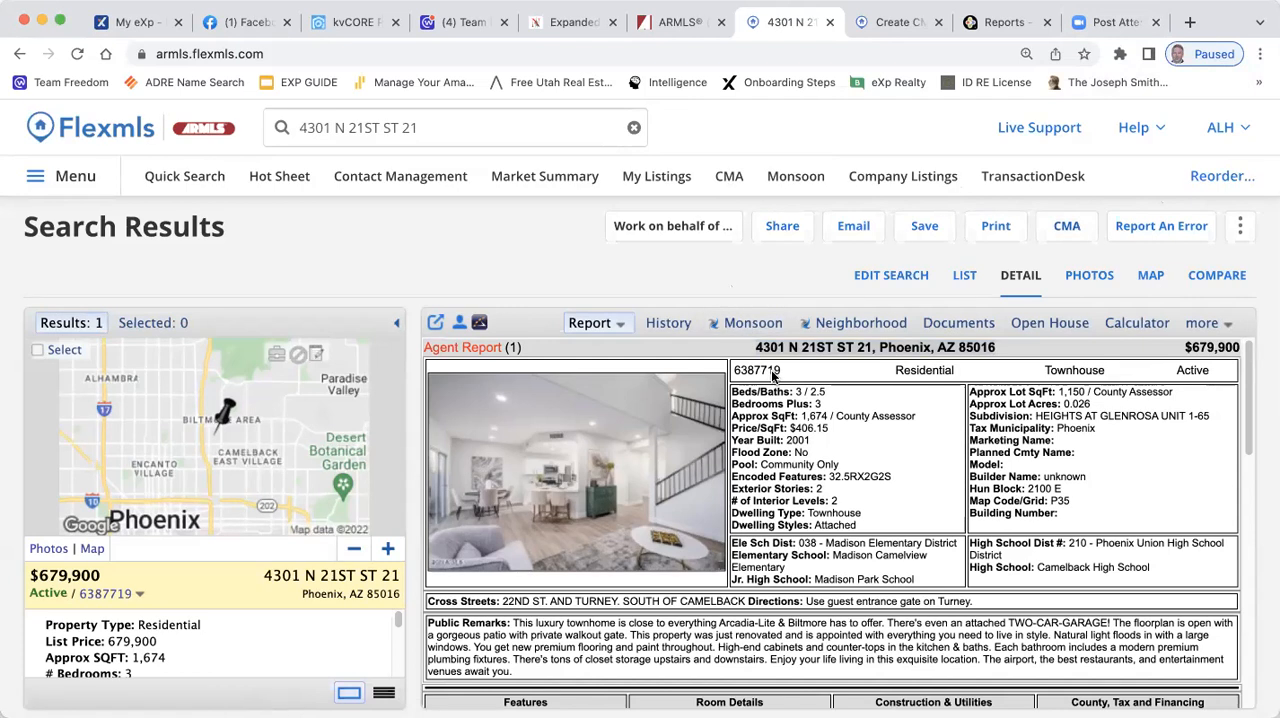
# Highlight the listing's MLS number in the agent report and clear the address from the listing search
pyautogui.moveTo(780, 370); pyautogui.dragTo(733, 369)
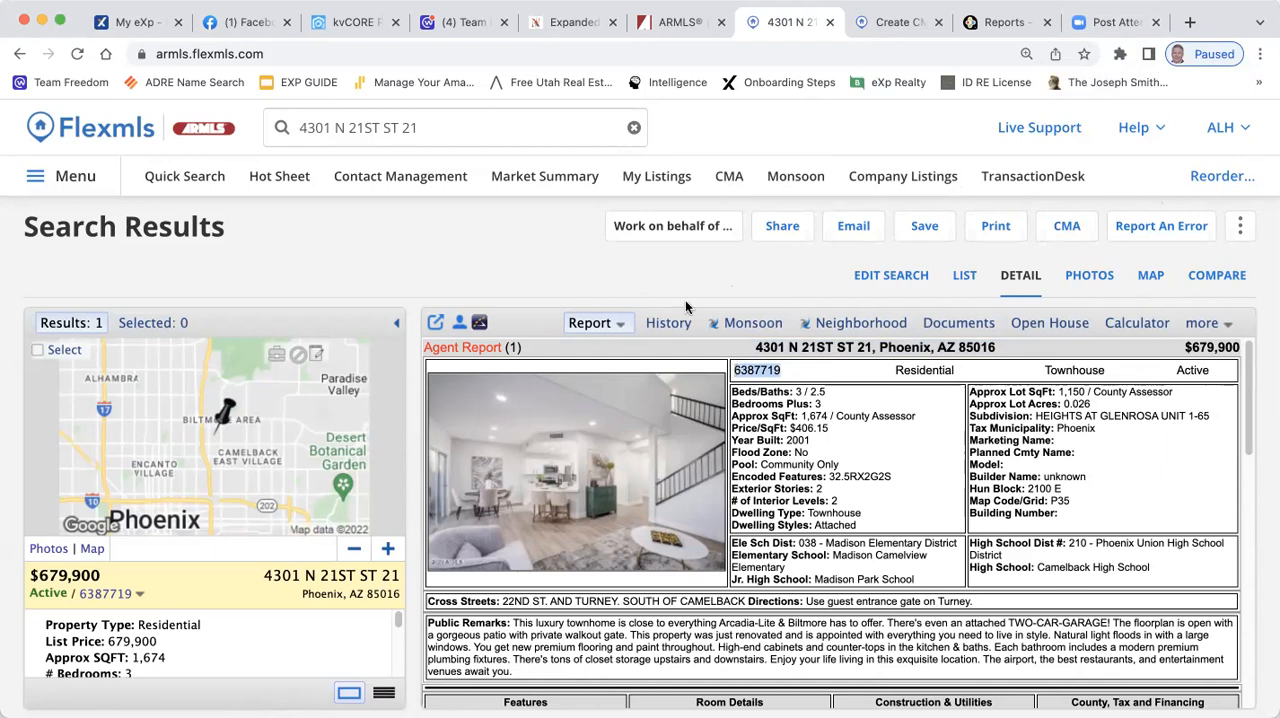
pyautogui.click(633, 127)
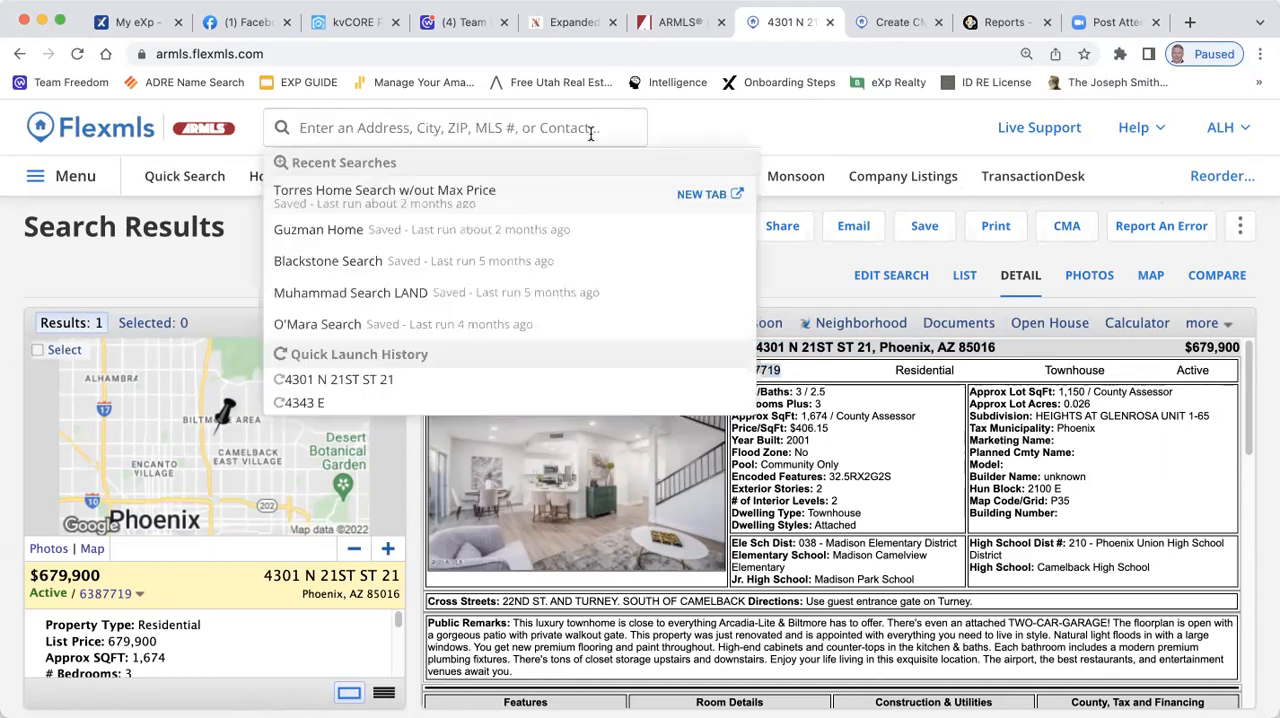
pyautogui.click(584, 132)
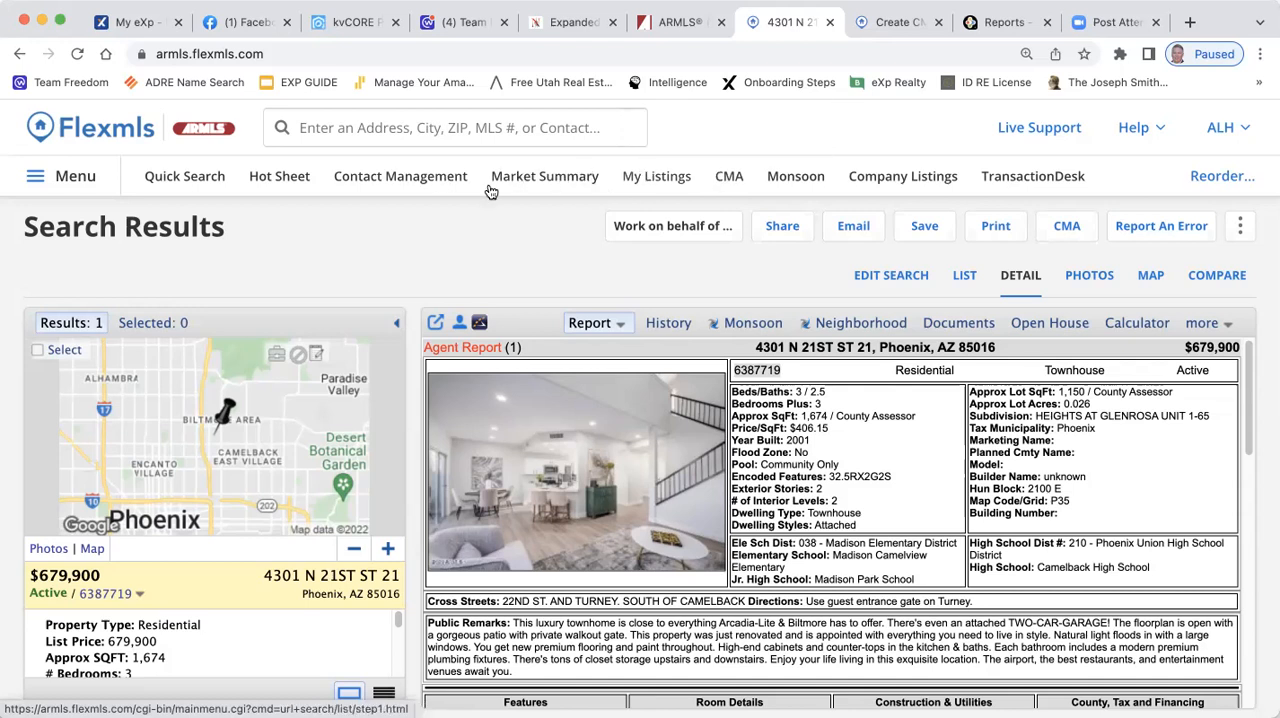
# Remove CMA from the favorite menu items and add it back as a favorite
pyautogui.click(37, 177)
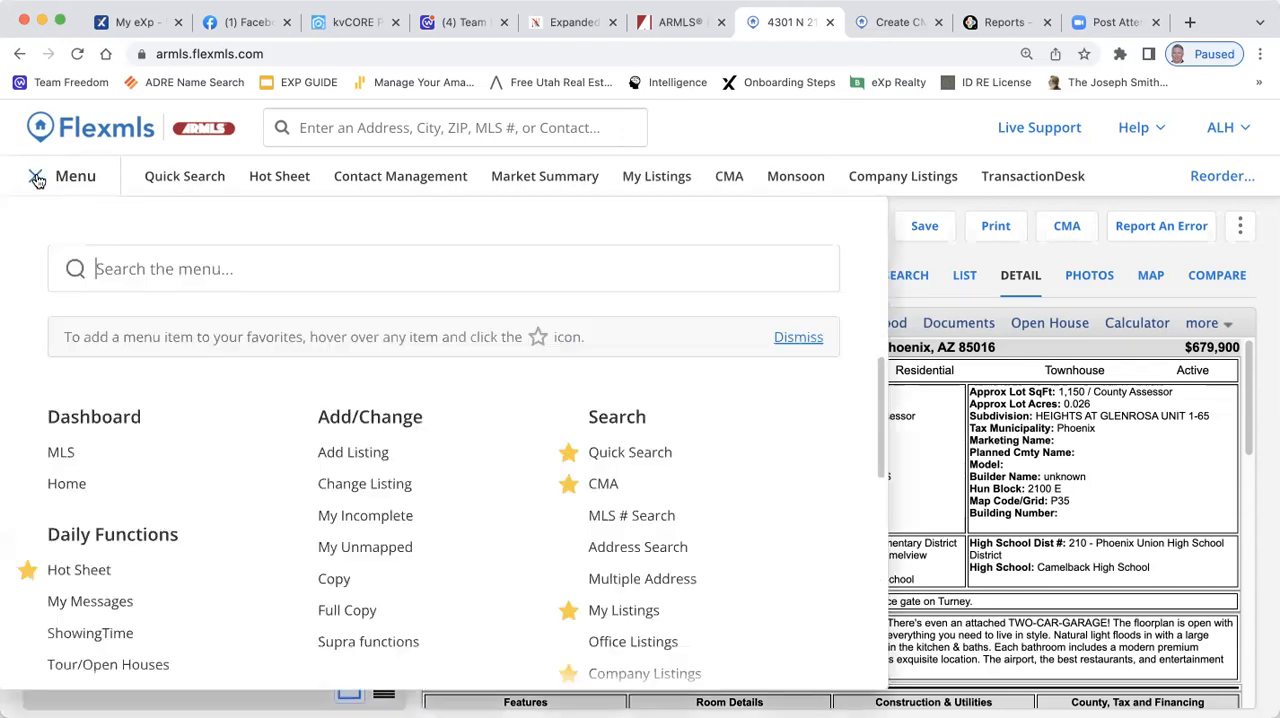
pyautogui.scroll(-3, 199, 467)
pyautogui.scroll(3, 199, 467)
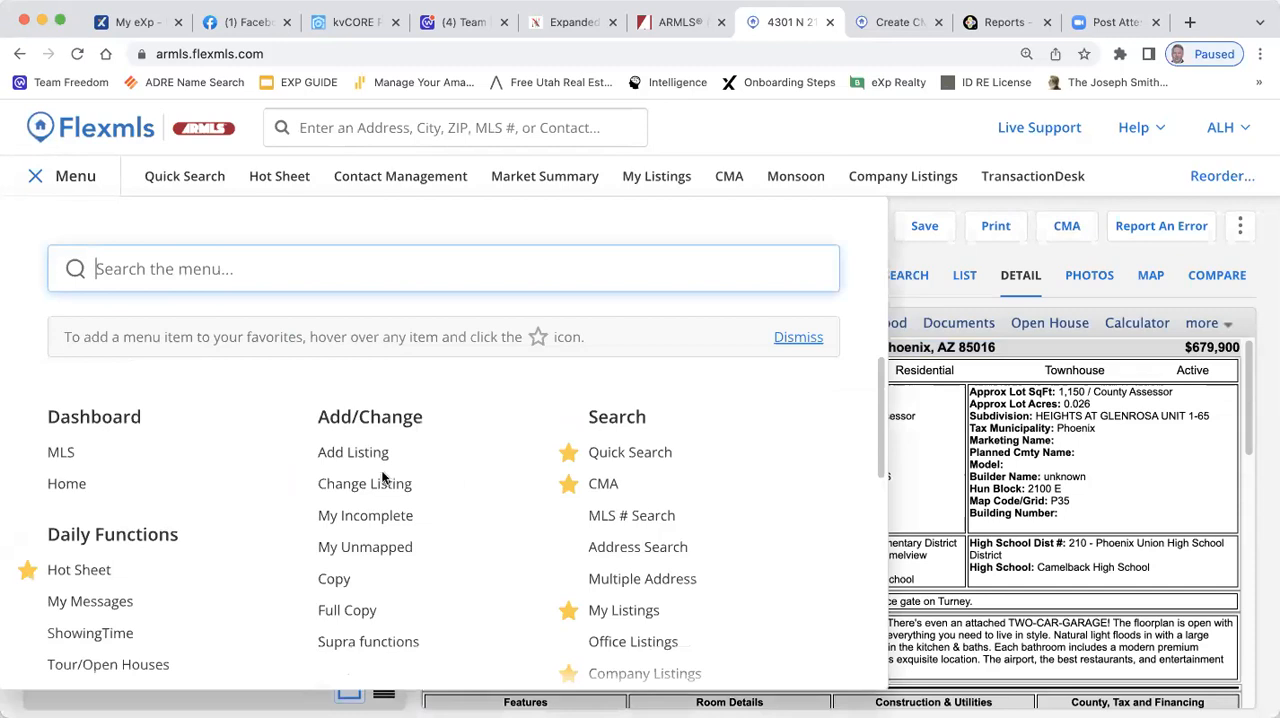
pyautogui.click(567, 488)
pyautogui.click(567, 487)
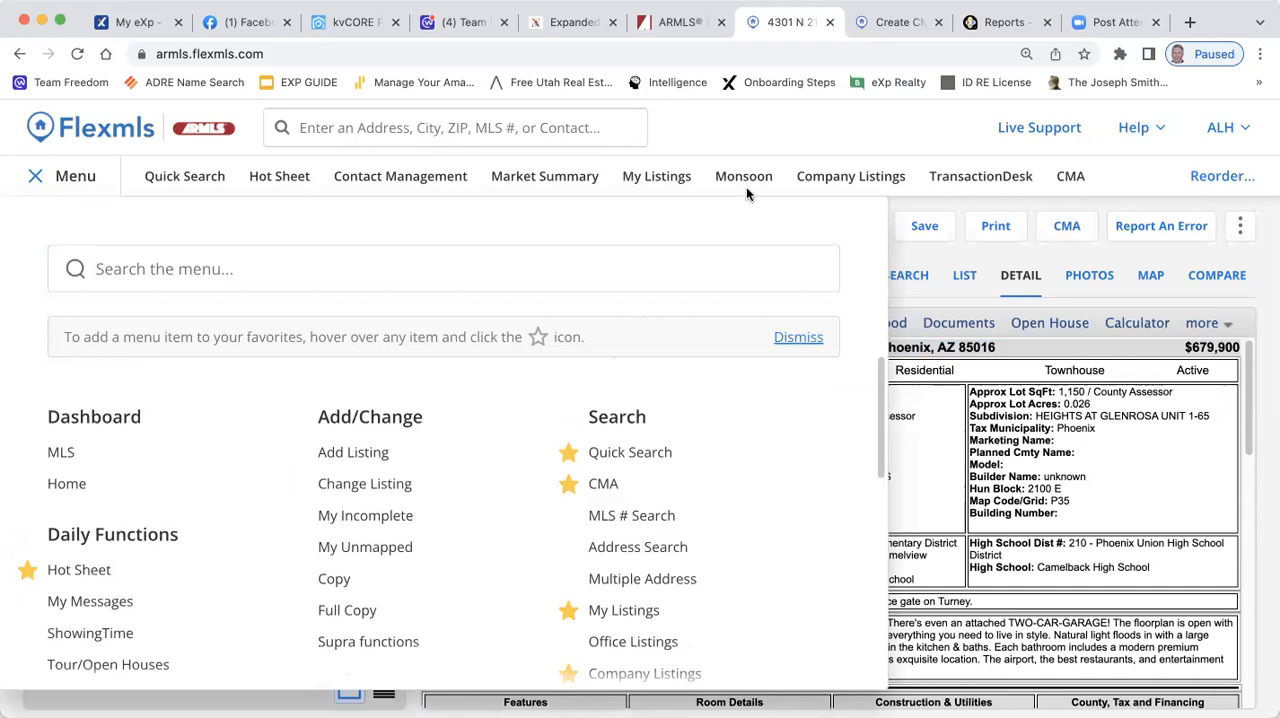
# Create a new CMA with the Residential property type and Price/SqFt as the statistical average field
pyautogui.click(1066, 178)
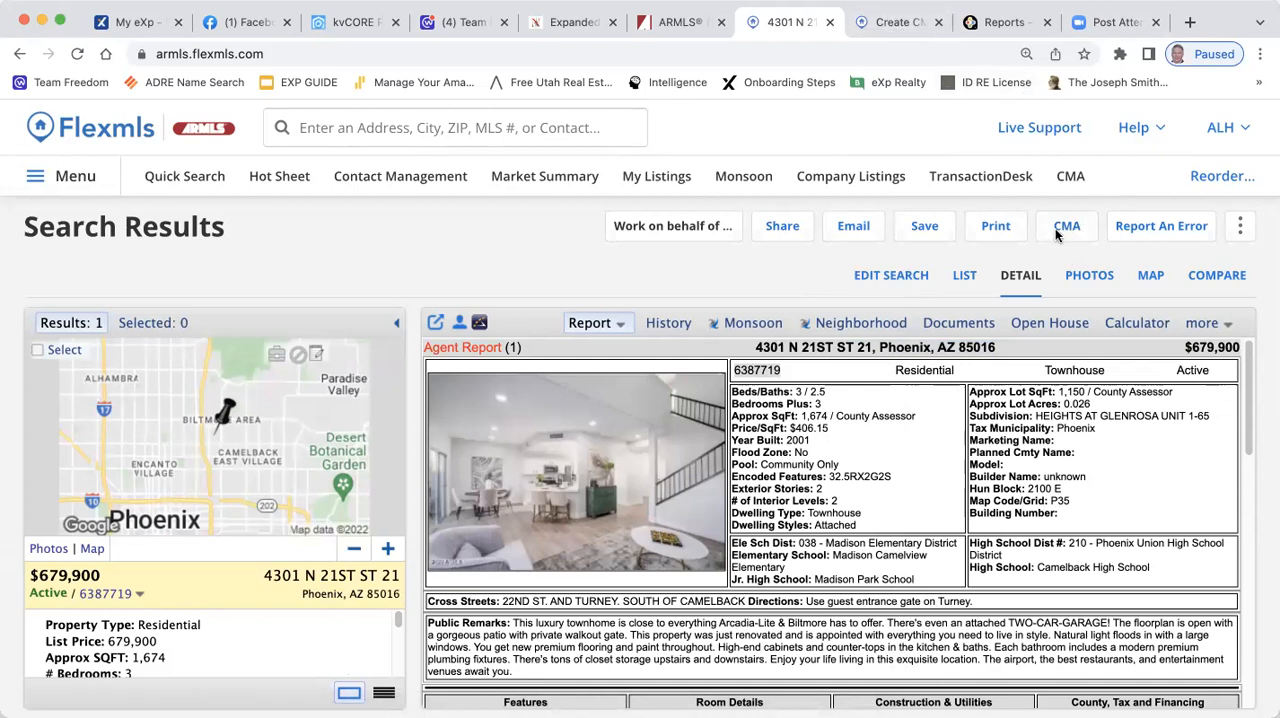
pyautogui.click(1069, 177)
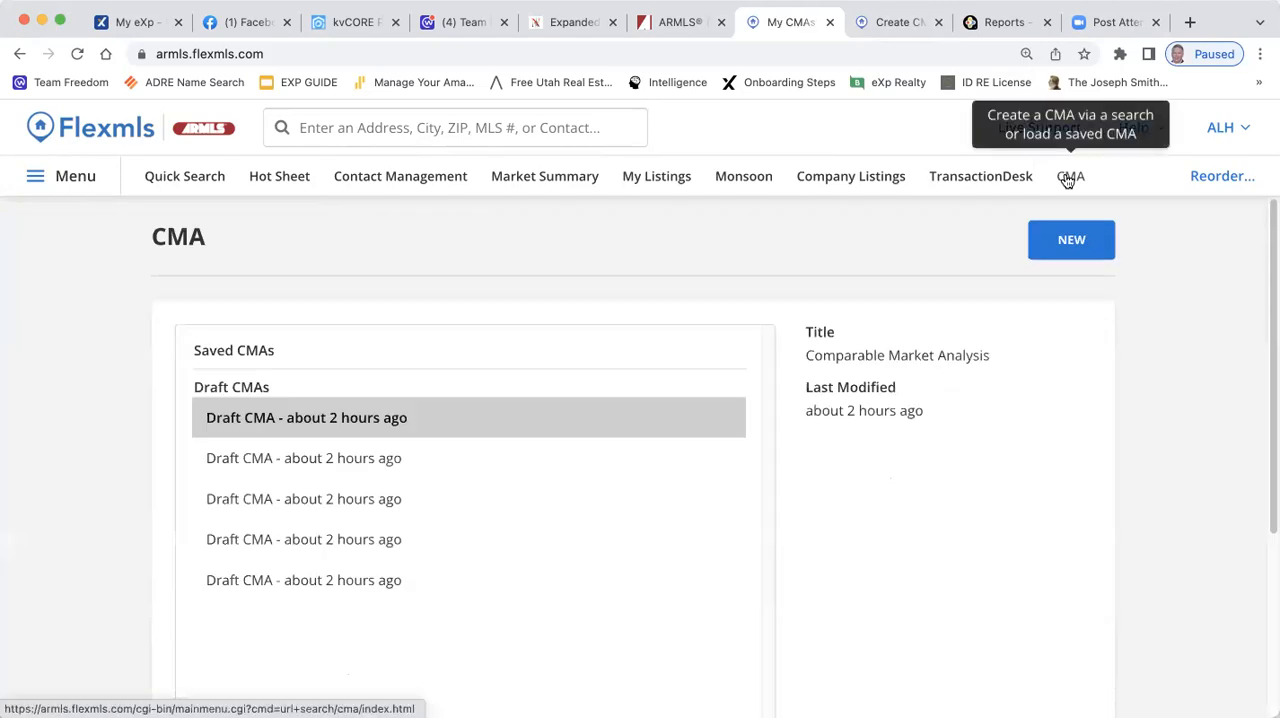
pyautogui.click(1069, 240)
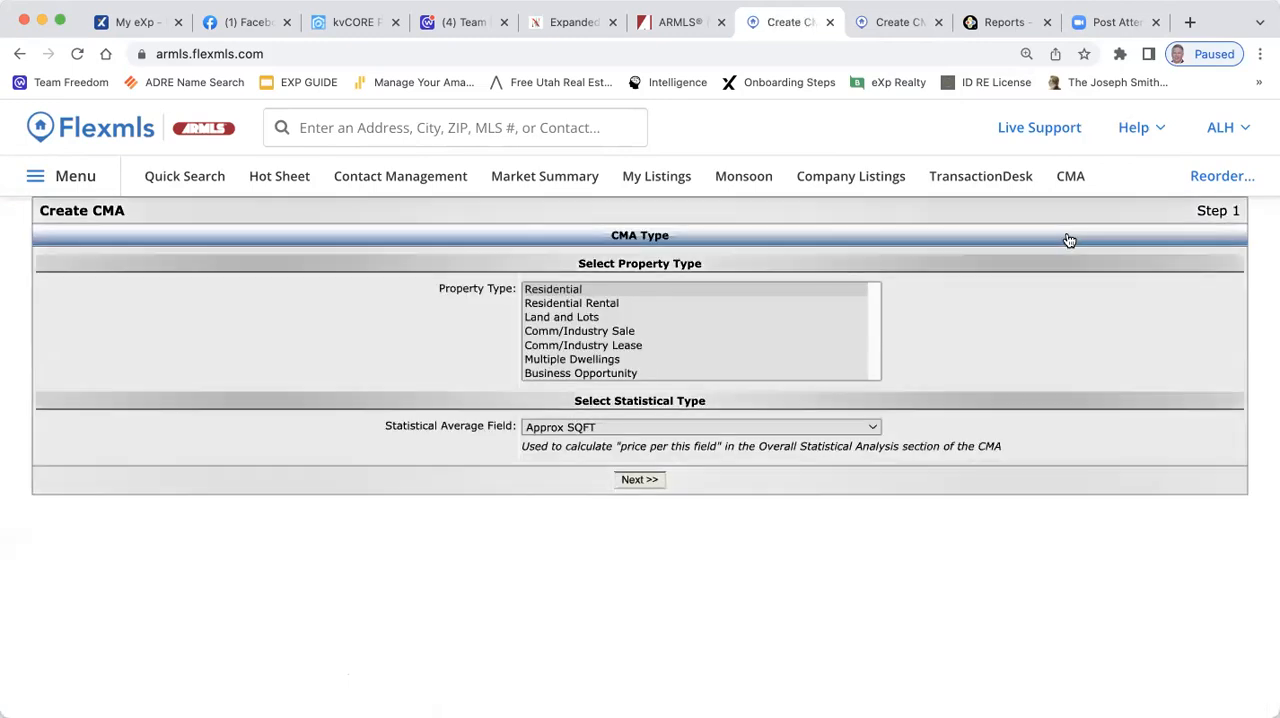
pyautogui.click(556, 293)
pyautogui.click(556, 428)
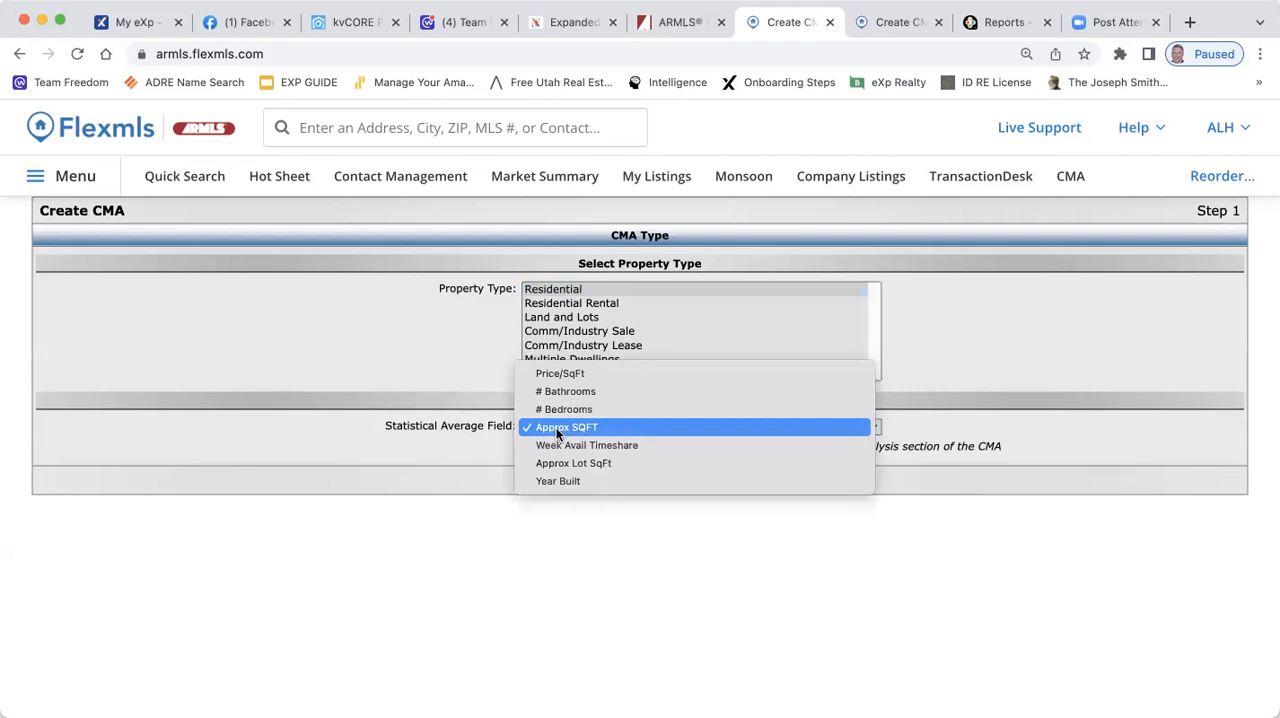
pyautogui.click(560, 373)
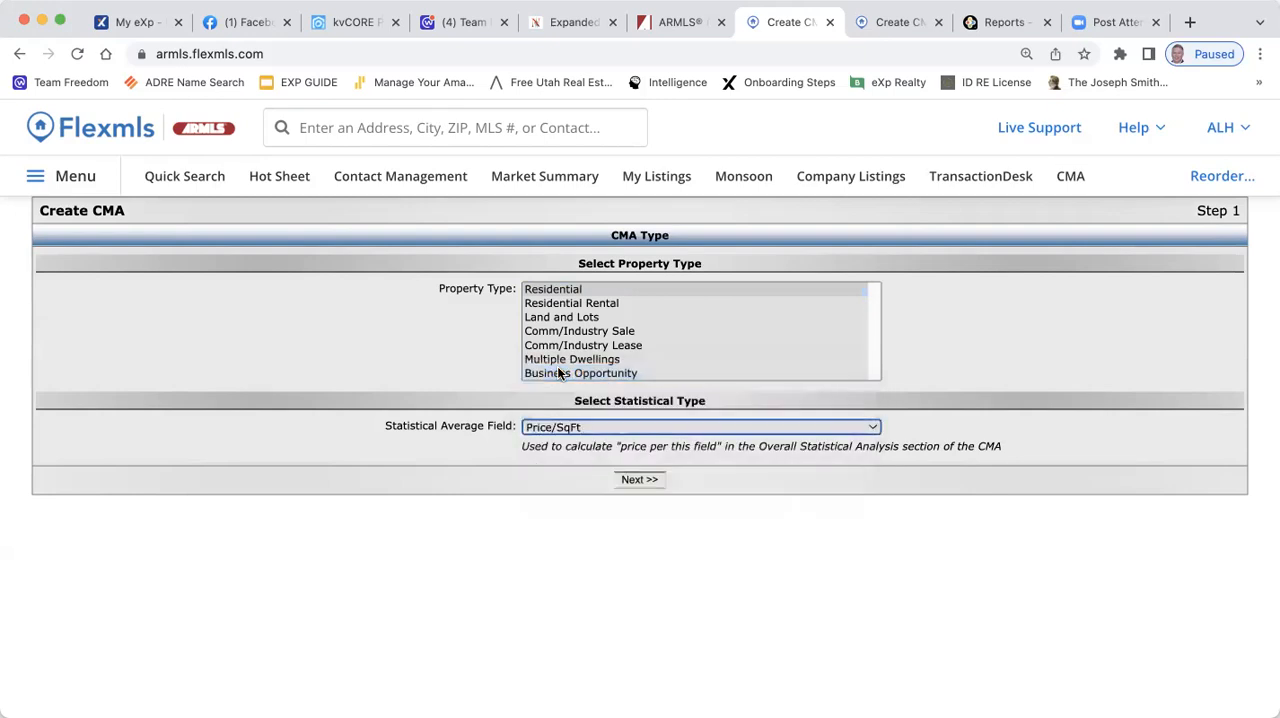
pyautogui.click(638, 480)
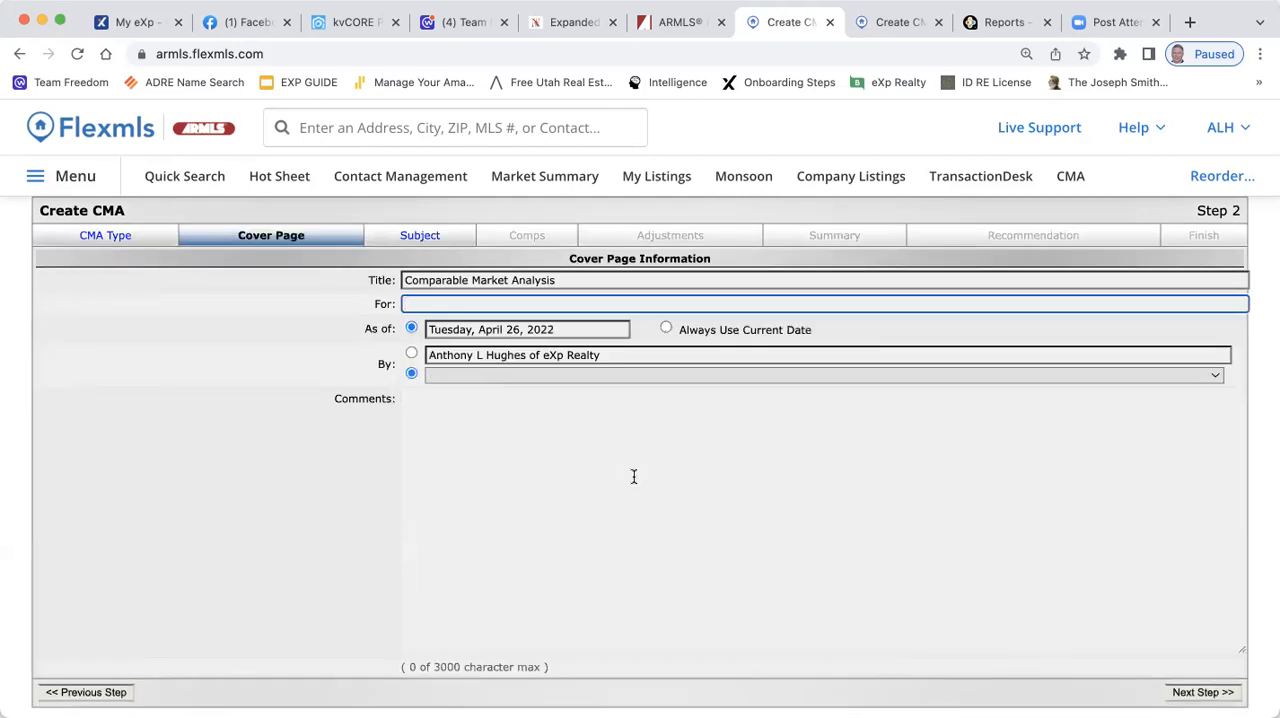
# Address the CMA cover page to the client family, leave the comments empty, and proceed to the subject property
pyautogui.write('Hughes')
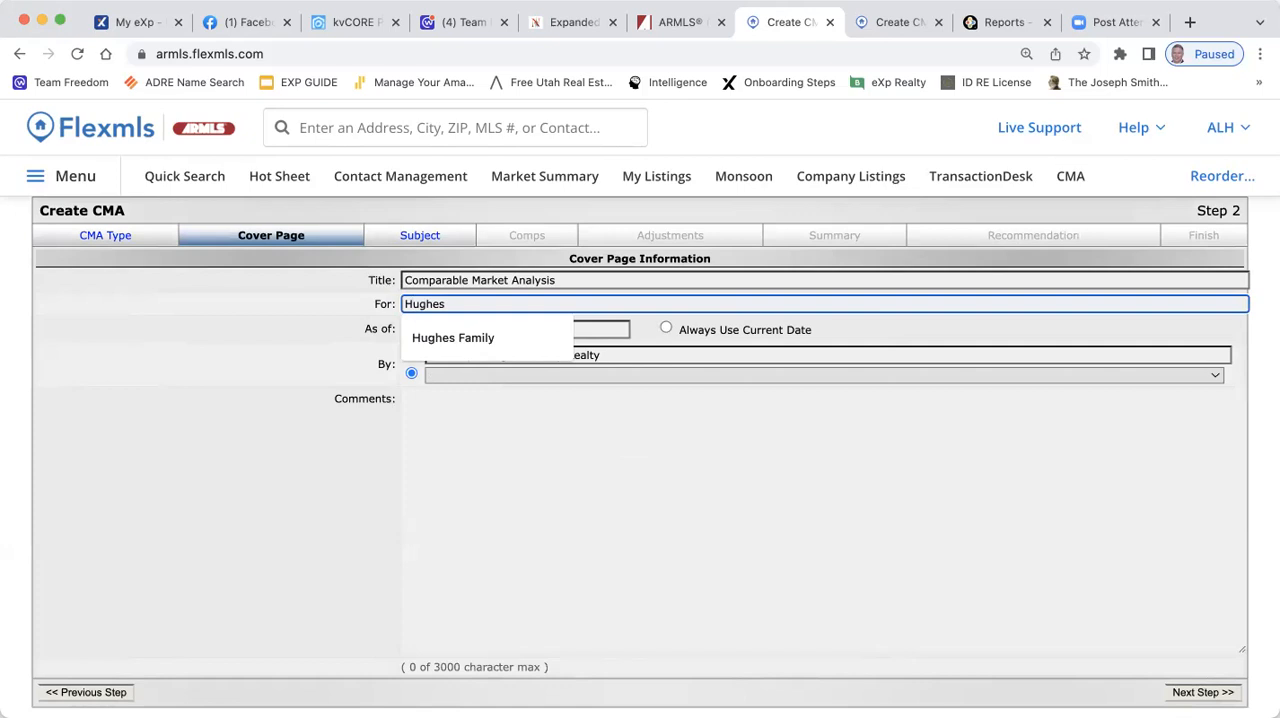
pyautogui.write(' Family')
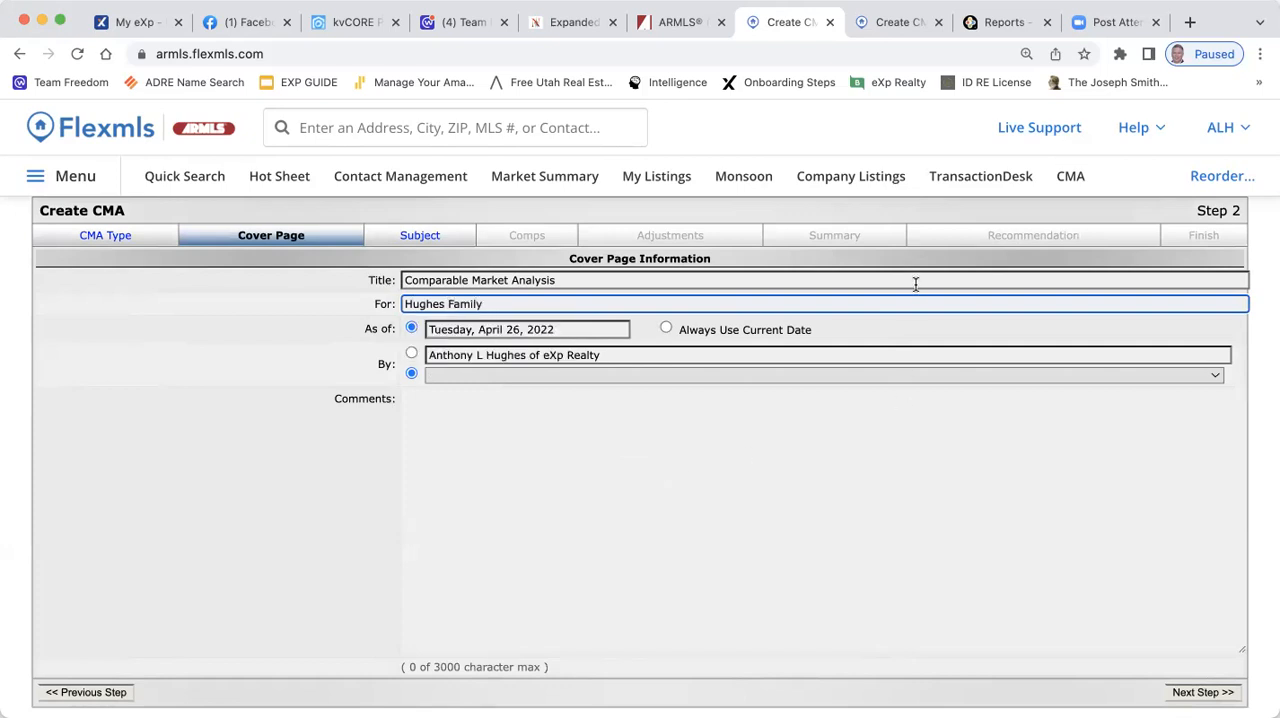
pyautogui.click(468, 419)
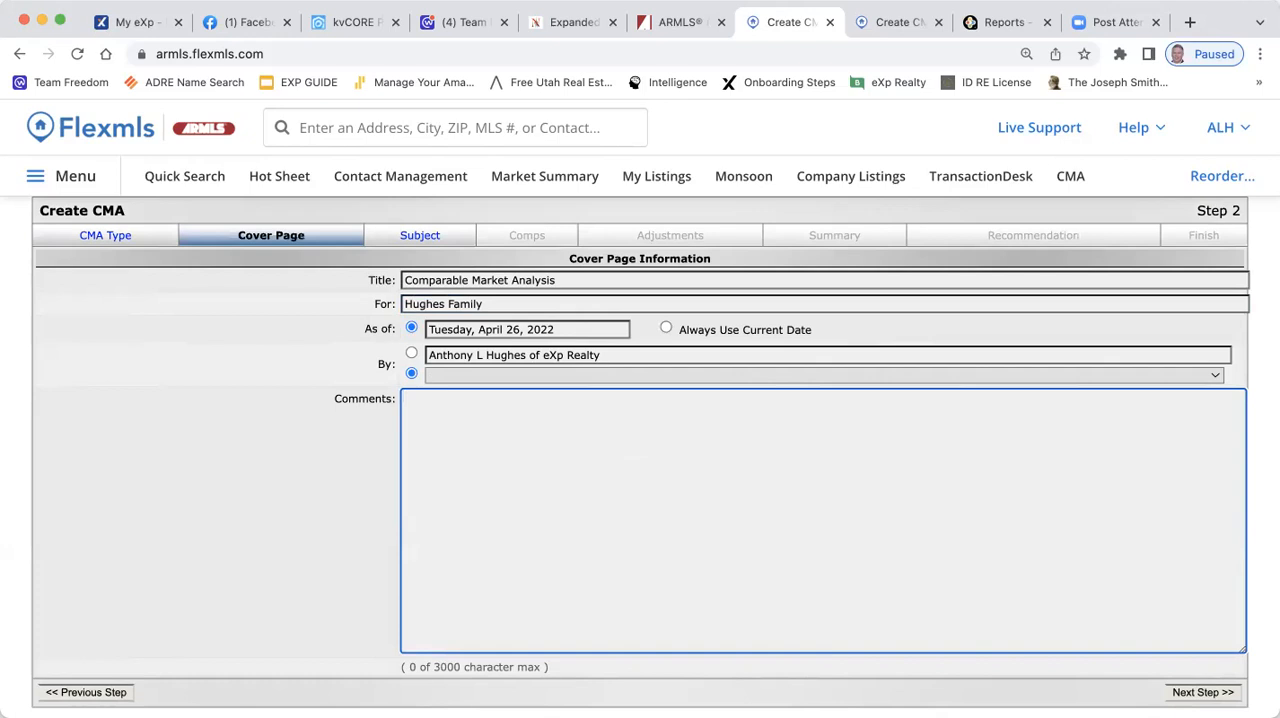
pyautogui.click(1228, 381)
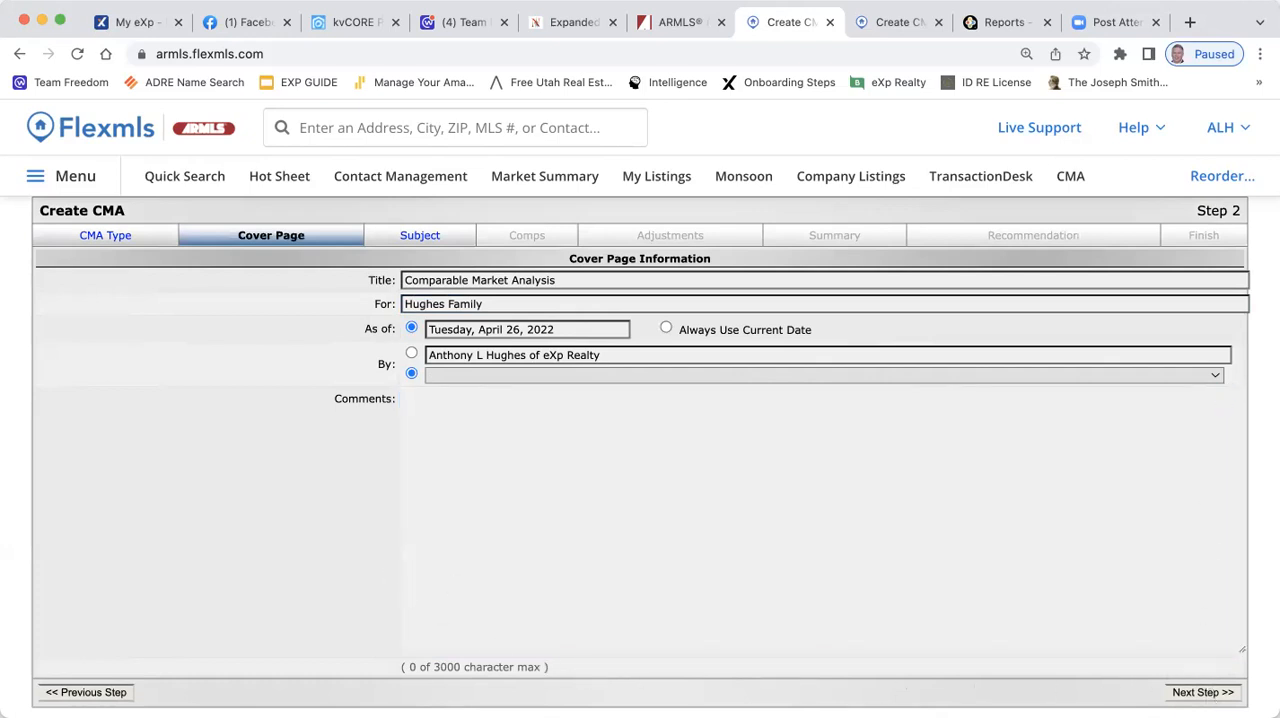
pyautogui.click(1199, 693)
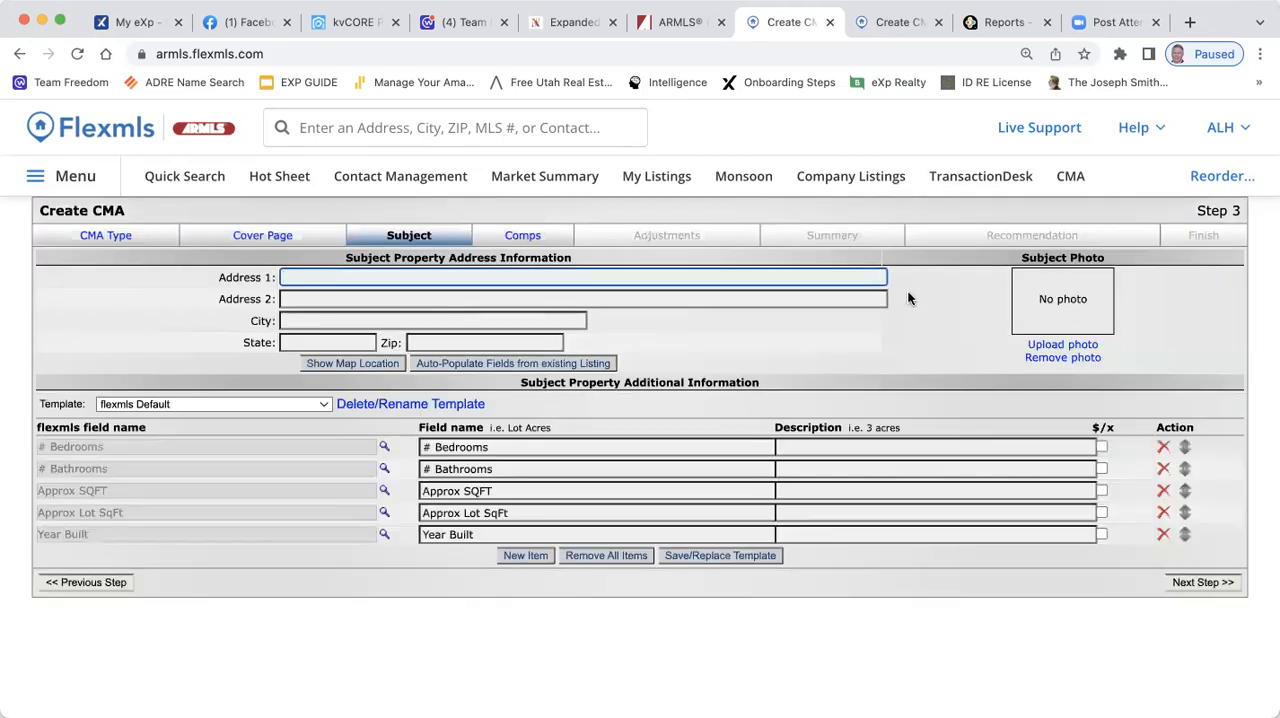
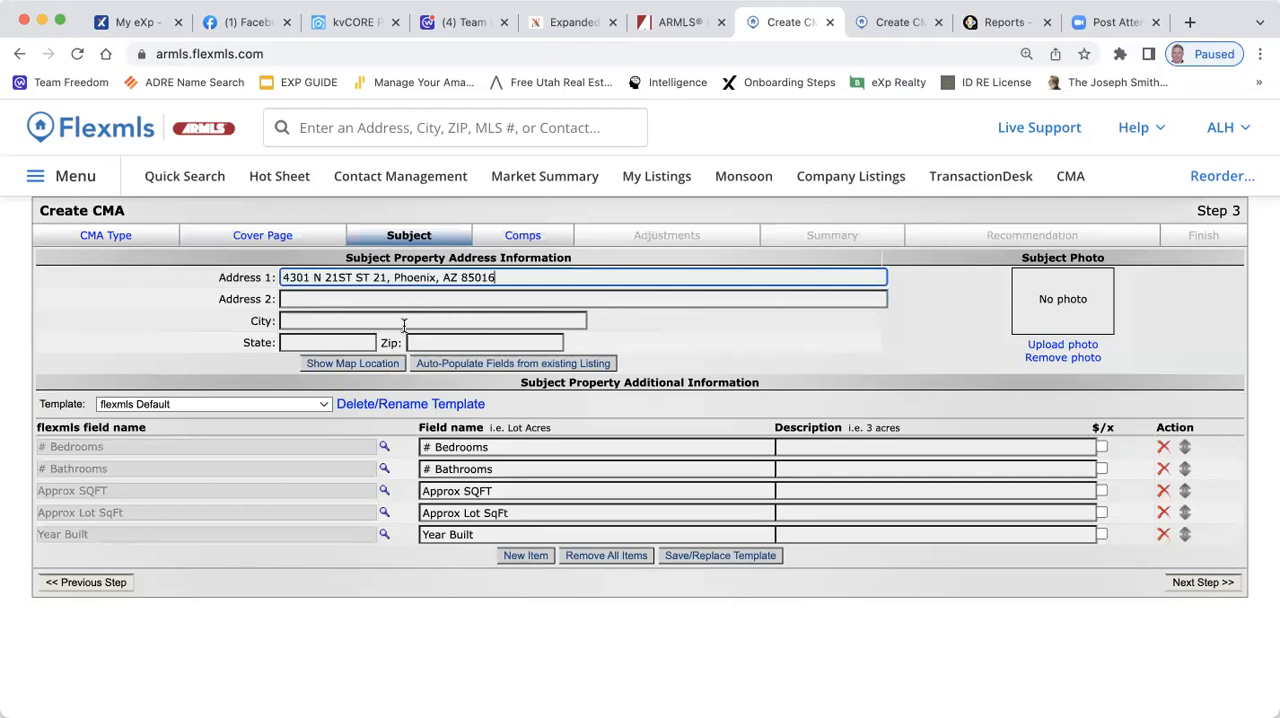
# Paste the listing's full address into Address 1 and fill in city Phoenix, state AZ and the ZIP code
pyautogui.click(311, 316)
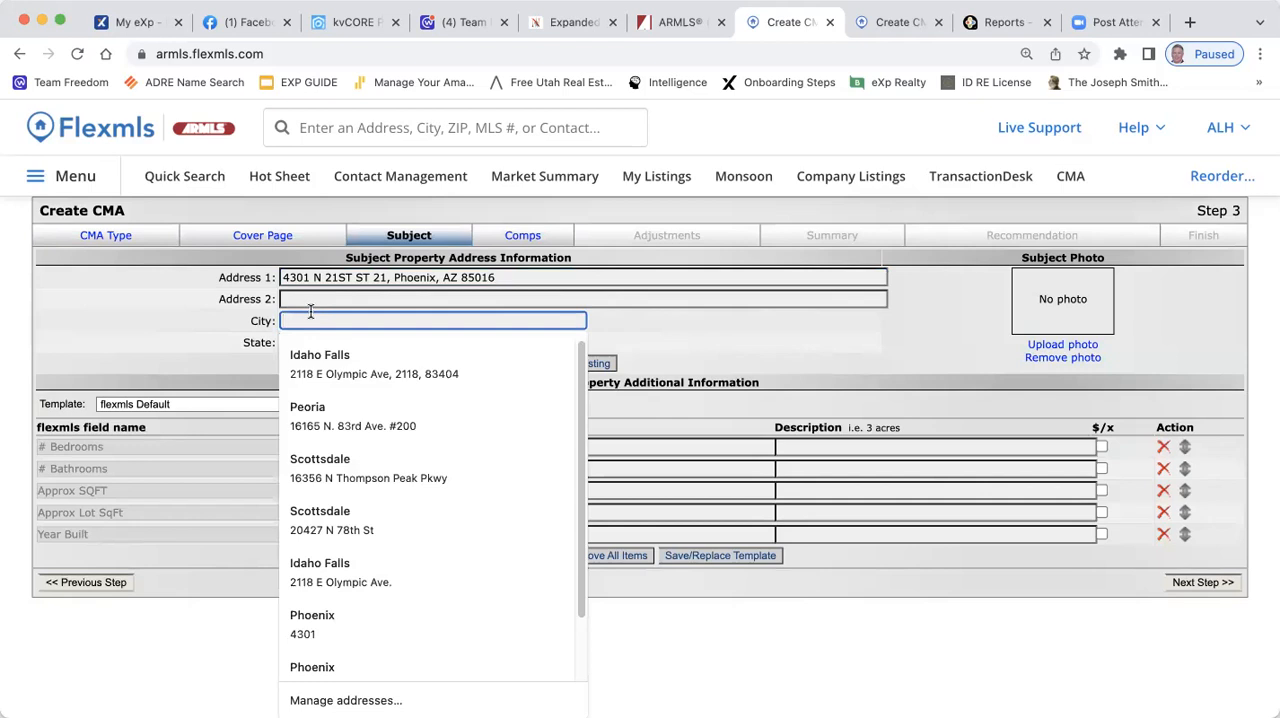
pyautogui.write('Phoenix')
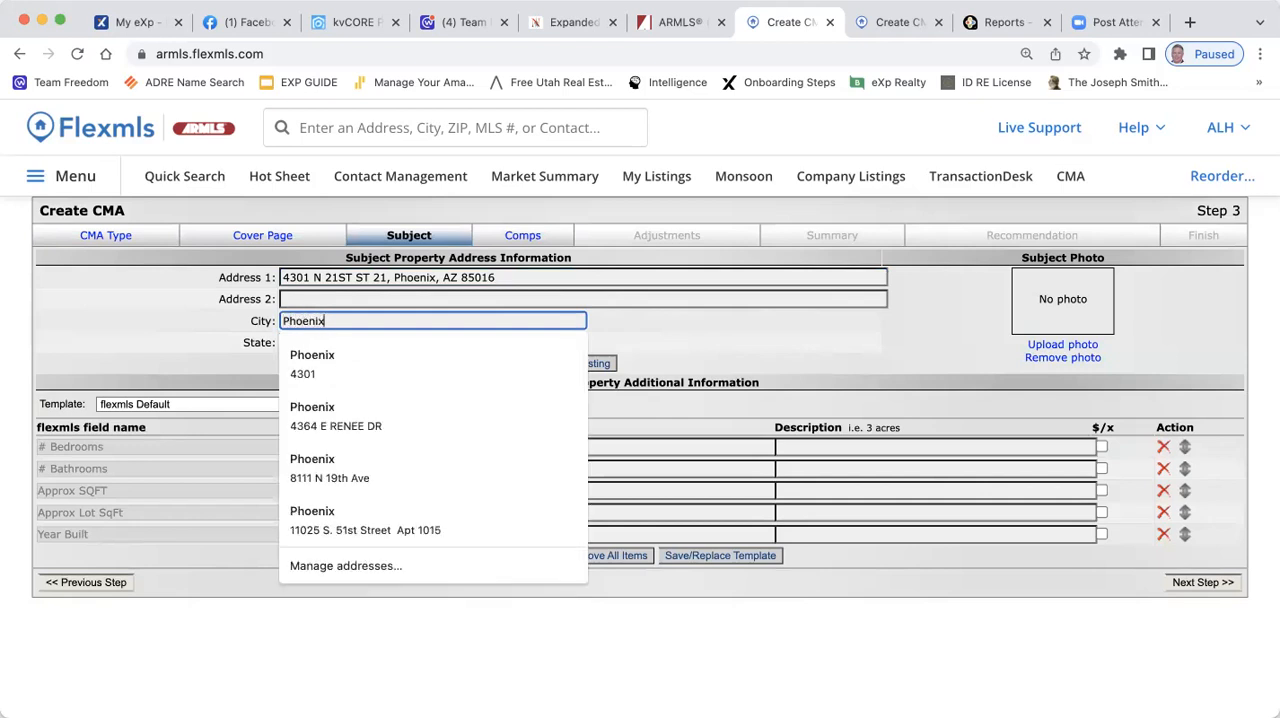
pyautogui.click(610, 347)
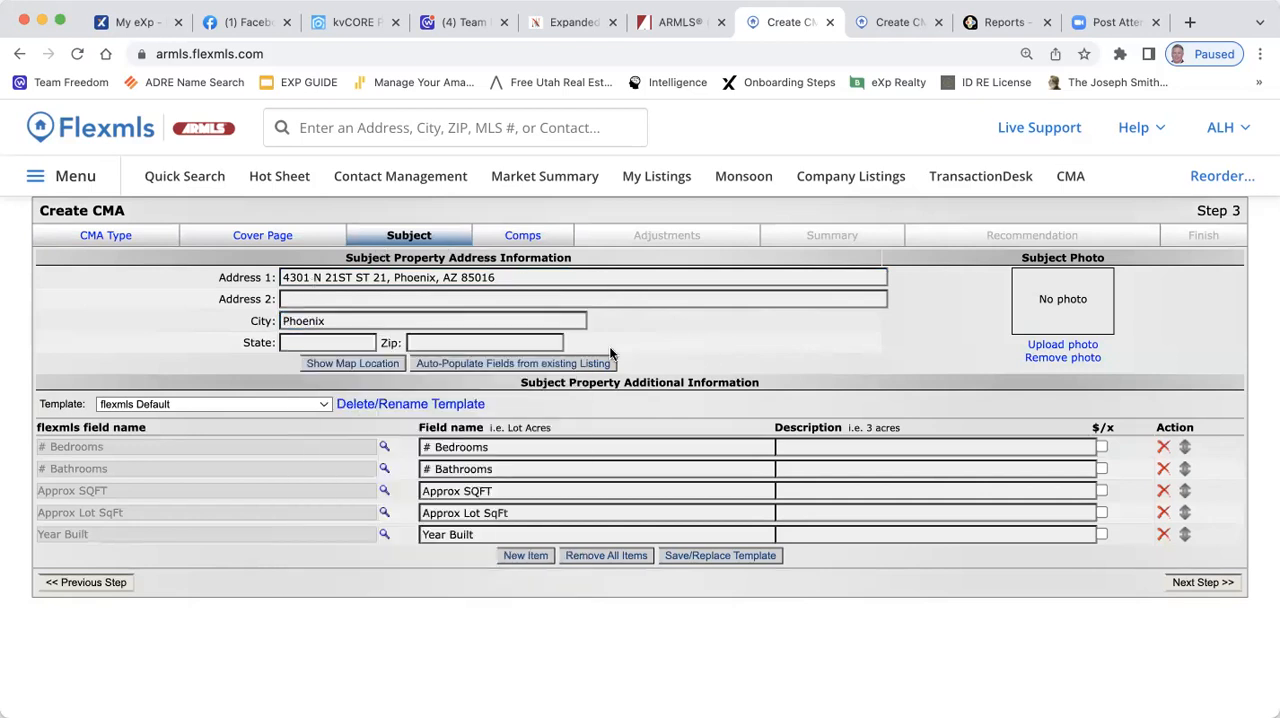
pyautogui.click(445, 341)
pyautogui.write('85016')
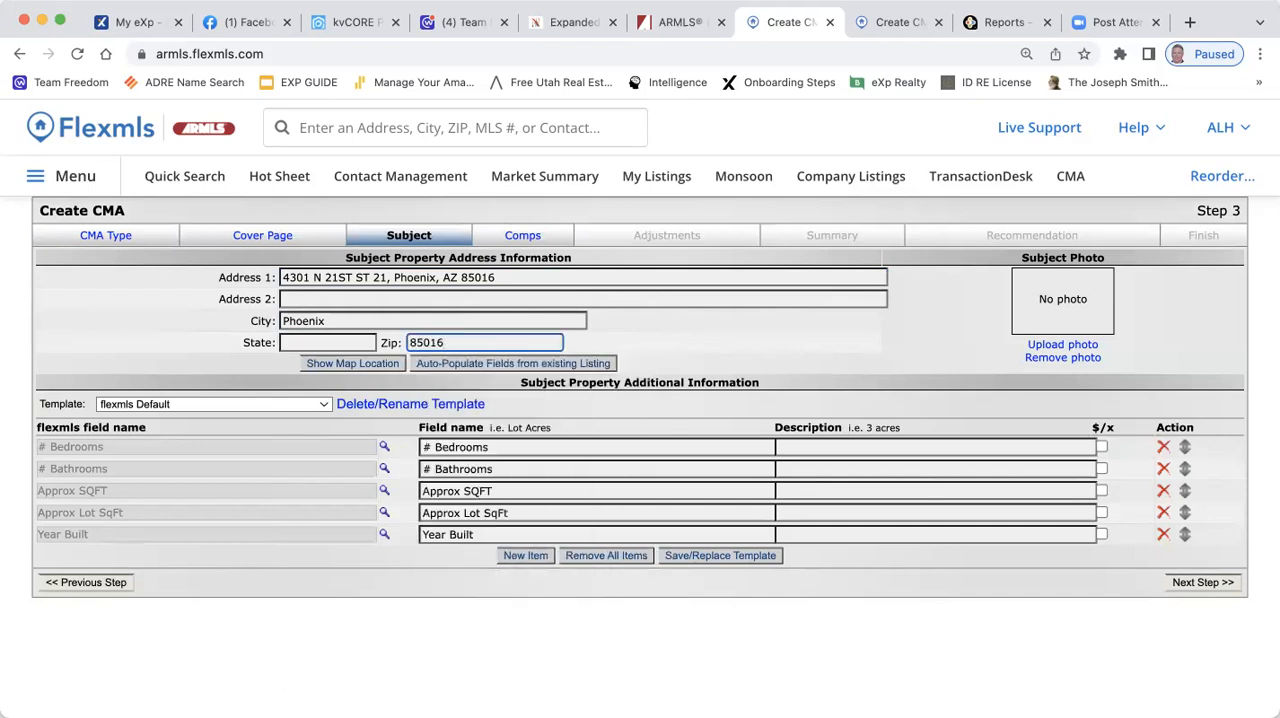
pyautogui.click(348, 345)
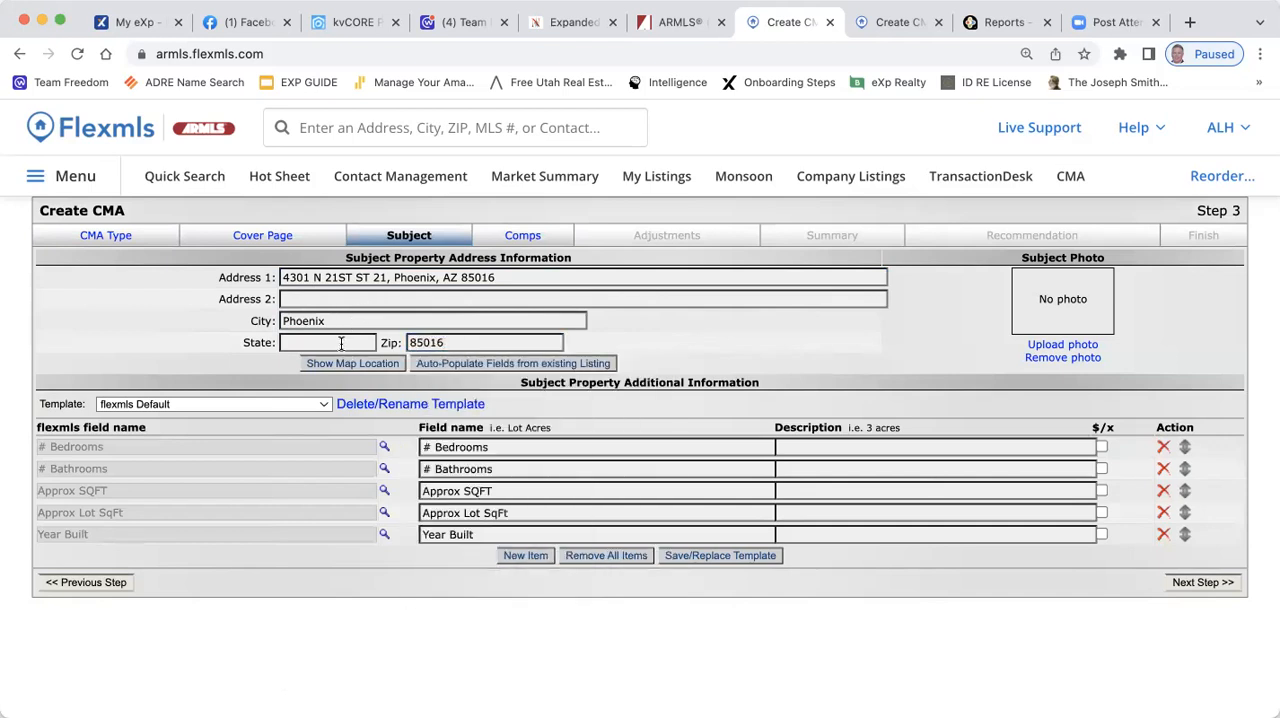
pyautogui.write('AZ')
# Trim Address 1 to the street number and street name, and enter the unit number in Address 2
pyautogui.click(524, 277)
pyautogui.press('BackSpace')
pyautogui.press('BackSpace')
pyautogui.press('BackSpace')
pyautogui.press('BackSpace')
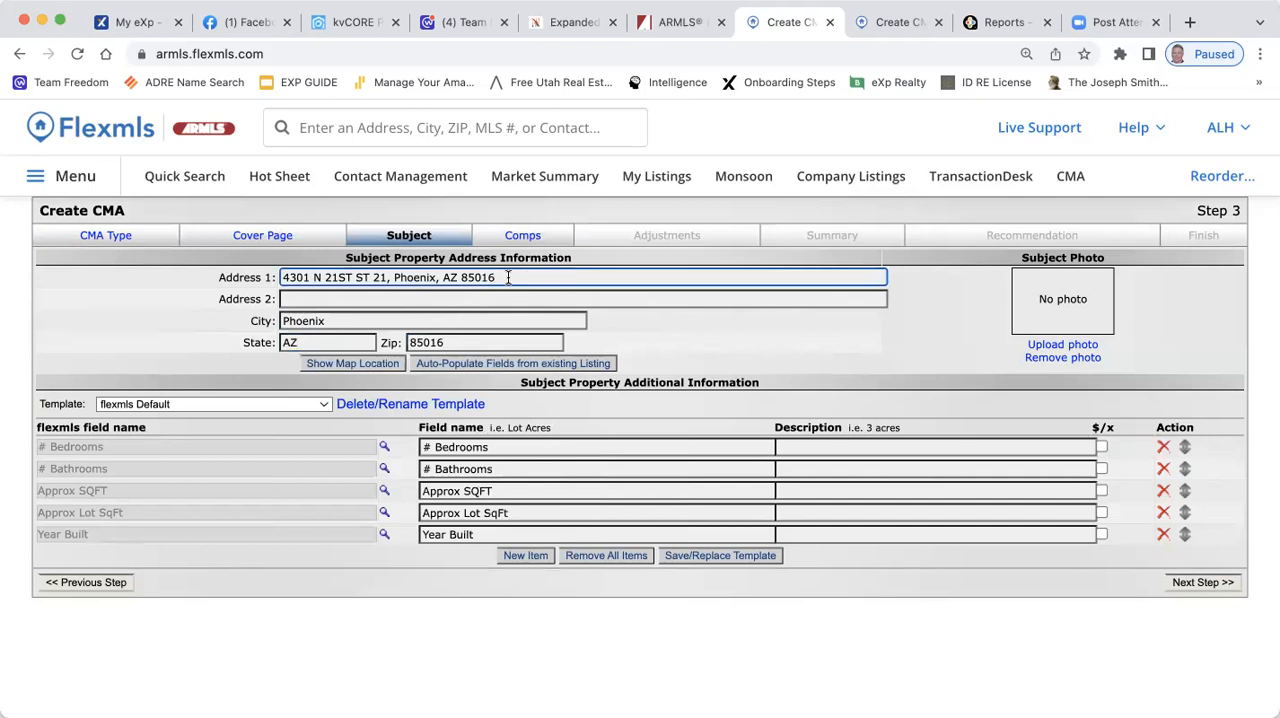
pyautogui.press('BackSpace')
pyautogui.press('BackSpace')
pyautogui.press('BackSpace')
pyautogui.press('BackSpace')
pyautogui.press('BackSpace')
pyautogui.press('BackSpace')
pyautogui.press('BackSpace')
pyautogui.press('BackSpace')
pyautogui.press('BackSpace')
pyautogui.press('BackSpace')
pyautogui.press('BackSpace')
pyautogui.press('BackSpace')
pyautogui.press('BackSpace')
pyautogui.press('BackSpace')
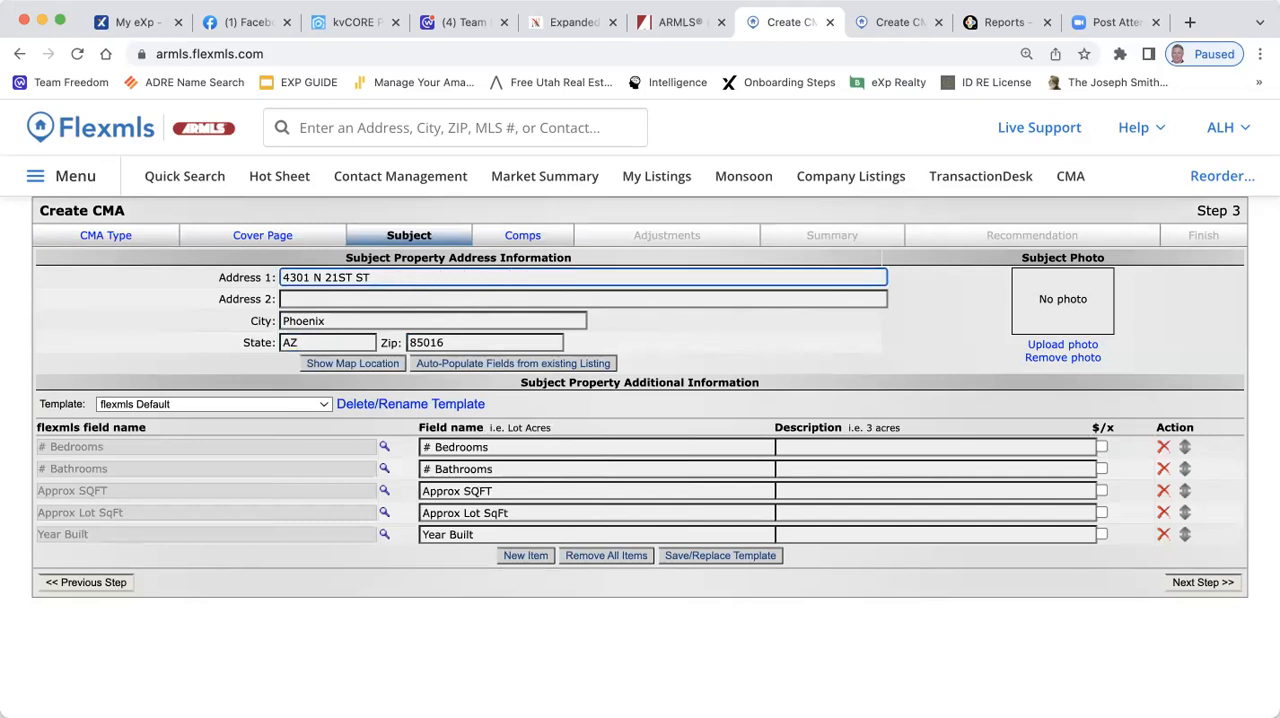
pyautogui.click(460, 298)
pyautogui.write('21')
pyautogui.click(767, 318)
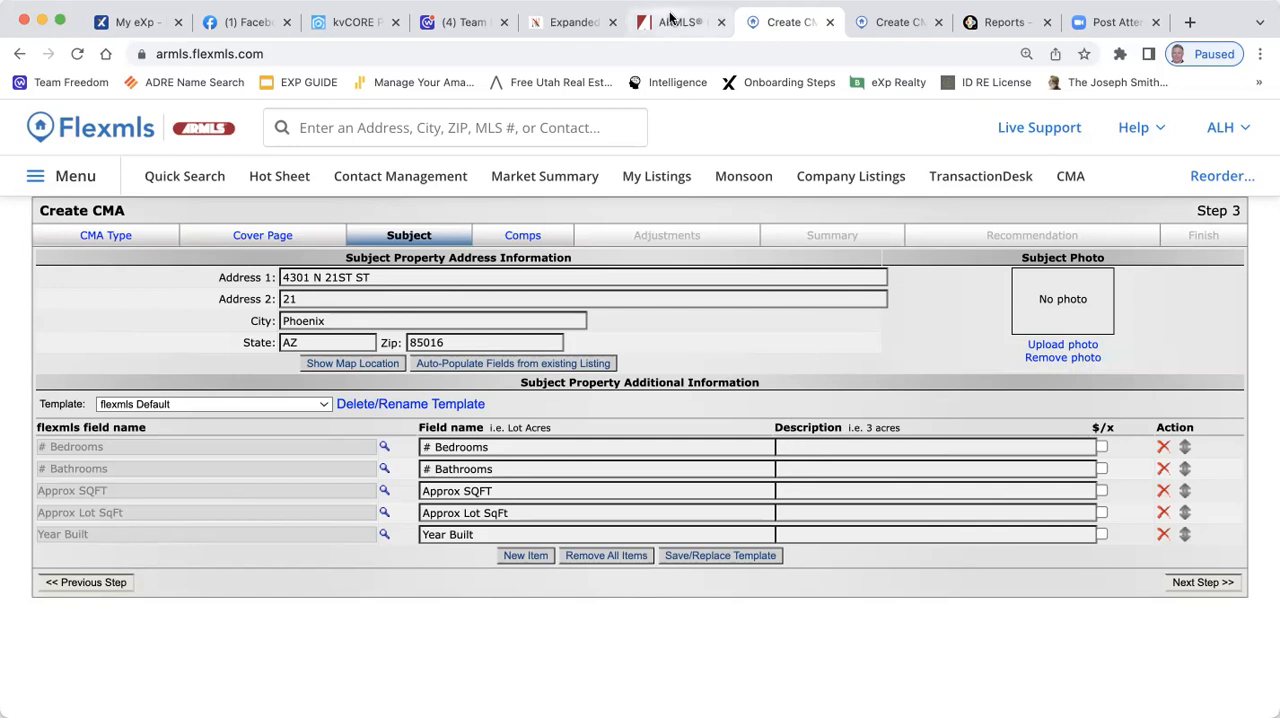
# Open another Flexmls session from the ARMLS site and search for the subject property's address to show its listing
pyautogui.click(899, 22)
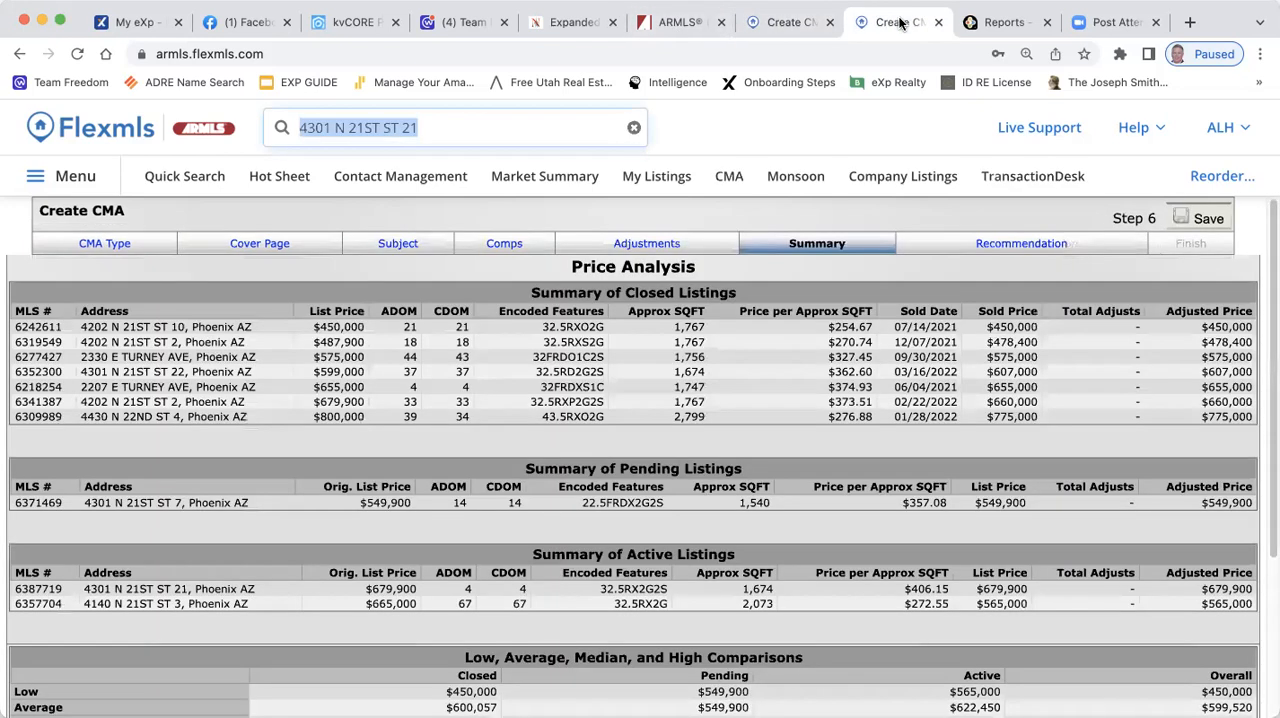
pyautogui.click(788, 22)
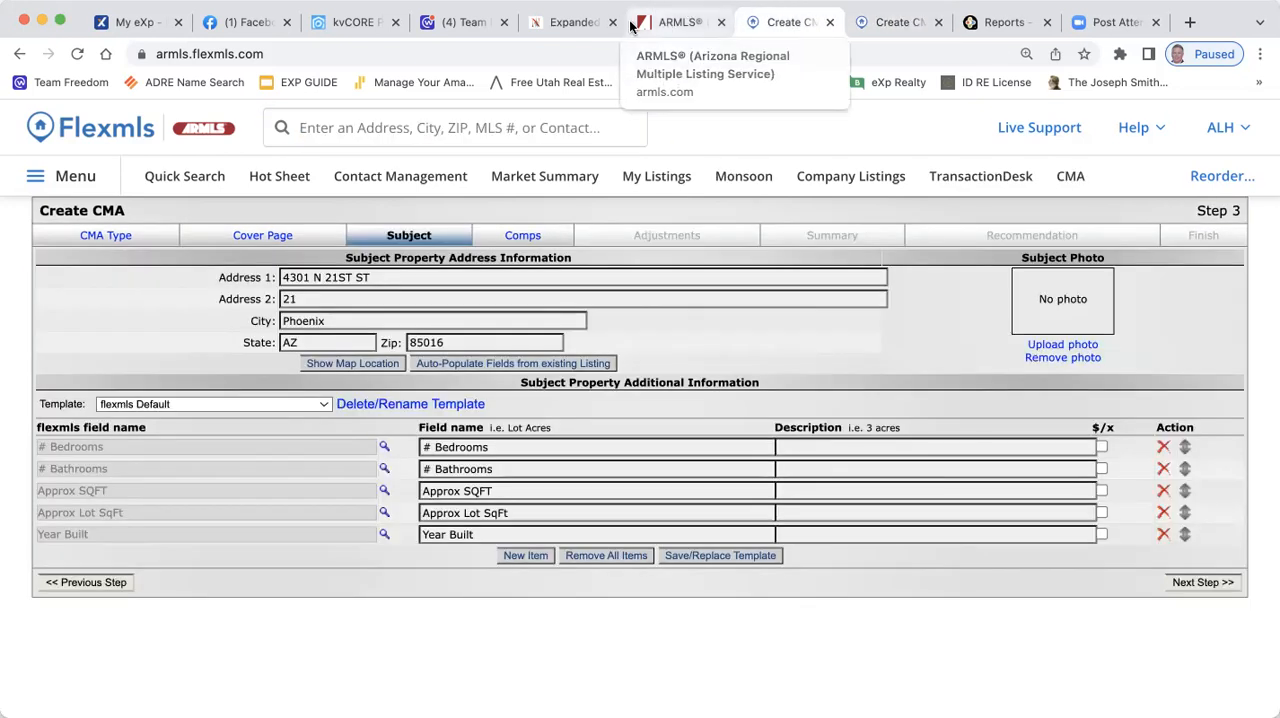
pyautogui.click(688, 22)
pyautogui.moveTo(690, 127)
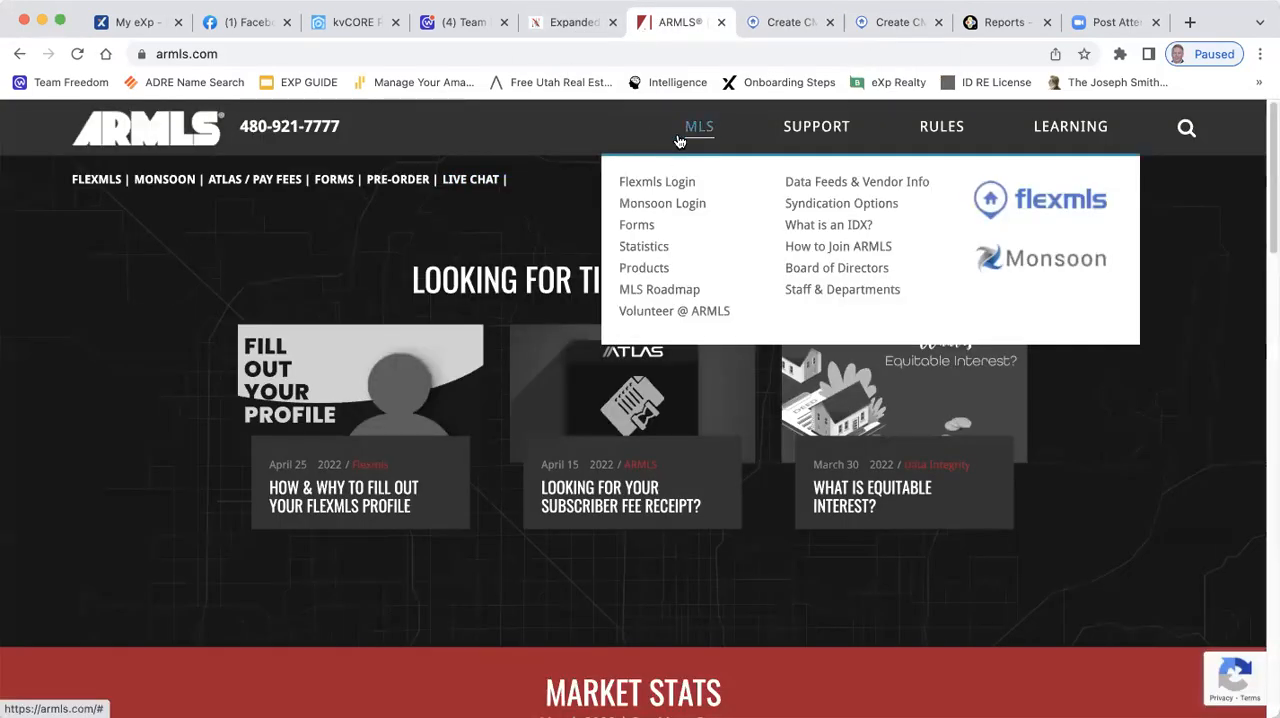
pyautogui.click(650, 180)
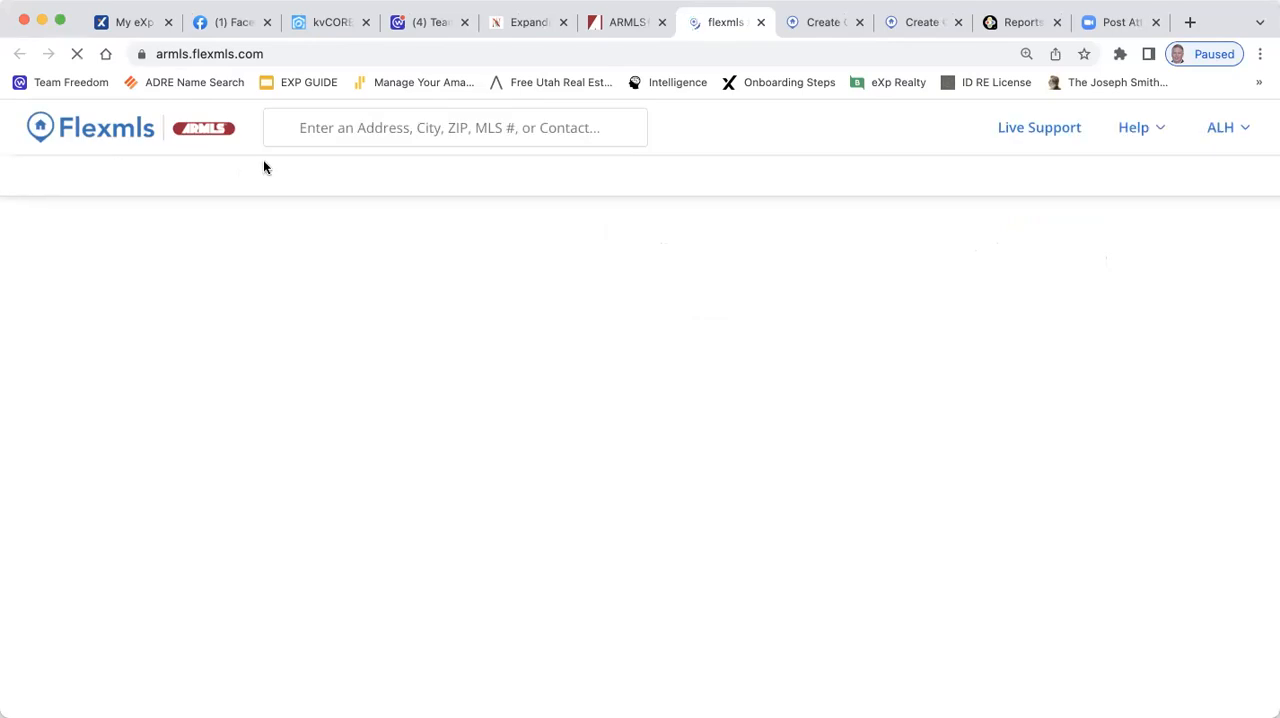
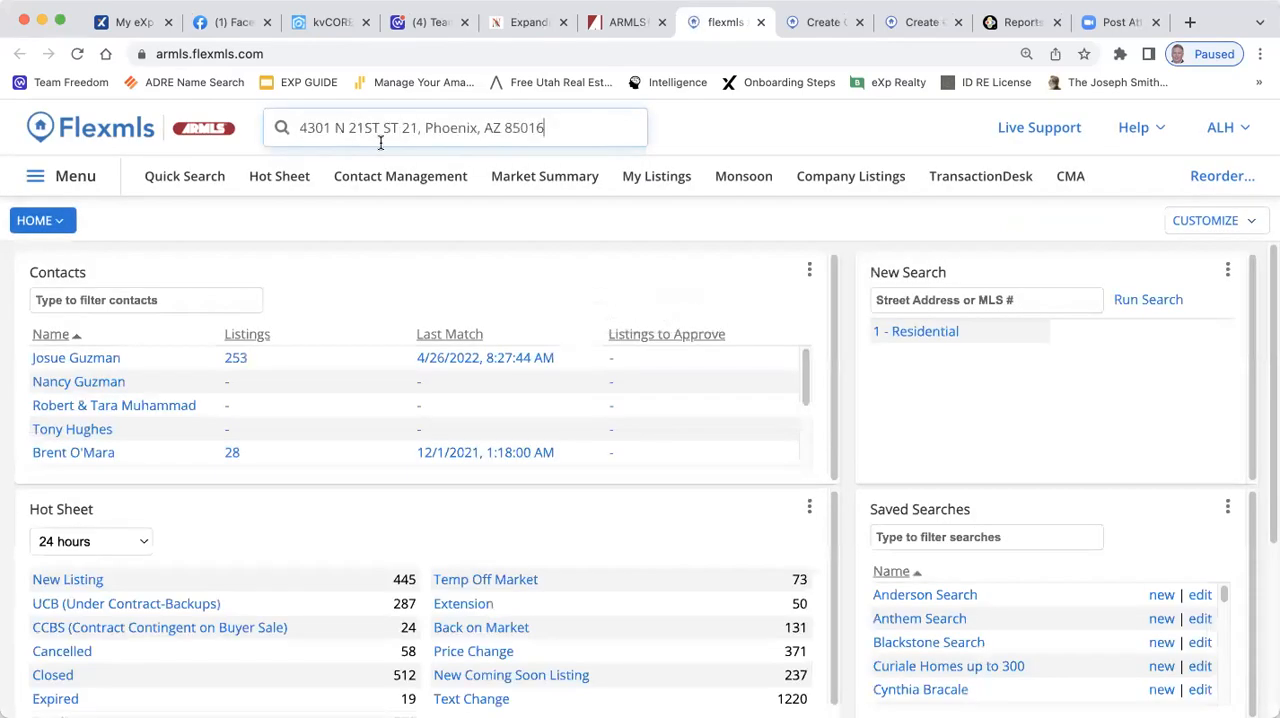
pyautogui.click(443, 194)
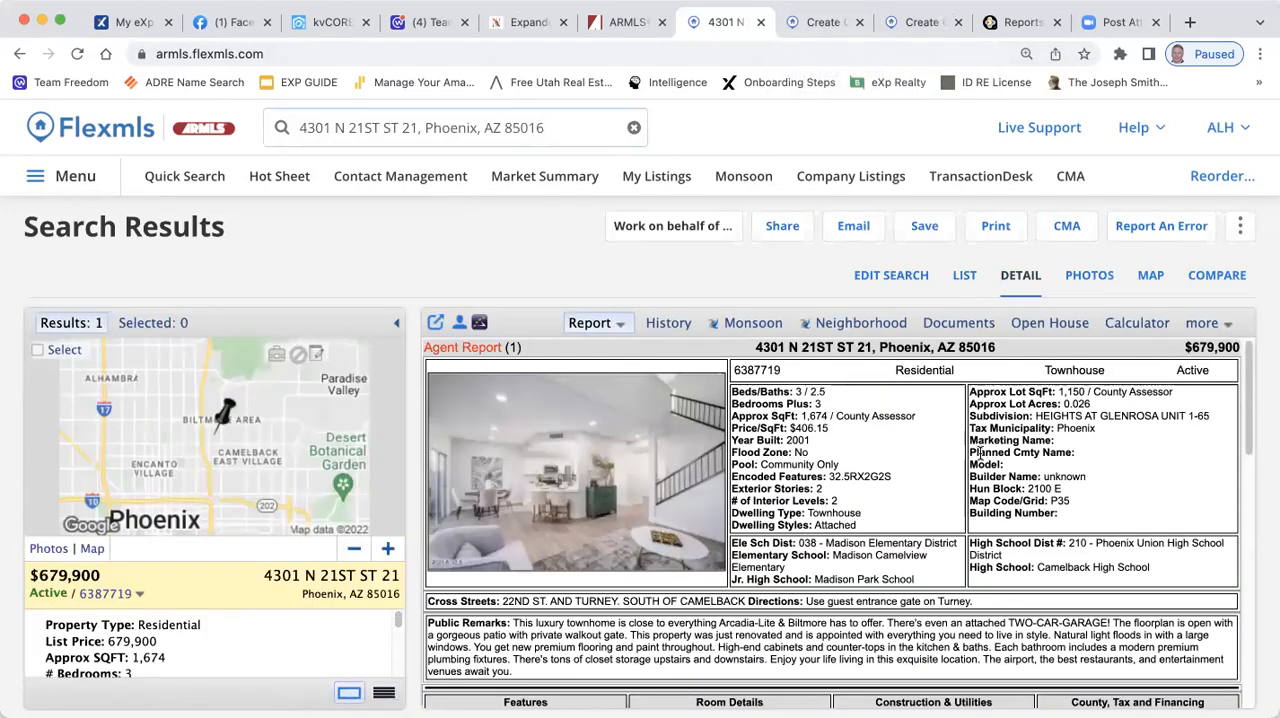
# Check the listing's agent report and enter 3 for # Bedrooms and 2.5 for # Bathrooms in the CMA subject details
pyautogui.click(817, 24)
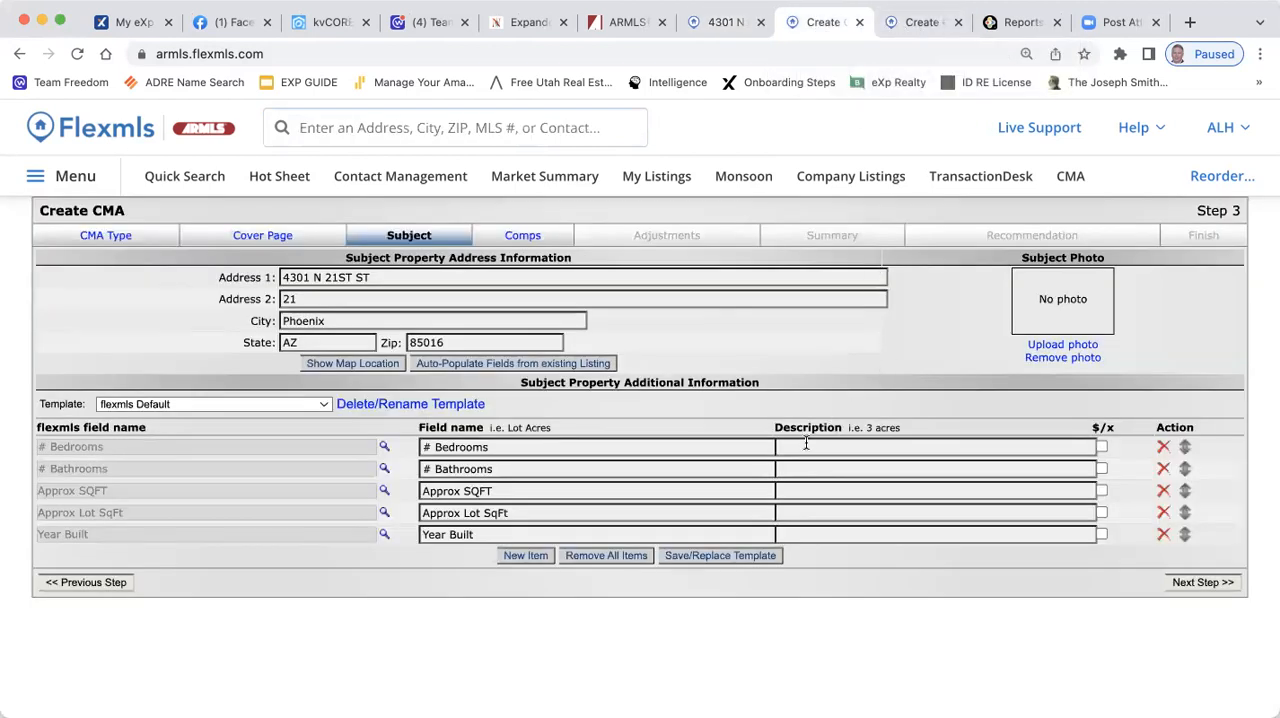
pyautogui.click(728, 26)
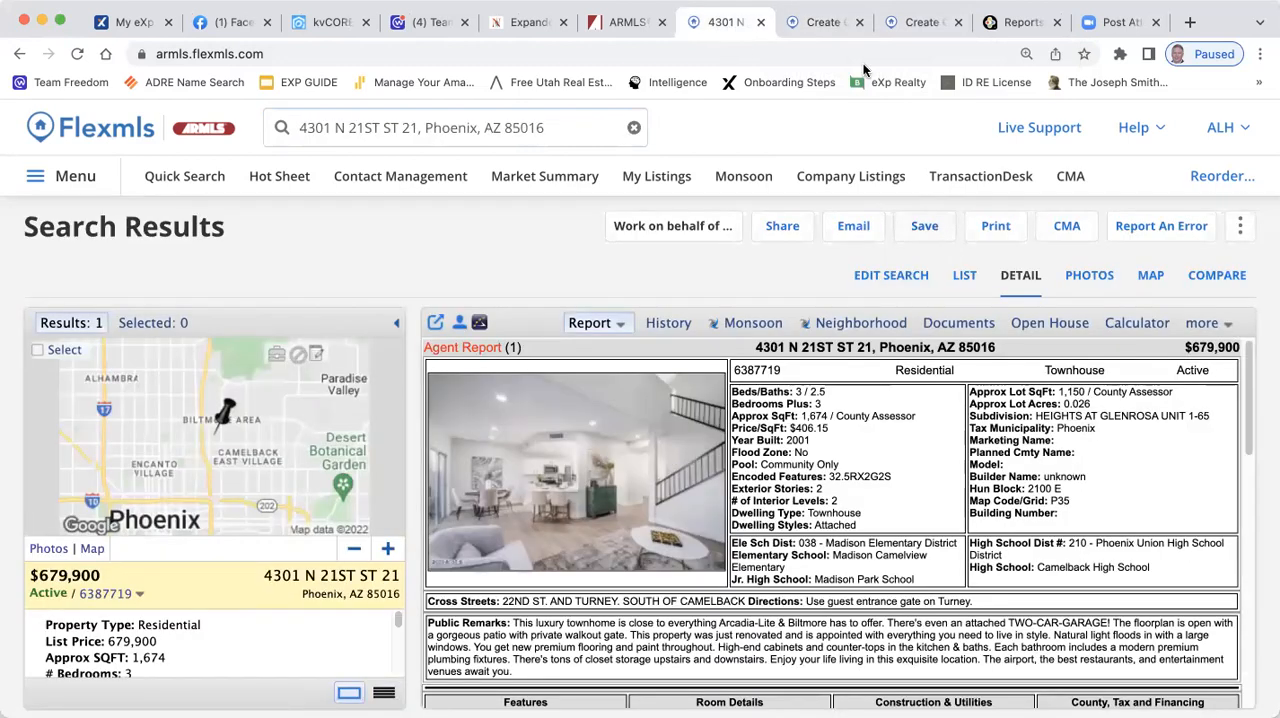
pyautogui.click(825, 24)
pyautogui.click(861, 446)
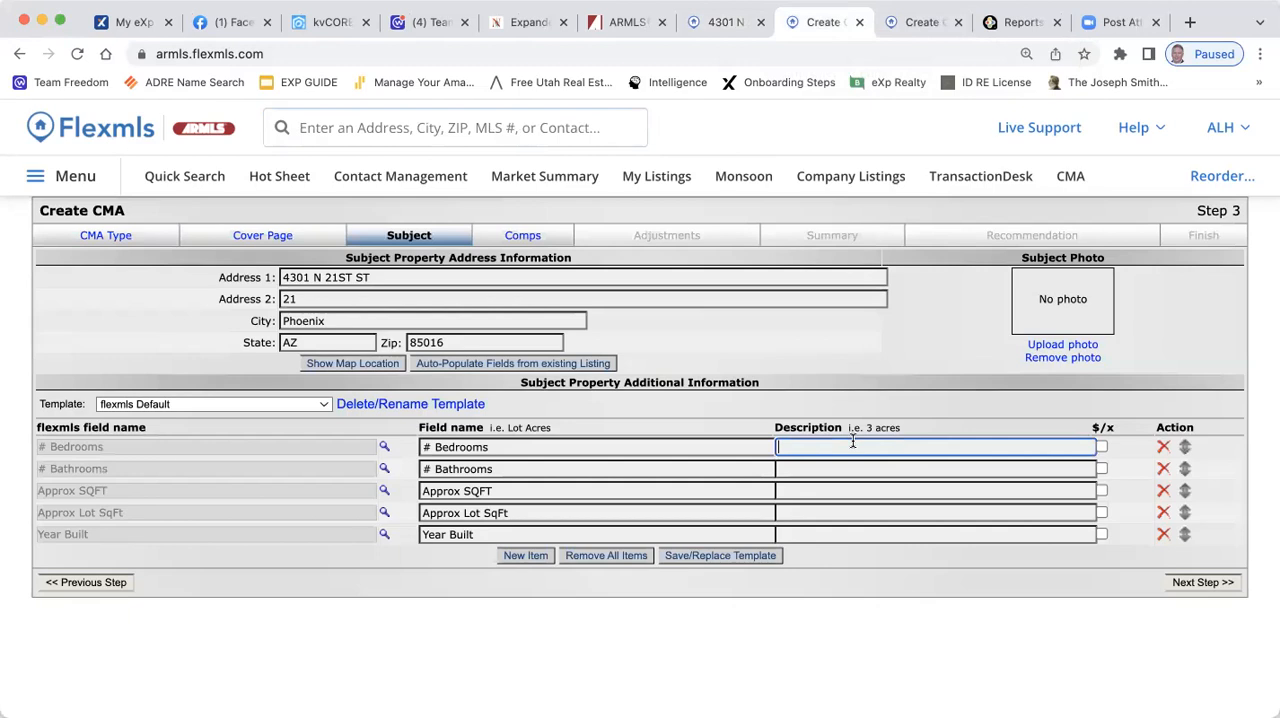
pyautogui.write('3')
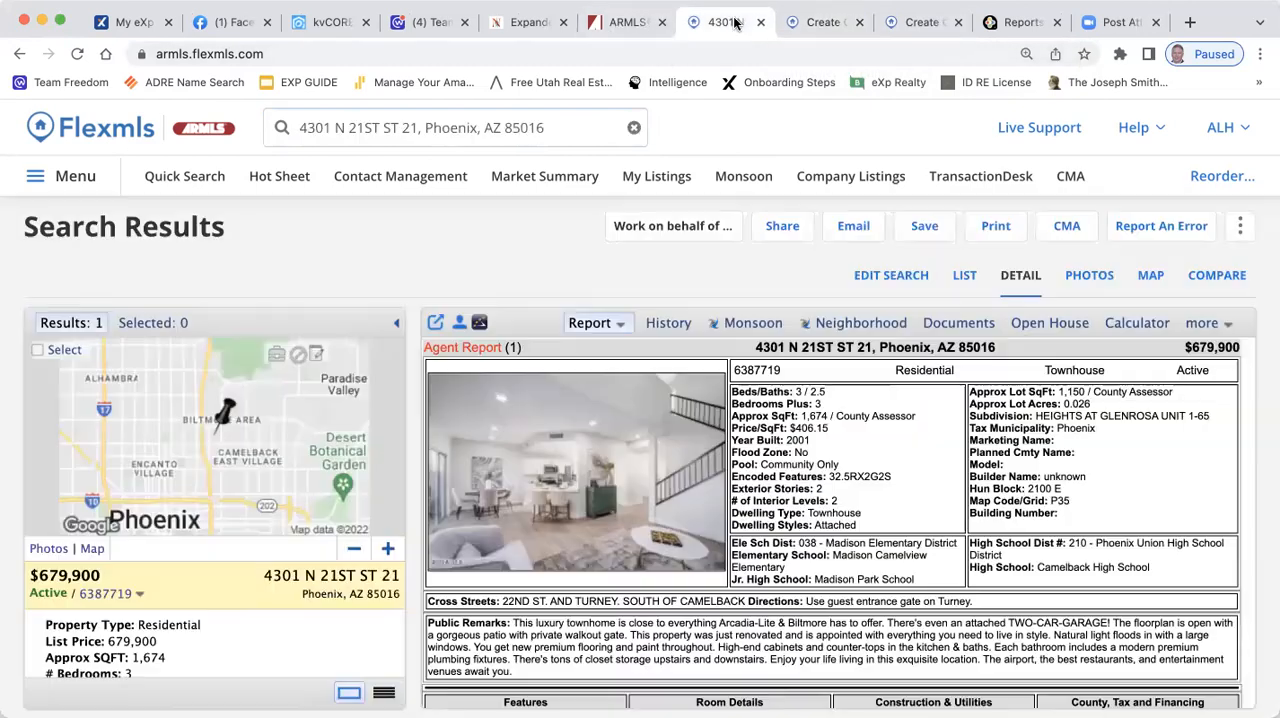
pyautogui.click(728, 22)
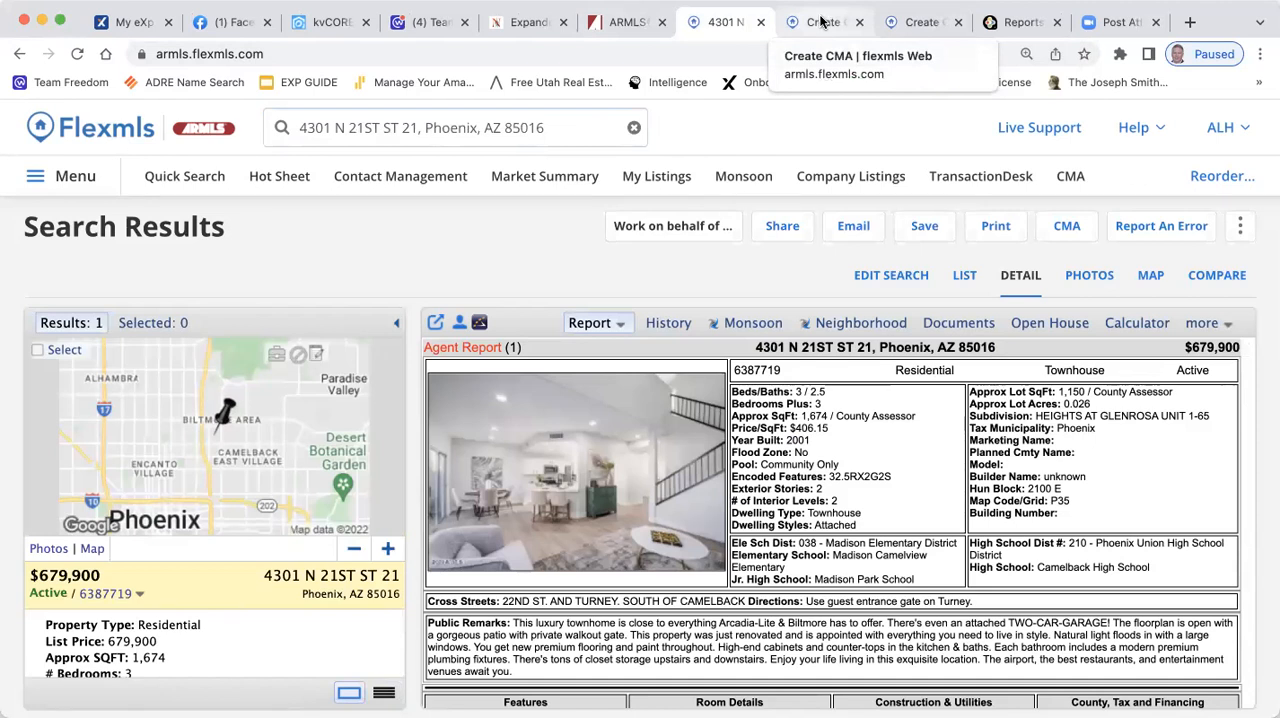
pyautogui.click(820, 22)
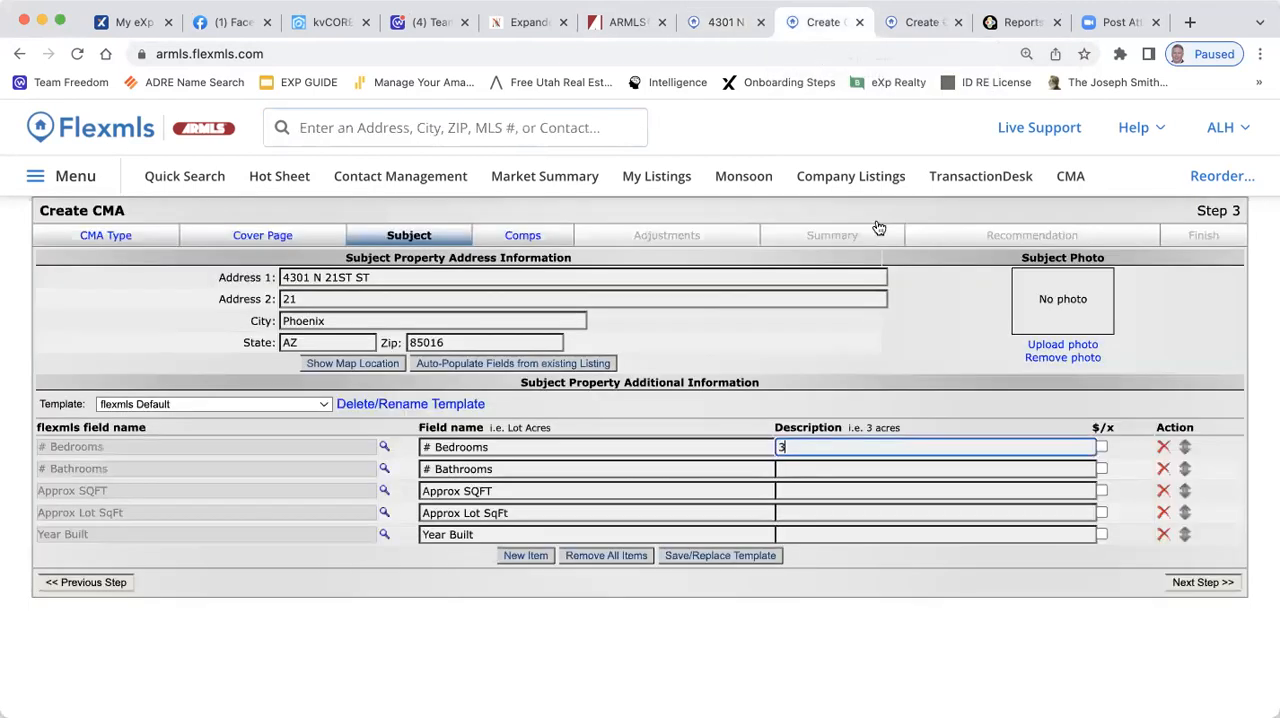
pyautogui.click(799, 469)
pyautogui.write('2.5')
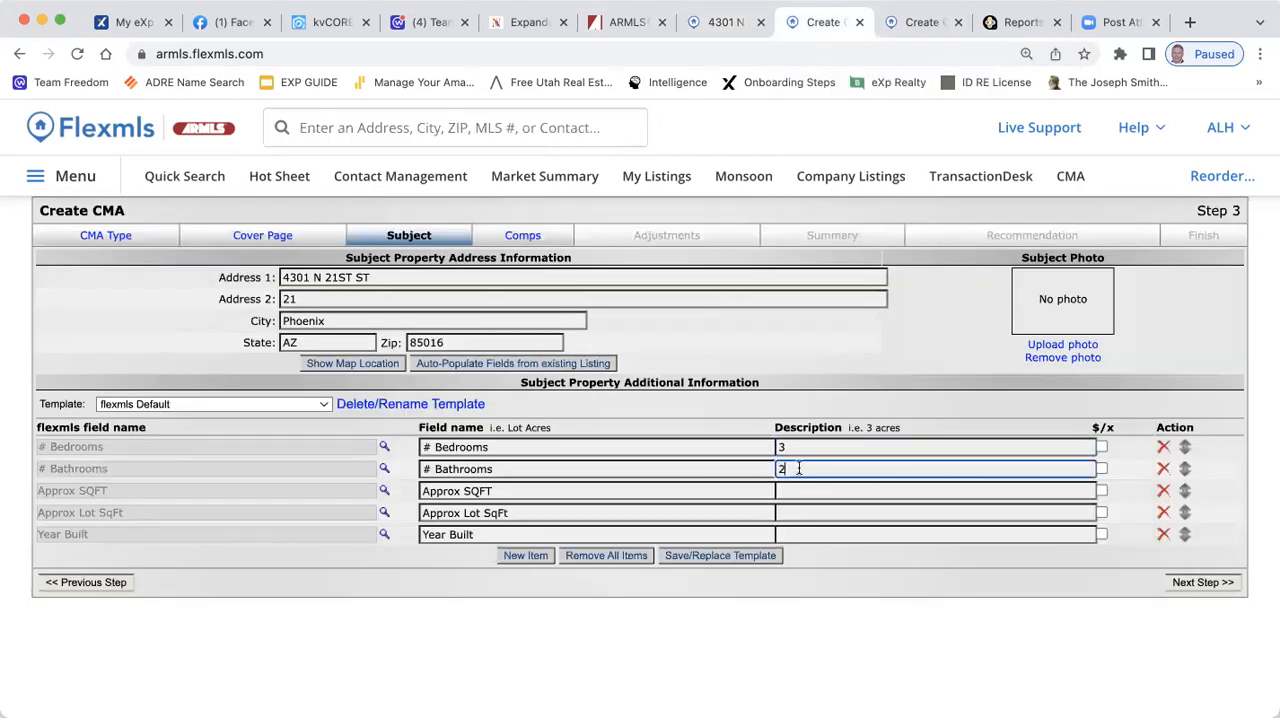
# Enter 1674 for Approx SQFT and .026 for Approx Lot SqFt in the subject details, taken from the listing report
pyautogui.click(800, 490)
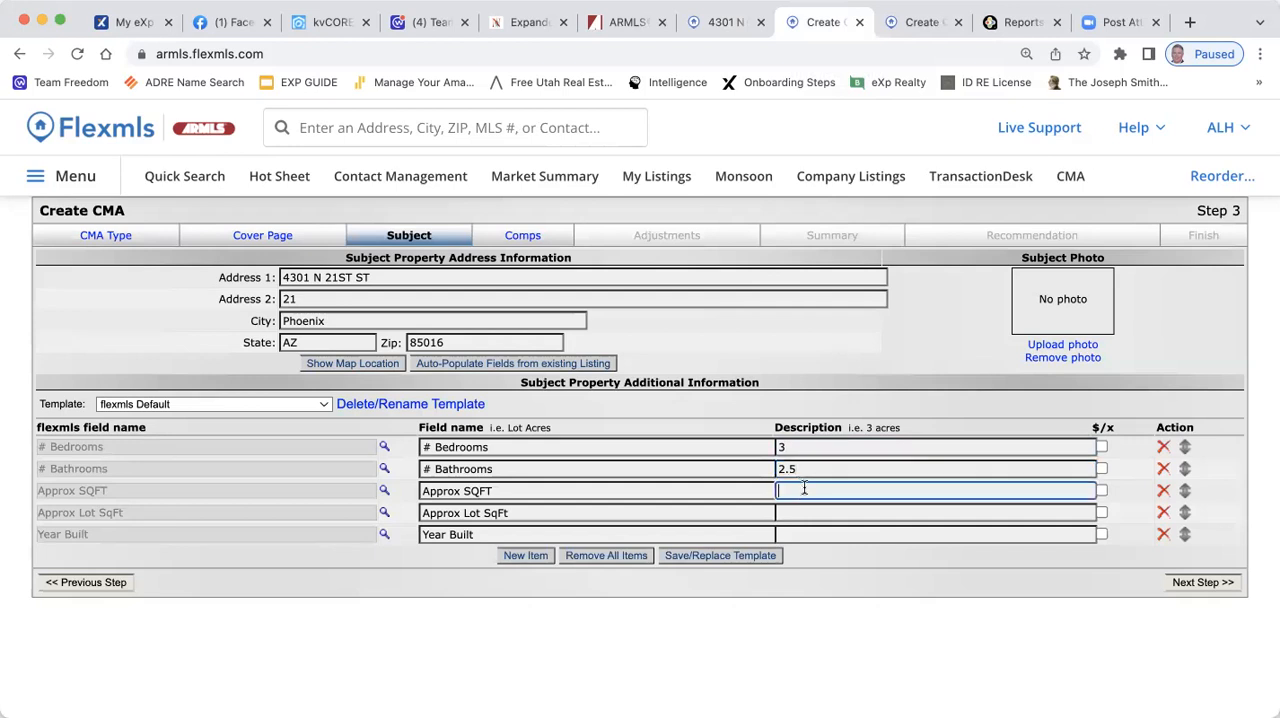
pyautogui.click(725, 22)
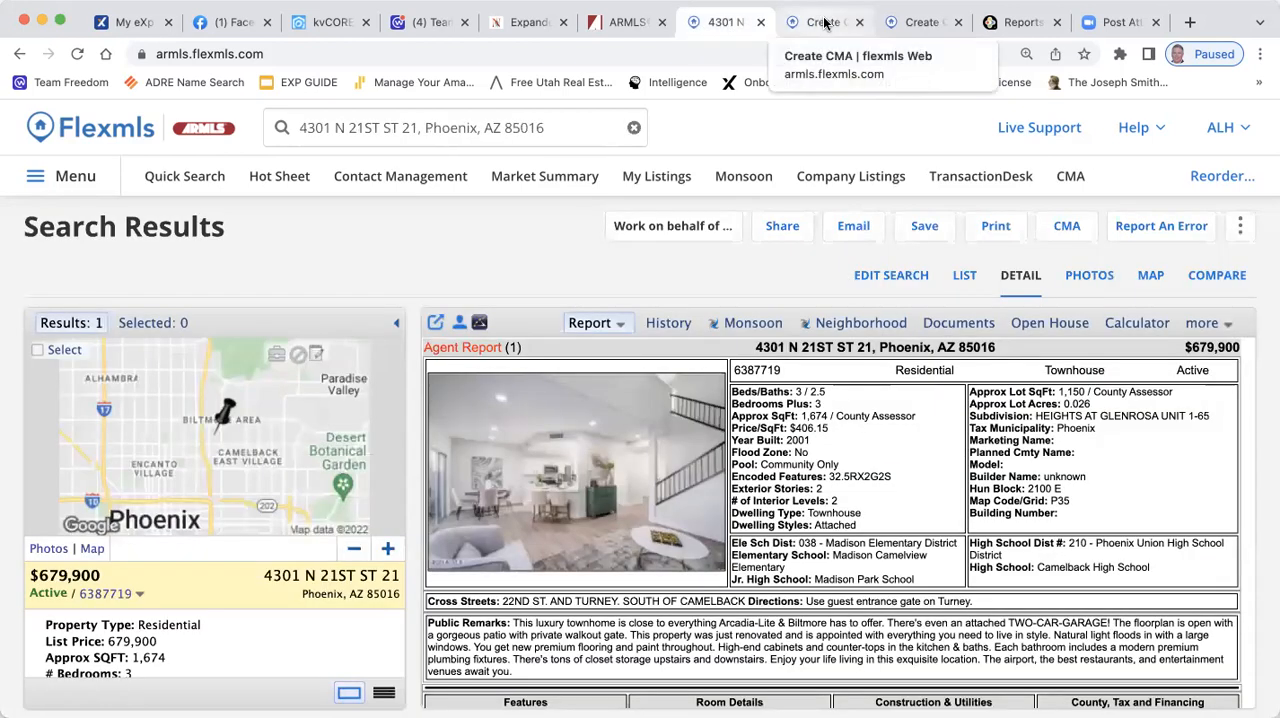
pyautogui.click(825, 22)
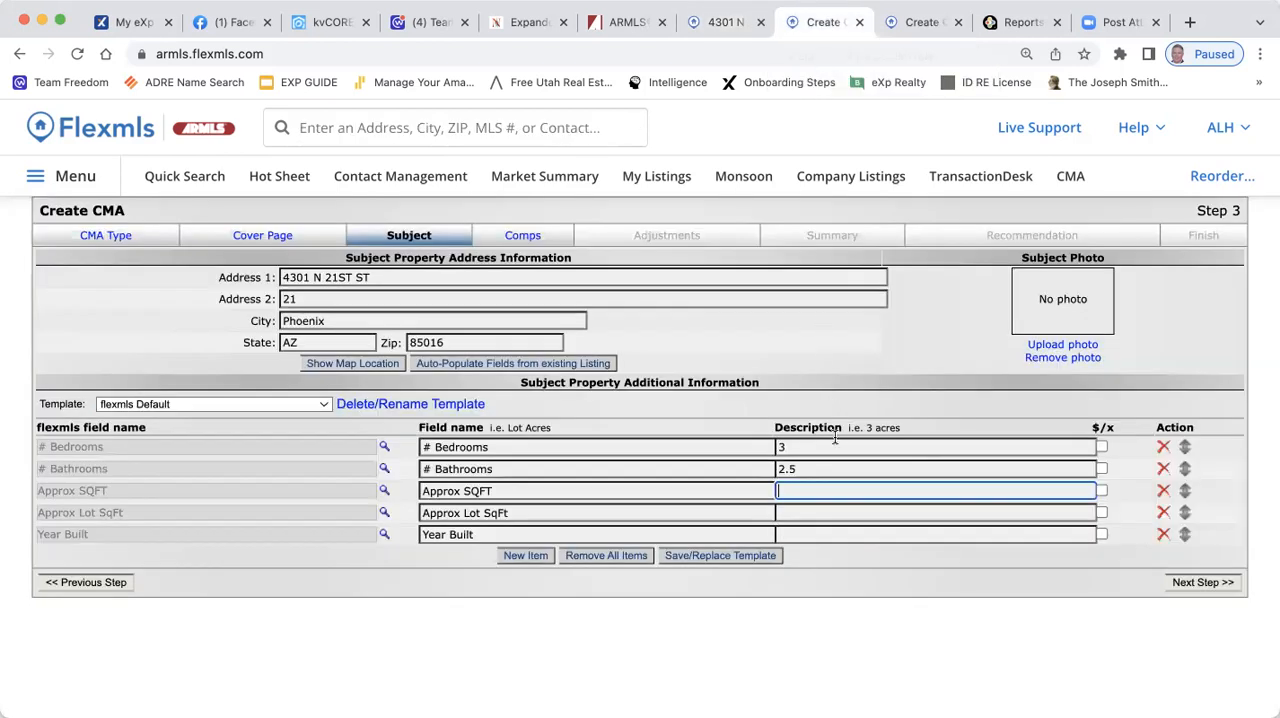
pyautogui.write('1674')
pyautogui.click(726, 12)
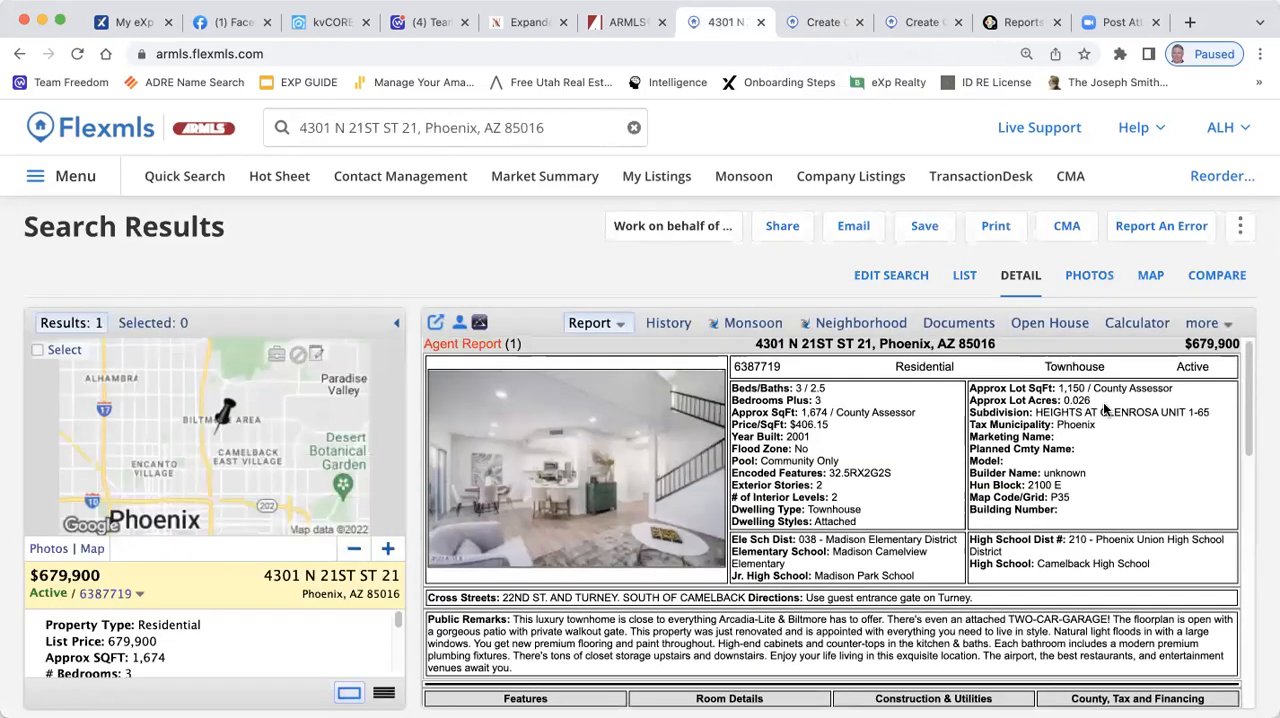
pyautogui.moveTo(1092, 400); pyautogui.dragTo(1063, 400)
pyautogui.click(806, 14)
pyautogui.click(788, 511)
pyautogui.write('.026')
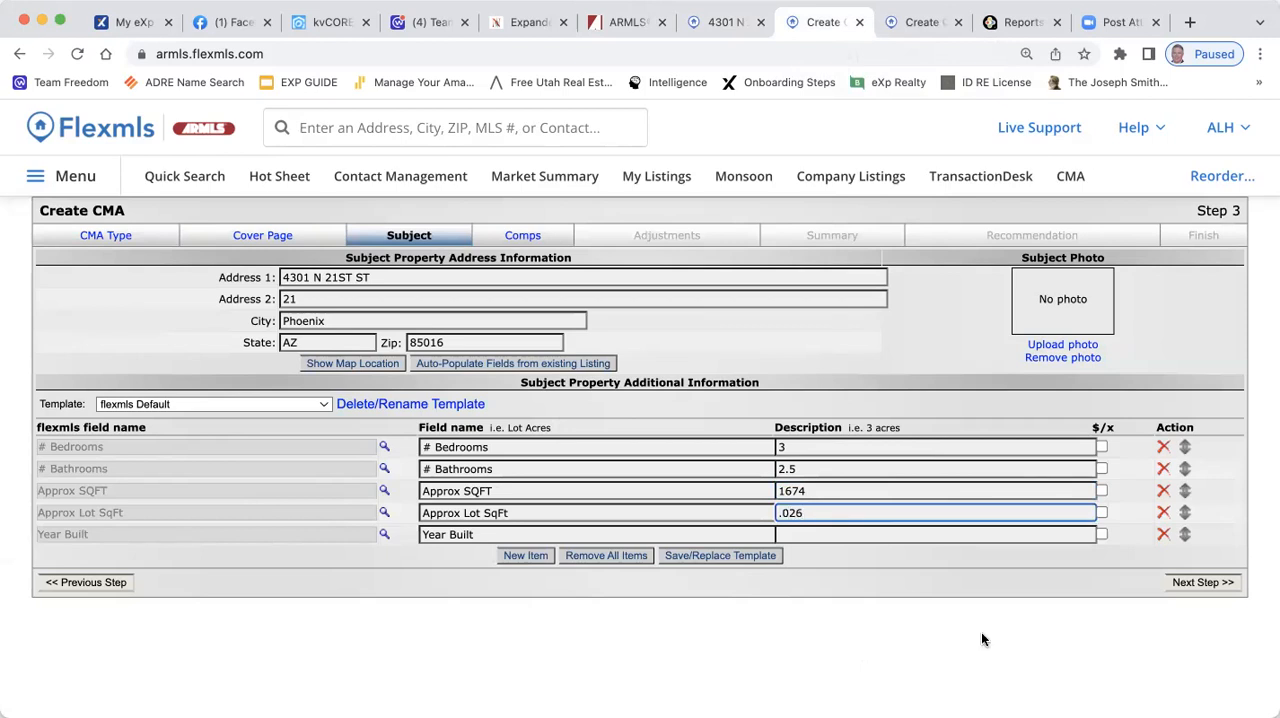
# Look up the year built in the listing report and enter 2001 for Year Built in the subject details
pyautogui.click(804, 534)
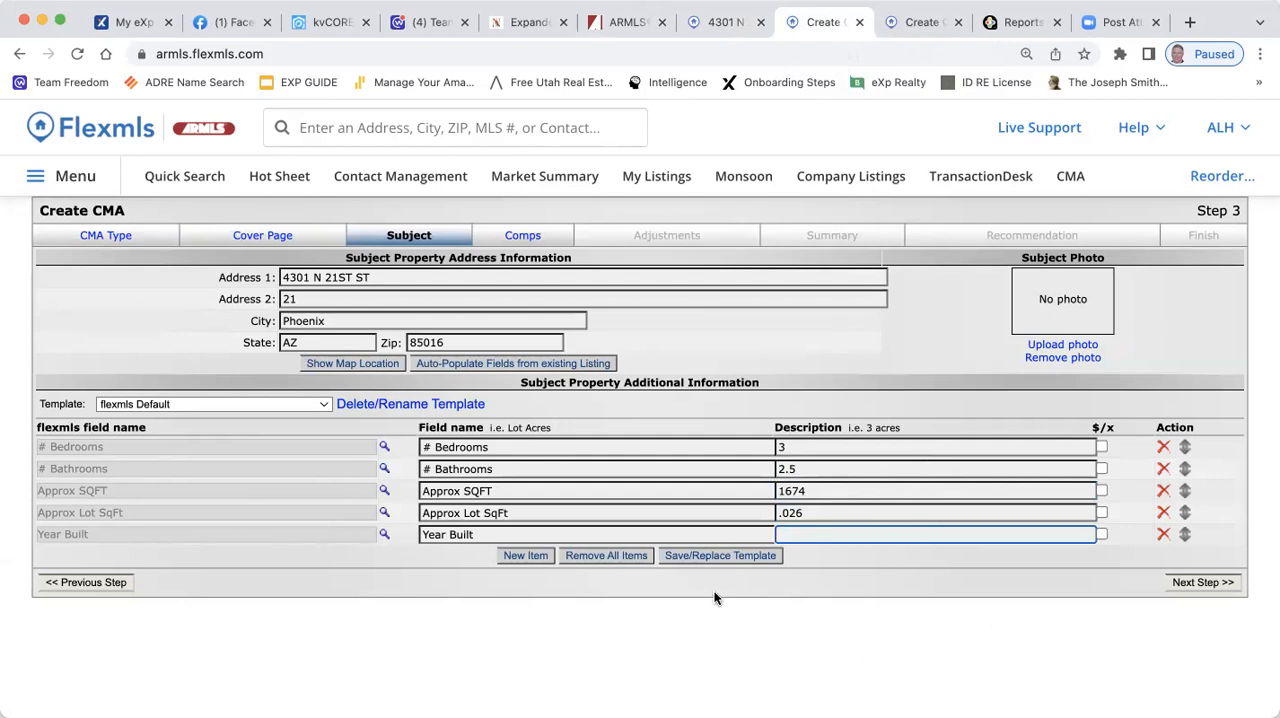
pyautogui.click(718, 22)
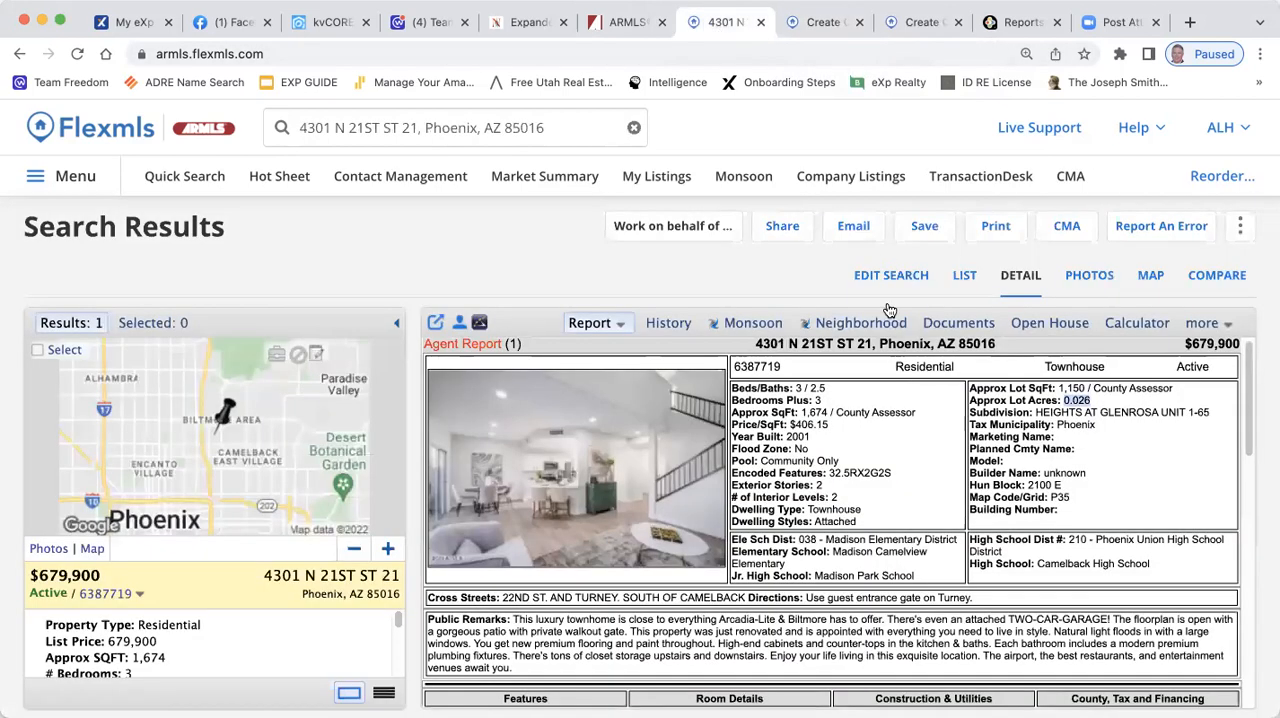
pyautogui.moveTo(809, 440); pyautogui.dragTo(734, 425)
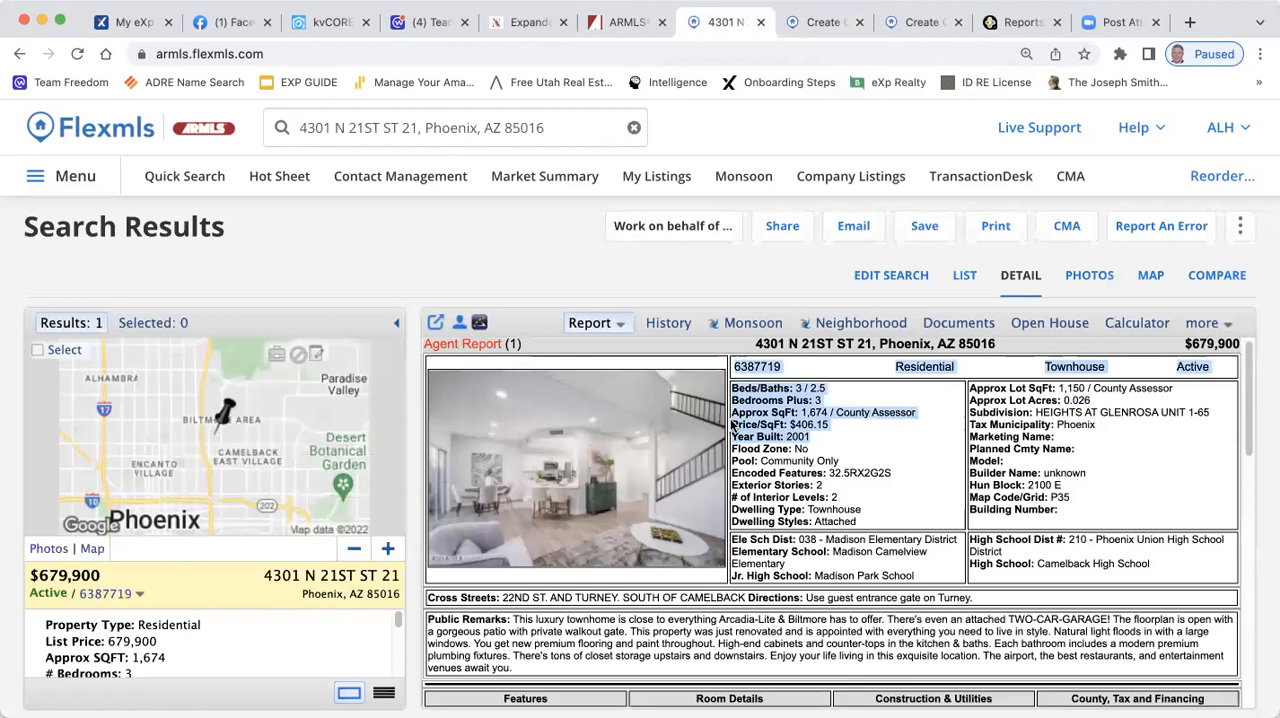
pyautogui.moveTo(830, 446); pyautogui.dragTo(783, 439)
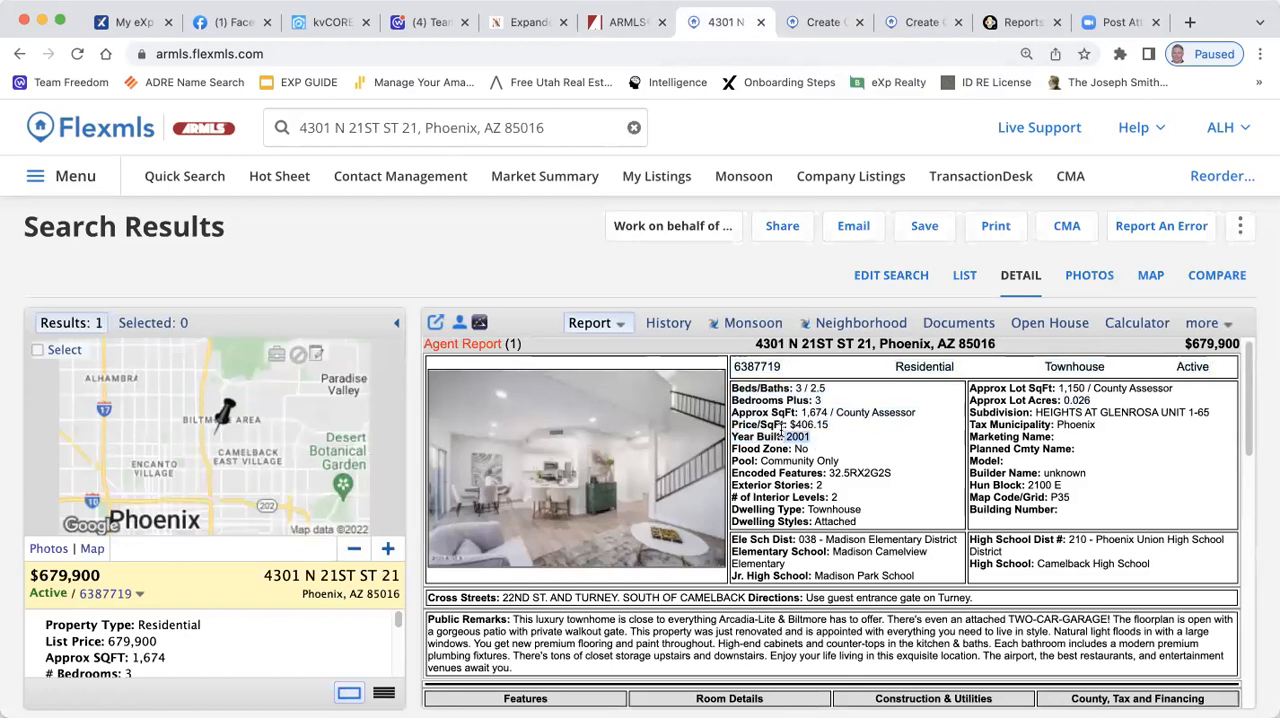
pyautogui.click(815, 22)
pyautogui.write('2001')
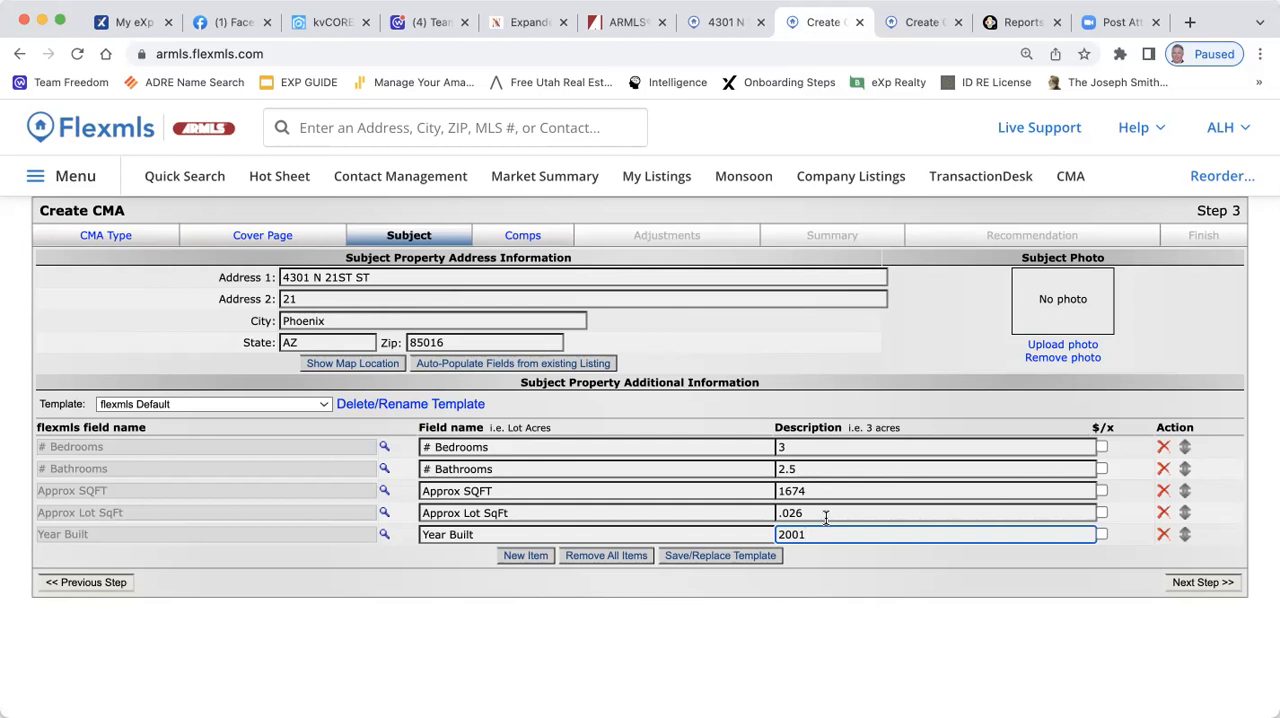
# Examine the fields available for an additional subject detail in a new item row, and remove the unused row
pyautogui.click(532, 561)
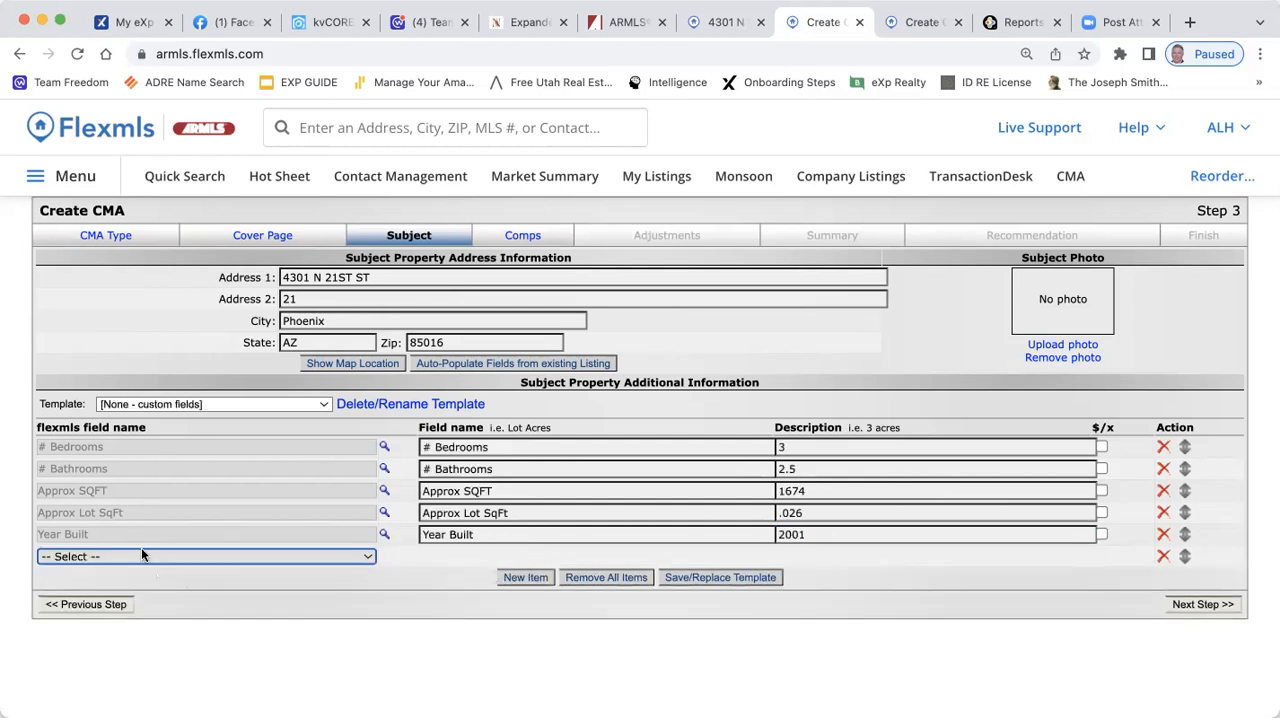
pyautogui.click(141, 556)
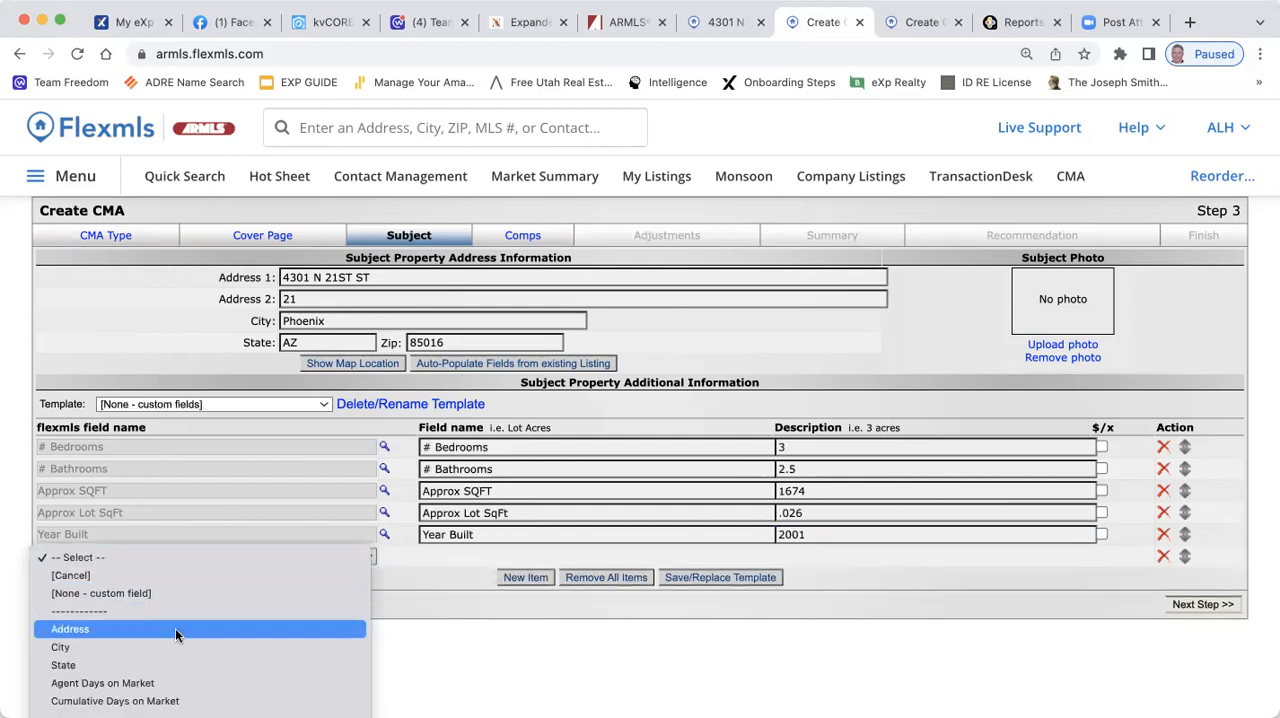
pyautogui.scroll(-2, 147, 687)
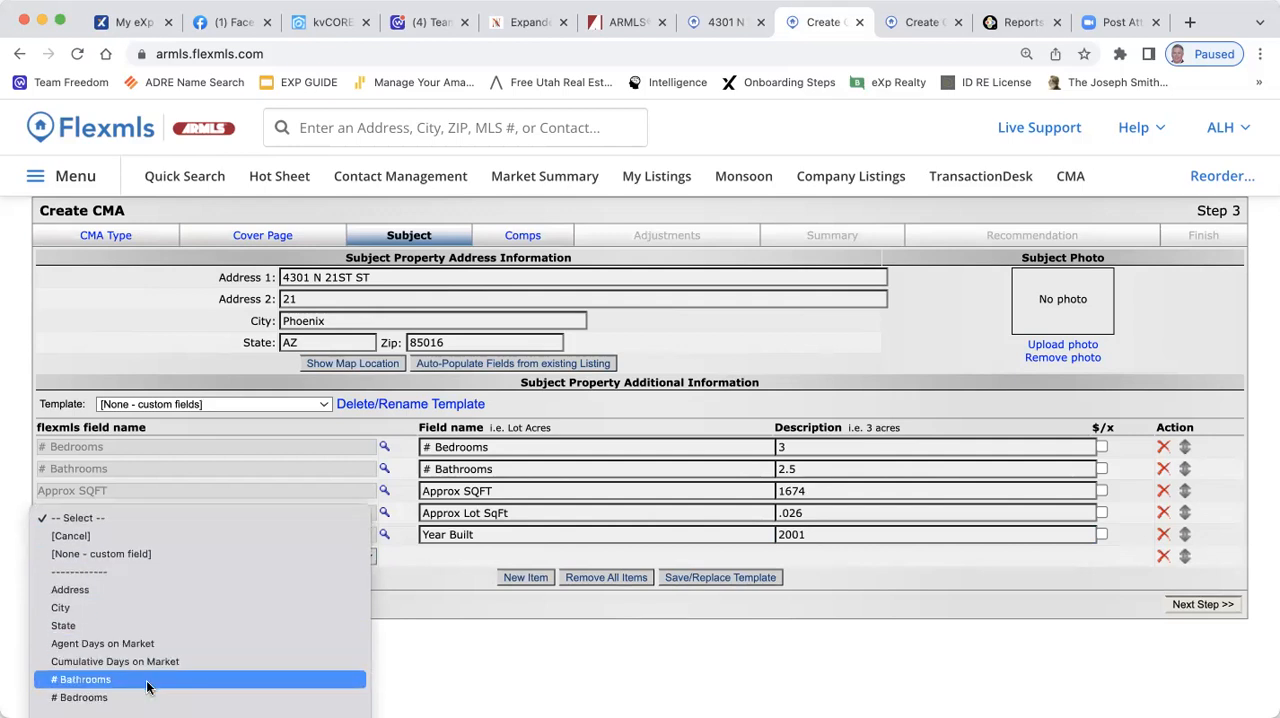
pyautogui.scroll(-2, 202, 673)
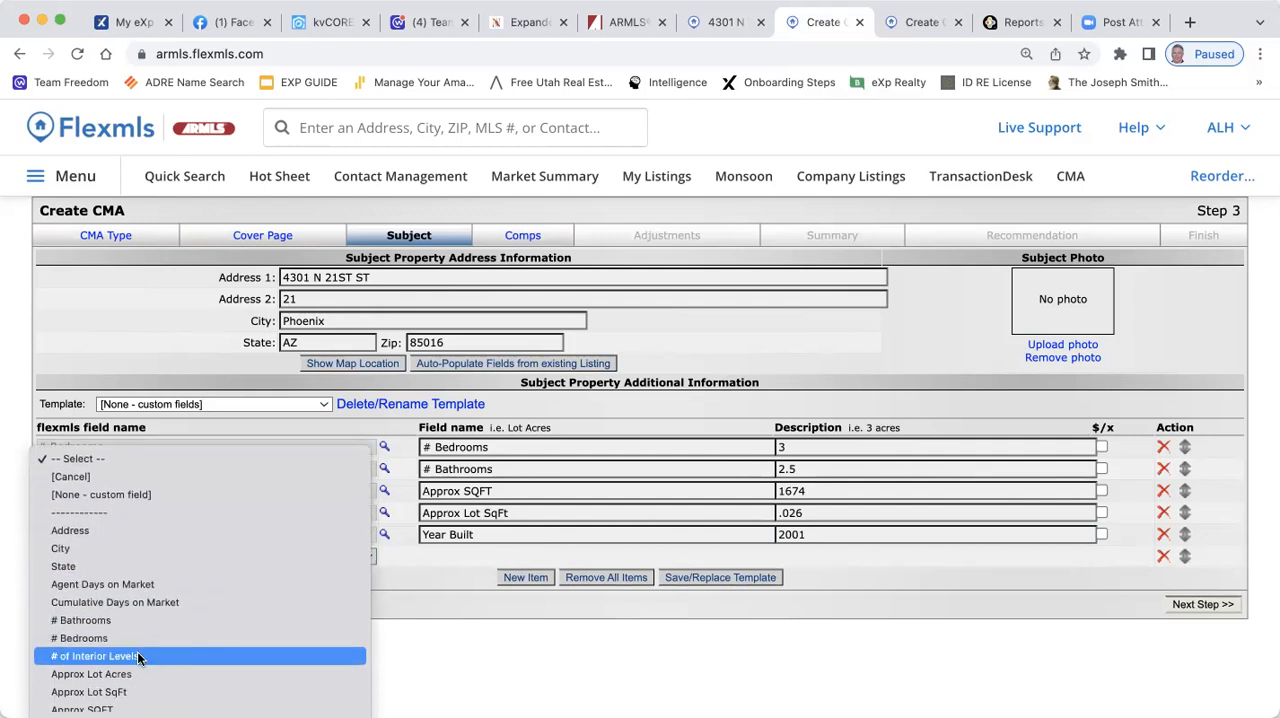
pyautogui.scroll(-2, 140, 655)
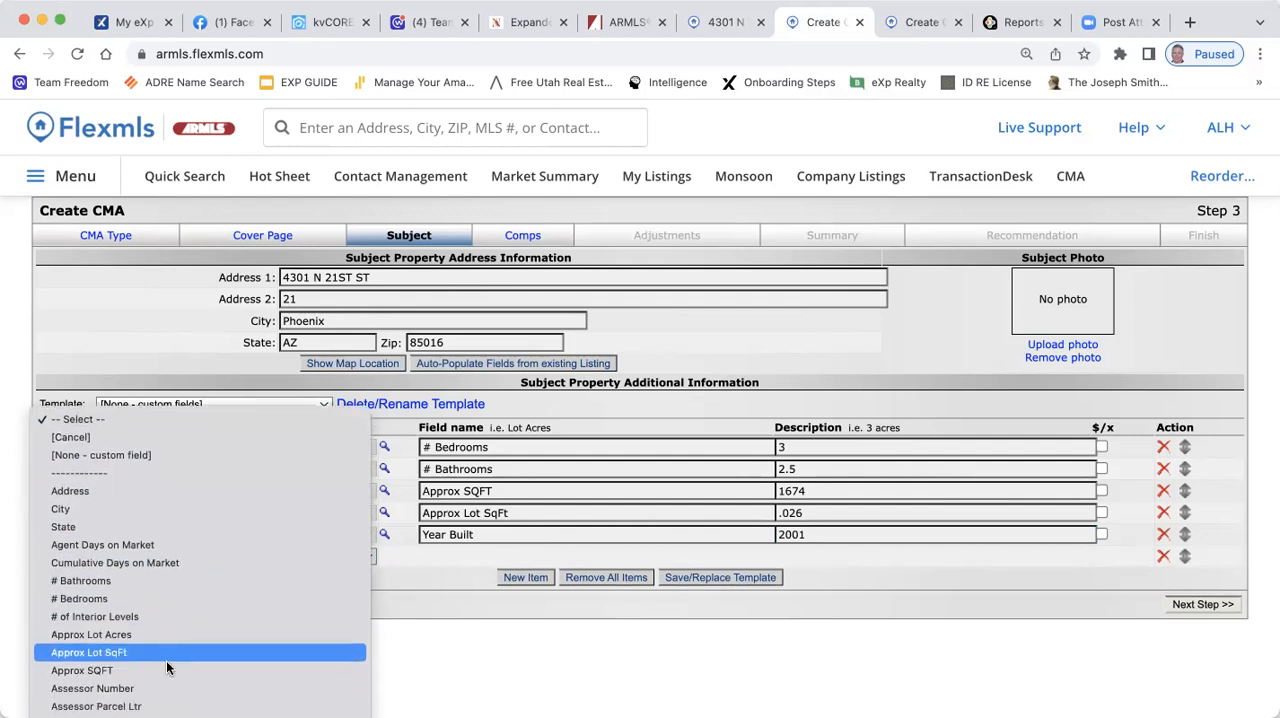
pyautogui.scroll(-6, 131, 673)
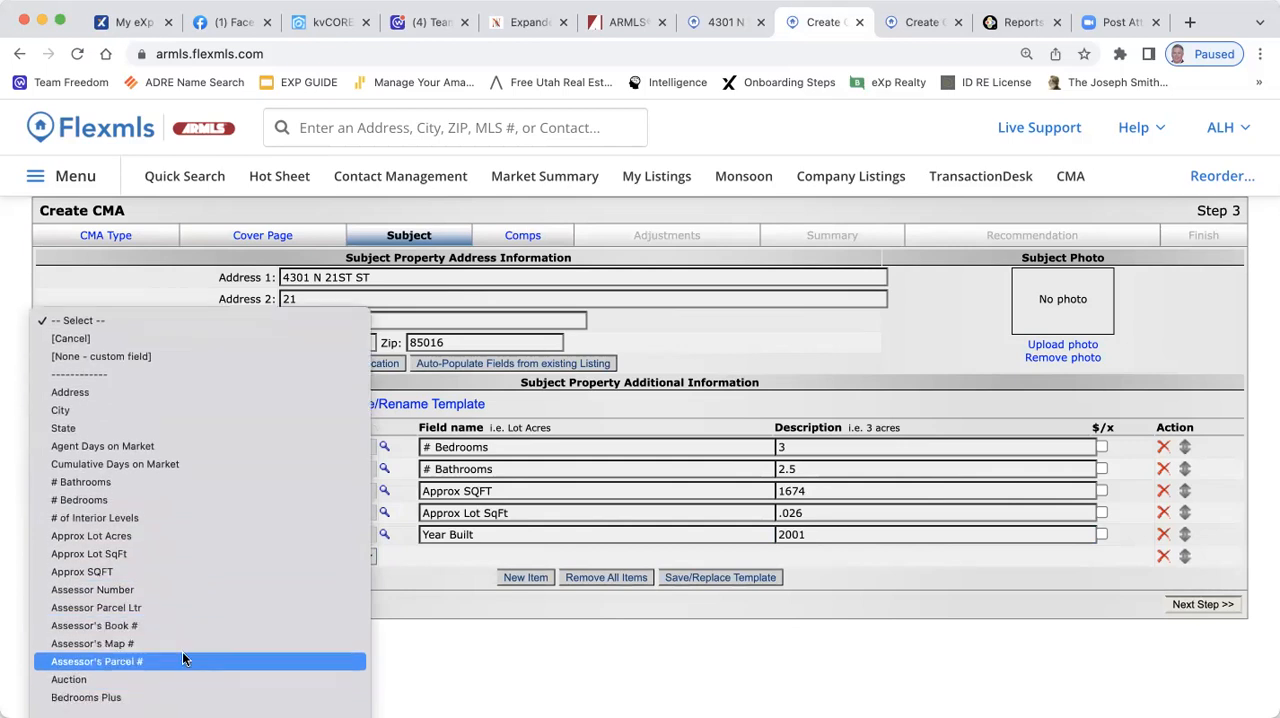
pyautogui.scroll(-4, 211, 519)
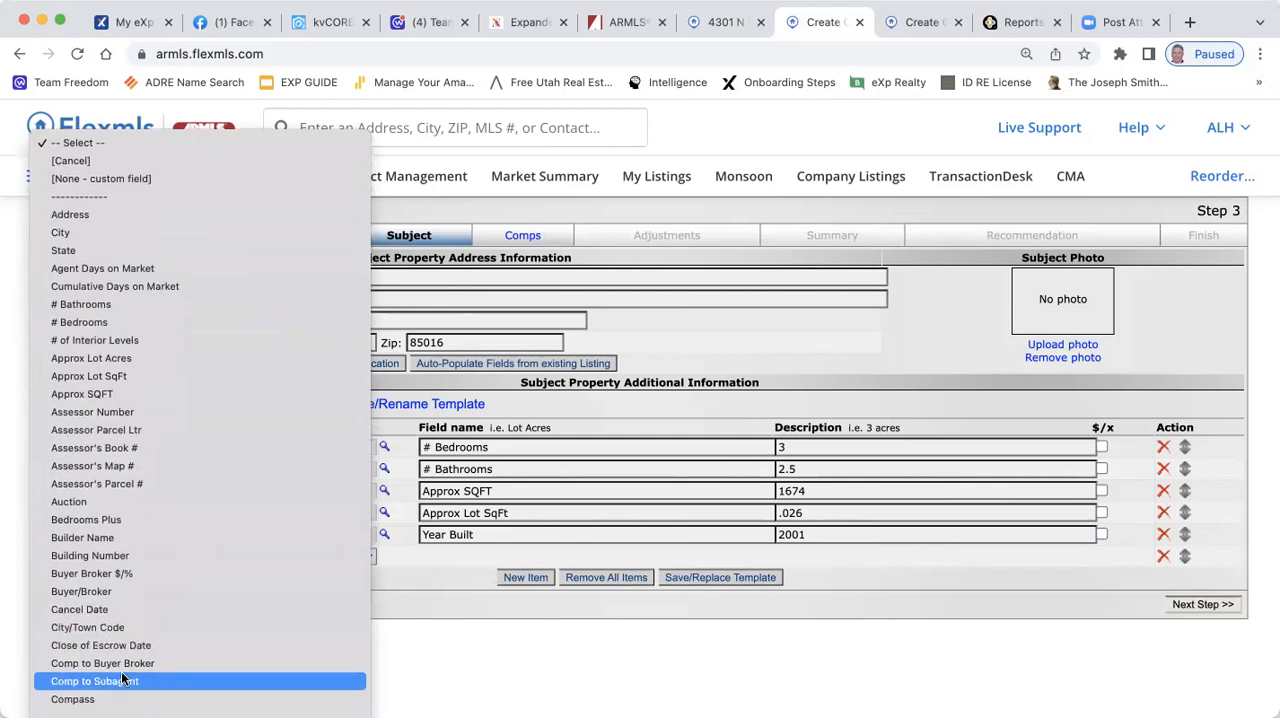
pyautogui.scroll(-3, 152, 627)
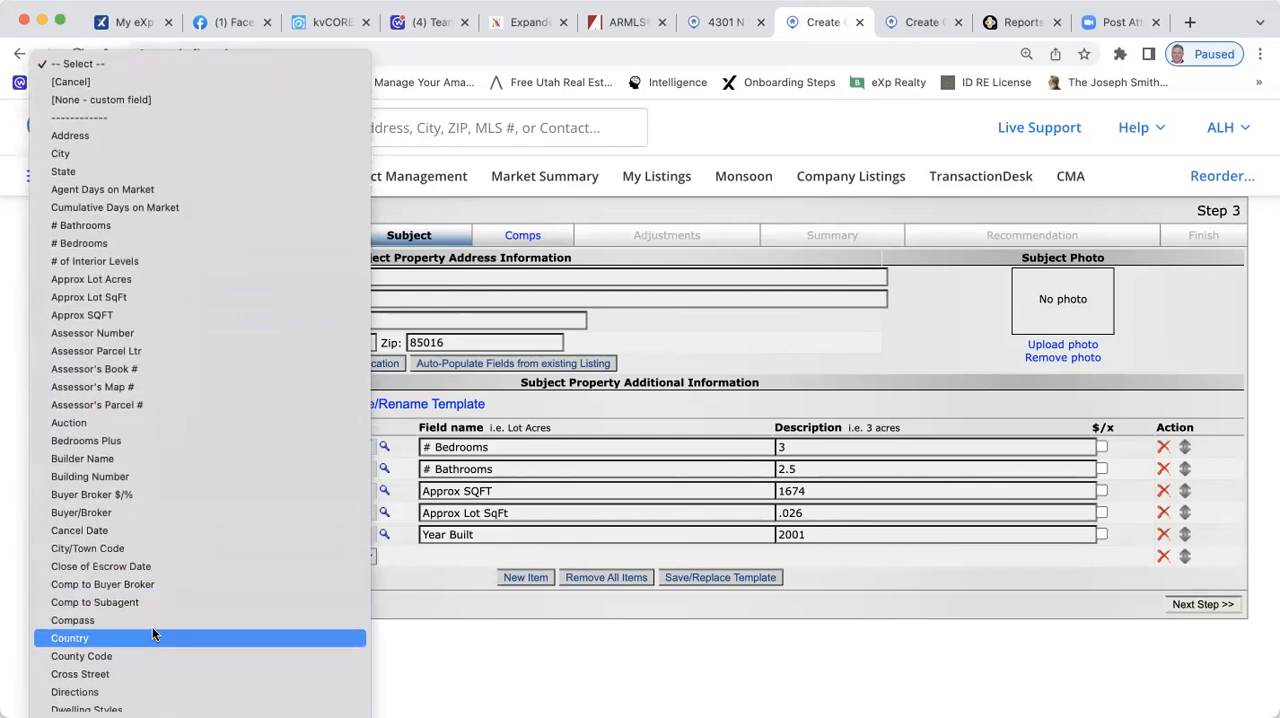
pyautogui.scroll(-2, 152, 626)
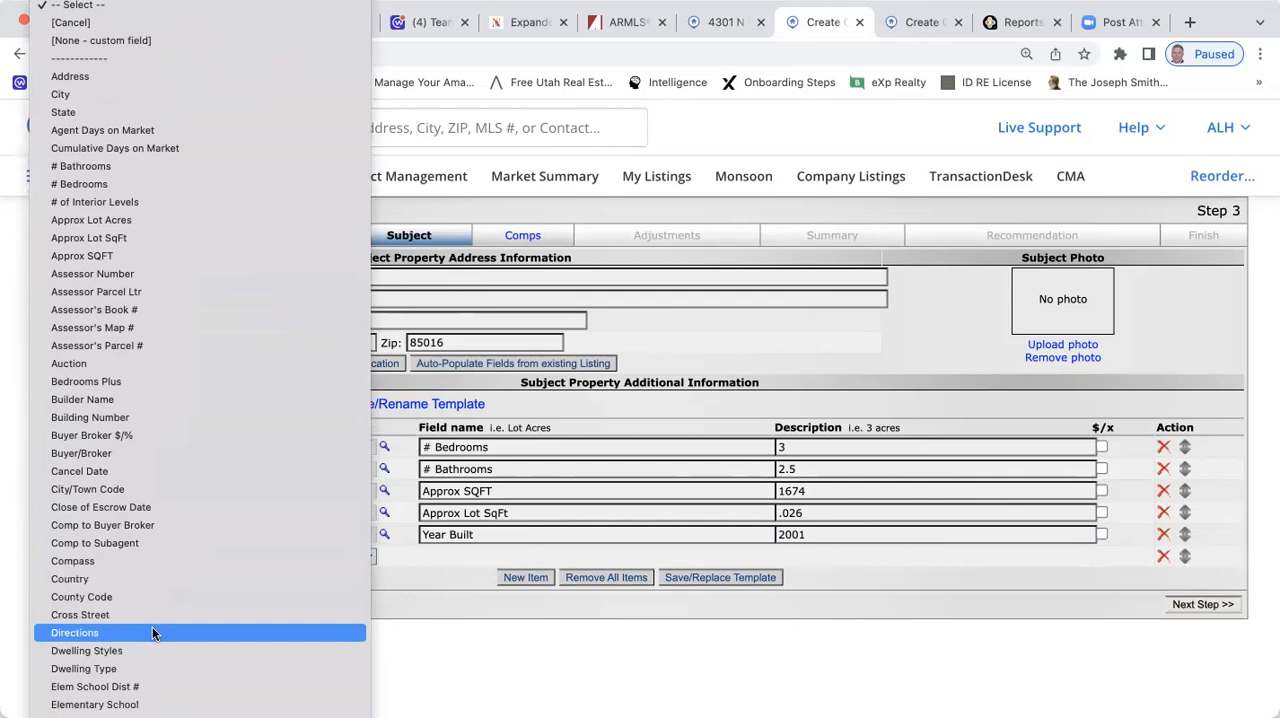
pyautogui.click(464, 635)
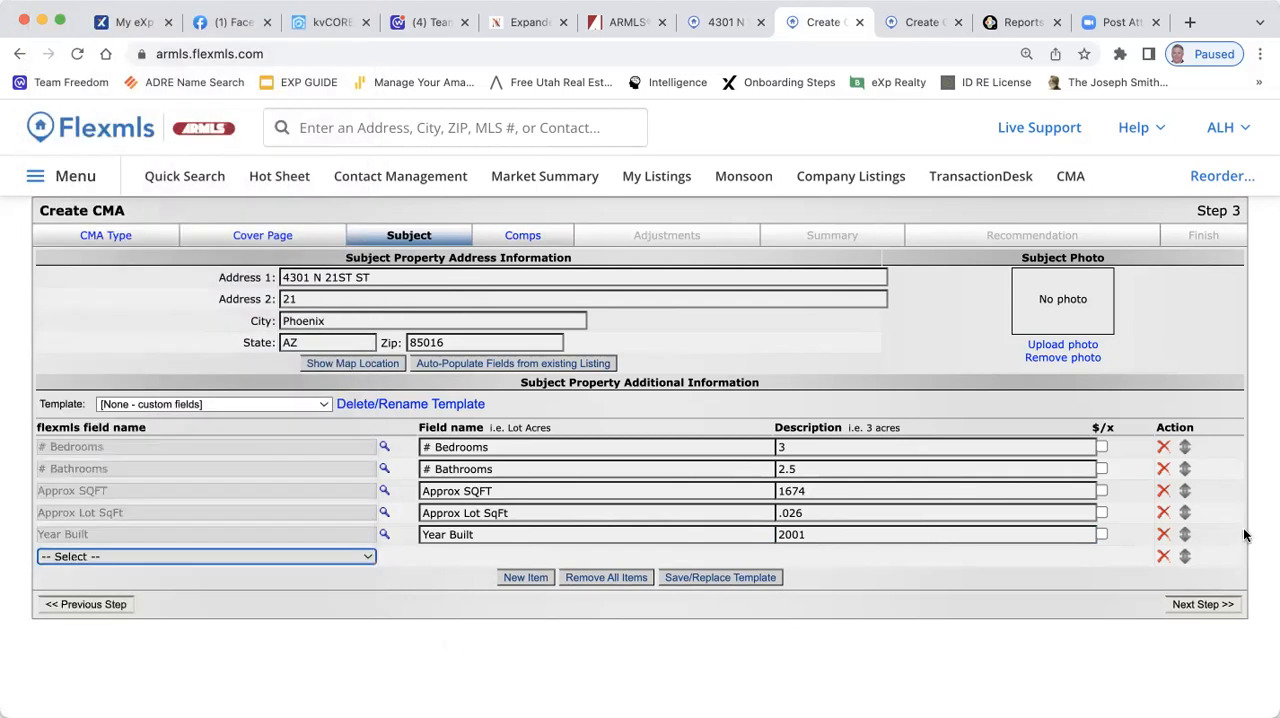
pyautogui.click(1164, 558)
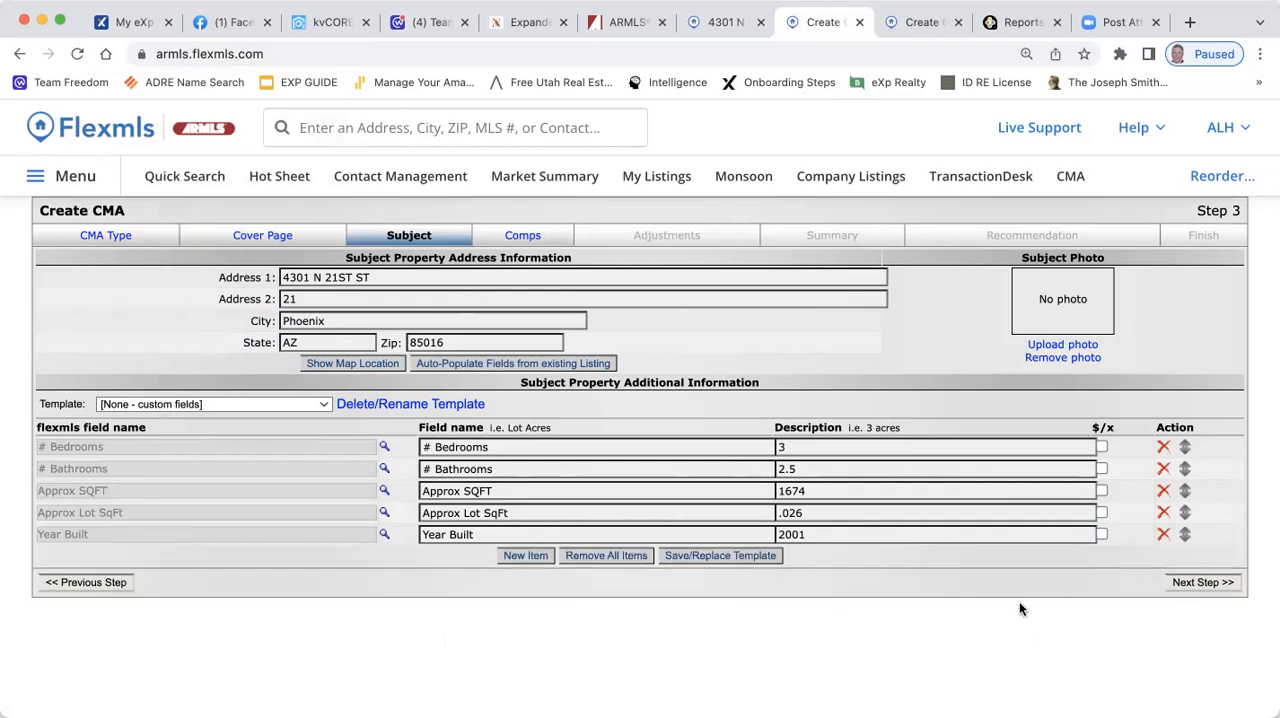
# Advance the CMA from the subject details to the comps, accepting the mapped location of the subject property
pyautogui.click(1205, 584)
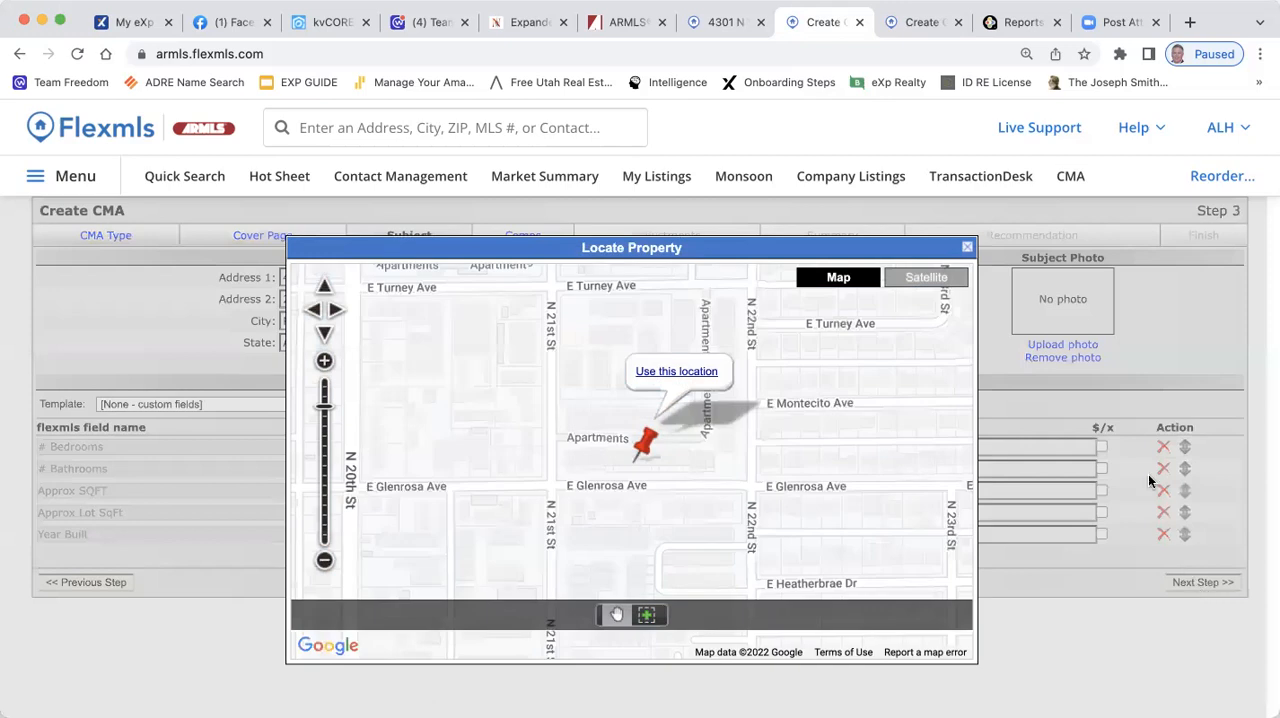
pyautogui.click(665, 372)
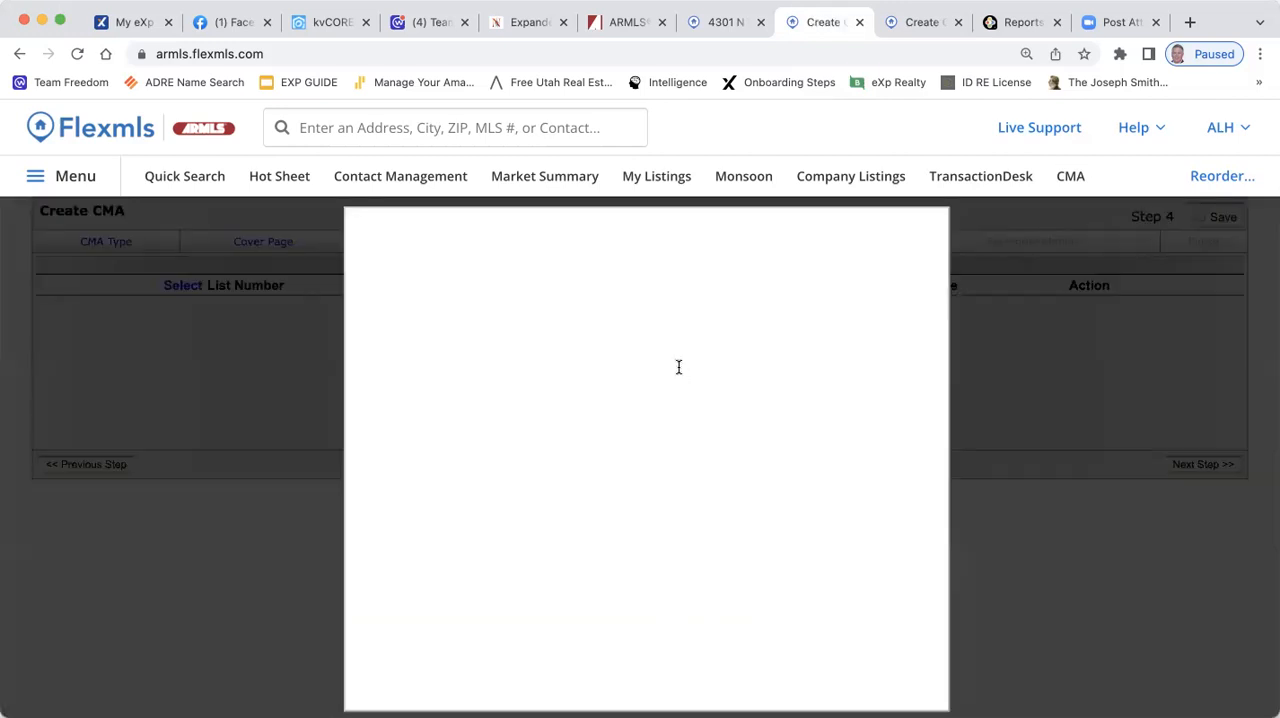
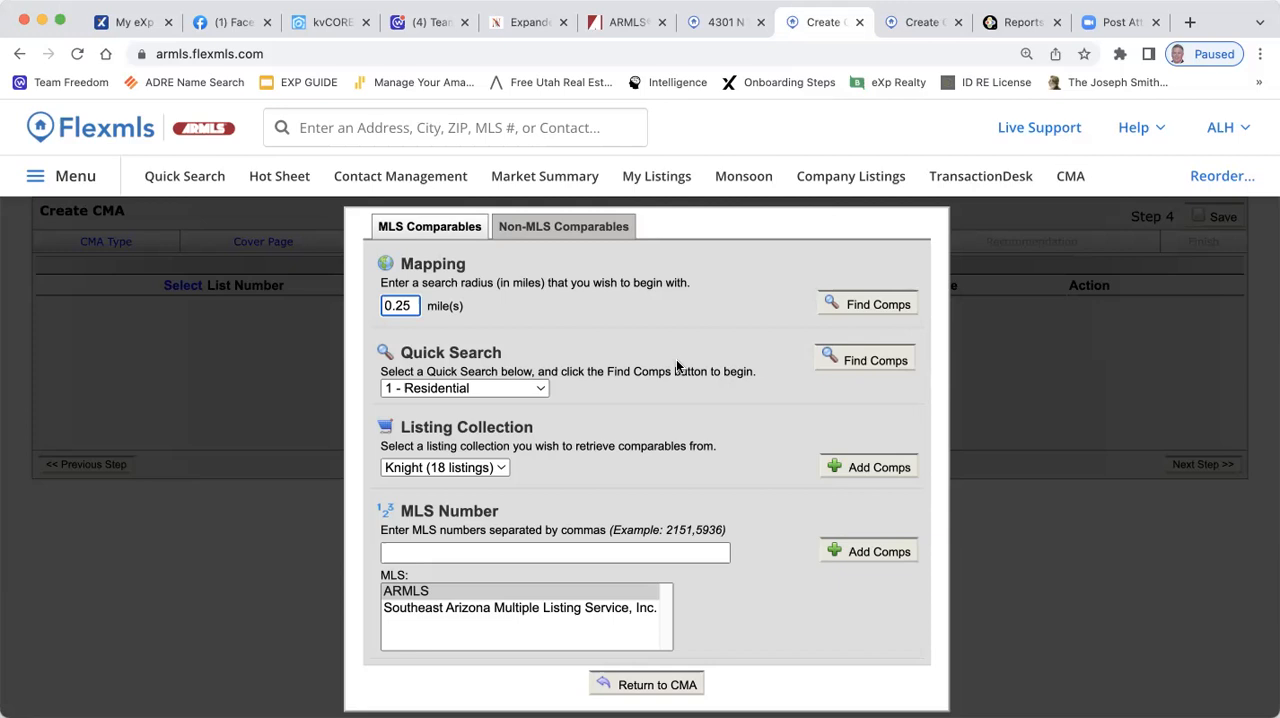
# Find MLS comps within 0.25 miles of the subject property and sort the results by number of bedrooms in descending order
pyautogui.click(876, 306)
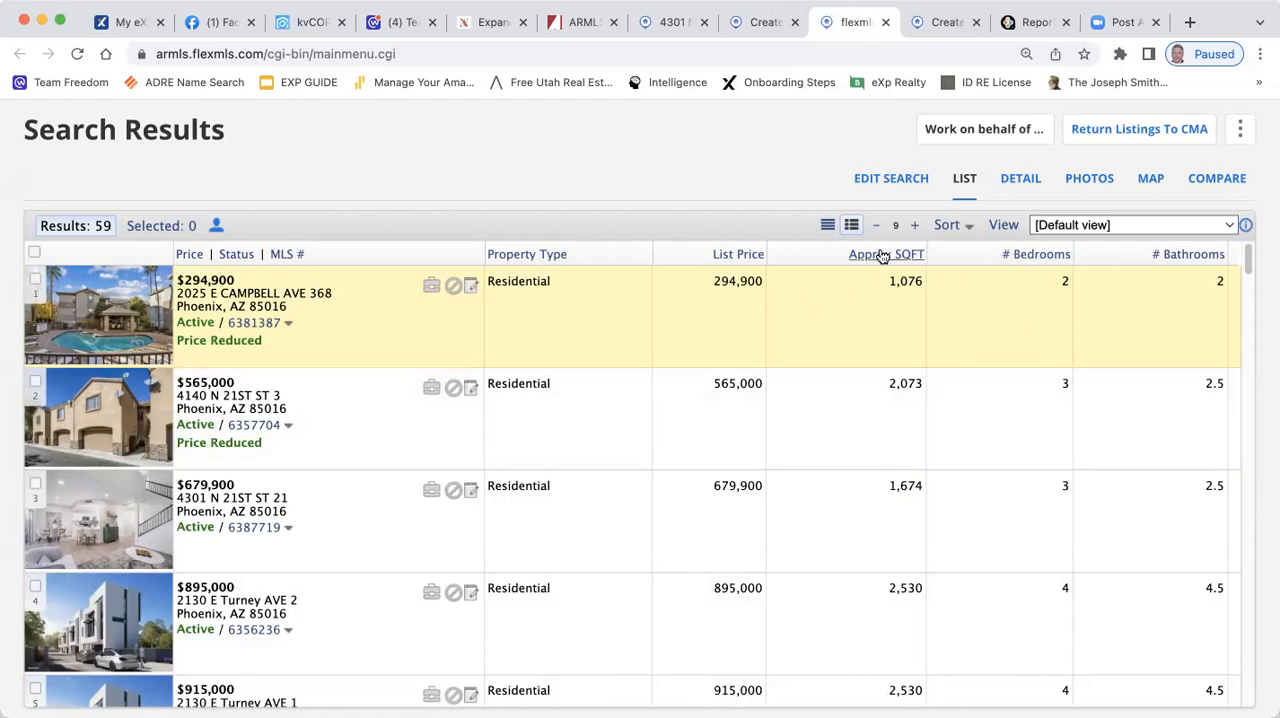
pyautogui.click(1040, 257)
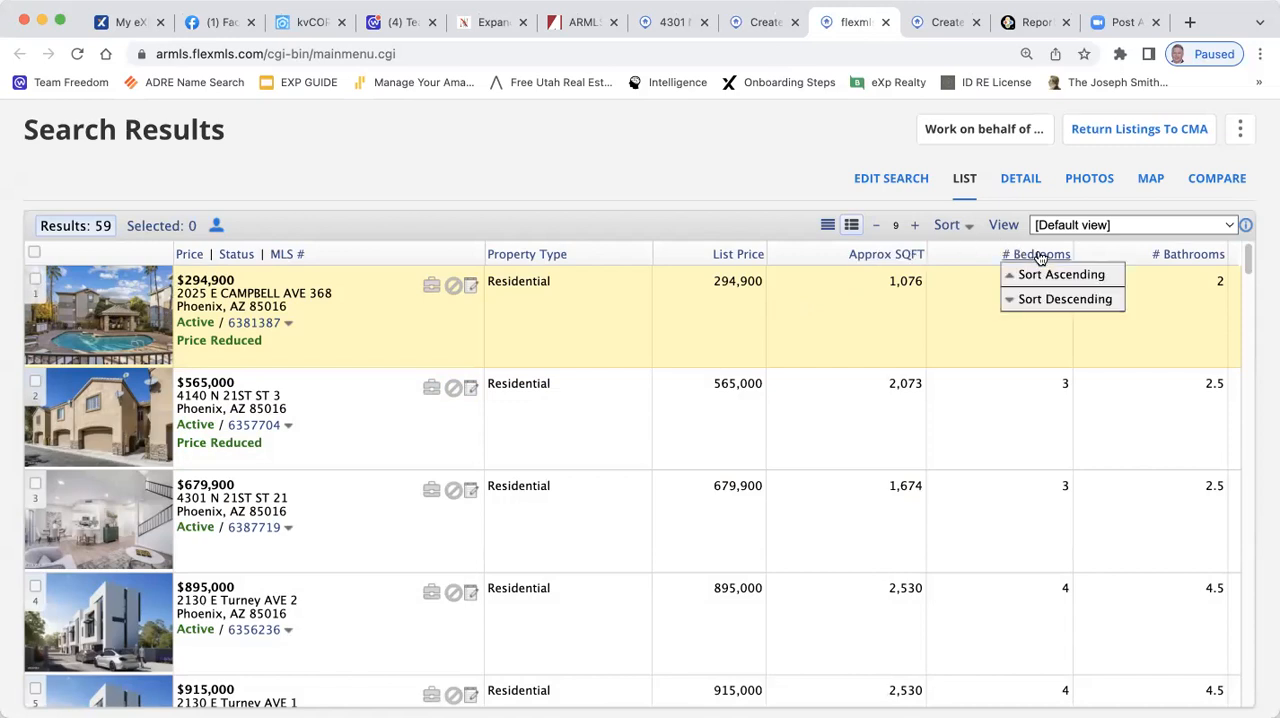
pyautogui.click(1034, 303)
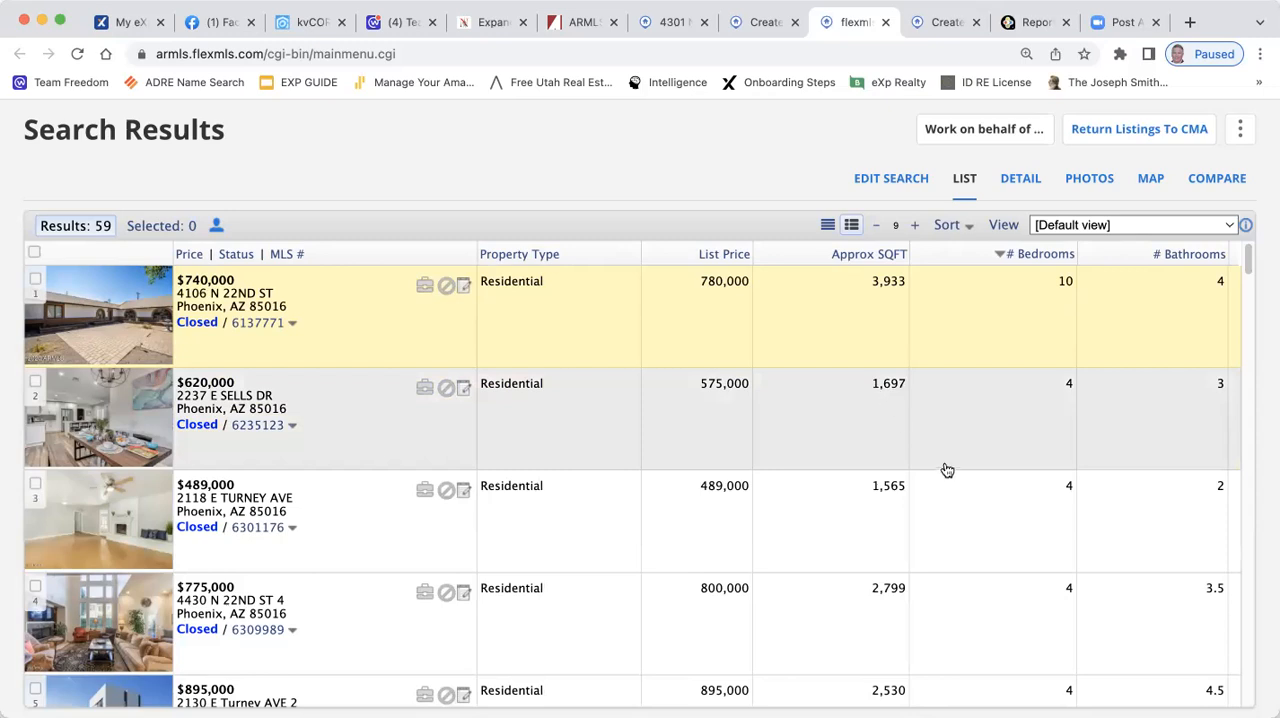
# Review the four-bedroom results, then select the closed $365,000 listing with 1,744 sq ft, 3 bedrooms and 2.5 baths as a comp
pyautogui.scroll(-2, 1000, 430)
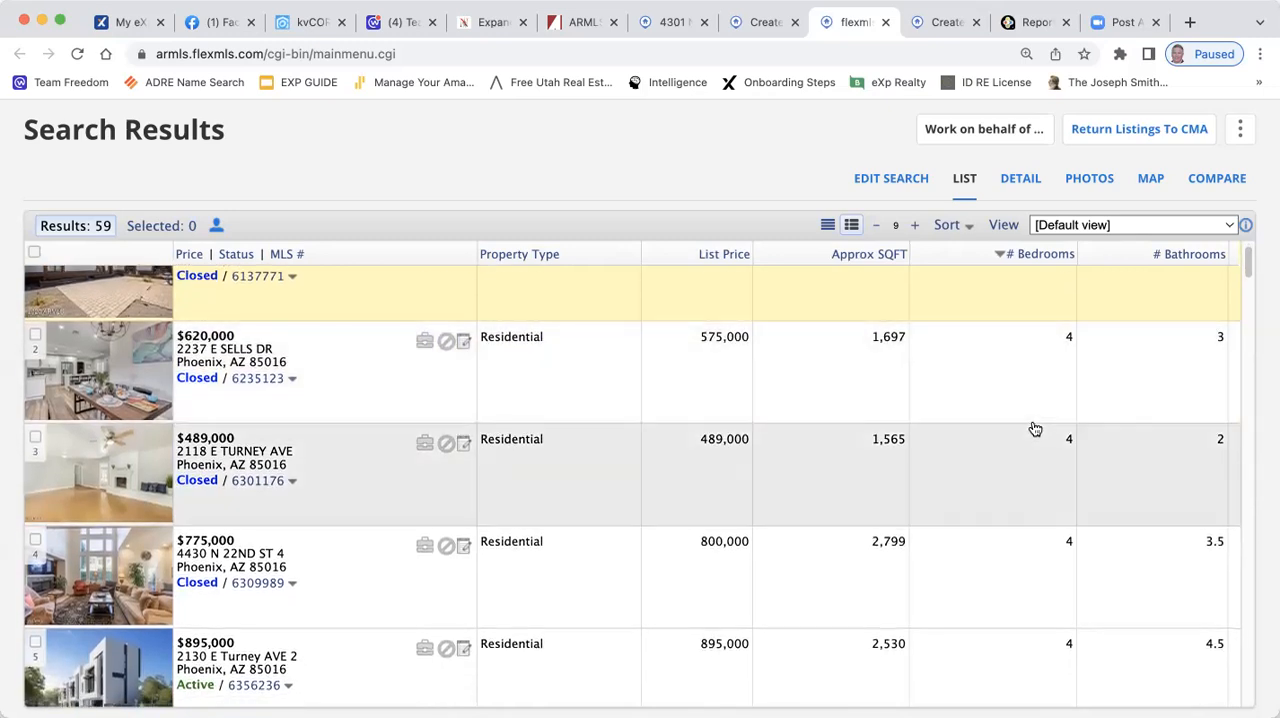
pyautogui.scroll(-1, 1035, 420)
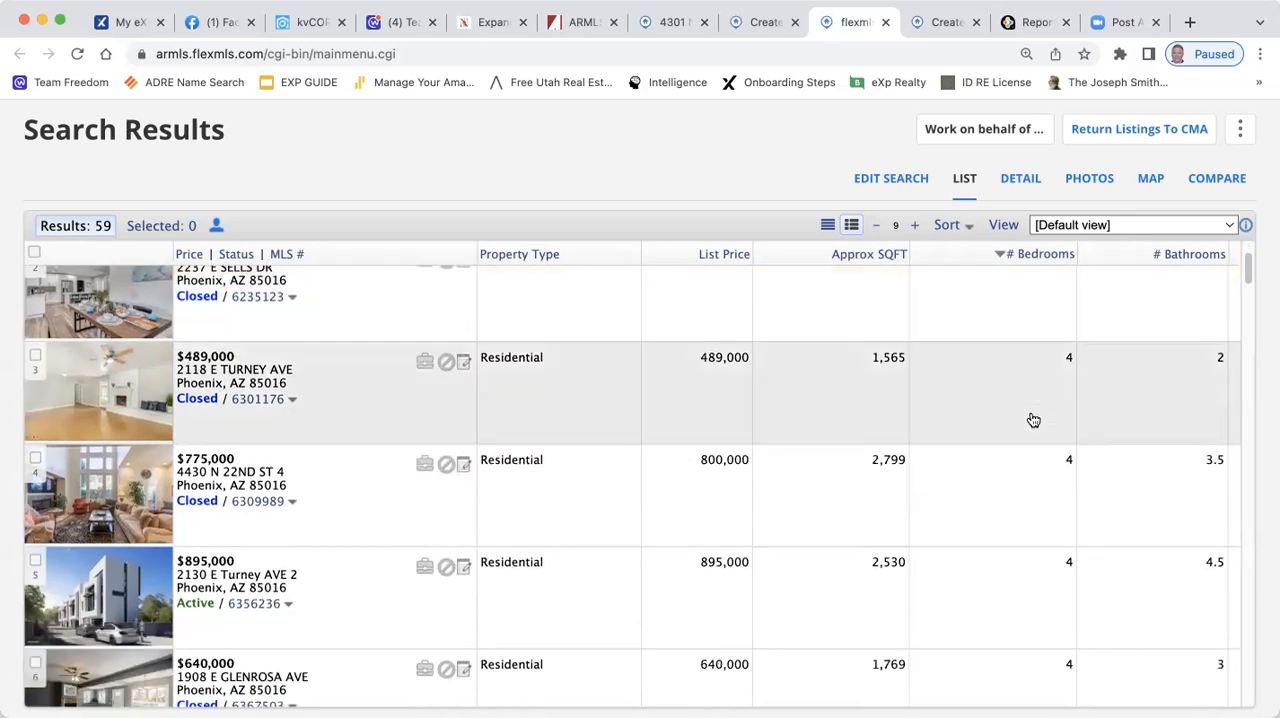
pyautogui.scroll(1, 1025, 380)
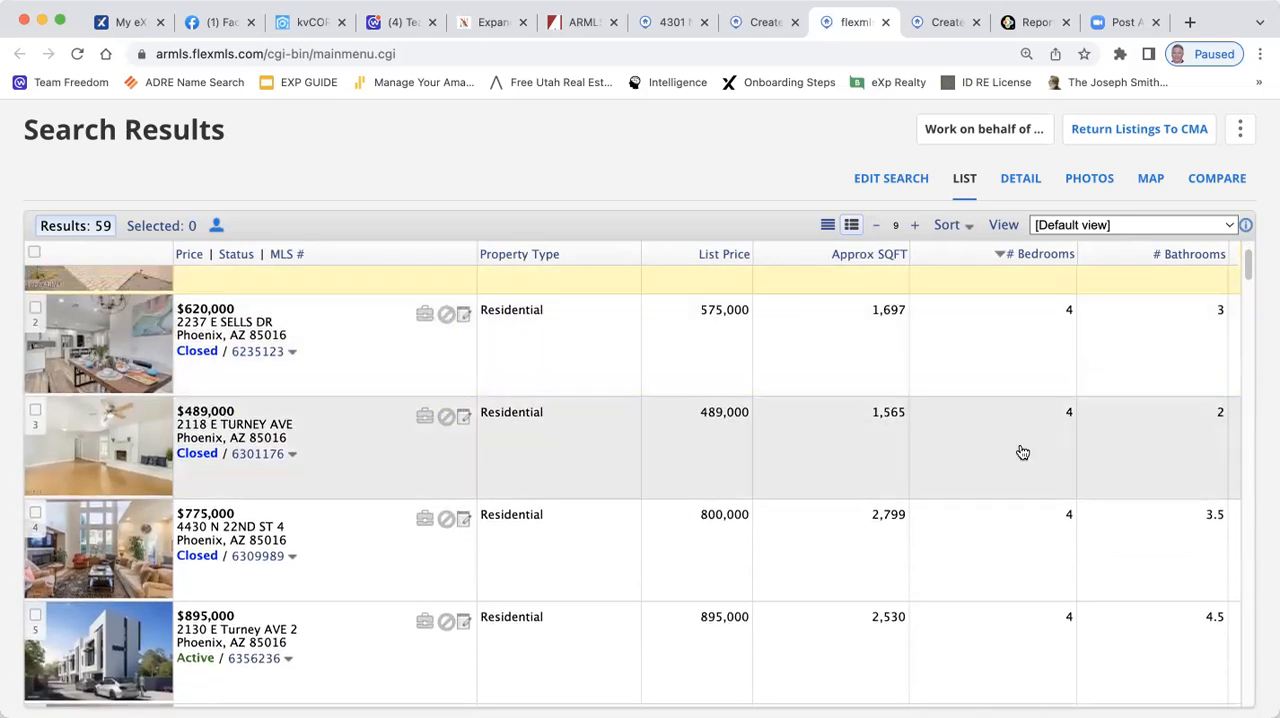
pyautogui.scroll(-1, 1022, 451)
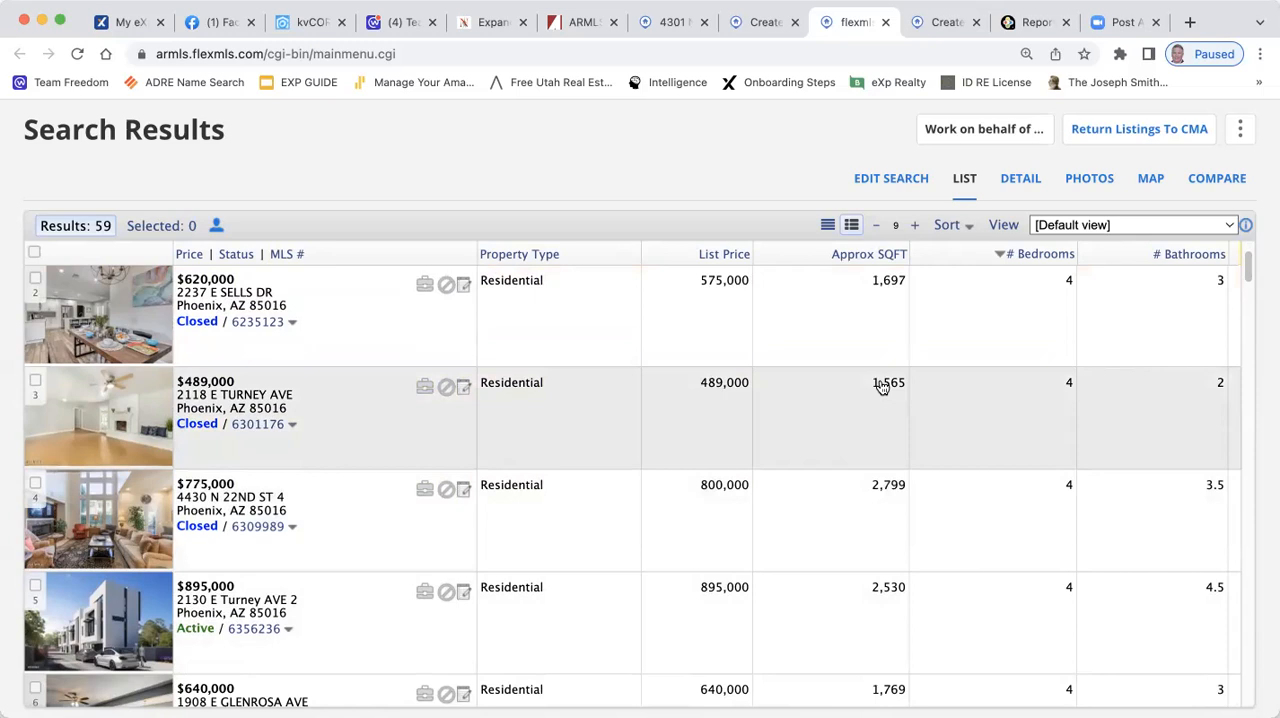
pyautogui.scroll(-3, 1028, 412)
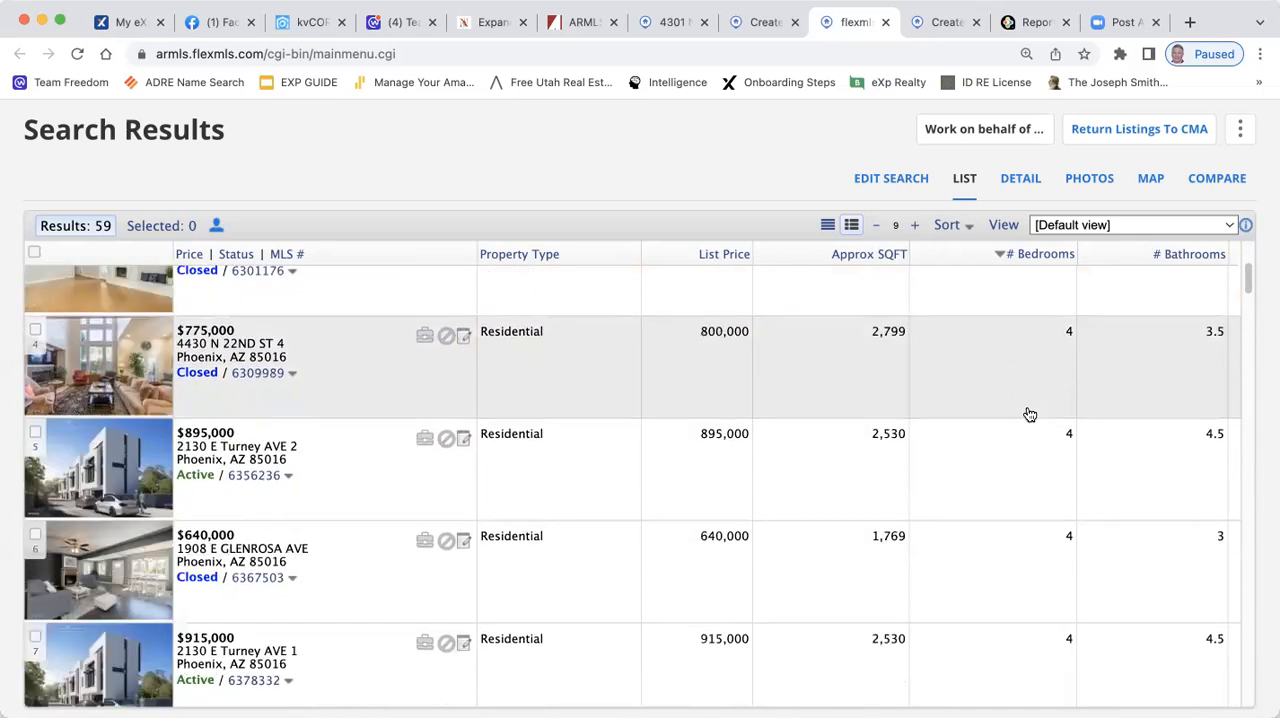
pyautogui.scroll(-3, 1030, 414)
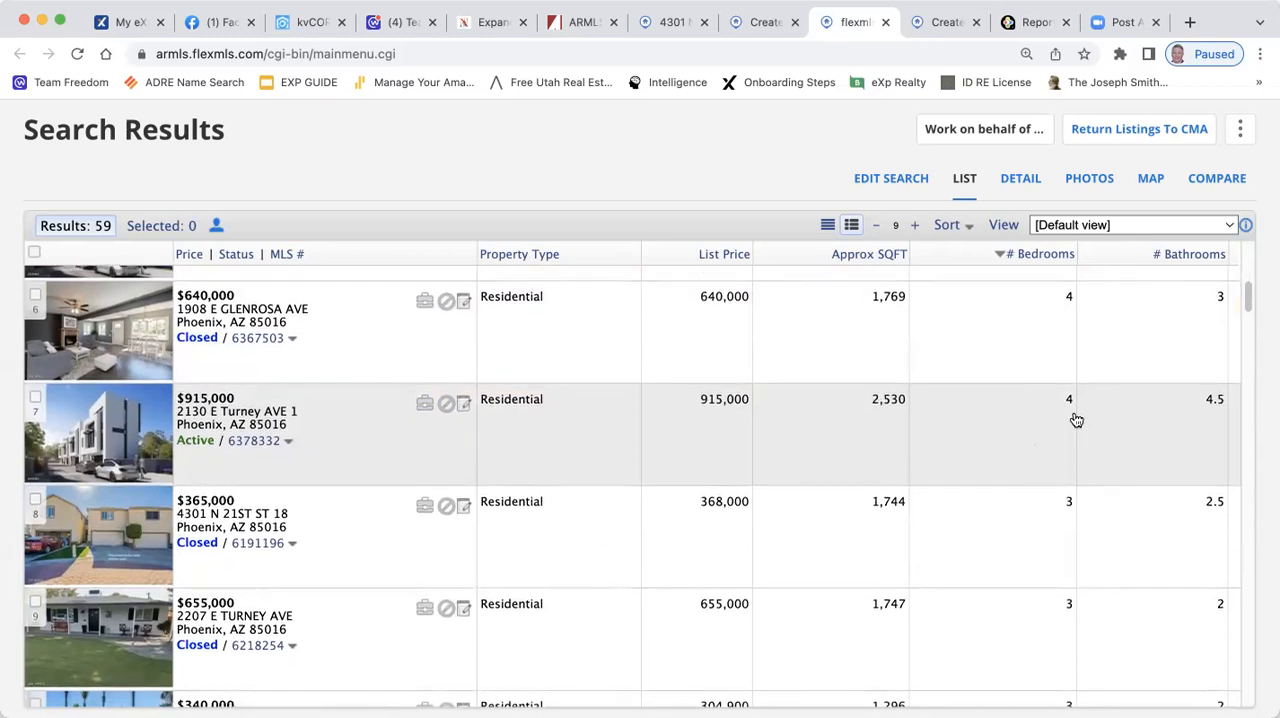
pyautogui.scroll(1, 1074, 420)
pyautogui.scroll(3, 1076, 421)
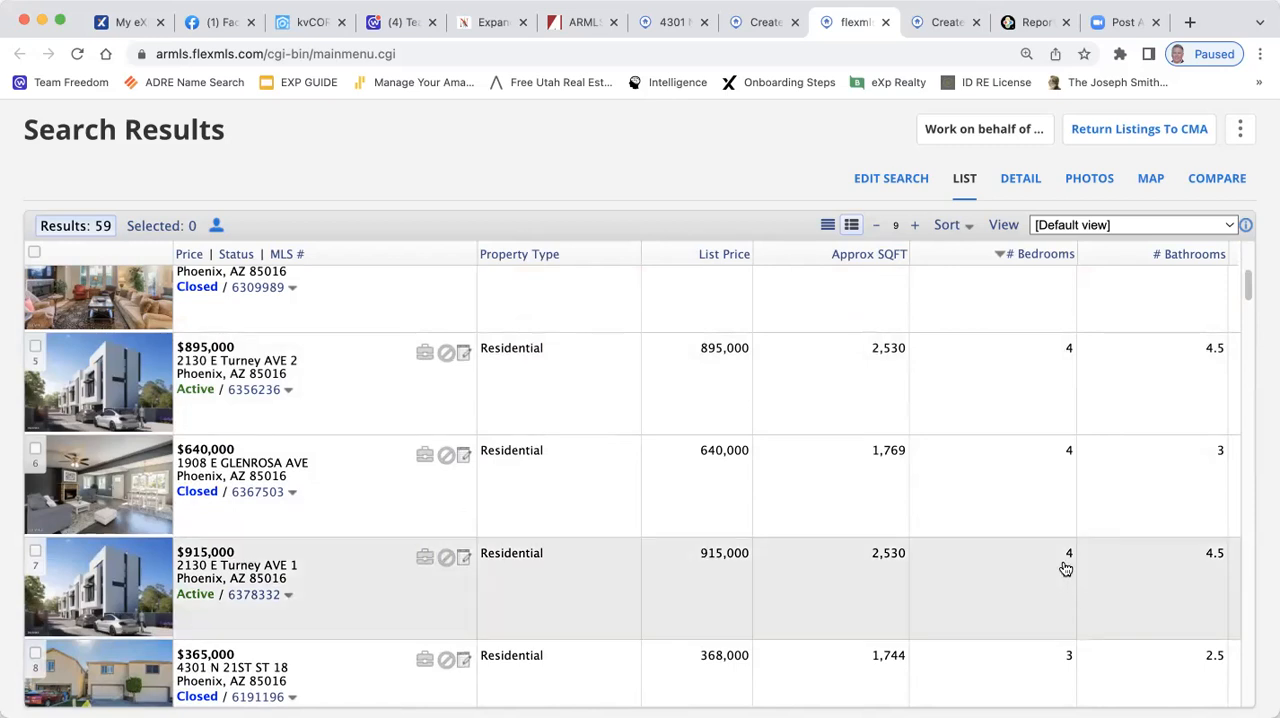
pyautogui.scroll(-1, 1063, 566)
pyautogui.scroll(-3, 1089, 560)
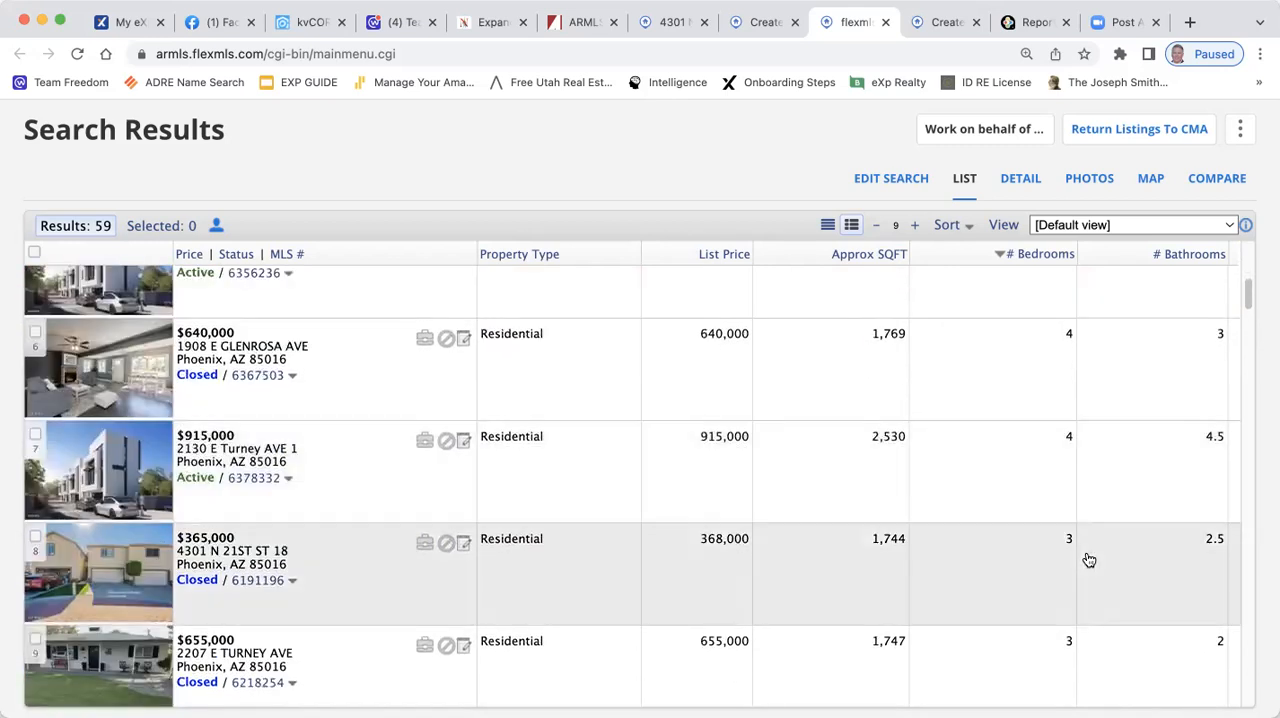
pyautogui.scroll(-3, 1089, 560)
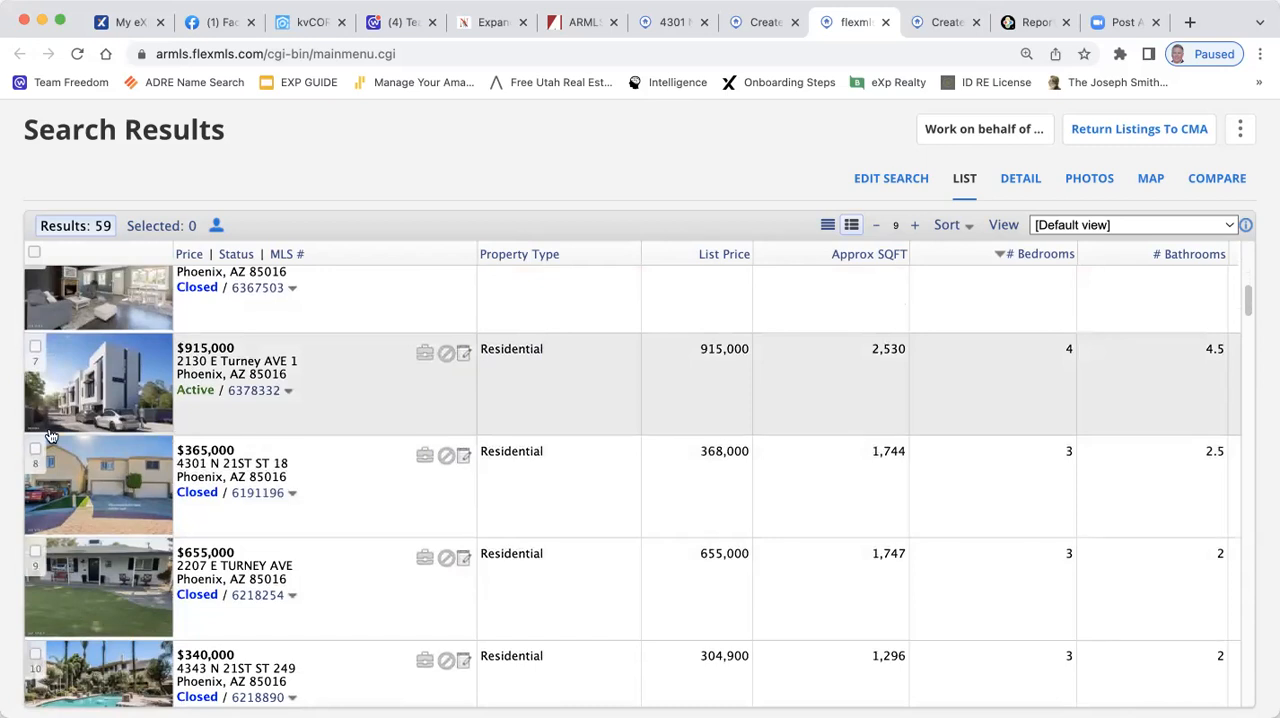
pyautogui.click(36, 452)
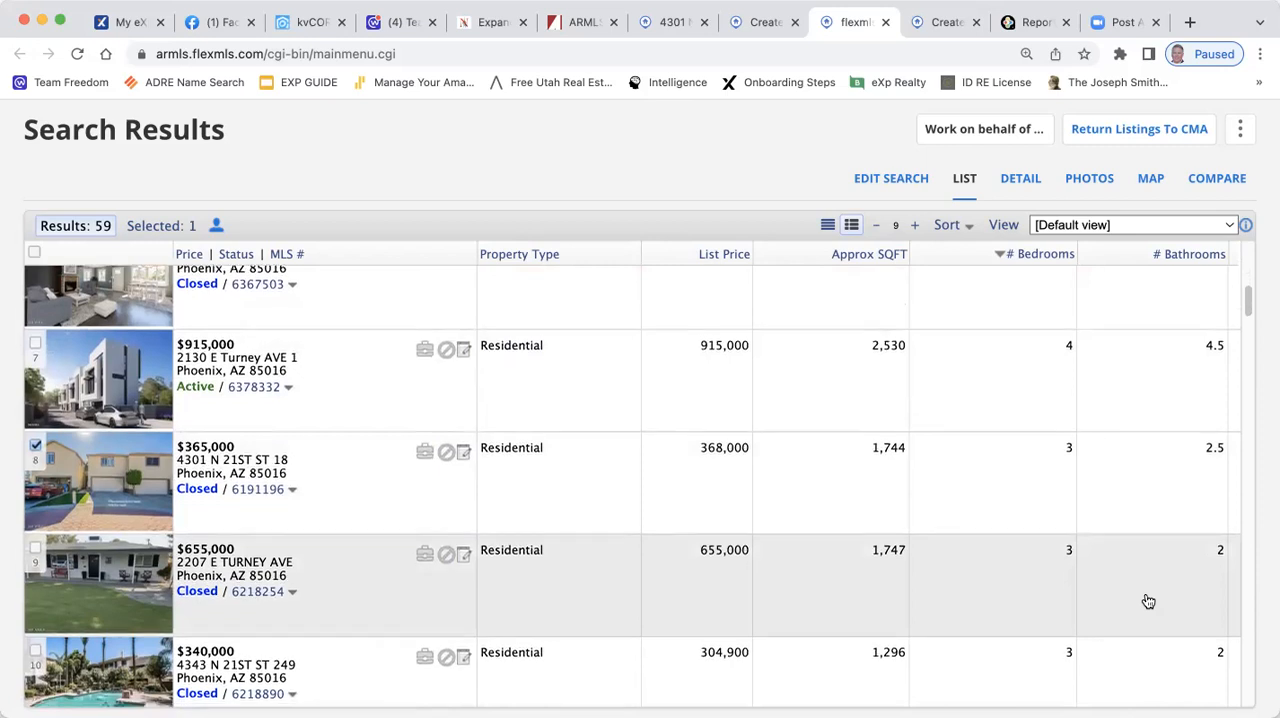
# Select the closed $655,000 listing with 1,747 sq ft, 3 bedrooms and 2 baths as a comp
pyautogui.scroll(-1, 1148, 601)
pyautogui.scroll(-3, 1148, 601)
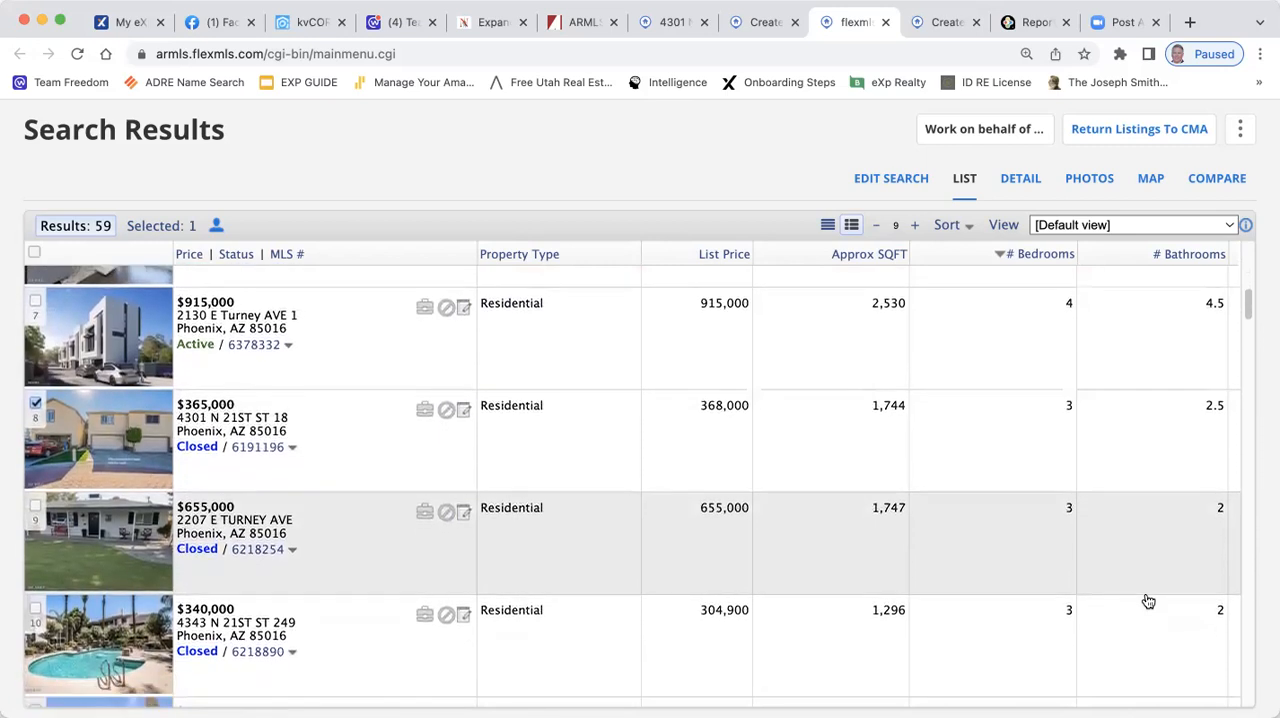
pyautogui.scroll(-1, 1148, 601)
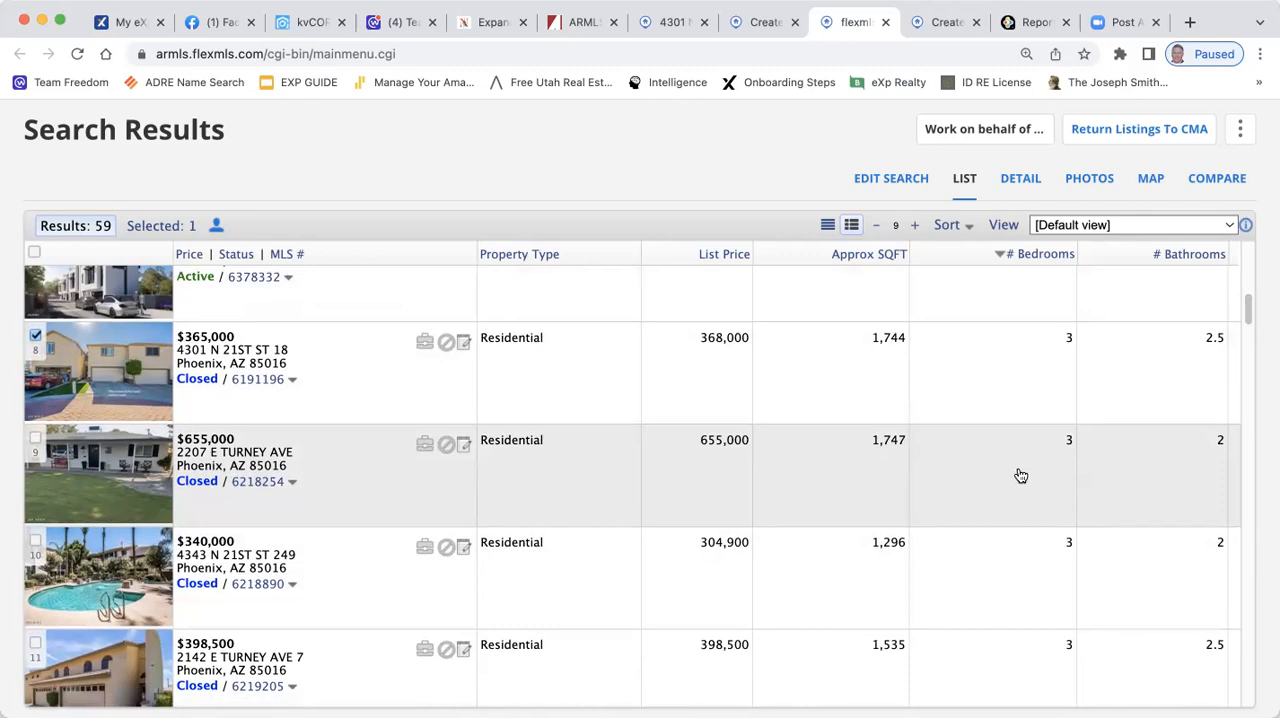
pyautogui.click(36, 443)
# Select the closed $398,500 listing with 1,535 sq ft, 3 bedrooms and 2.5 baths as a comp
pyautogui.scroll(1, 645, 440)
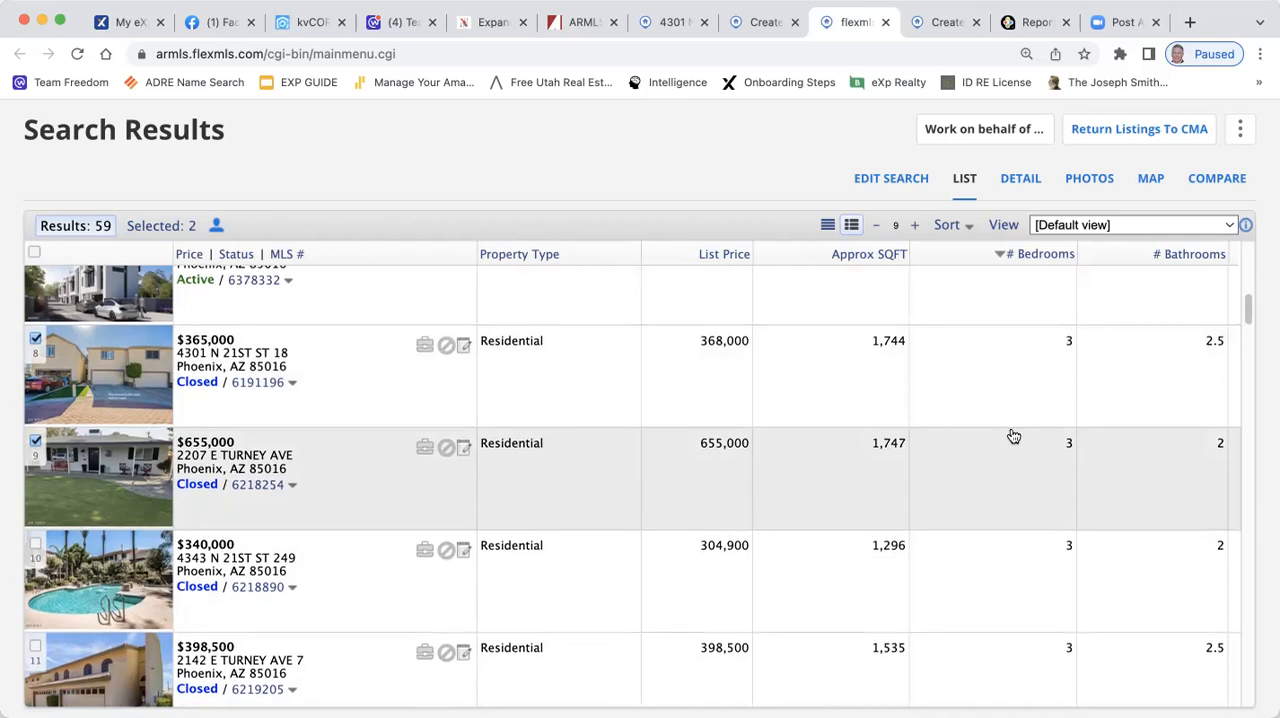
pyautogui.scroll(-3, 1013, 438)
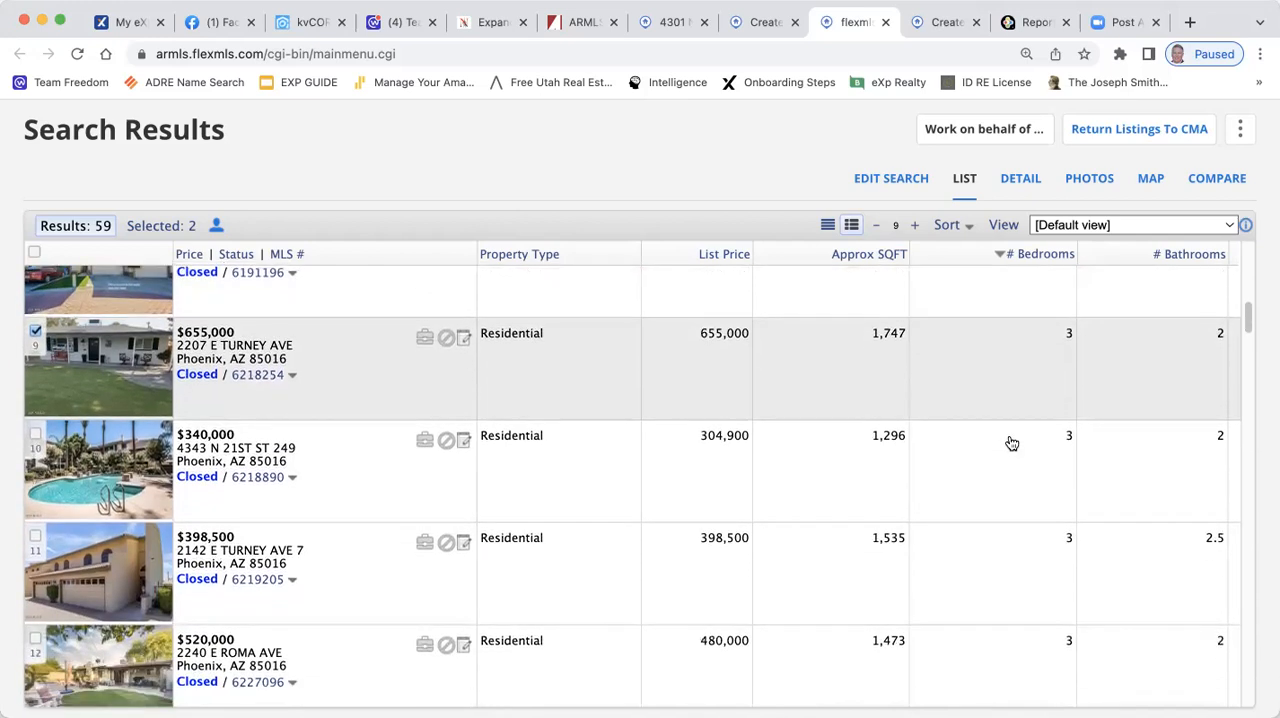
pyautogui.scroll(-1, 1088, 470)
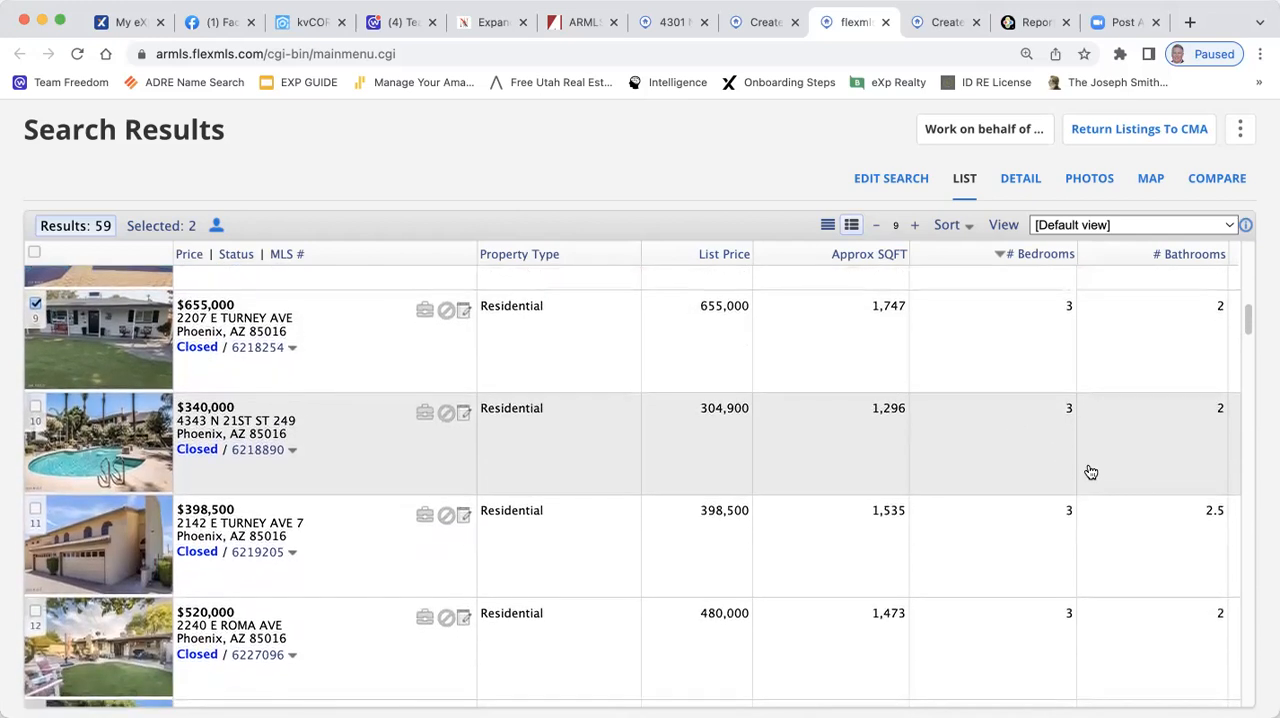
pyautogui.scroll(-1, 1092, 473)
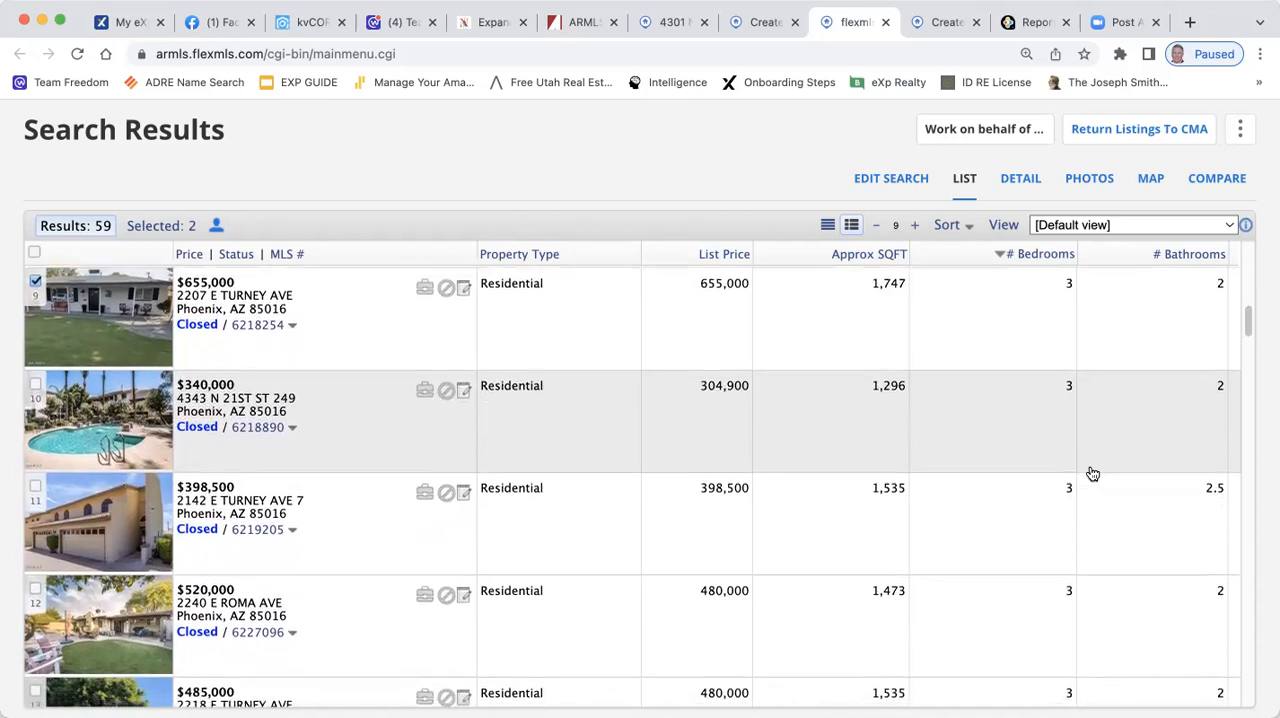
pyautogui.scroll(-1, 1088, 471)
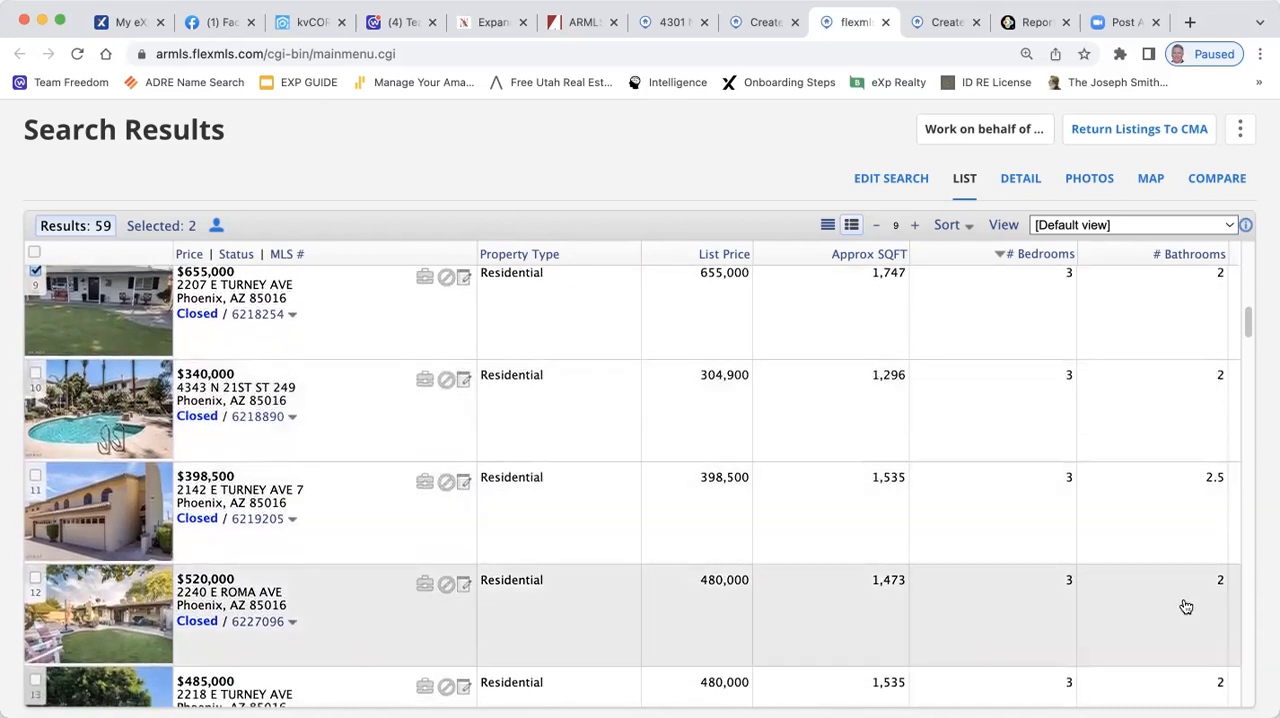
pyautogui.scroll(-1, 1186, 607)
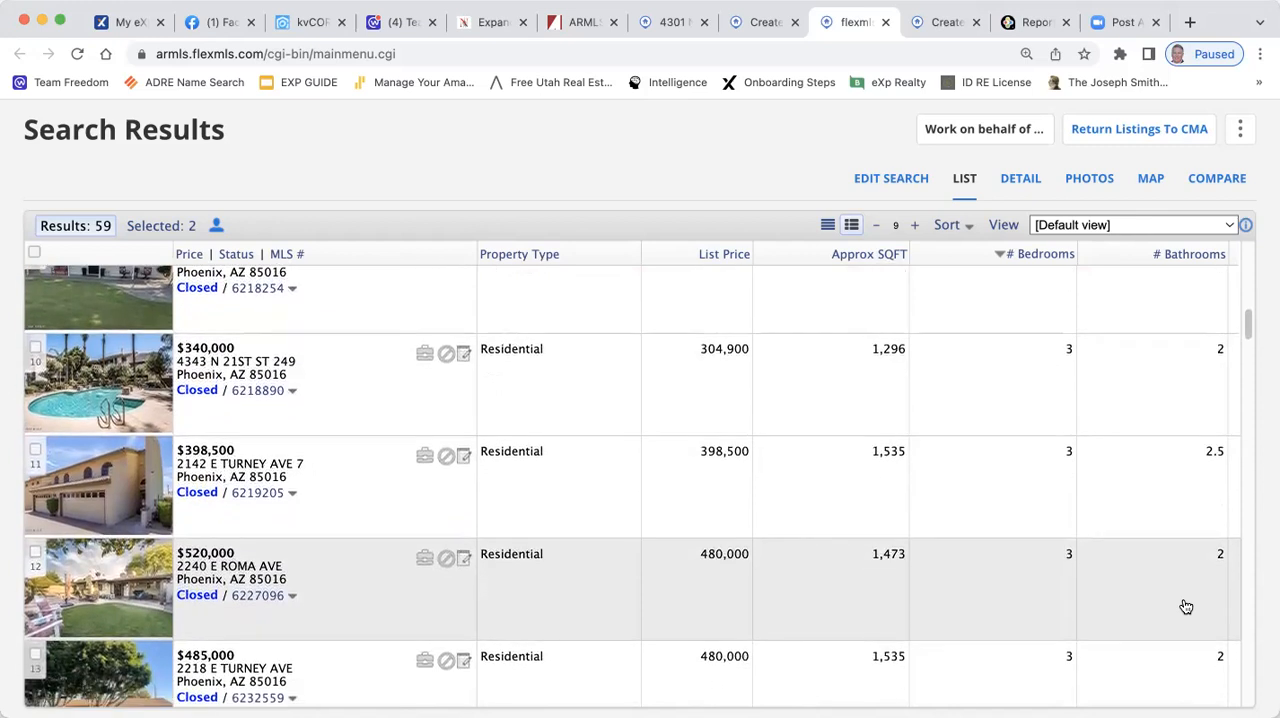
pyautogui.scroll(-2, 1186, 607)
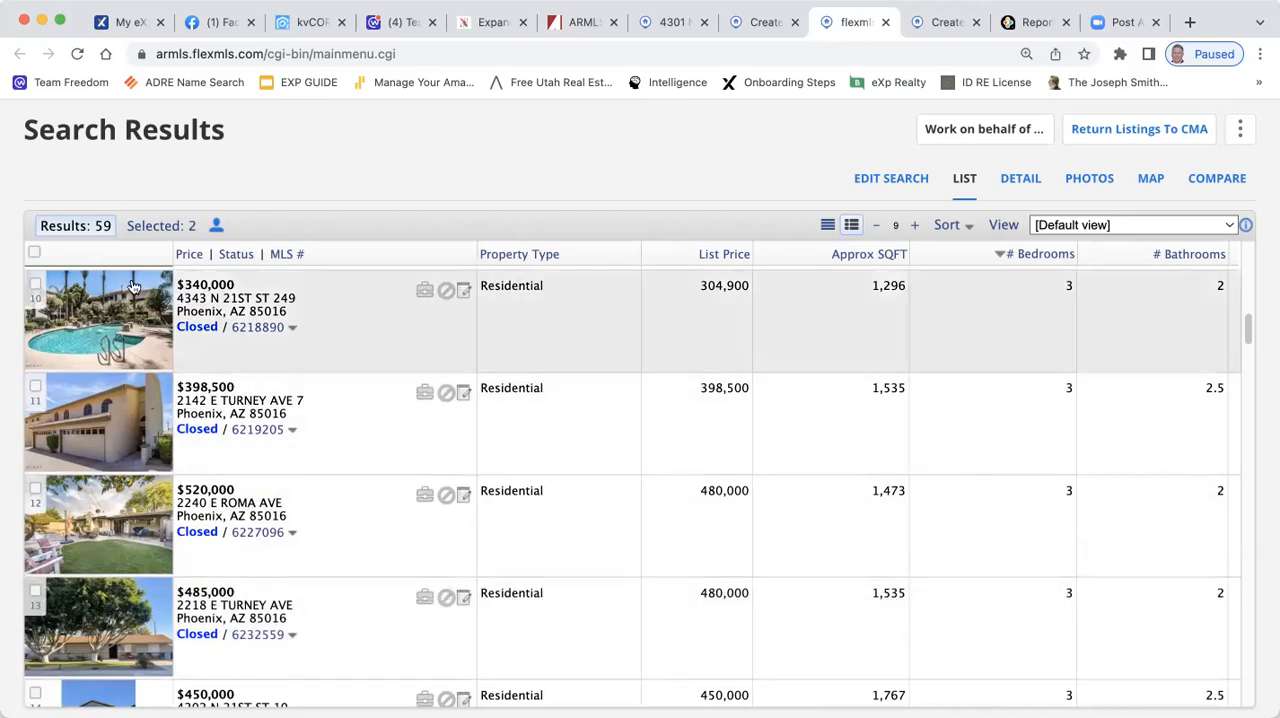
pyautogui.click(35, 387)
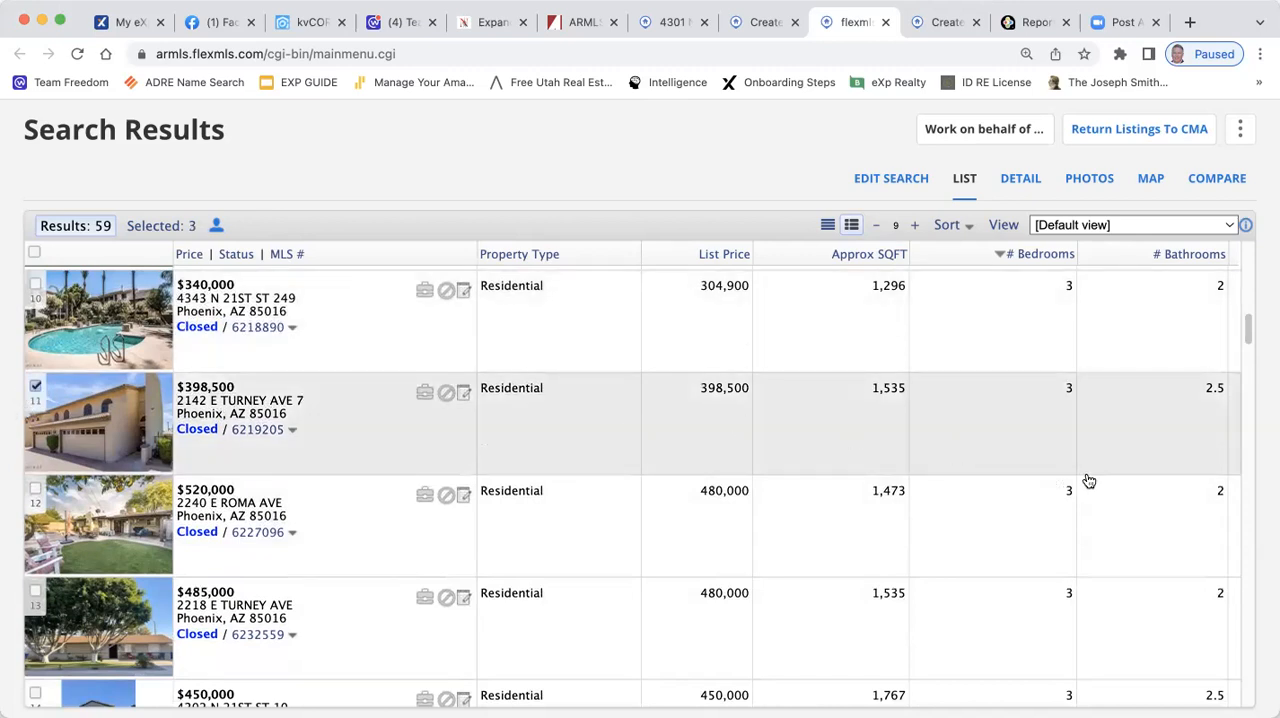
# Check the subject property's listing report for comparison and select the closed $450,000 listing with 1,767 sq ft and 2.5 baths as a comp
pyautogui.scroll(-2, 1120, 482)
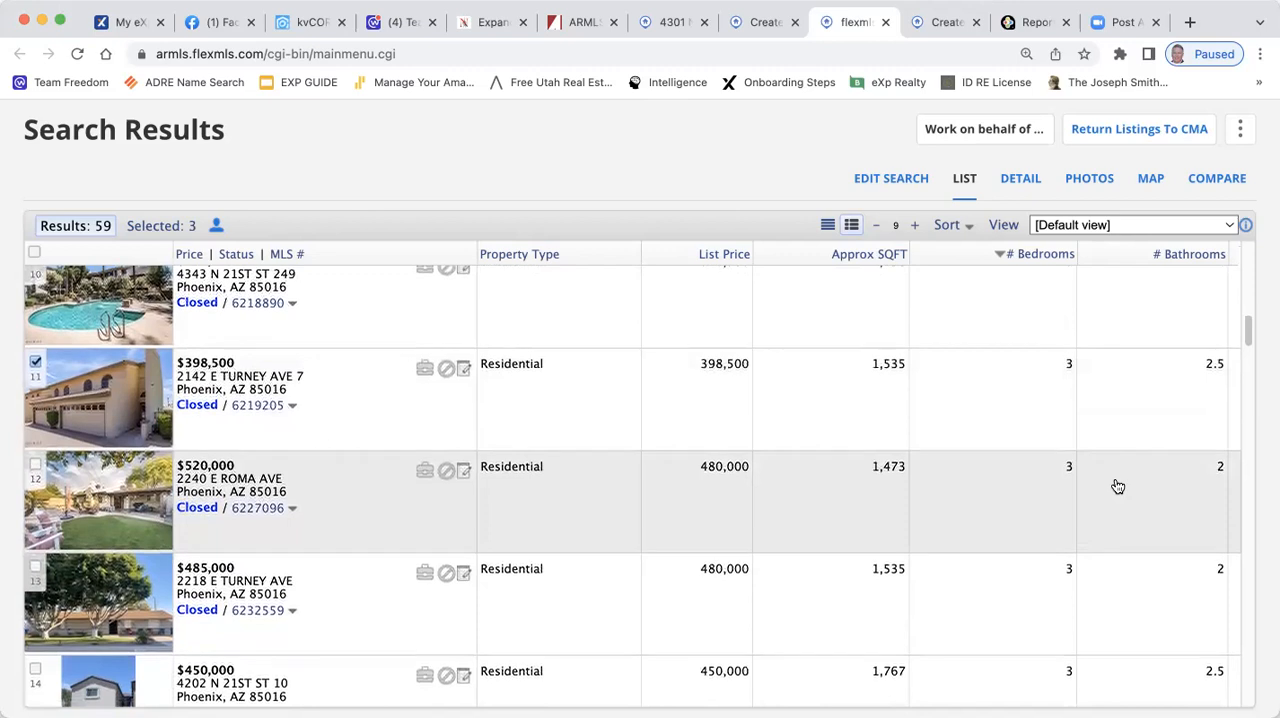
pyautogui.scroll(-1, 1118, 486)
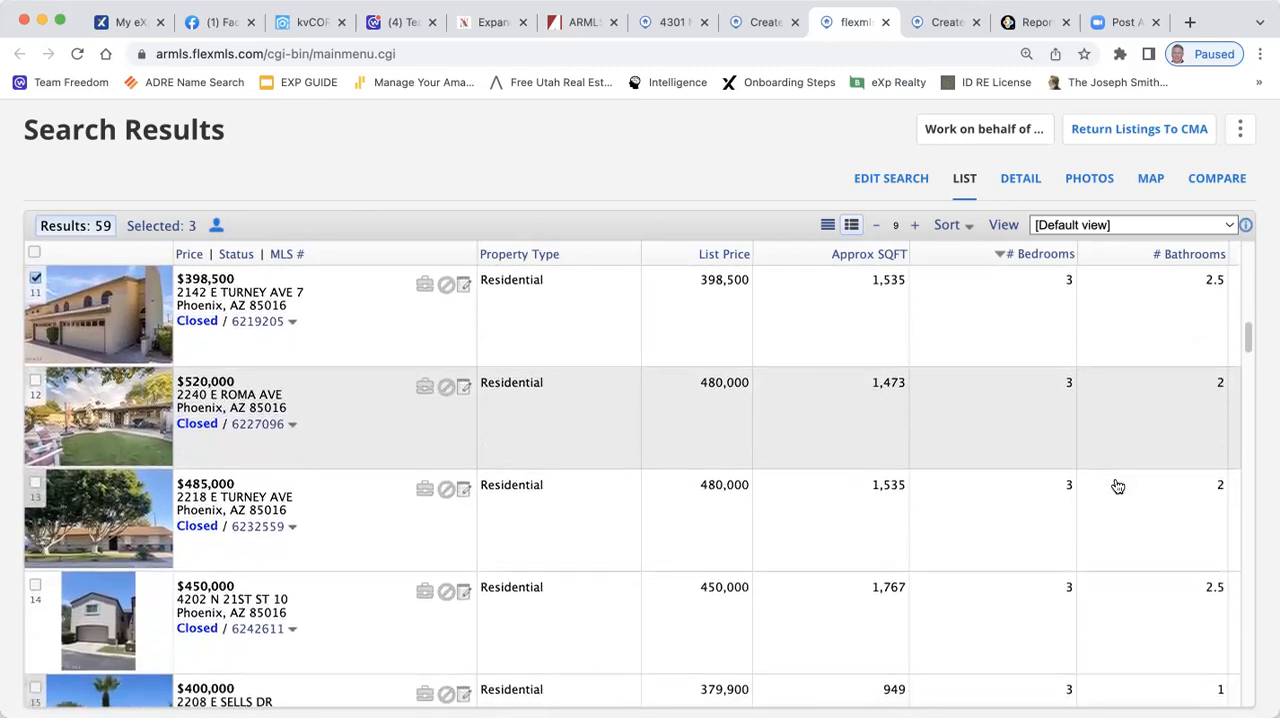
pyautogui.scroll(-1, 1118, 486)
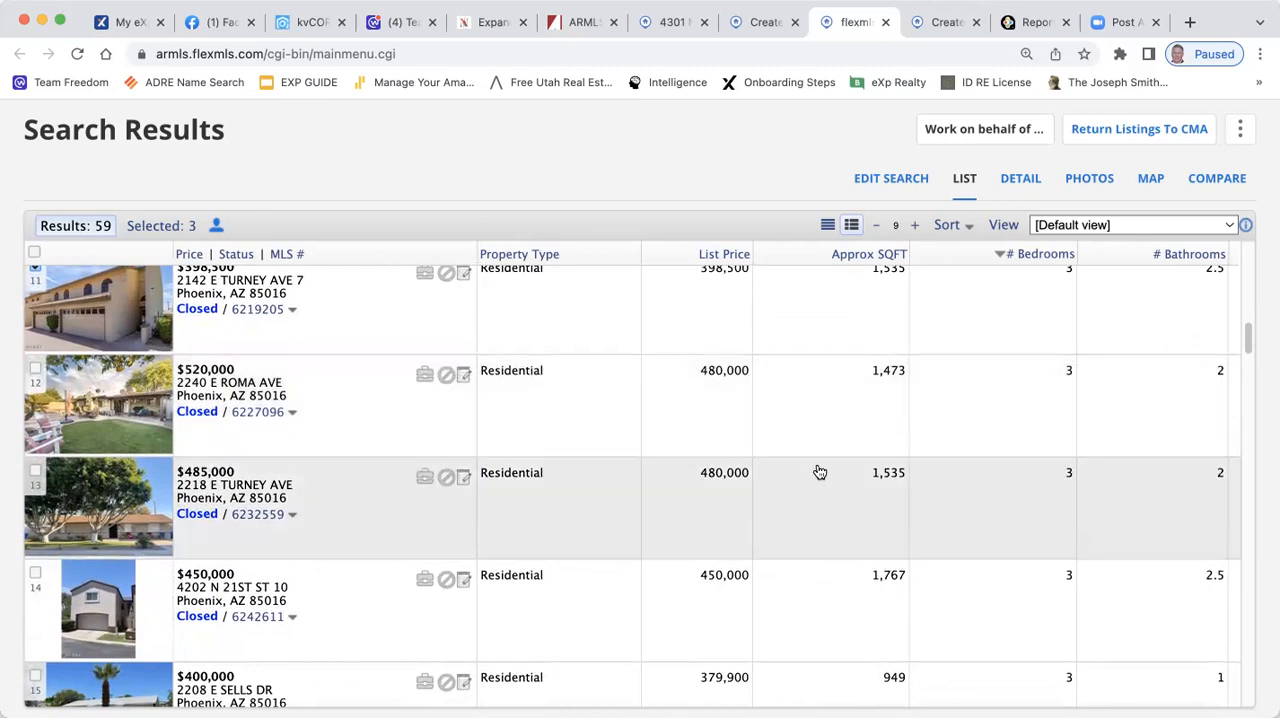
pyautogui.scroll(-1, 819, 472)
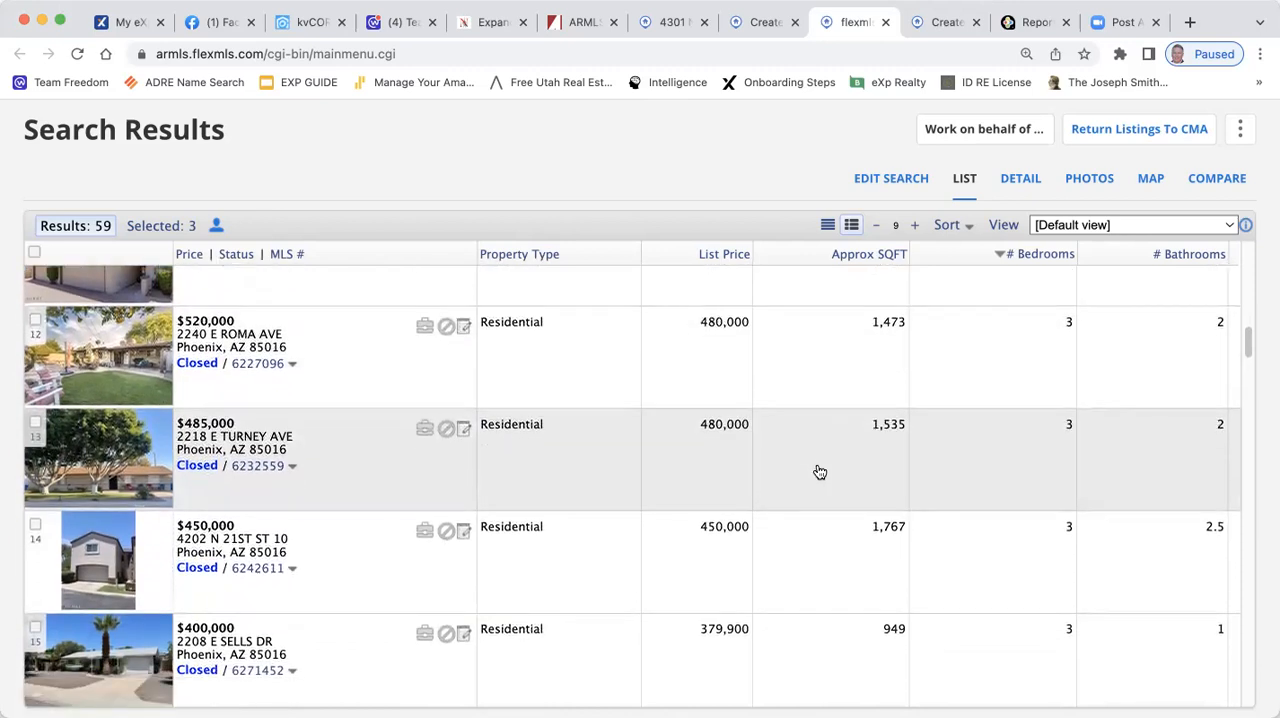
pyautogui.click(675, 22)
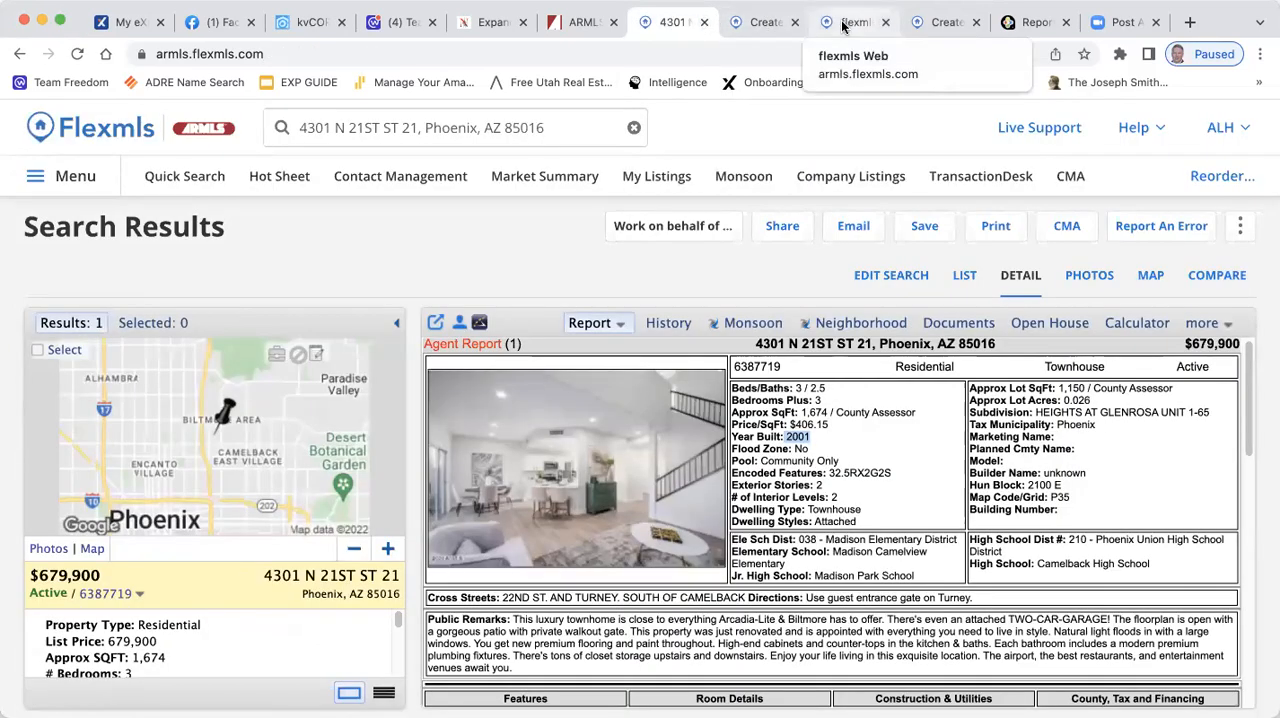
pyautogui.click(762, 22)
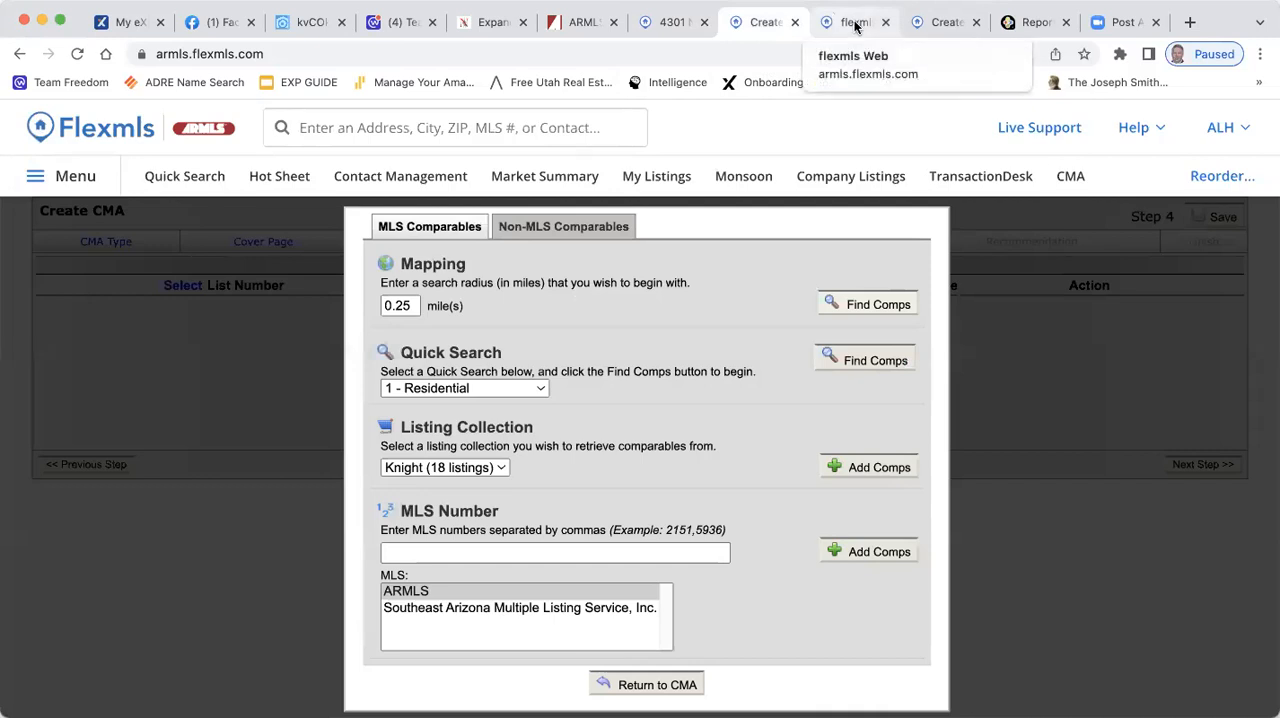
pyautogui.click(855, 22)
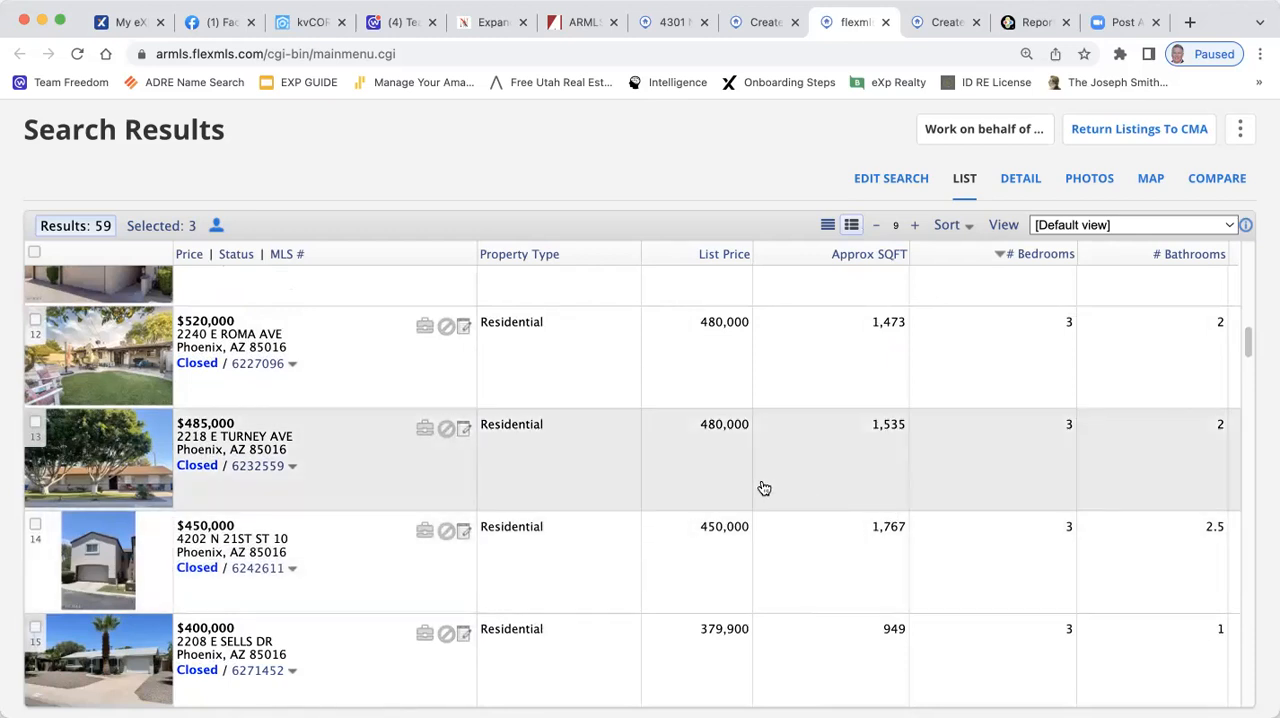
pyautogui.scroll(-2, 795, 560)
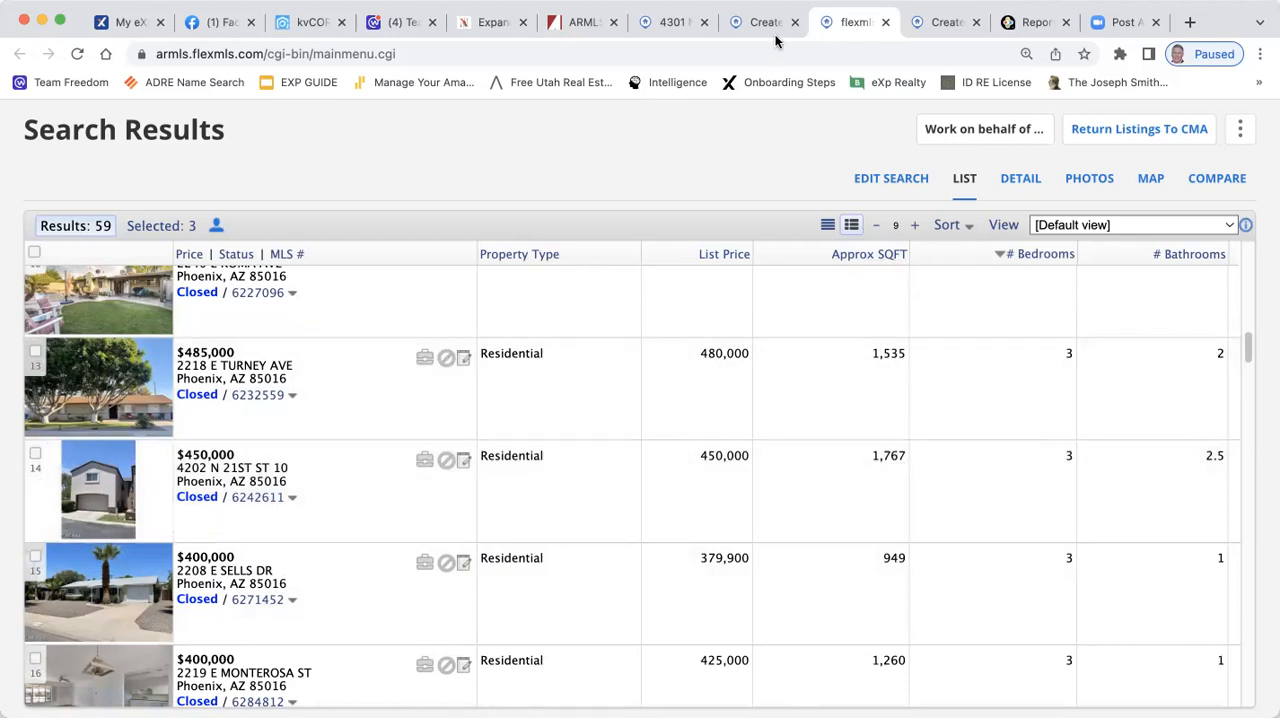
pyautogui.click(672, 24)
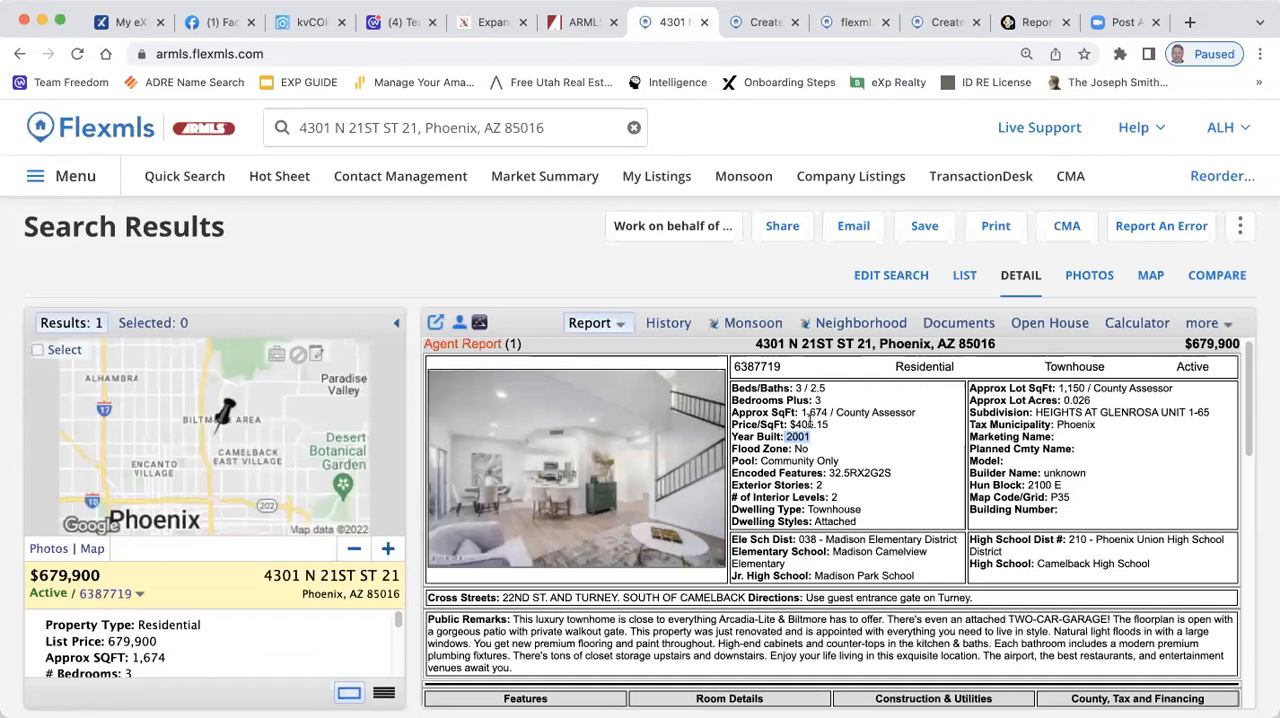
pyautogui.click(852, 23)
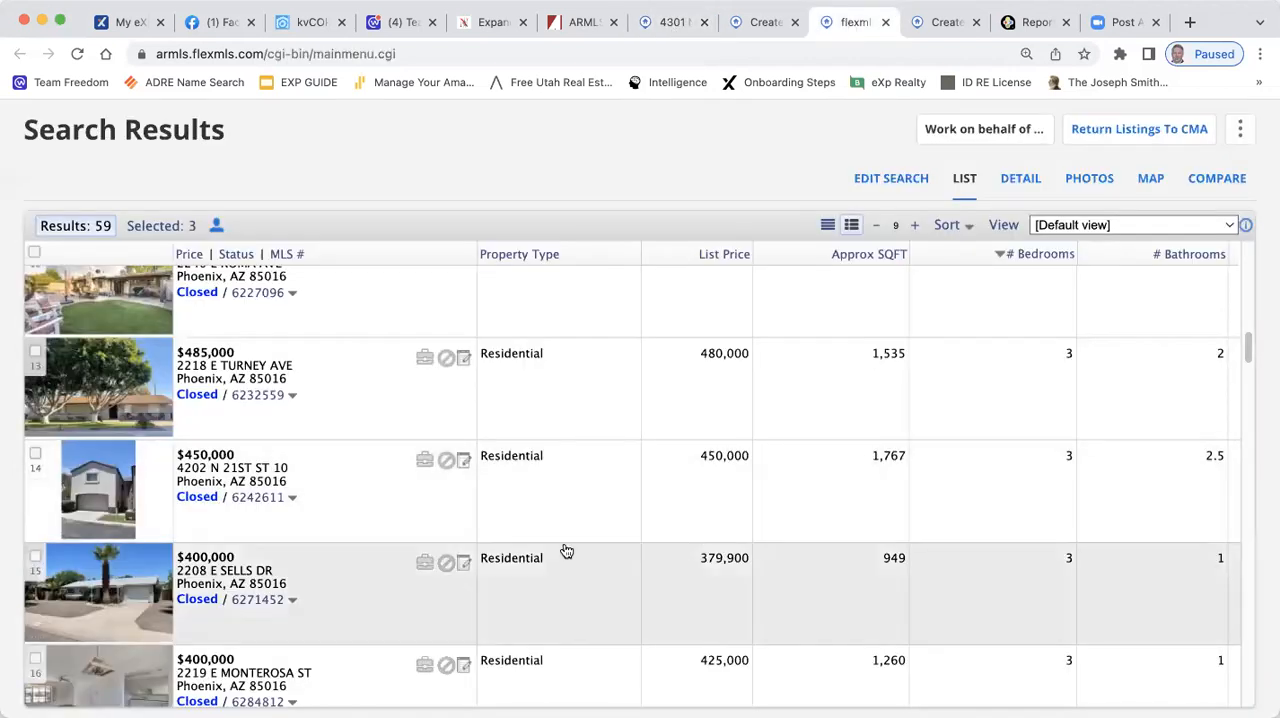
pyautogui.click(36, 458)
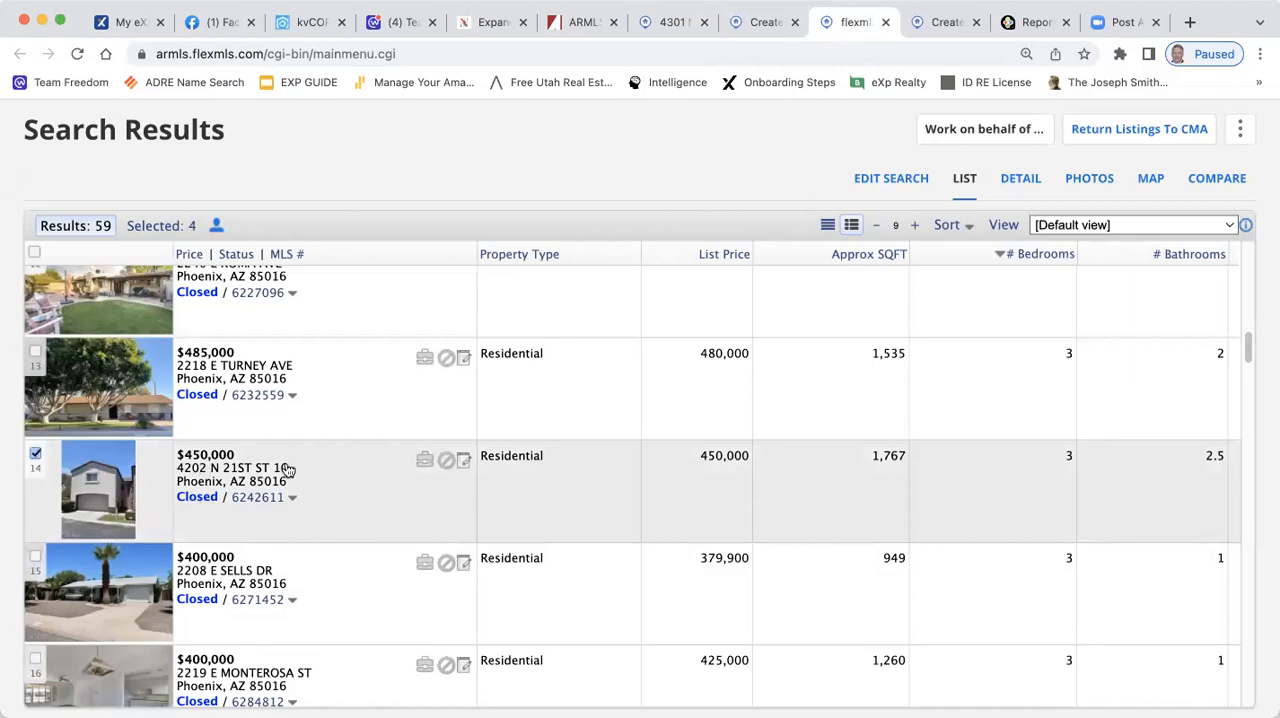
# Review the remaining three-bedroom results and select the closed $478,400 listing with 1,767 sq ft and 2.5 baths as a comp
pyautogui.scroll(-2, 1039, 497)
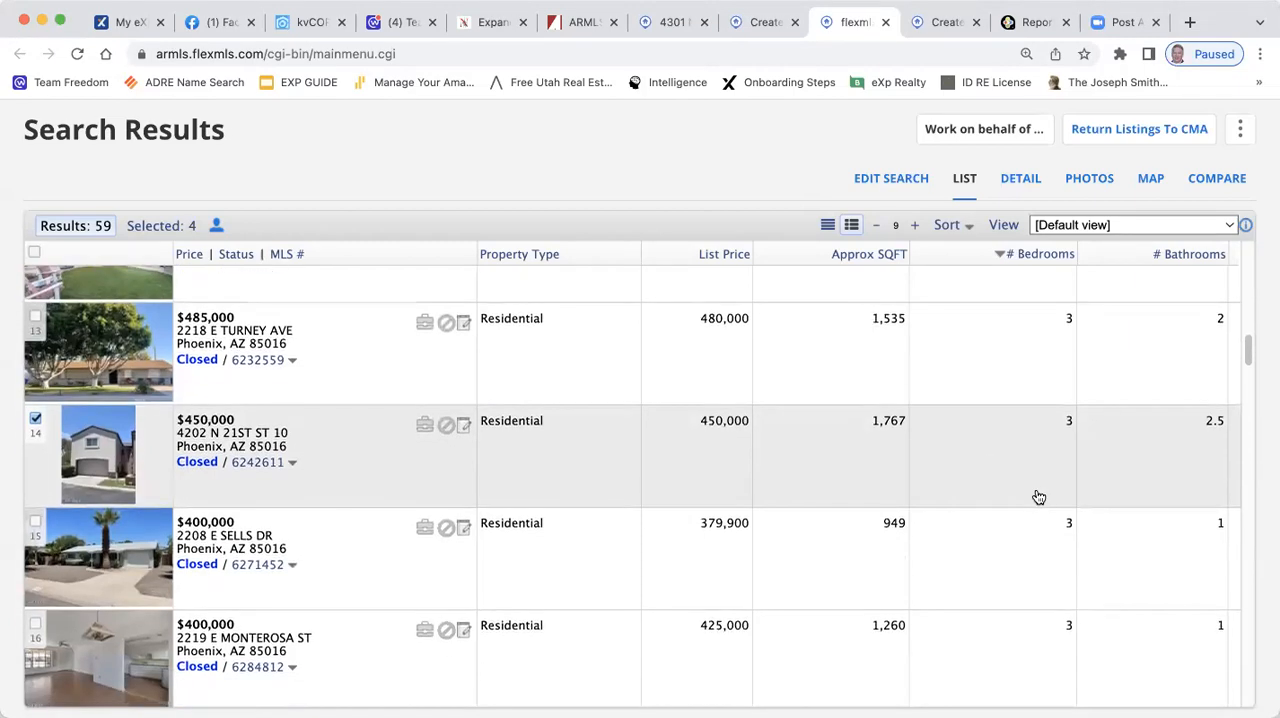
pyautogui.scroll(-2, 1039, 497)
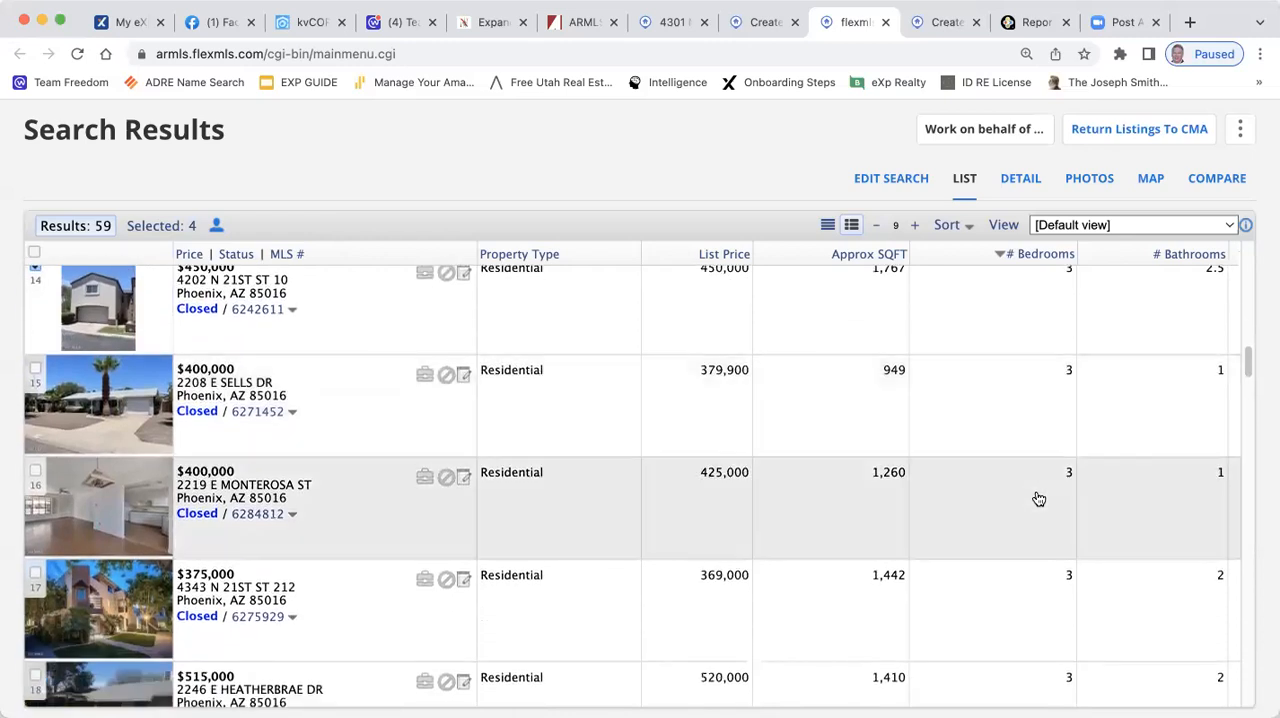
pyautogui.scroll(-2, 1039, 499)
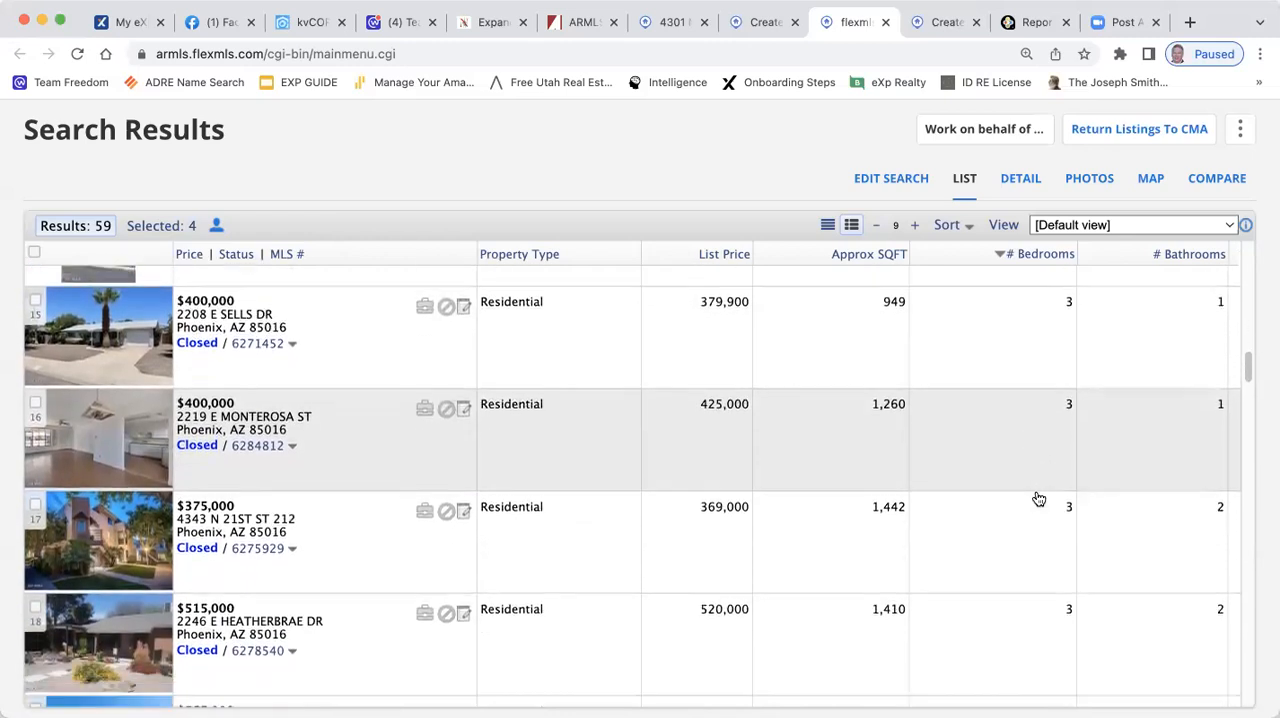
pyautogui.scroll(-2, 1039, 499)
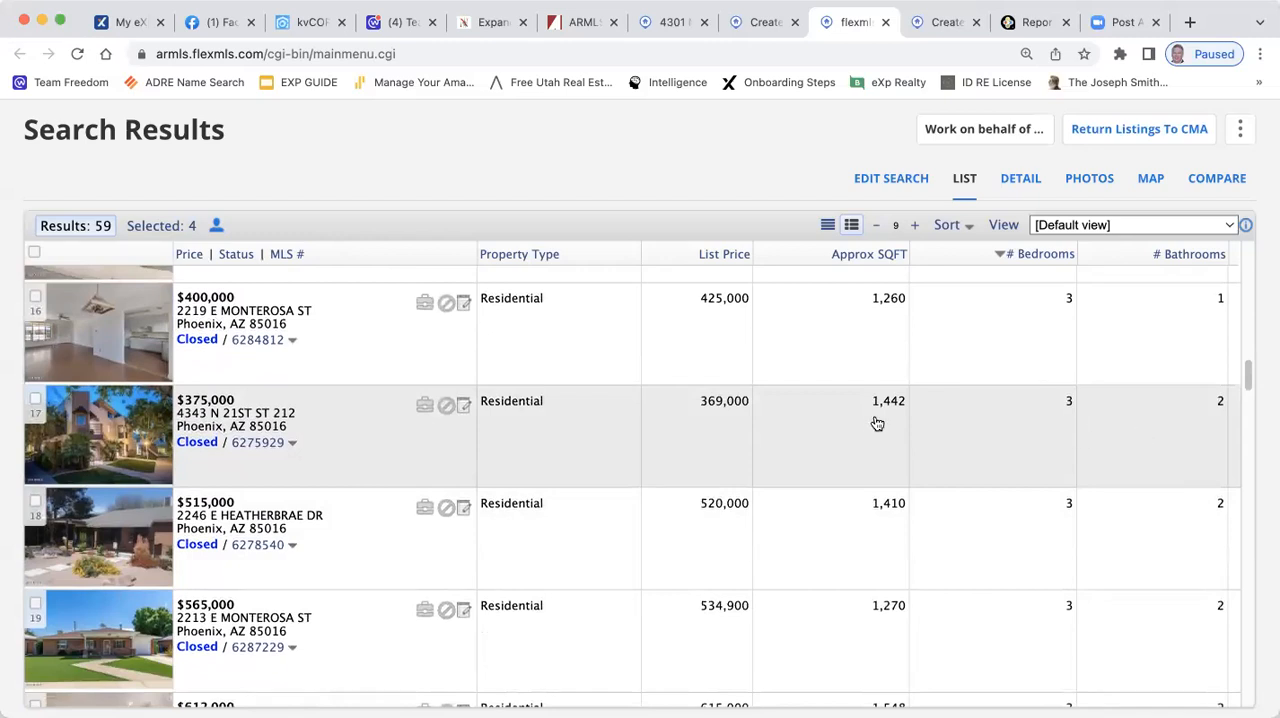
pyautogui.scroll(-1, 877, 424)
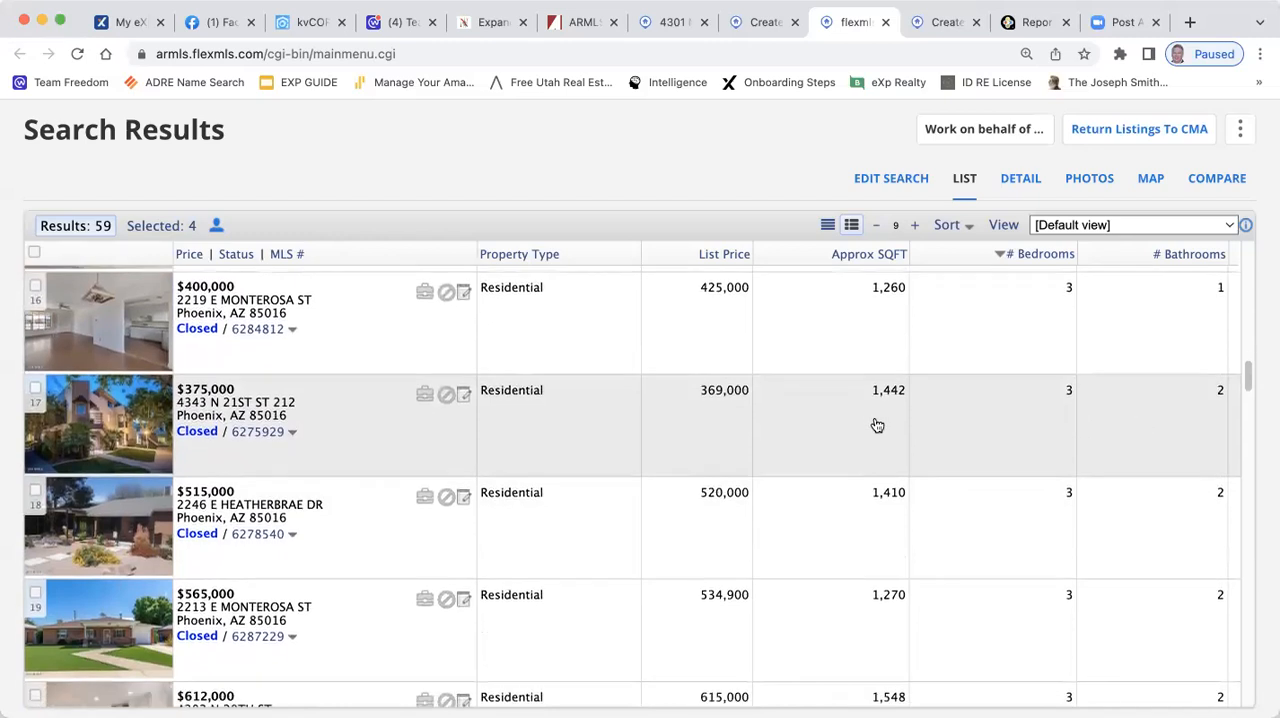
pyautogui.scroll(-2, 875, 427)
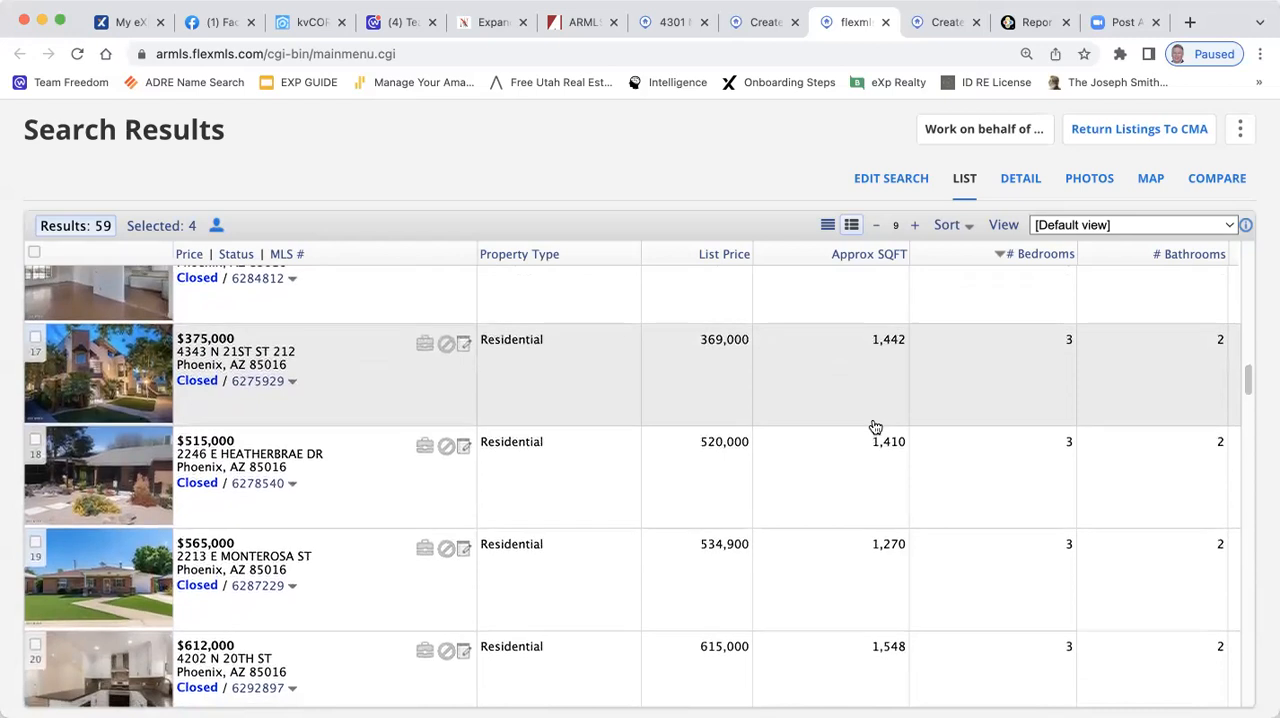
pyautogui.scroll(-1, 875, 427)
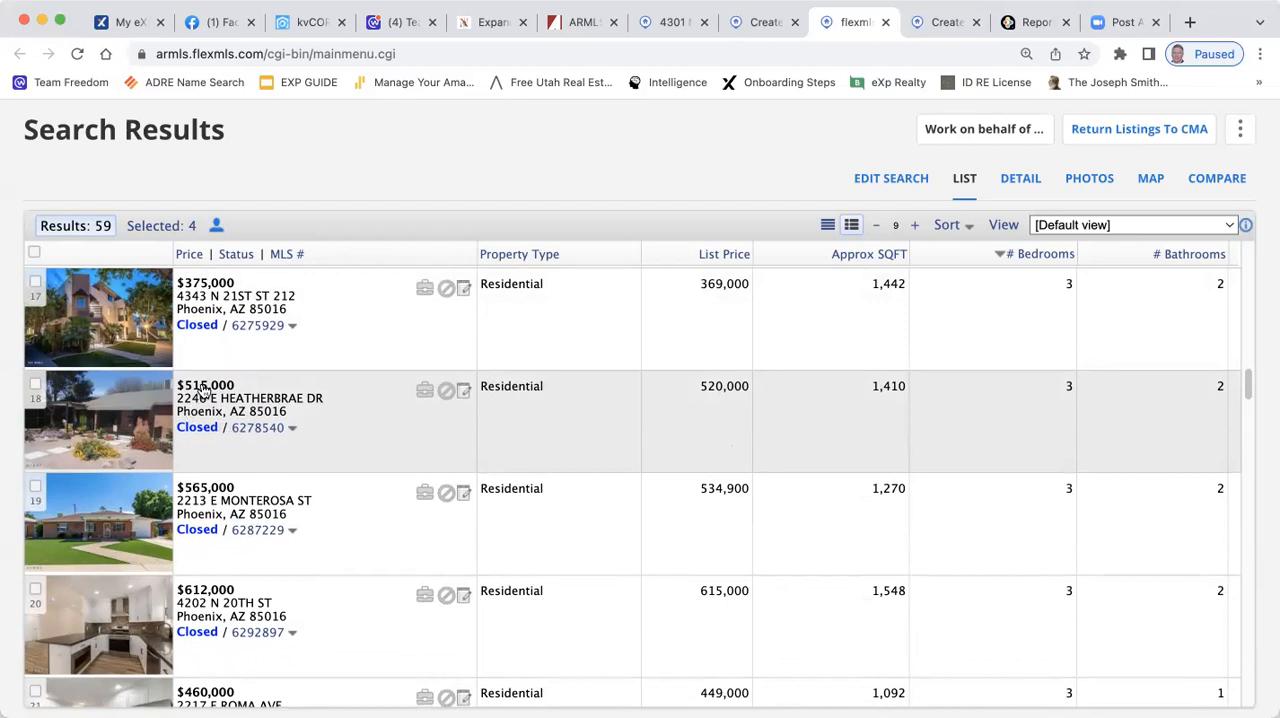
pyautogui.scroll(-1, 938, 535)
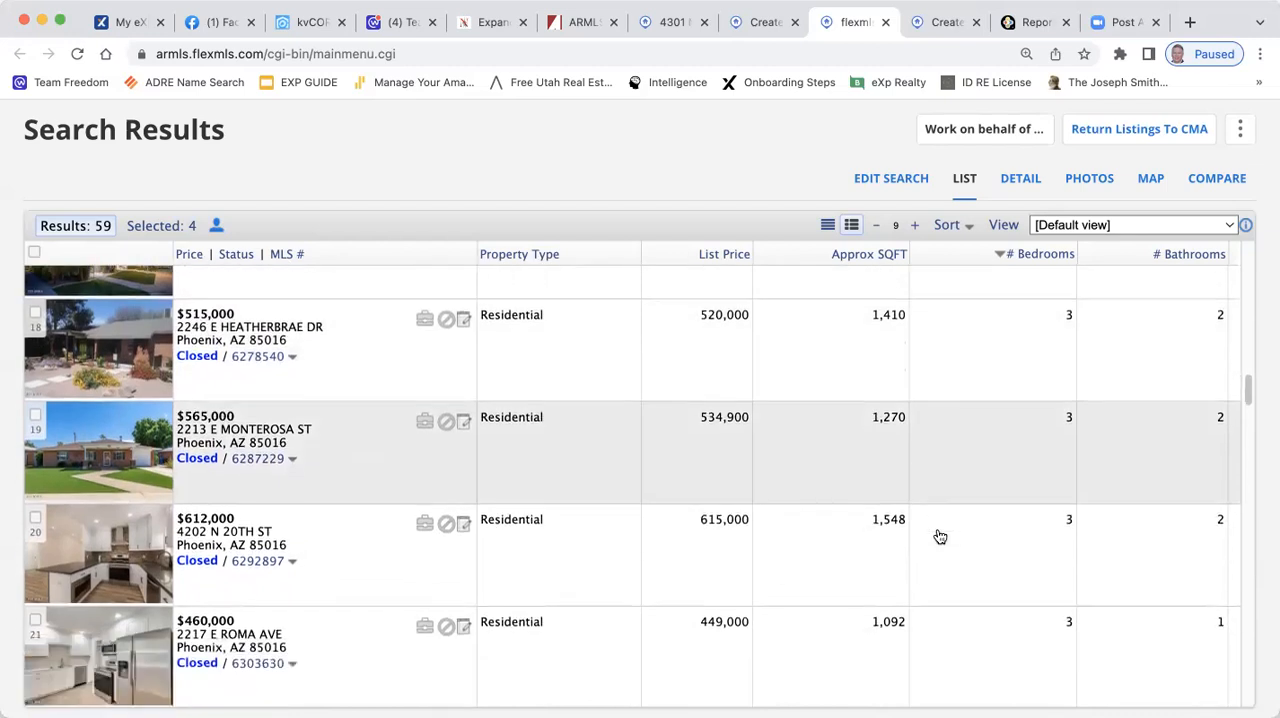
pyautogui.scroll(-1, 940, 537)
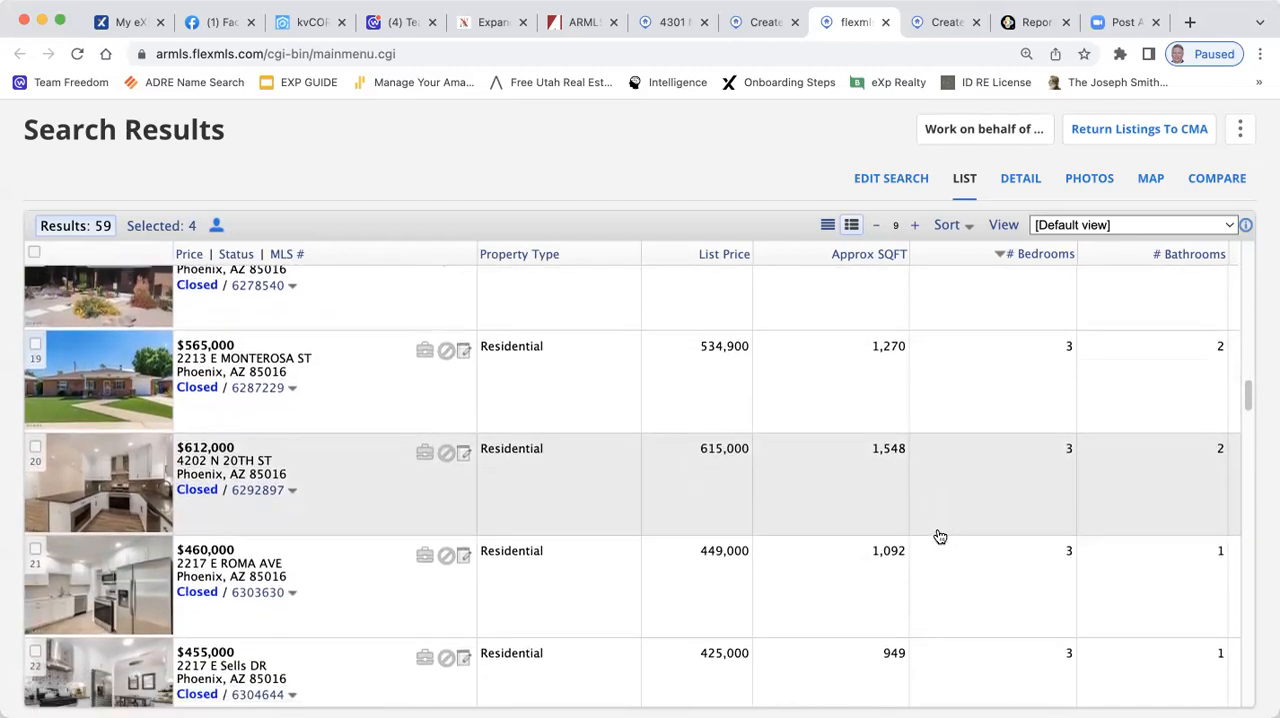
pyautogui.scroll(-2, 938, 535)
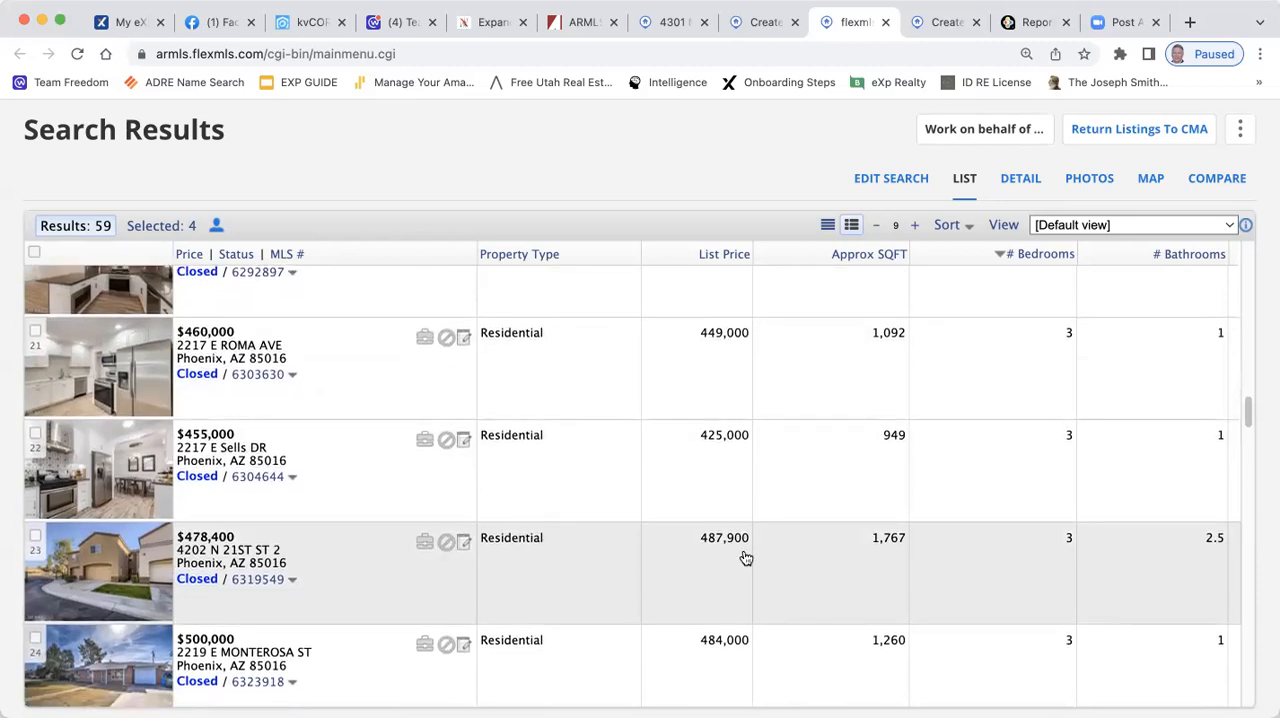
pyautogui.click(35, 541)
# Compare the closed $430,000 listing with 1,674 sq ft against the subject property's listing report and leave it unselected
pyautogui.scroll(-2, 606, 491)
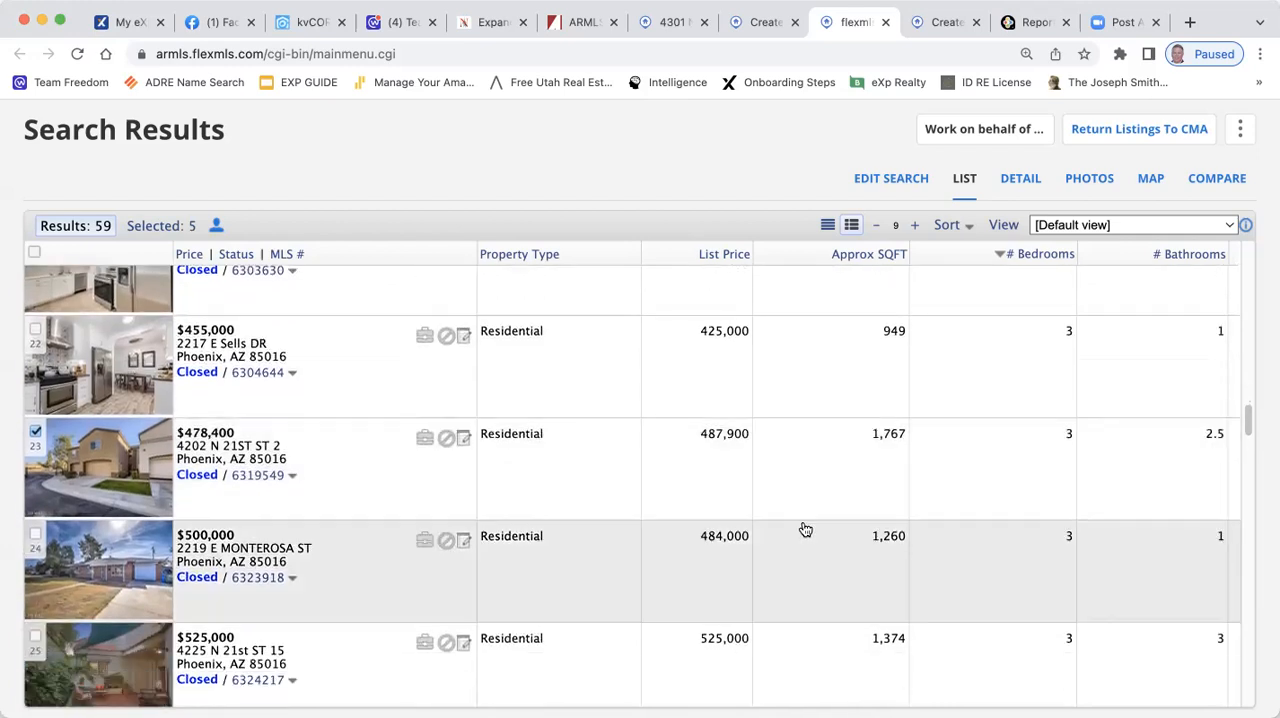
pyautogui.scroll(-2, 918, 530)
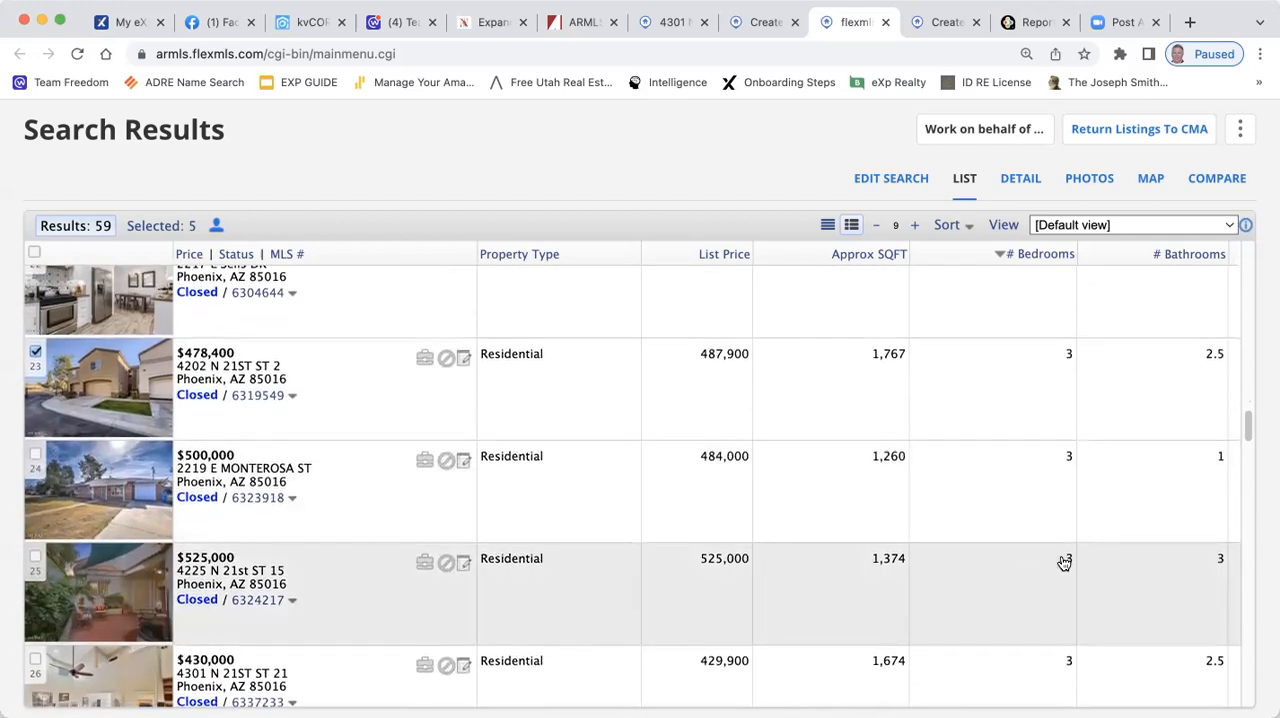
pyautogui.scroll(-3, 1064, 563)
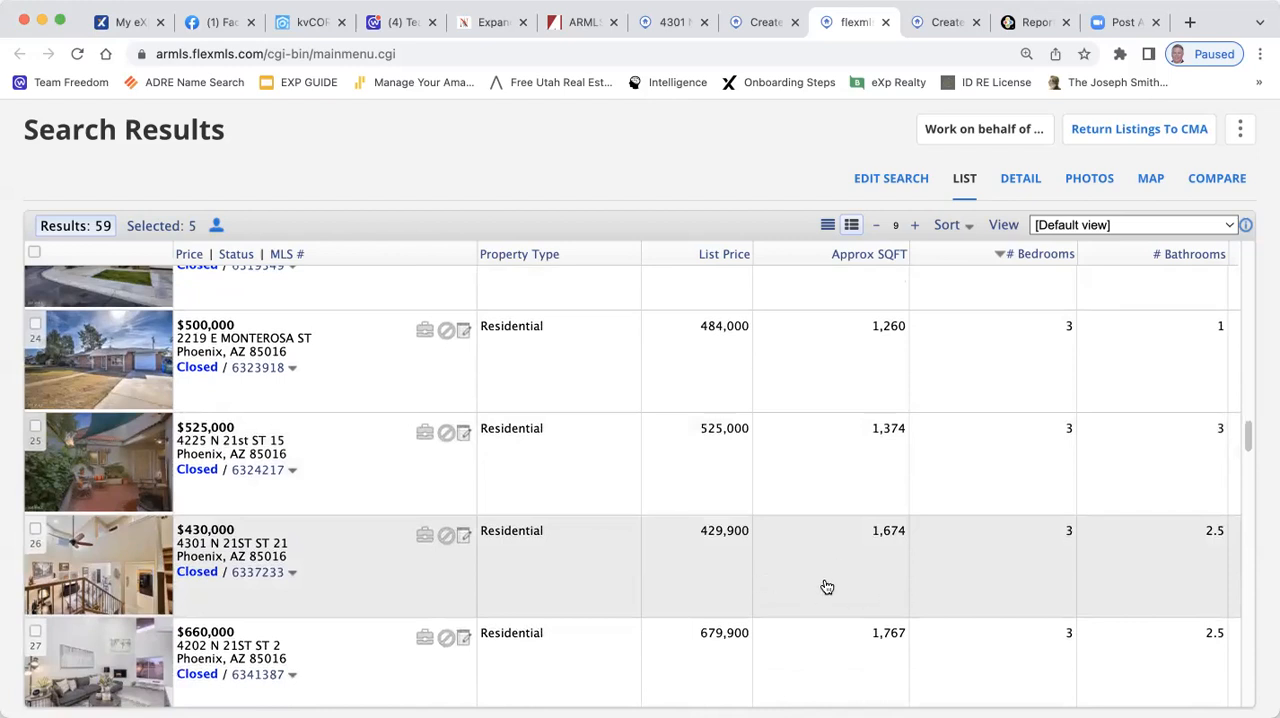
pyautogui.click(36, 529)
pyautogui.scroll(-1, 851, 534)
pyautogui.click(35, 469)
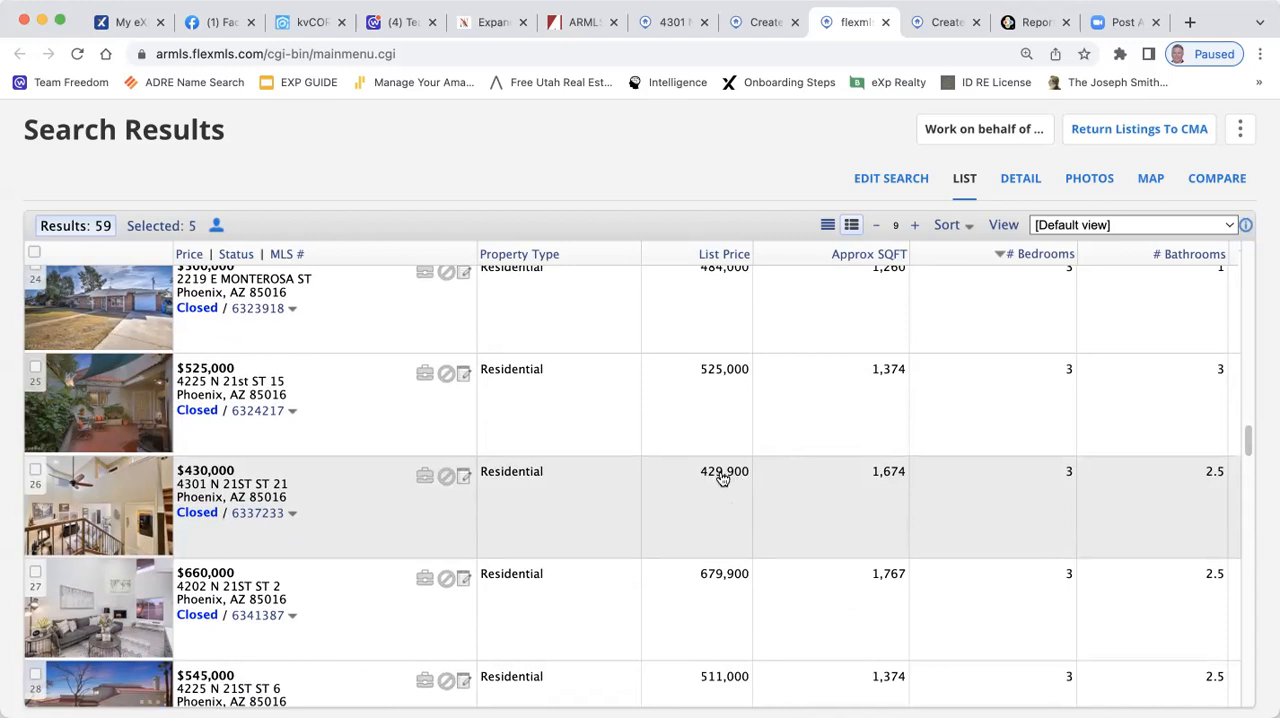
pyautogui.click(667, 22)
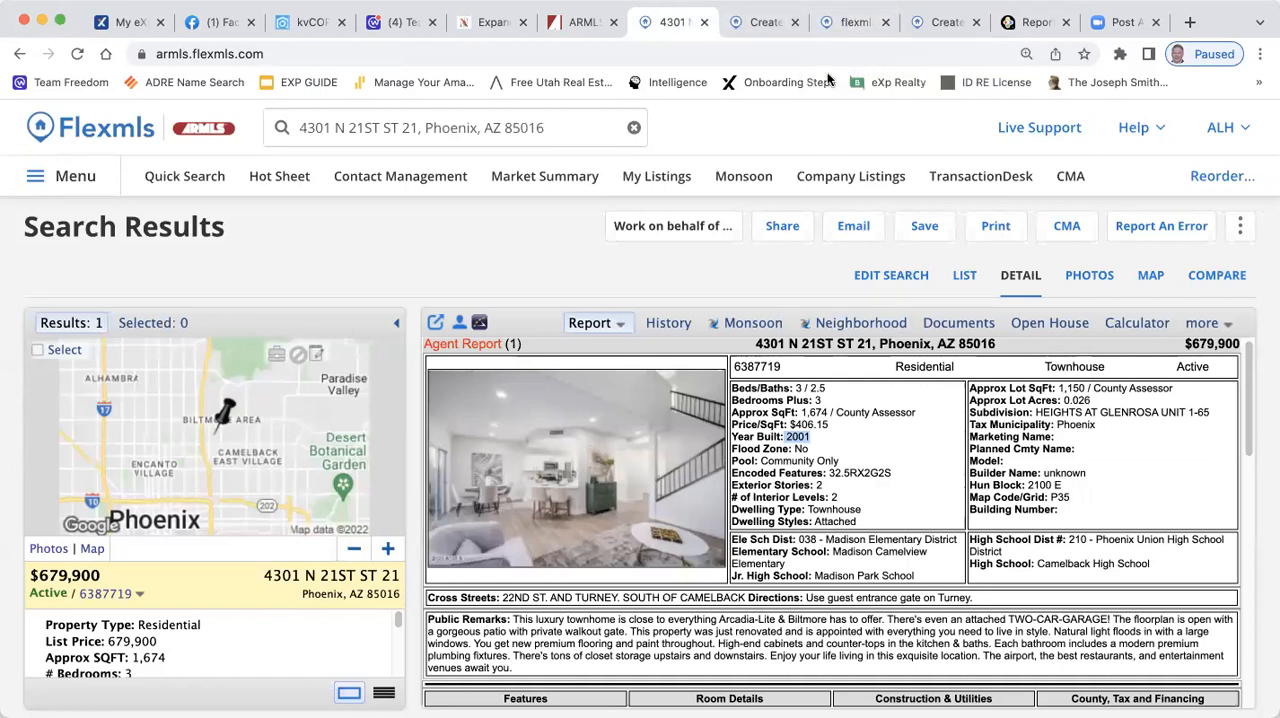
pyautogui.click(859, 20)
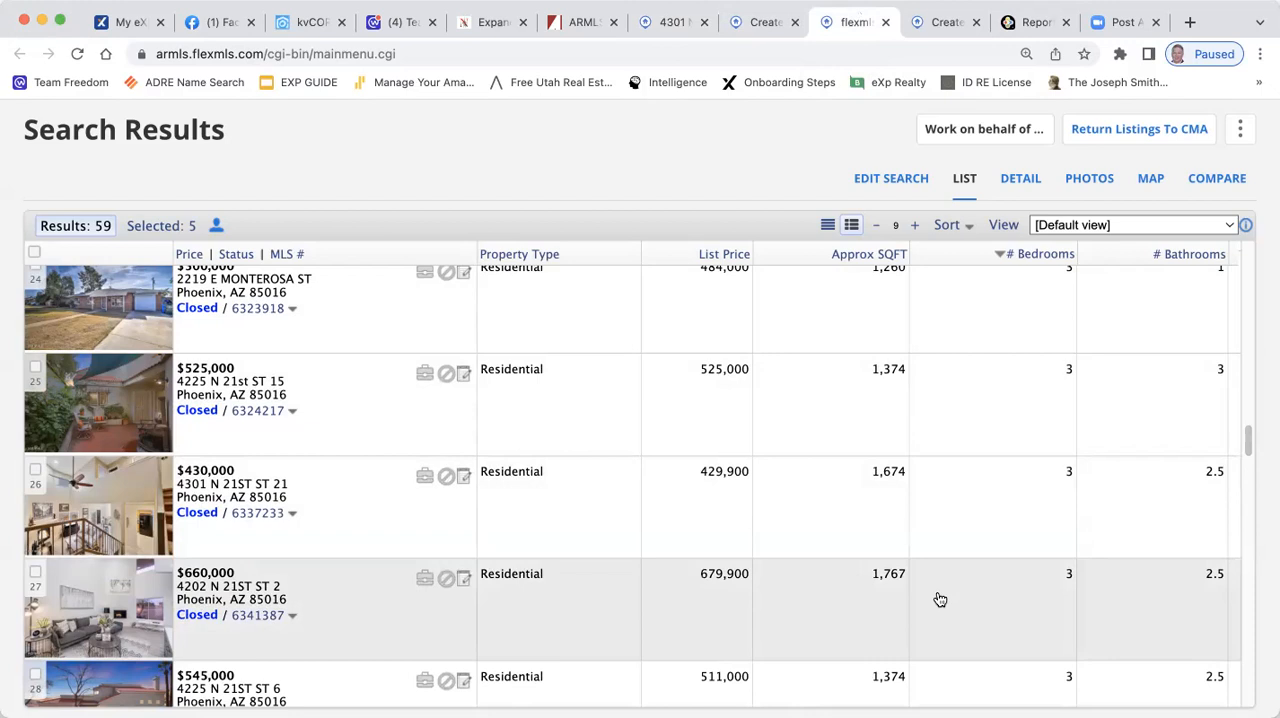
# Select the closed $660,000 listing with 1,767 sq ft and the closed $607,000 listing with 1,674 sq ft as comps
pyautogui.scroll(-3, 935, 595)
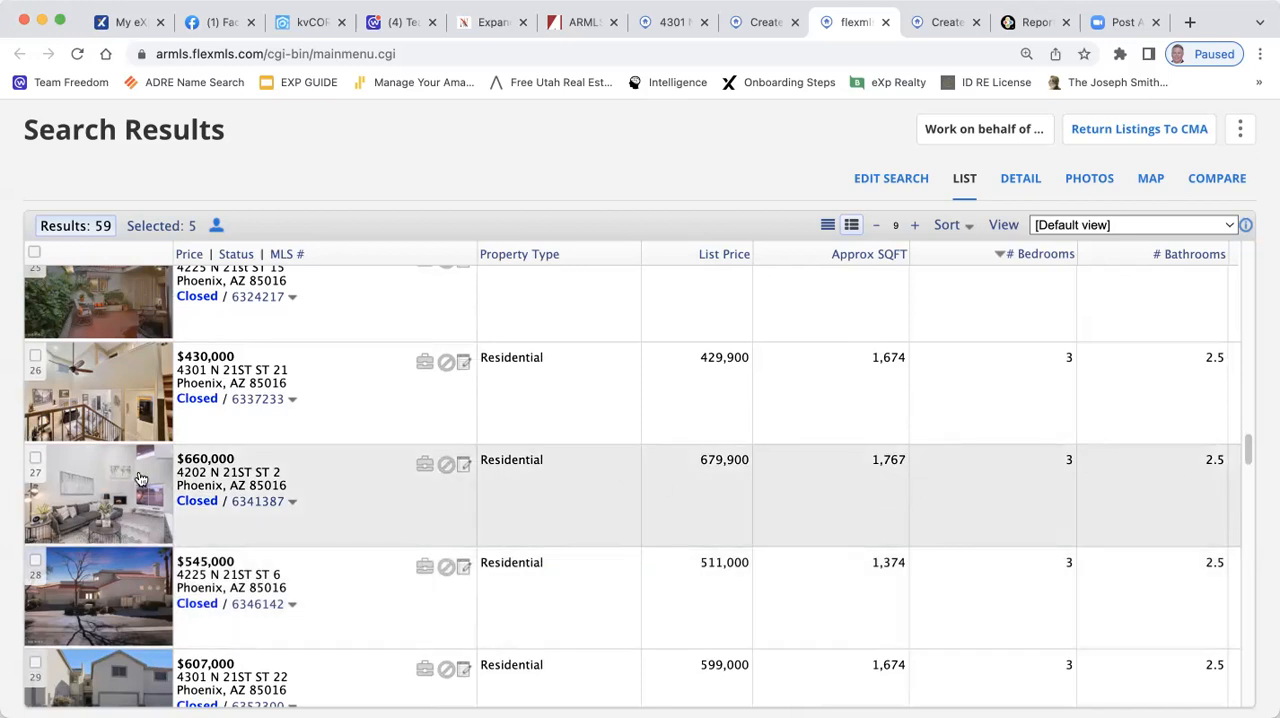
pyautogui.click(35, 458)
pyautogui.scroll(-2, 751, 506)
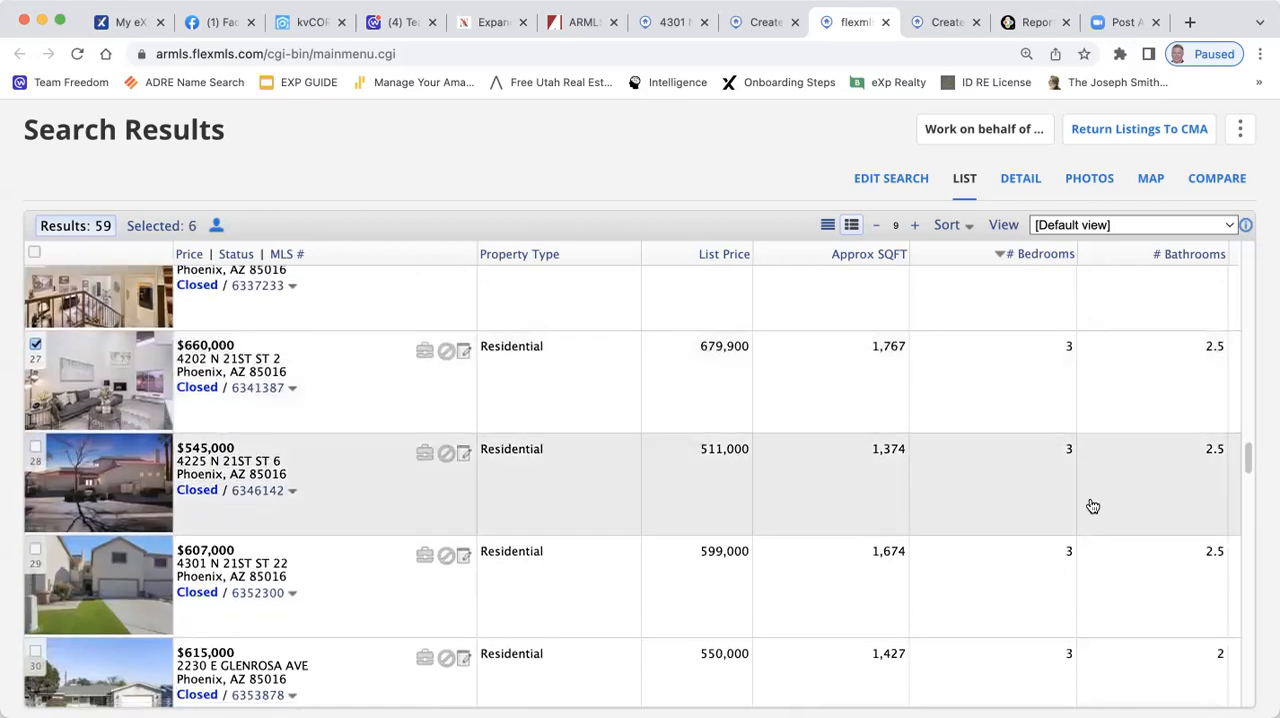
pyautogui.scroll(-2, 1000, 505)
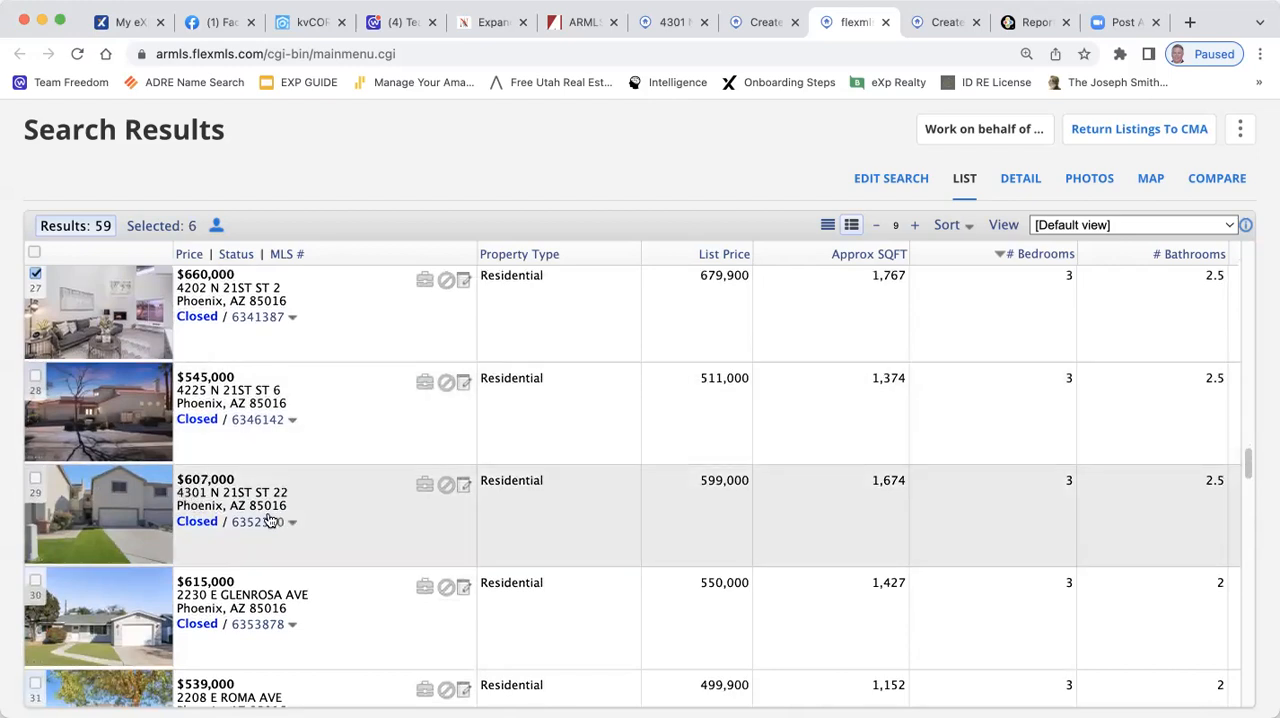
pyautogui.click(36, 479)
# Select the active $679,900 listing with 1,674 sq ft and 2.5 baths as a comp and return the selected listings to the CMA
pyautogui.scroll(-1, 725, 495)
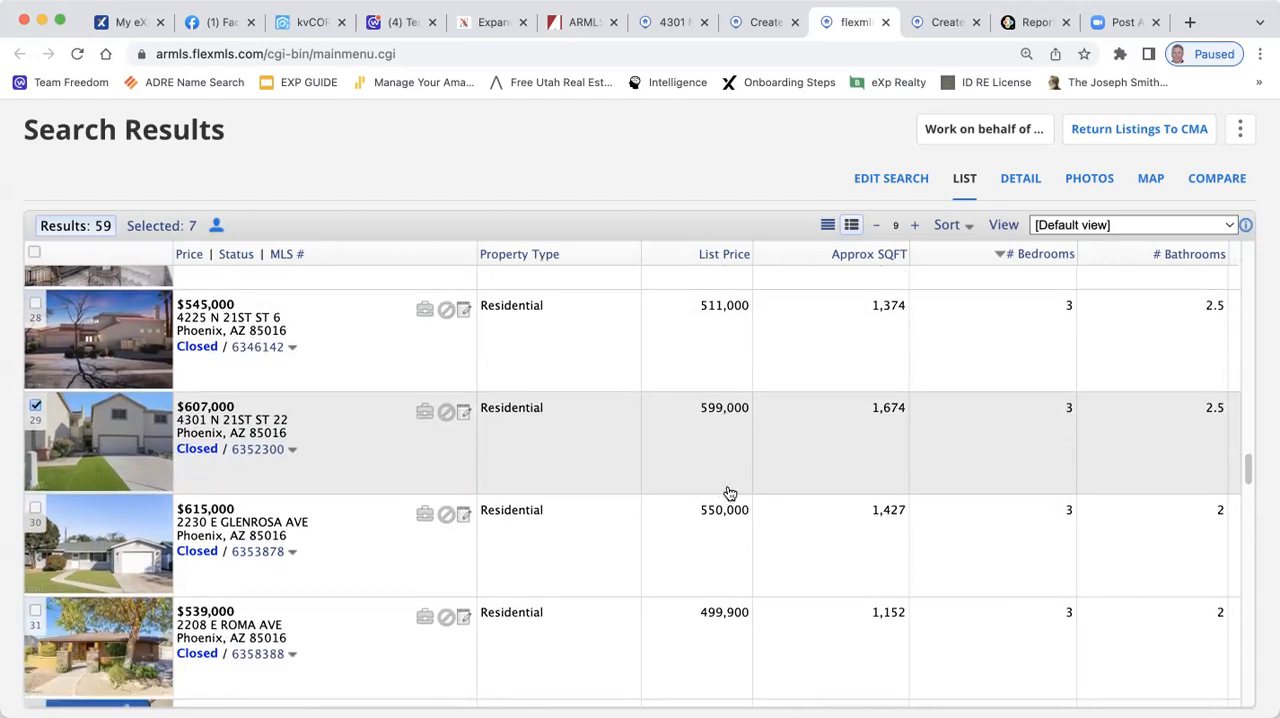
pyautogui.scroll(-1, 724, 477)
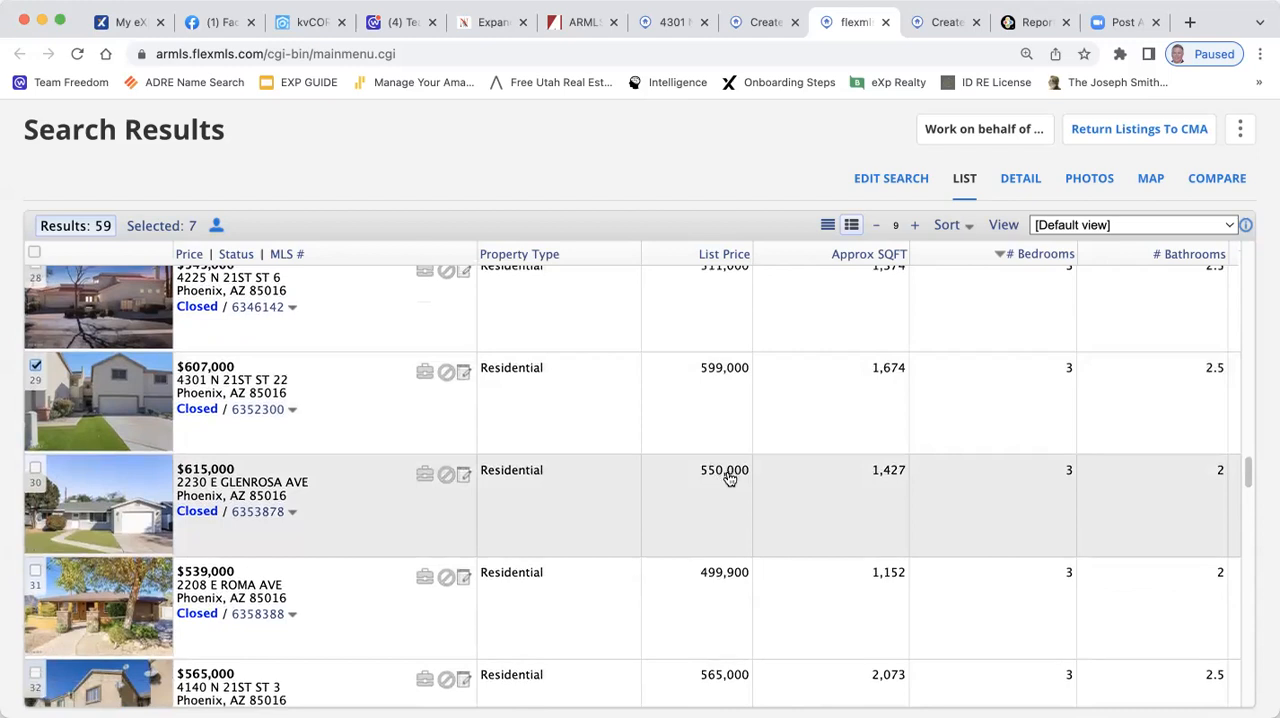
pyautogui.scroll(-2, 812, 540)
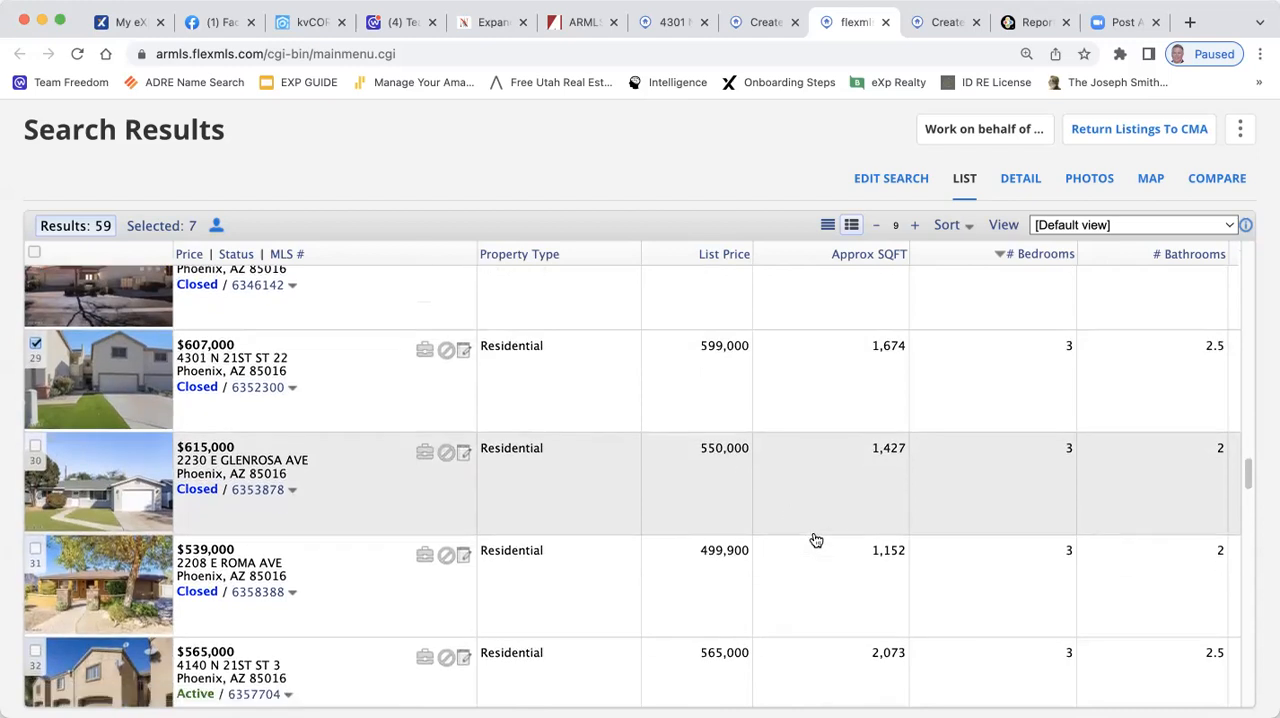
pyautogui.scroll(-4, 816, 540)
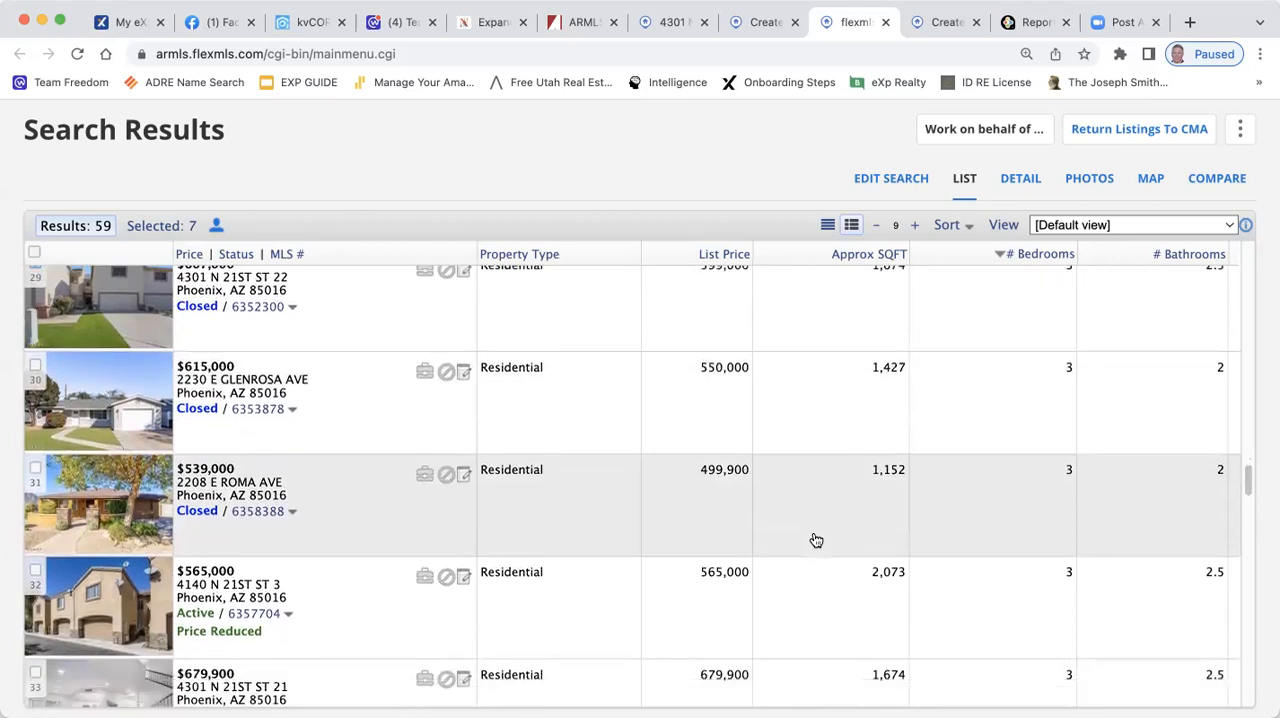
pyautogui.scroll(-2, 815, 538)
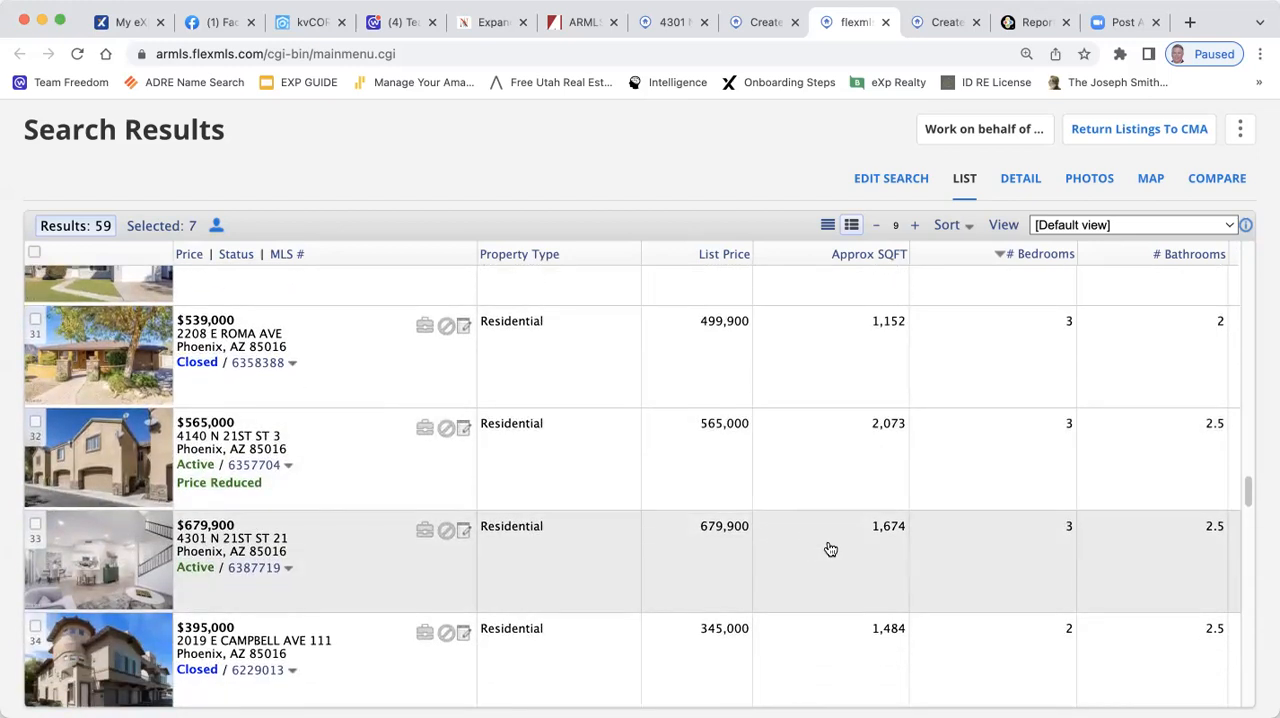
pyautogui.click(35, 526)
pyautogui.scroll(-3, 680, 560)
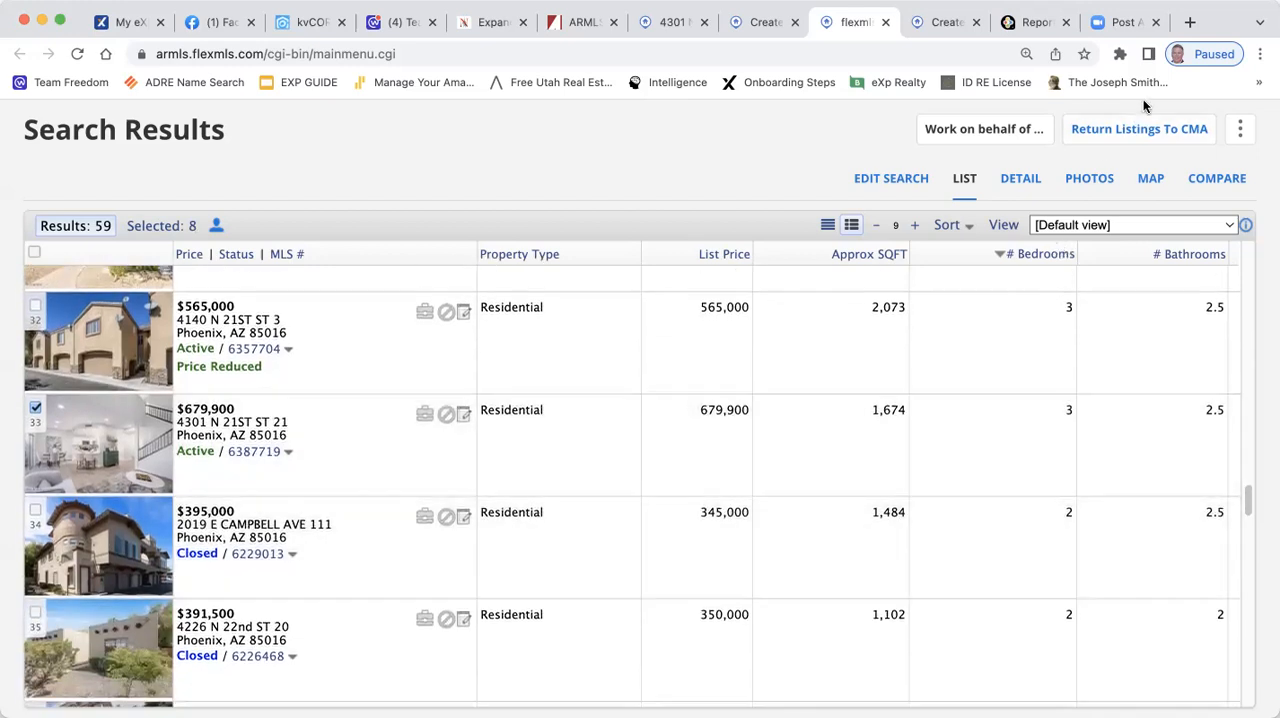
pyautogui.click(1131, 127)
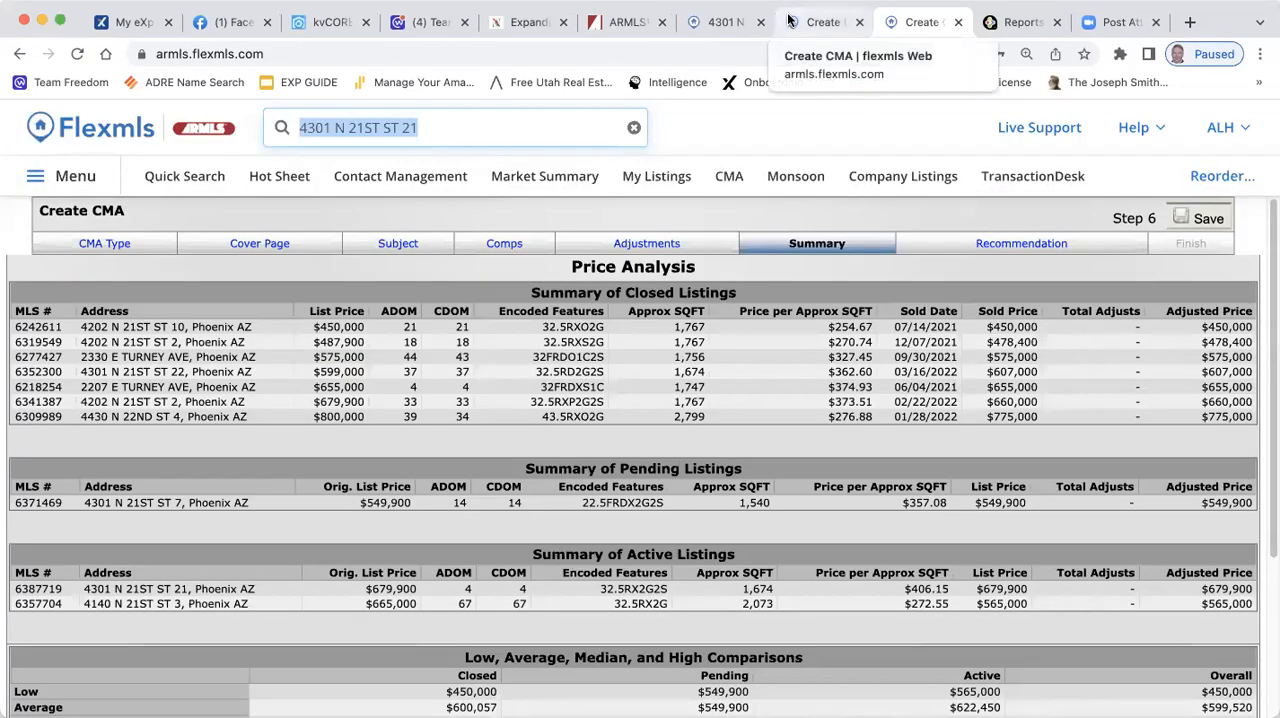
# Examine the CMA summary's closed, pending and active listings, the low-to-high price comparisons and the overall market analysis
pyautogui.click(16, 58)
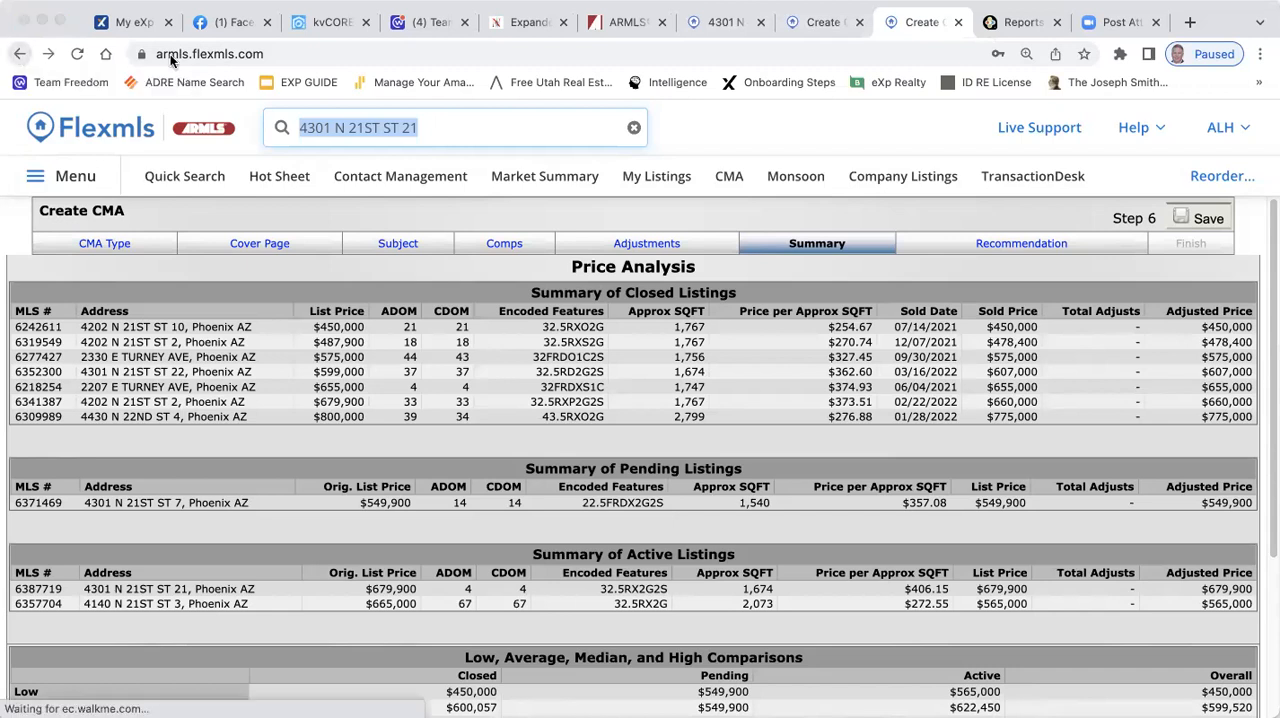
pyautogui.click(570, 292)
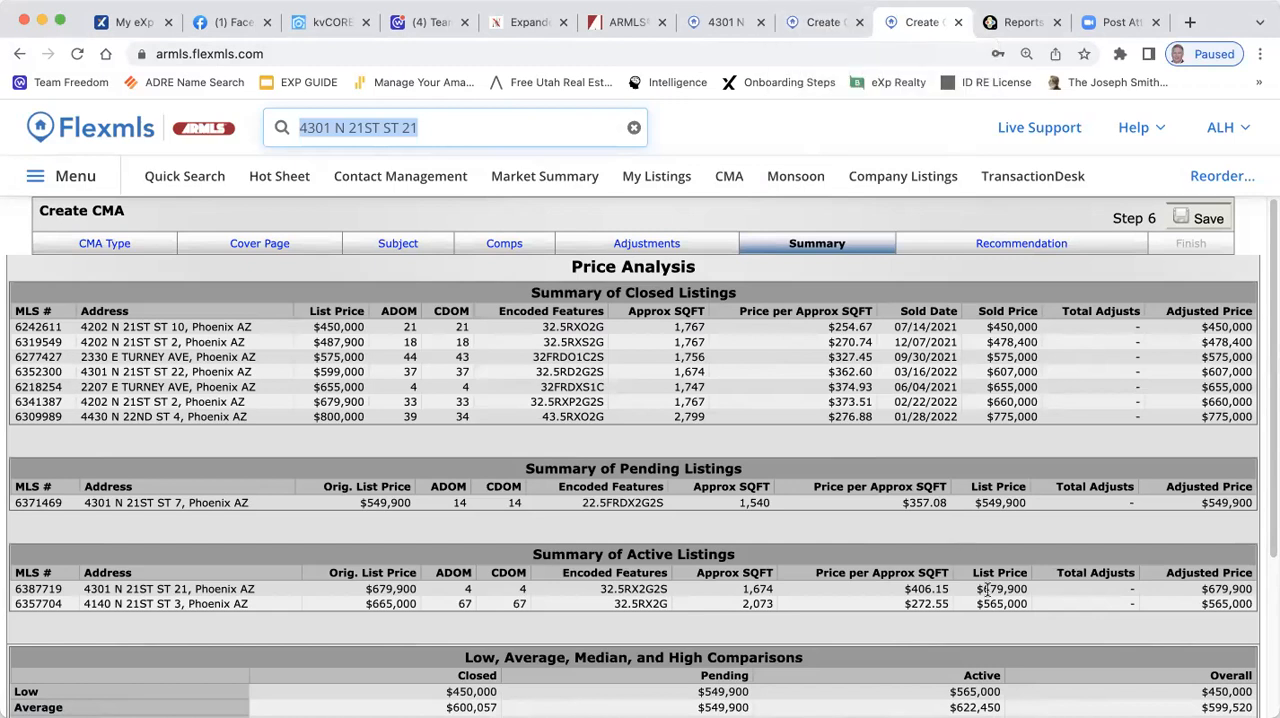
pyautogui.scroll(-2, 882, 533)
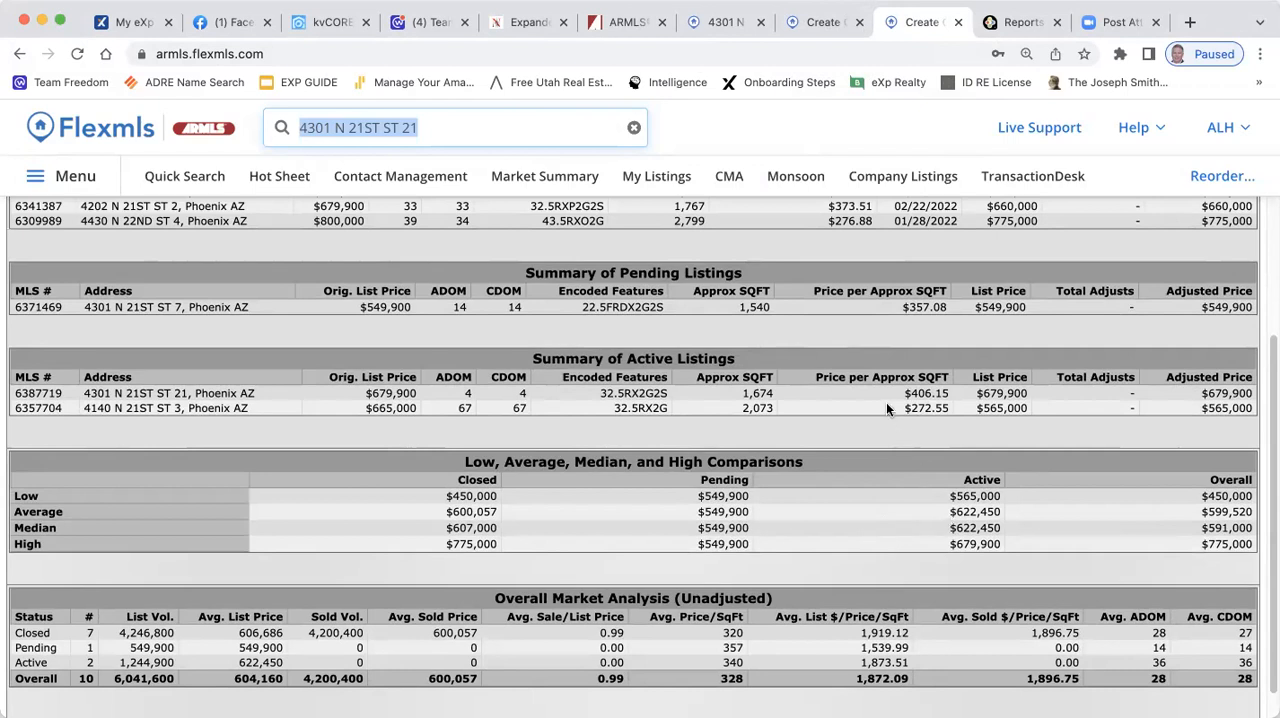
pyautogui.scroll(4, 882, 407)
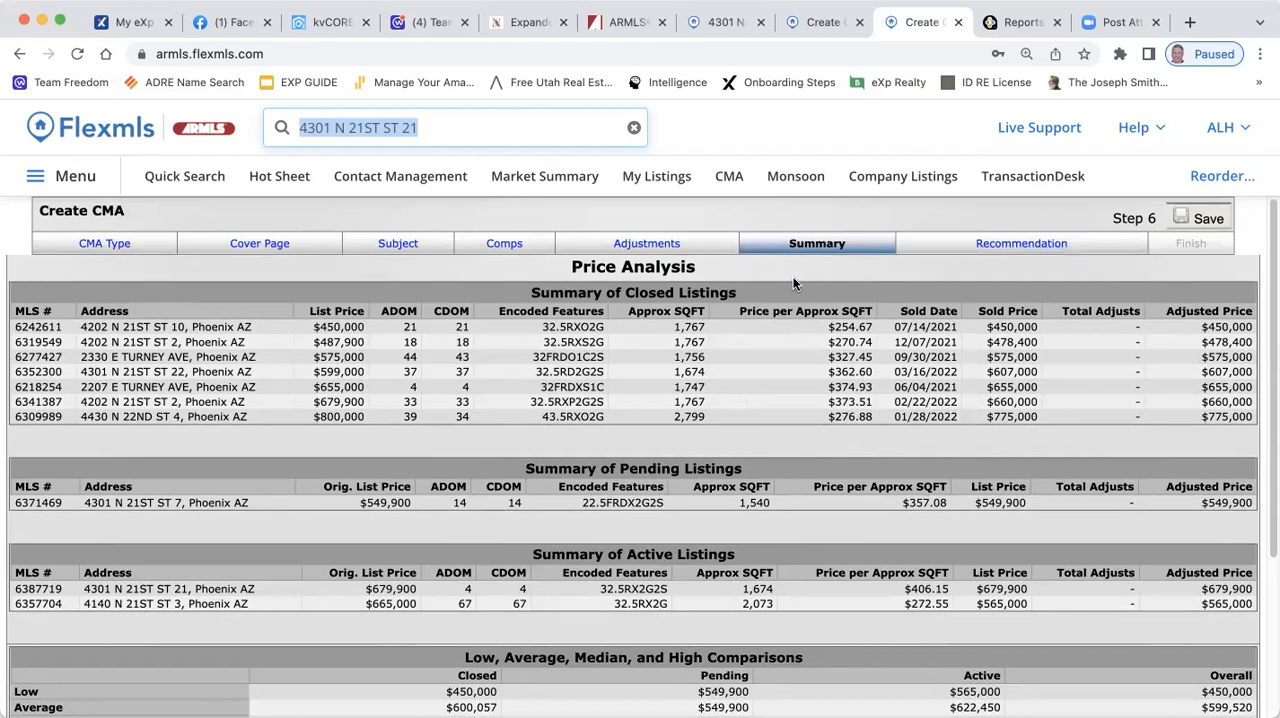
pyautogui.scroll(-5, 770, 448)
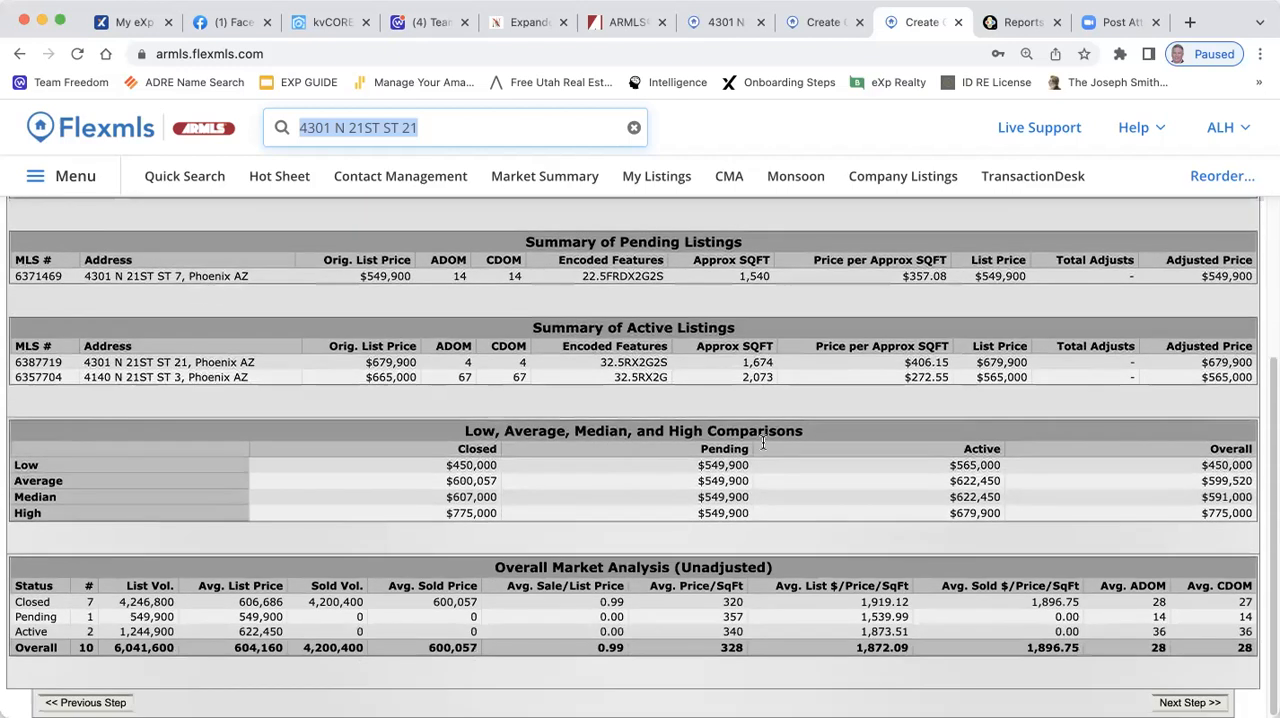
pyautogui.scroll(4, 764, 441)
pyautogui.scroll(1, 765, 441)
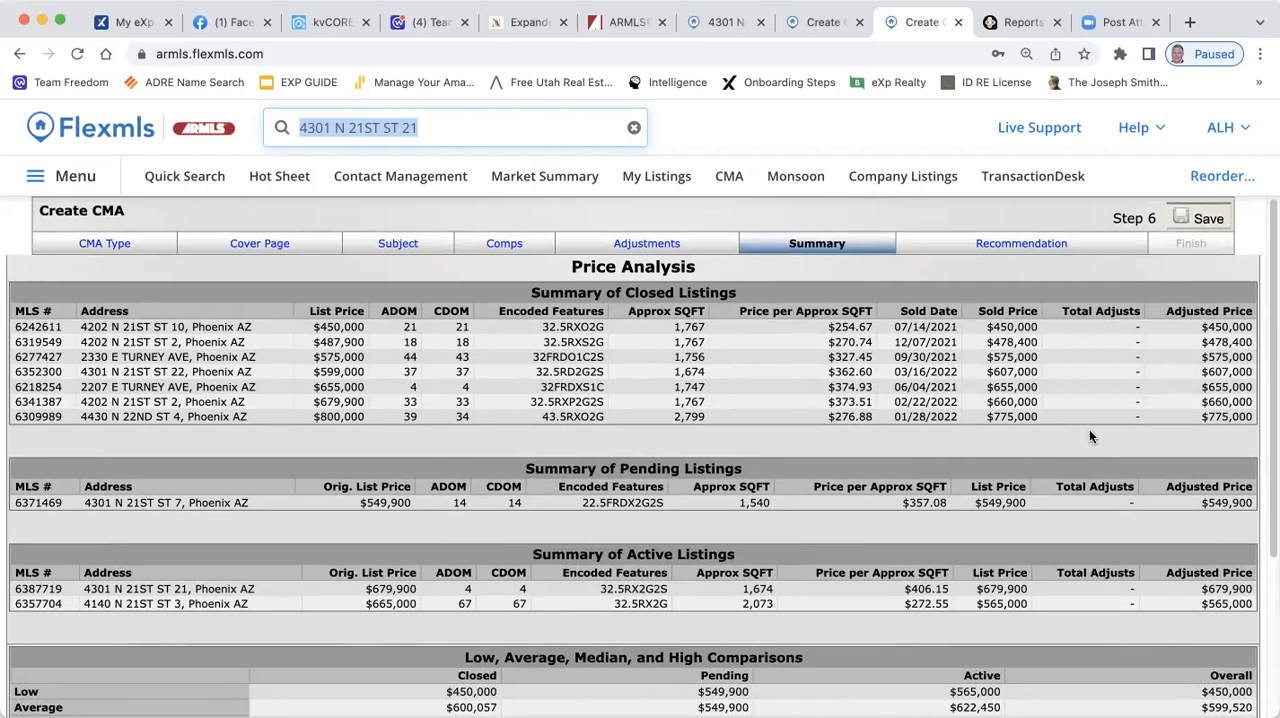
pyautogui.scroll(-4, 1091, 434)
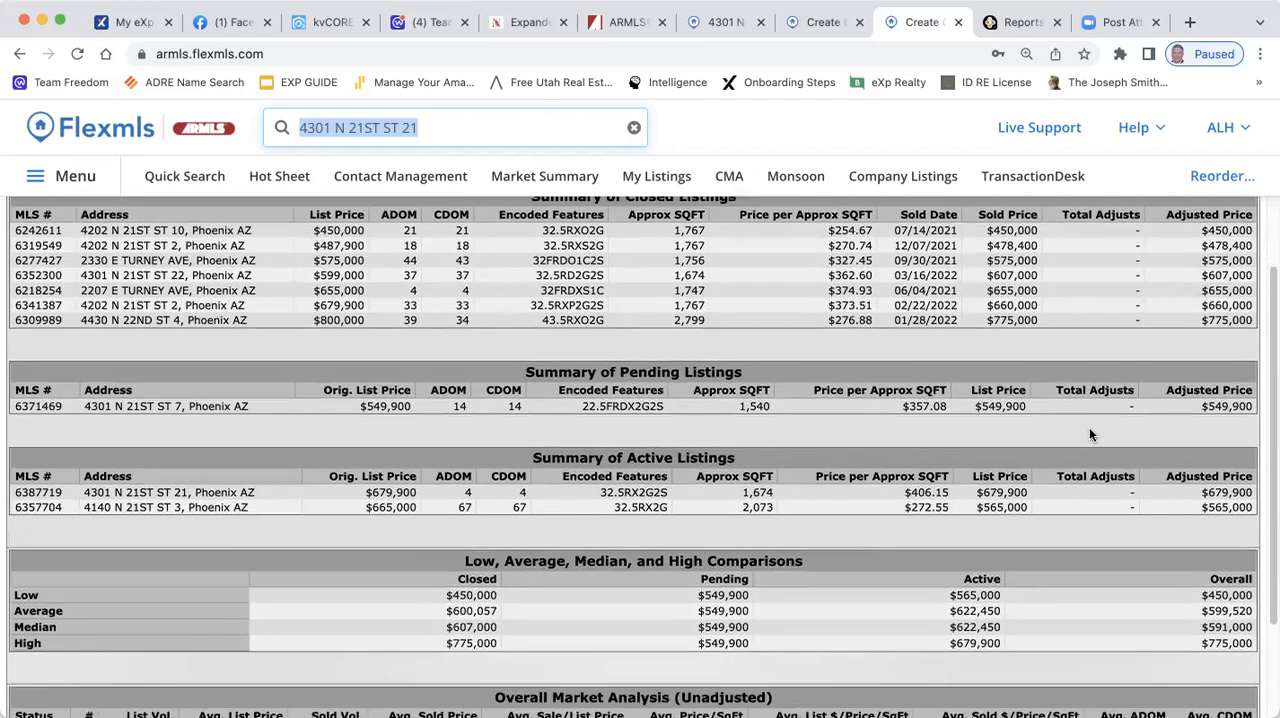
pyautogui.scroll(-1, 1089, 430)
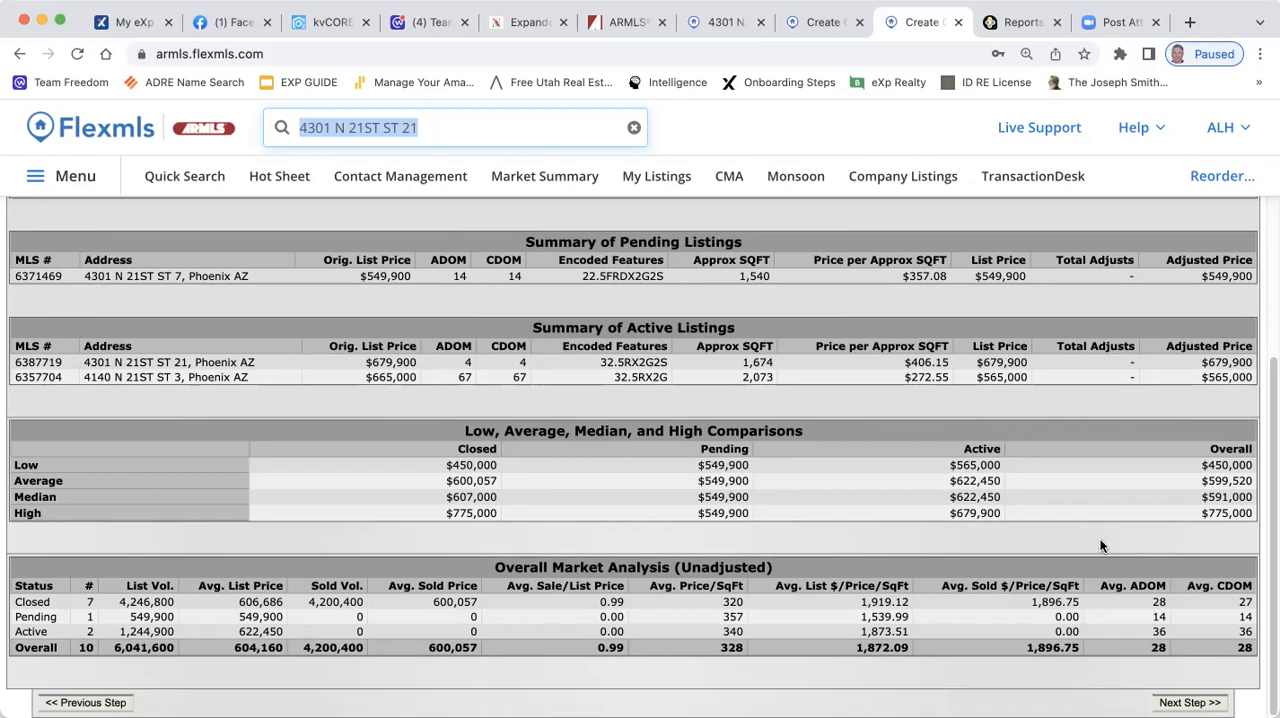
pyautogui.scroll(5, 1100, 545)
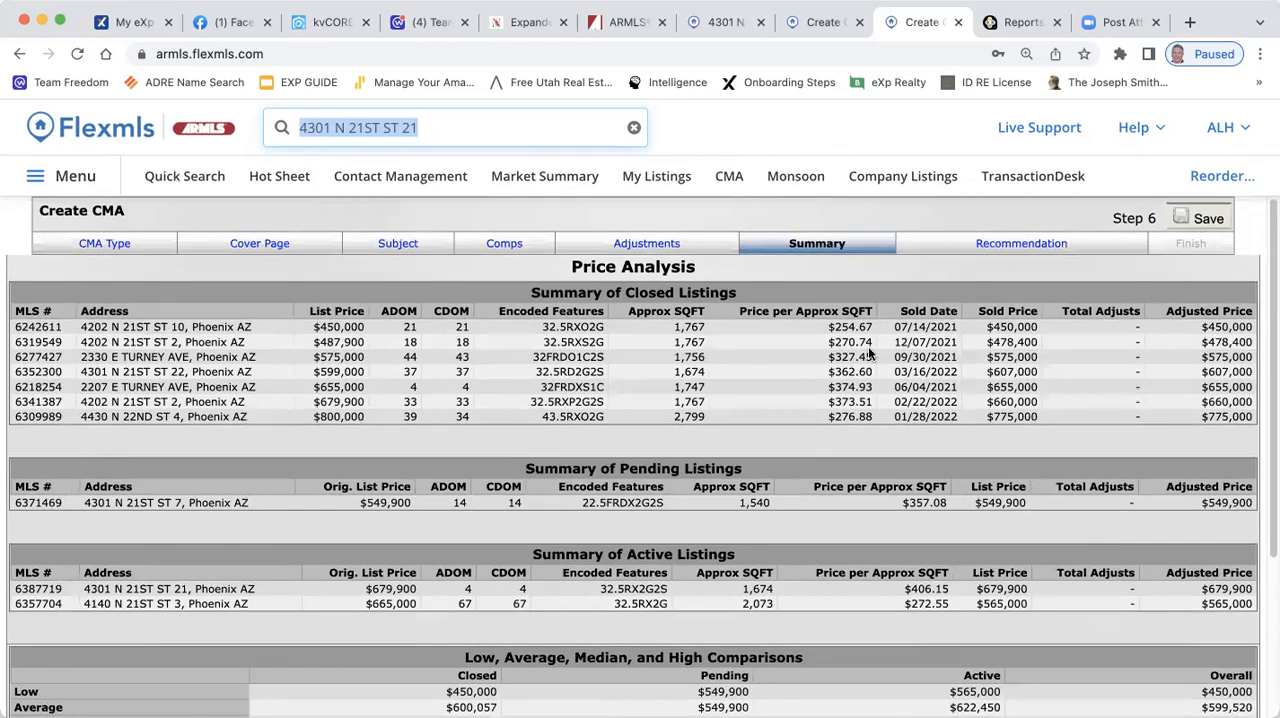
# Examine the average price per square foot in the overall market analysis and check it against the subject townhouse's listing report
pyautogui.scroll(-5, 868, 352)
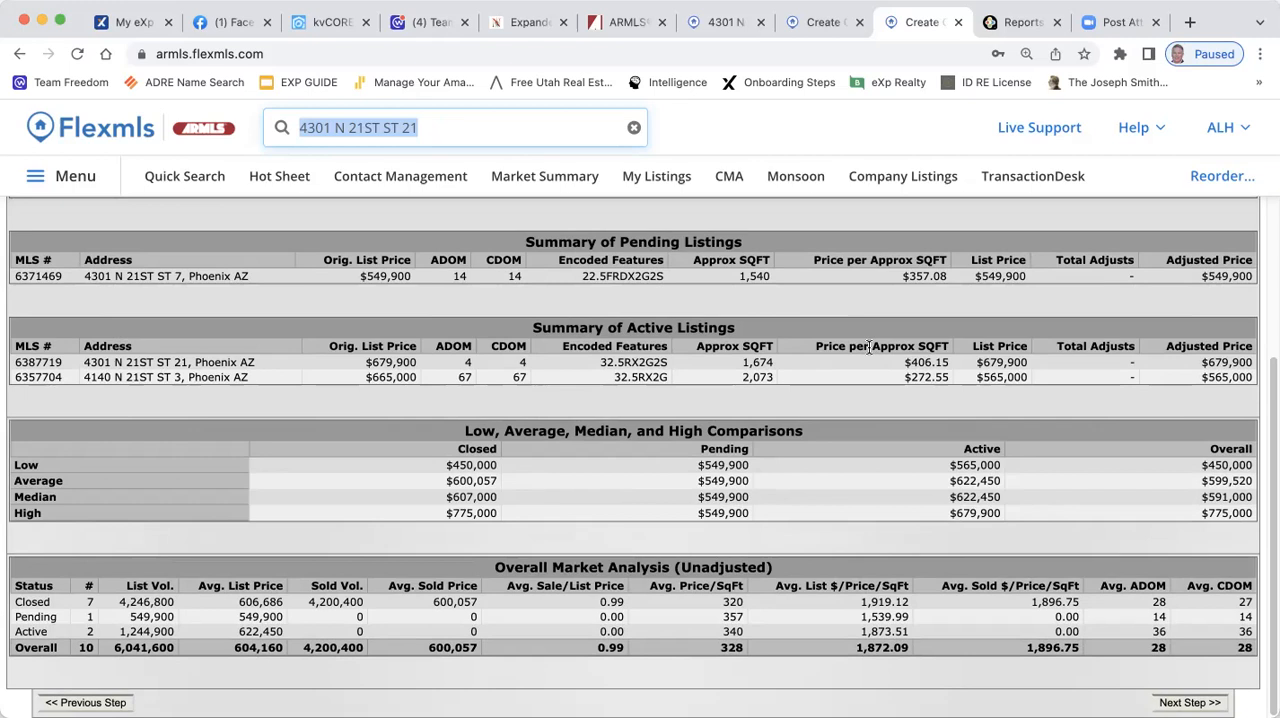
pyautogui.moveTo(719, 588); pyautogui.dragTo(748, 627)
pyautogui.click(736, 602)
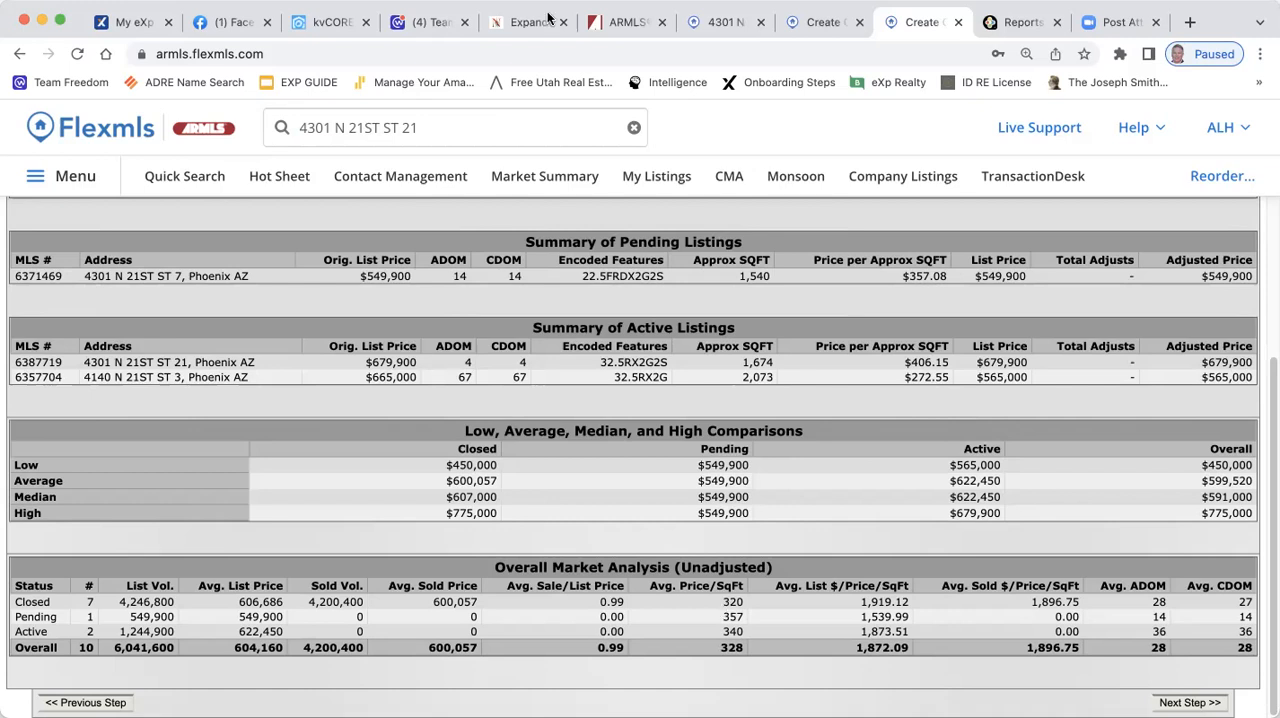
pyautogui.click(822, 22)
pyautogui.click(718, 22)
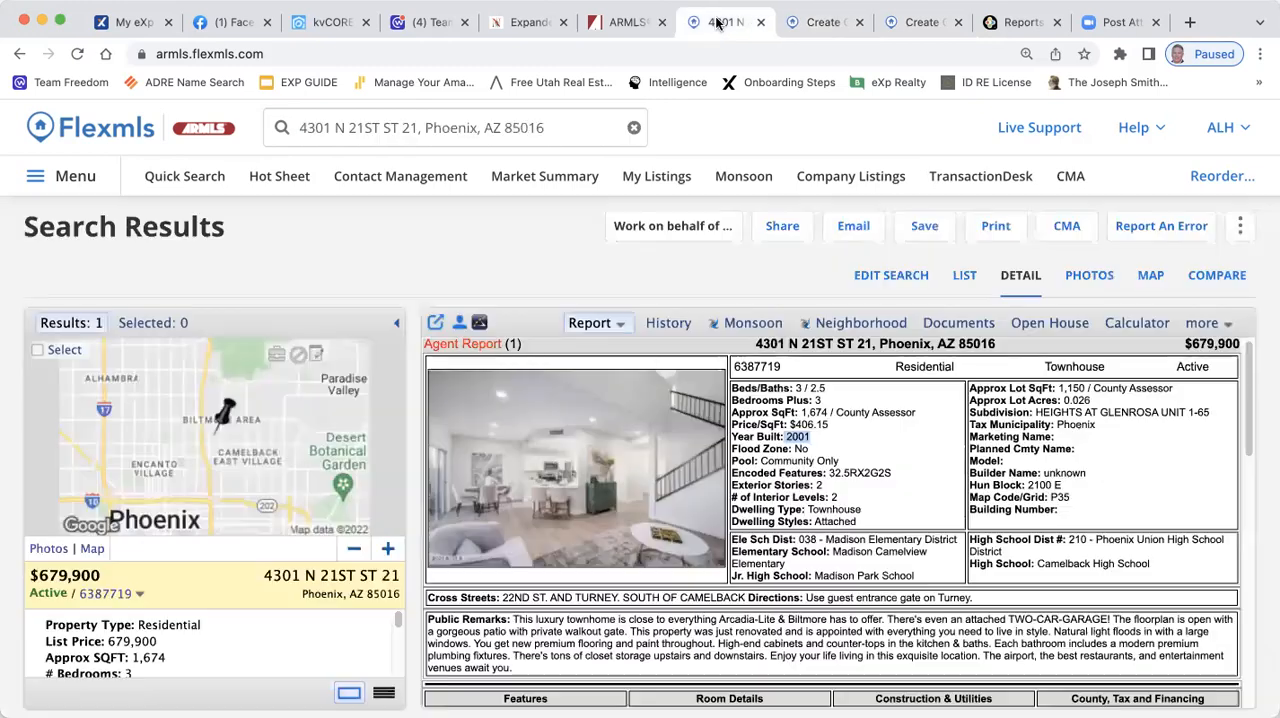
pyautogui.click(916, 22)
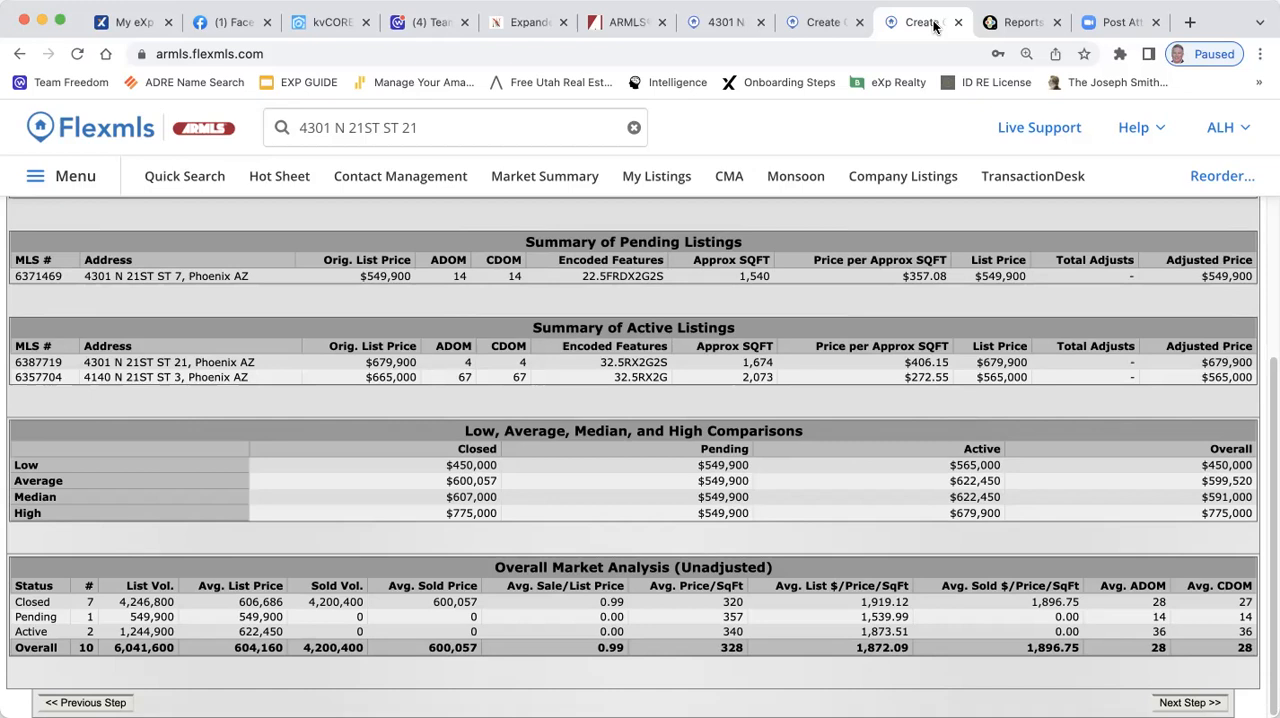
# Open armls.com in a new browser tab and go through its MLS links to the Flexmls login
pyautogui.click(1189, 22)
pyautogui.click(702, 50)
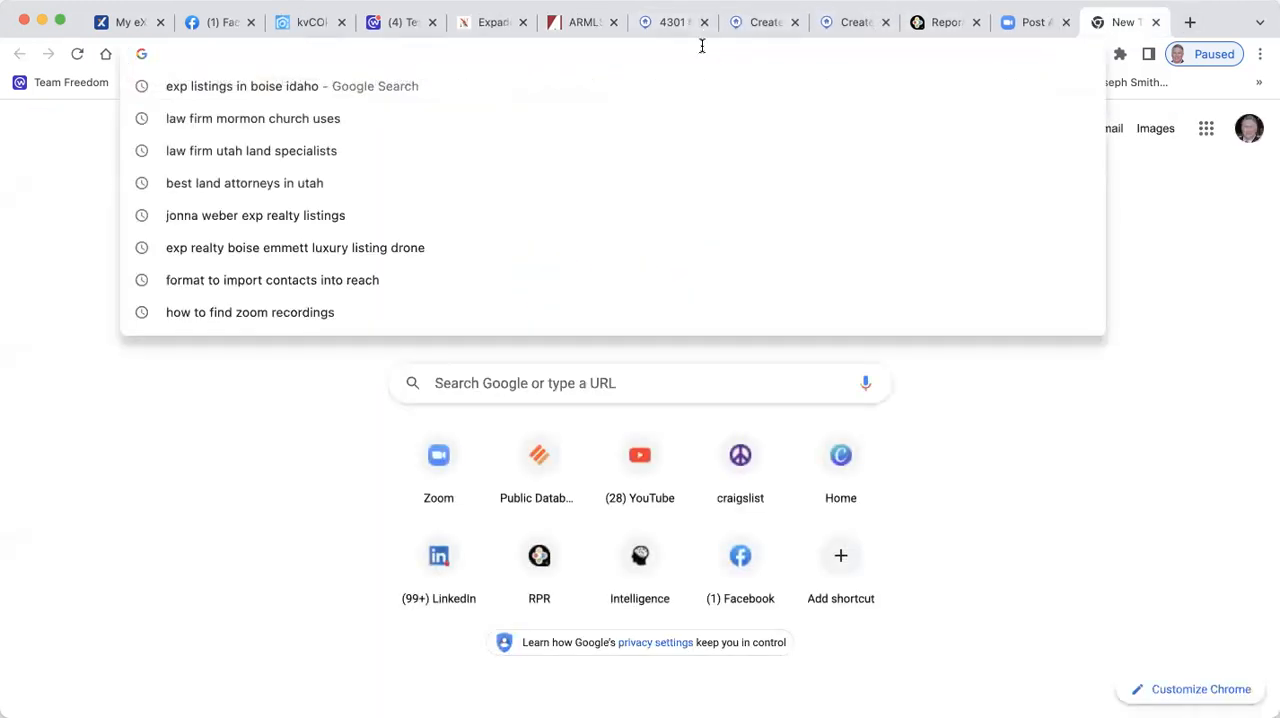
pyautogui.write('arml')
pyautogui.press('Return')
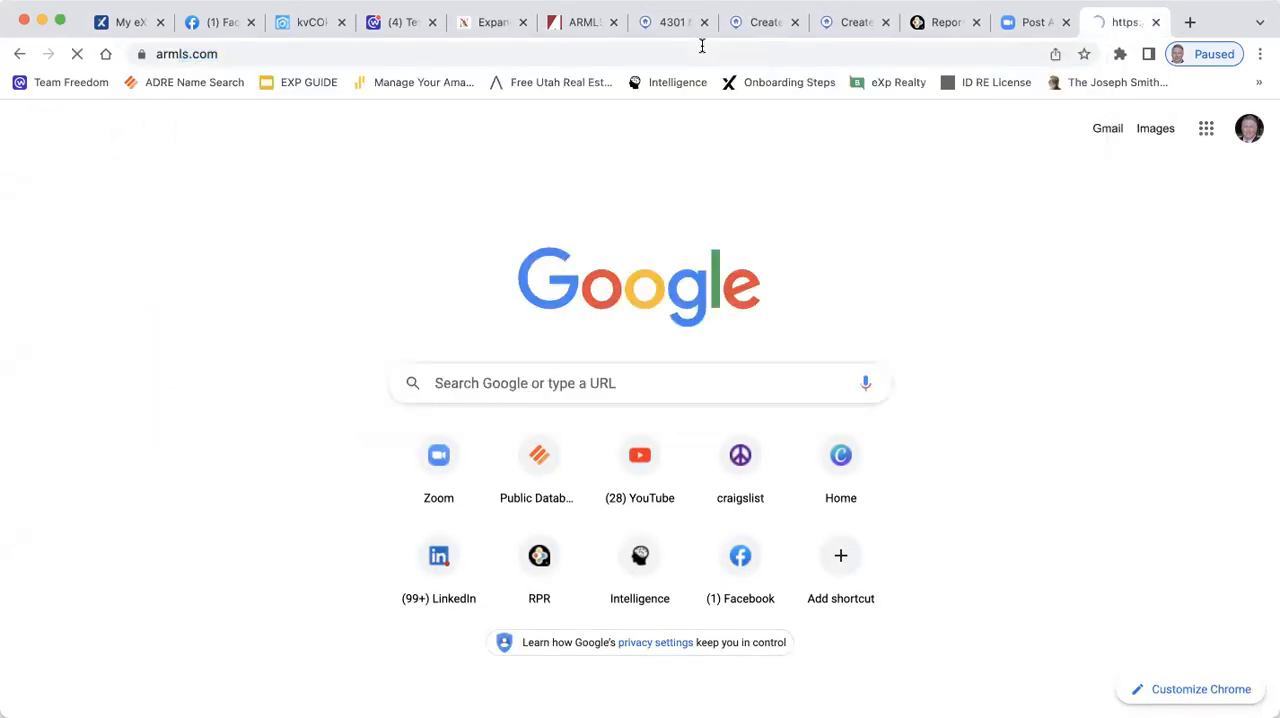
pyautogui.moveTo(690, 152)
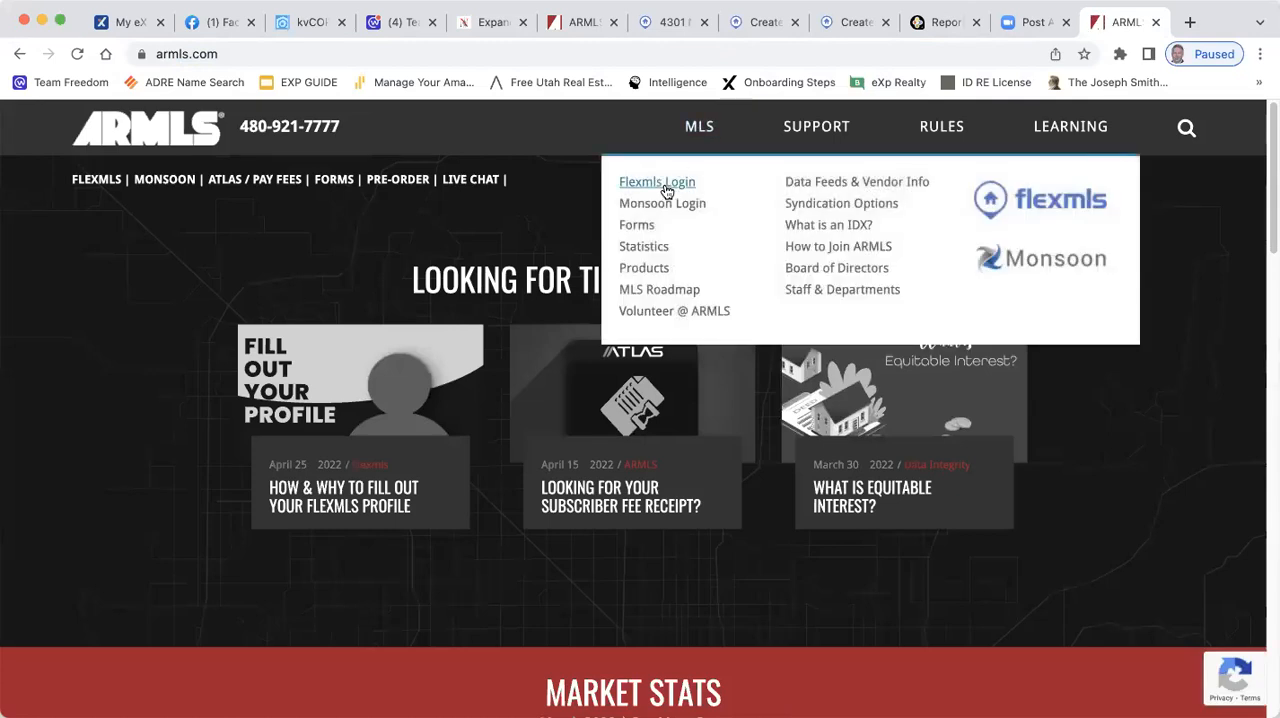
pyautogui.click(666, 190)
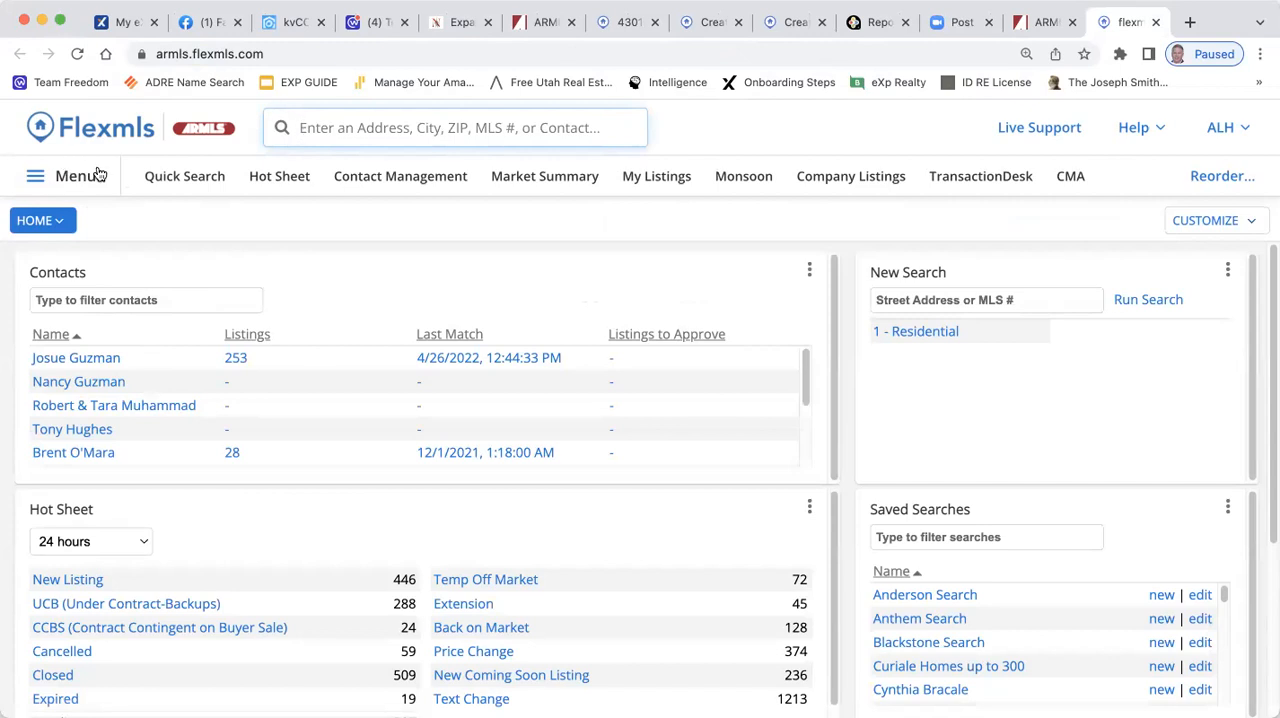
# Start a quick residential search and set its status filter to Active and Coming Soon
pyautogui.click(180, 179)
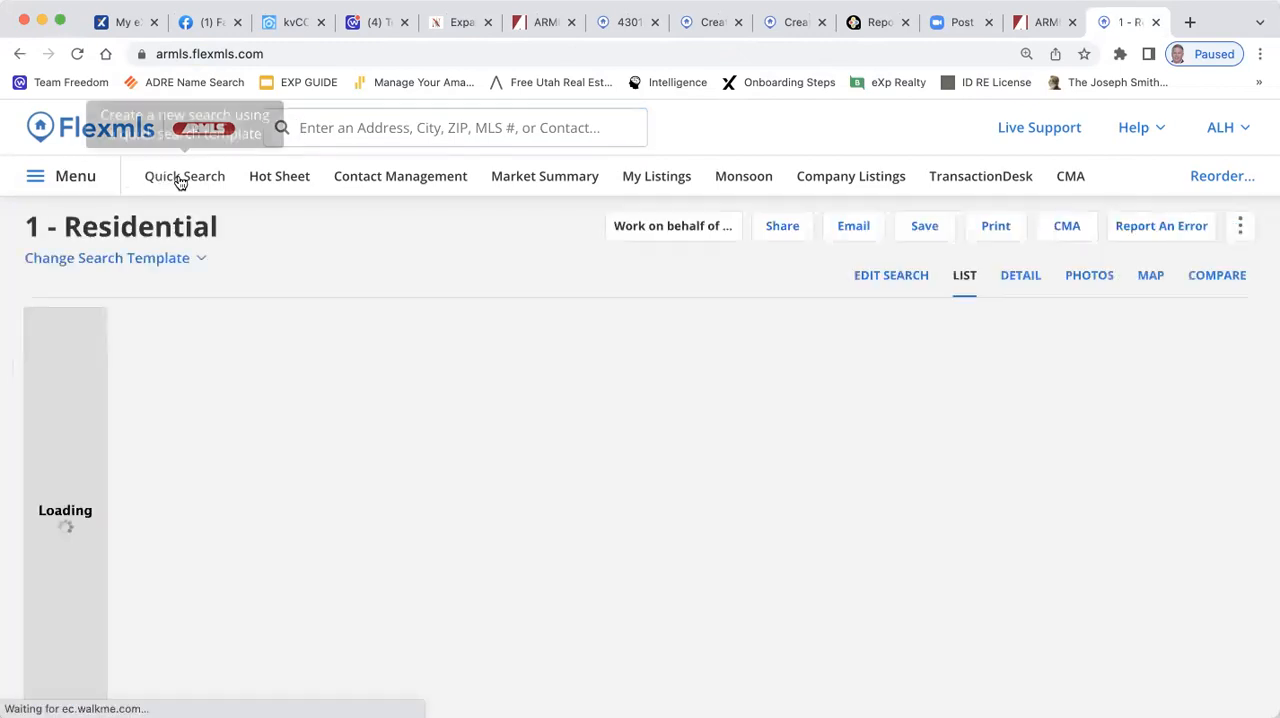
pyautogui.click(149, 232)
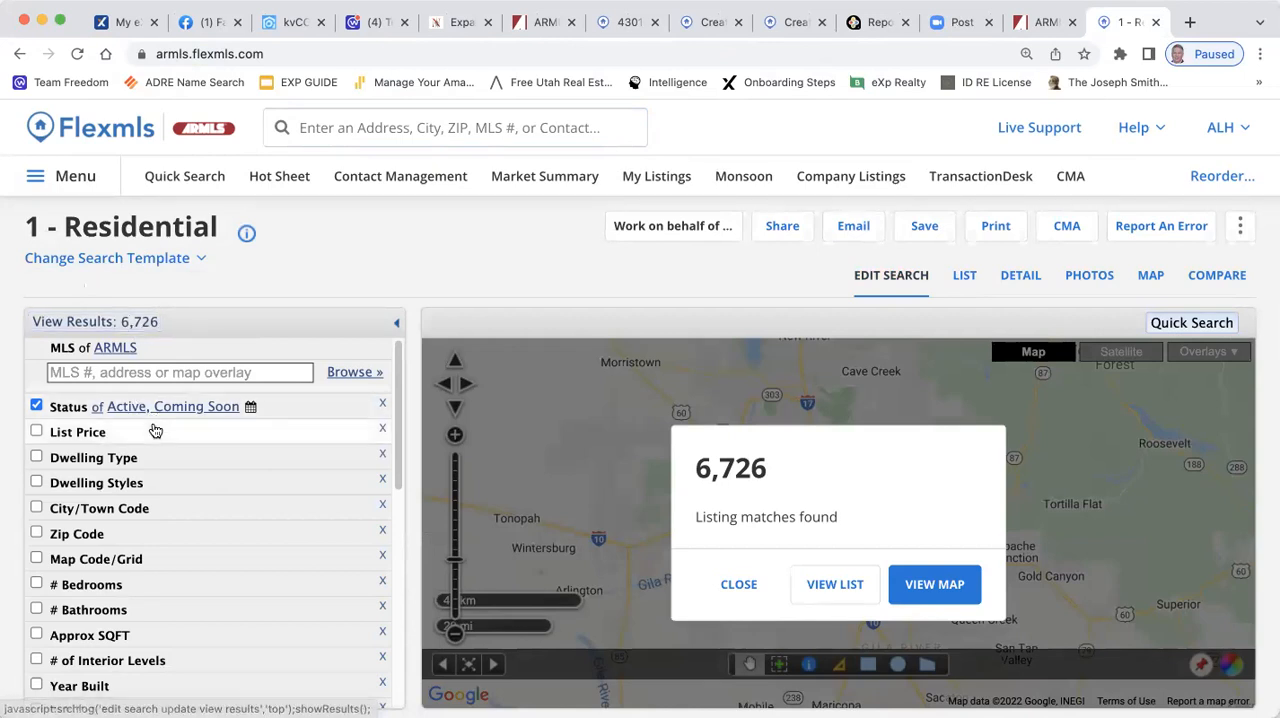
pyautogui.click(279, 407)
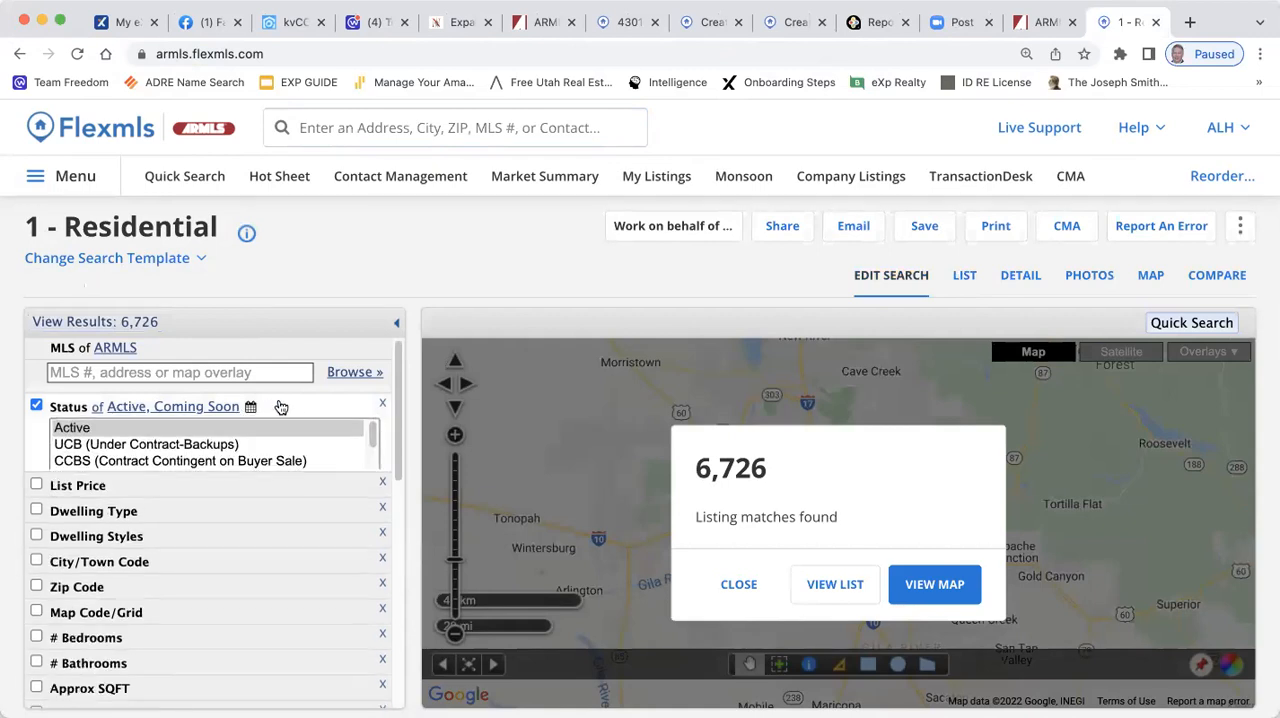
pyautogui.click(93, 480)
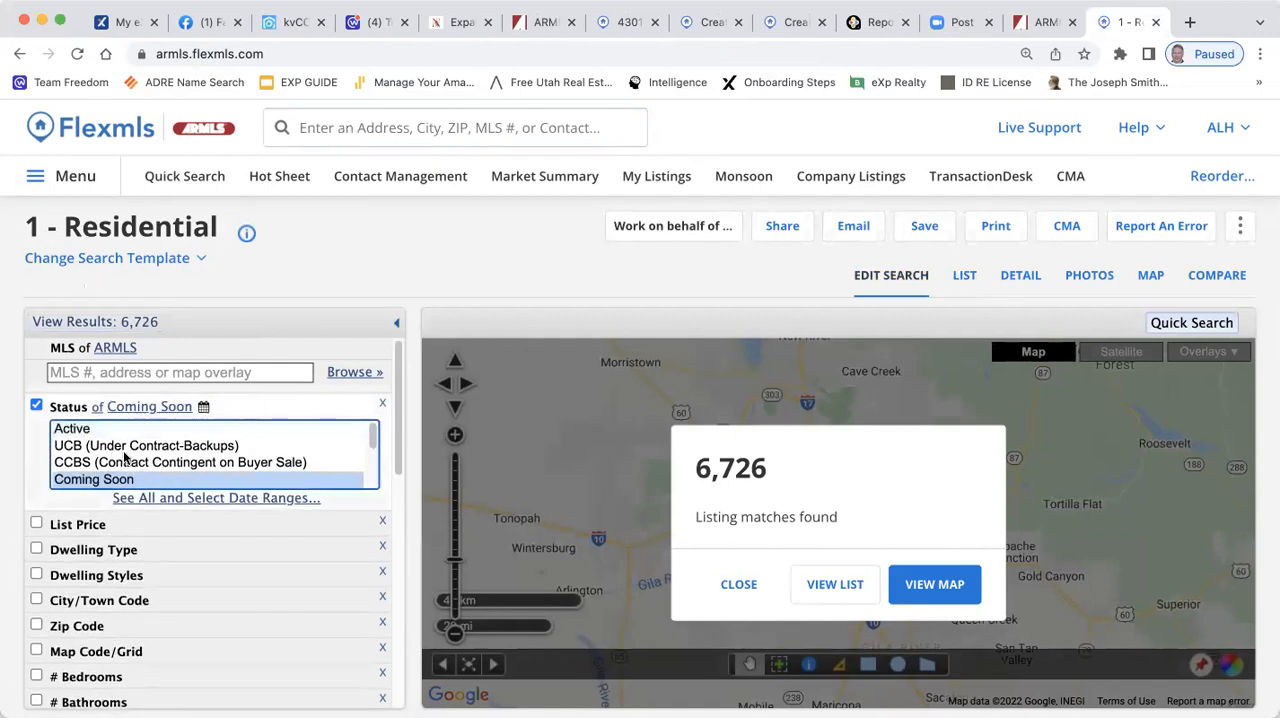
pyautogui.click(100, 429)
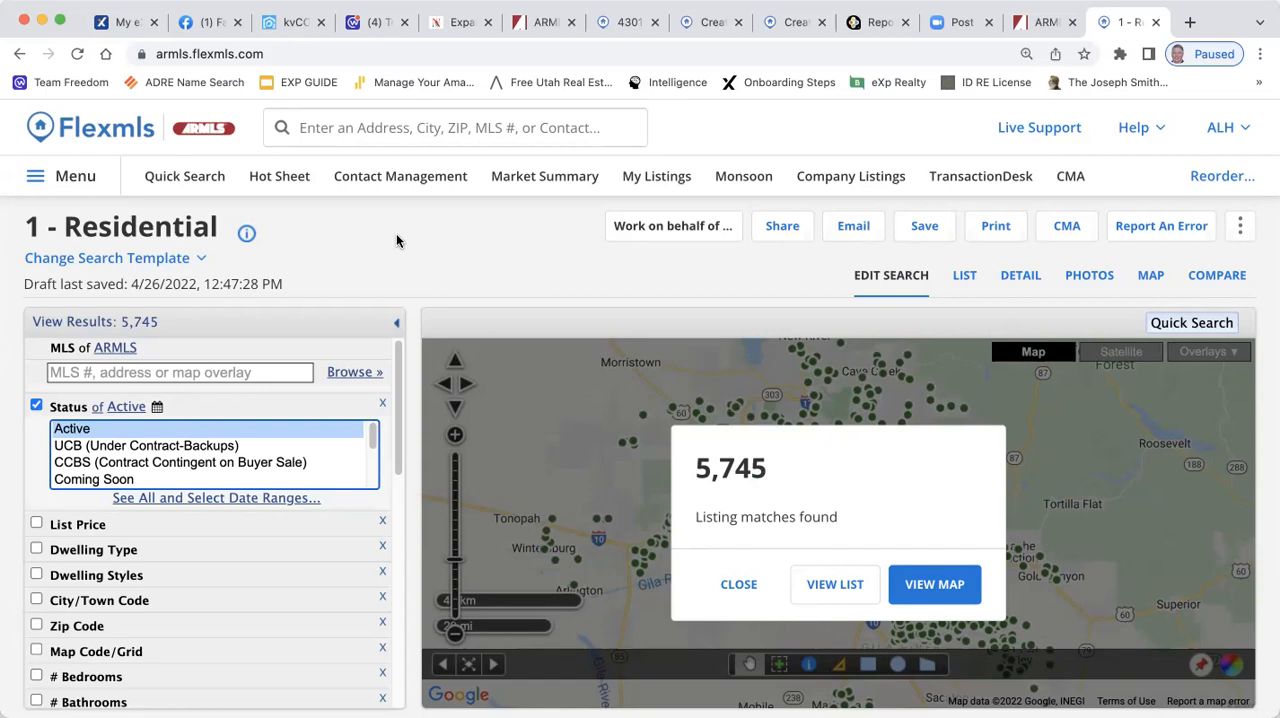
pyautogui.keyDown('super'); pyautogui.click(103, 481); pyautogui.keyUp('super')
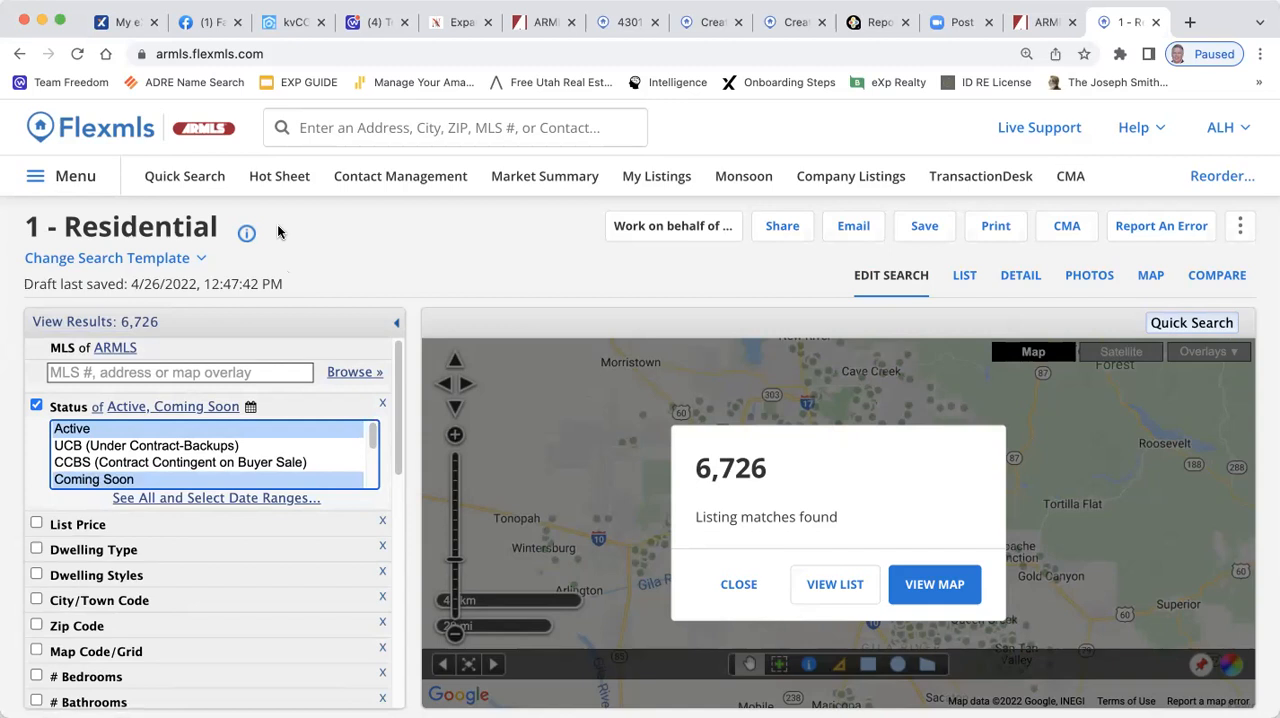
# Return to the CMA with the price analysis summary and advance it to the listing price recommendation
pyautogui.click(705, 20)
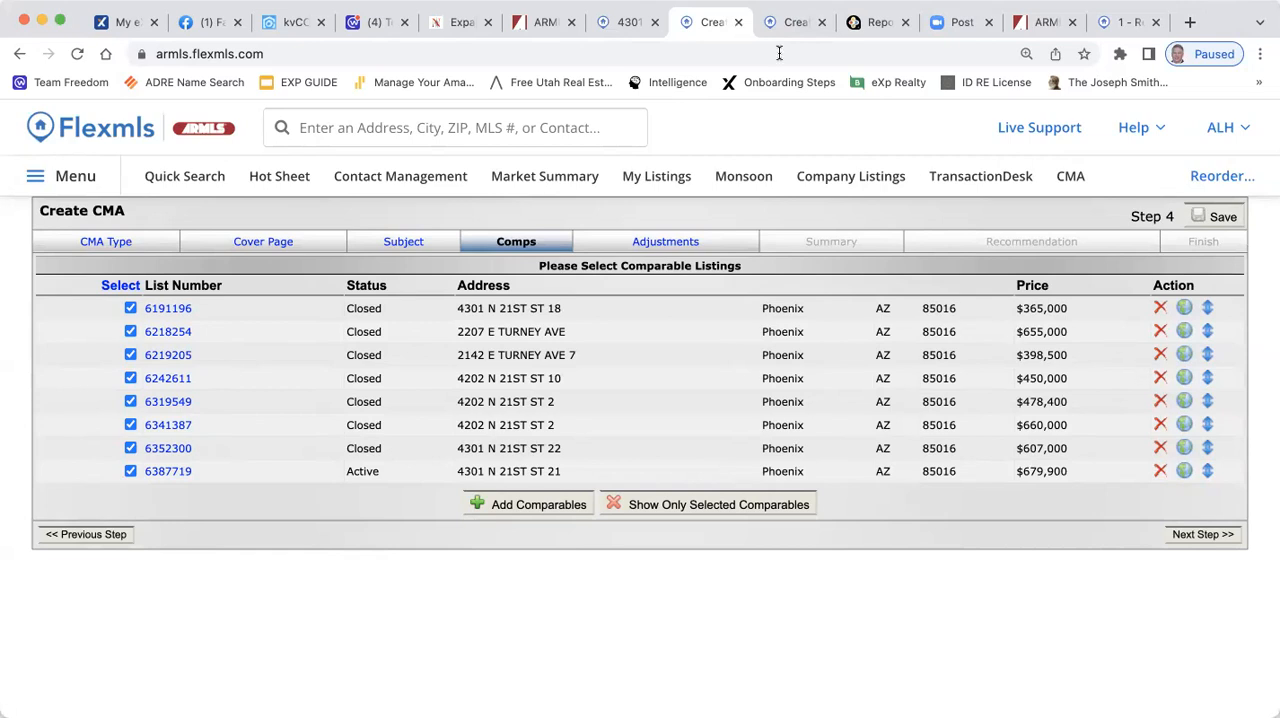
pyautogui.click(796, 22)
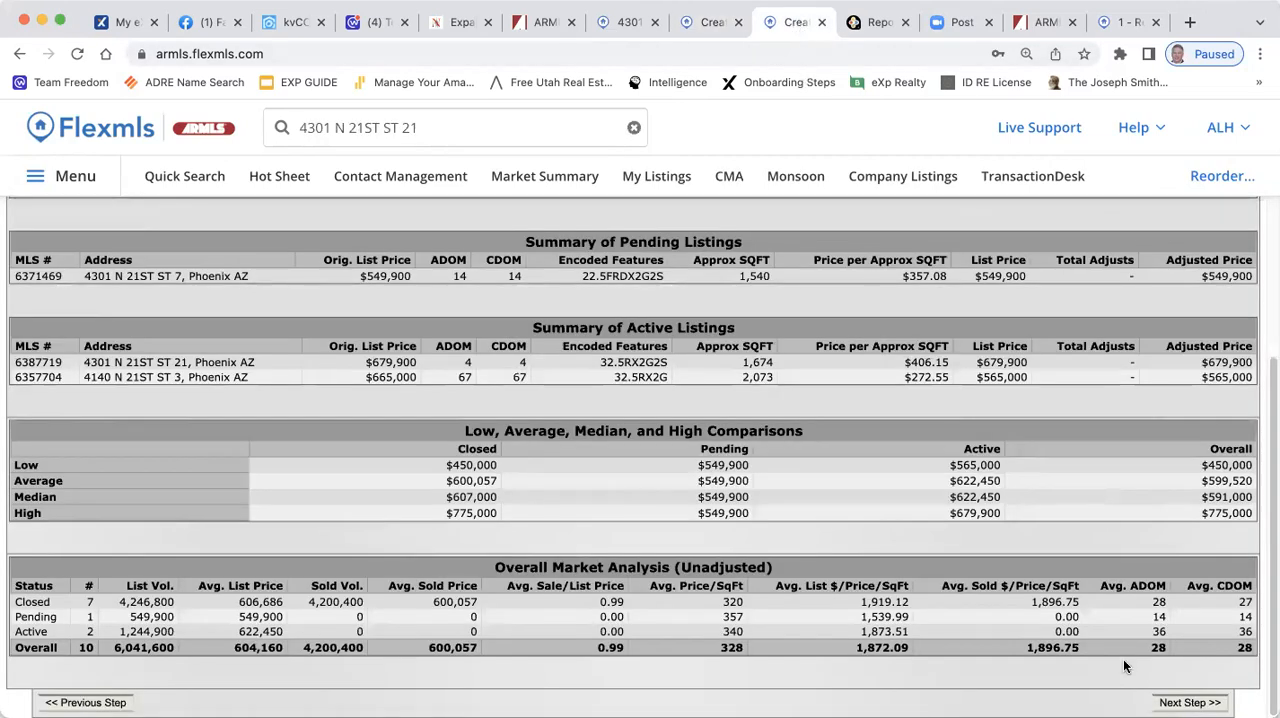
pyautogui.click(1196, 702)
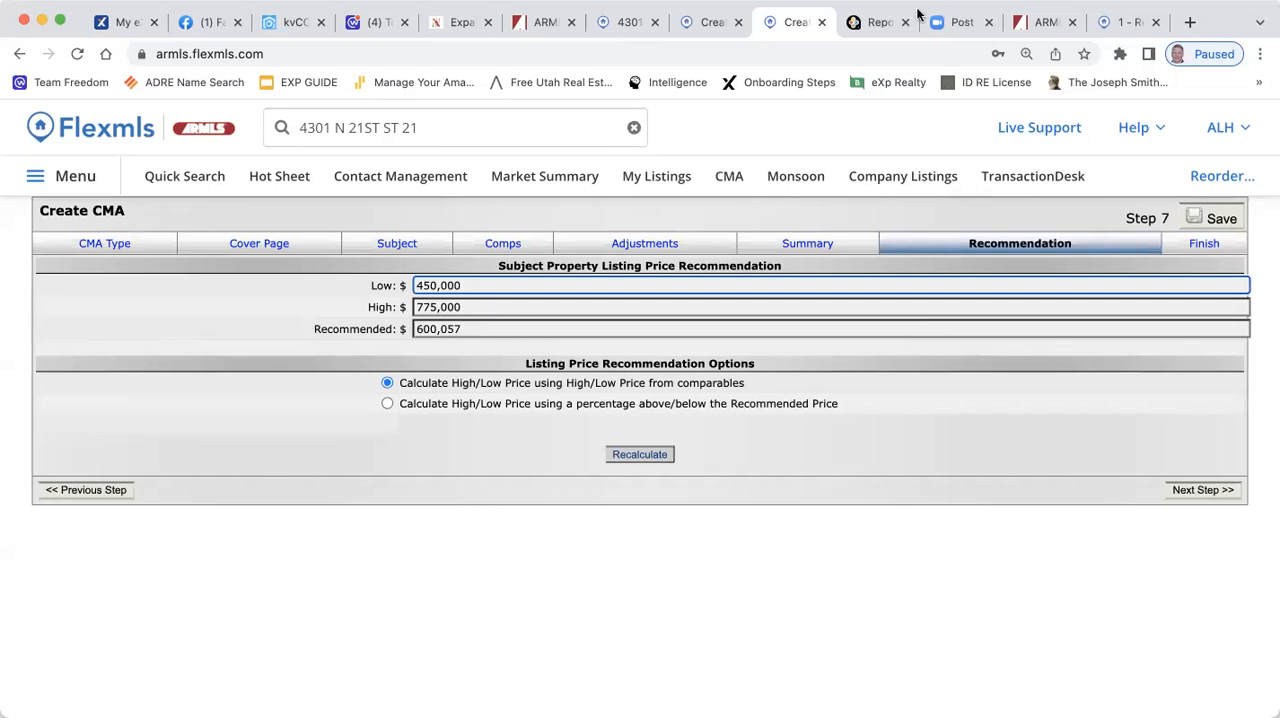
# Review the other CMA's comparable listings and the subject property's listing report, and return to the price recommendation
pyautogui.click(707, 33)
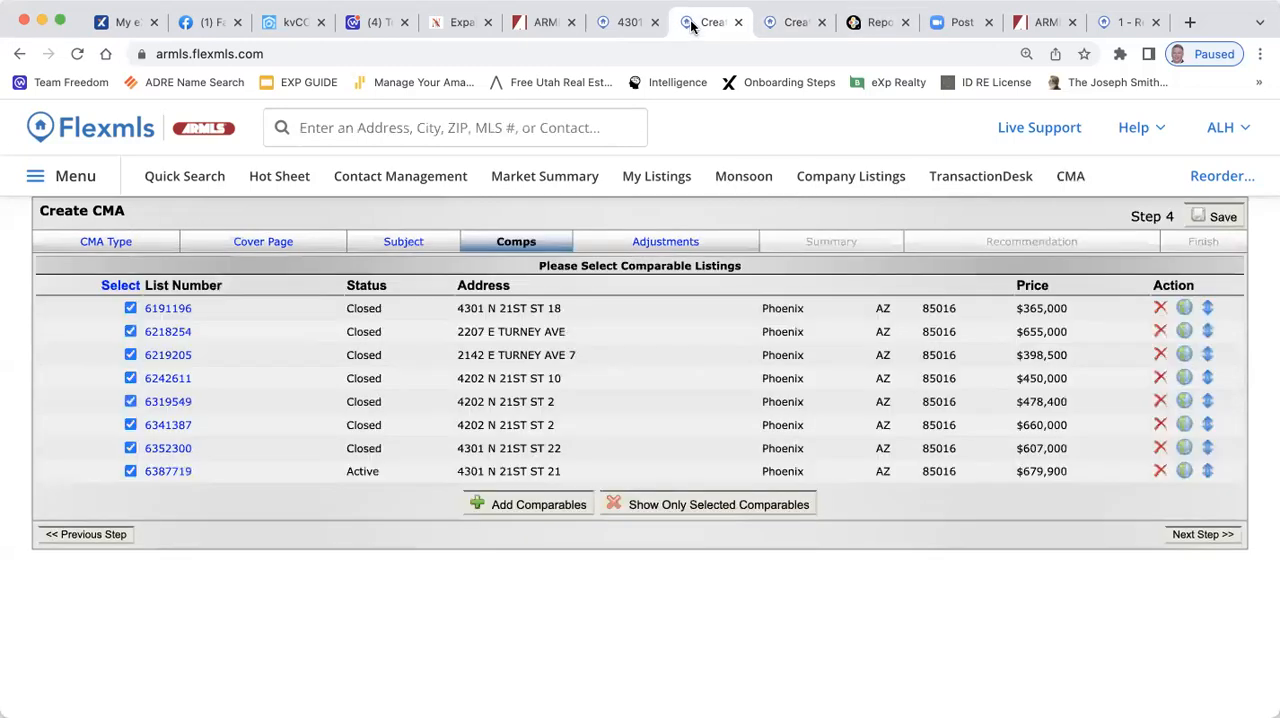
pyautogui.click(622, 24)
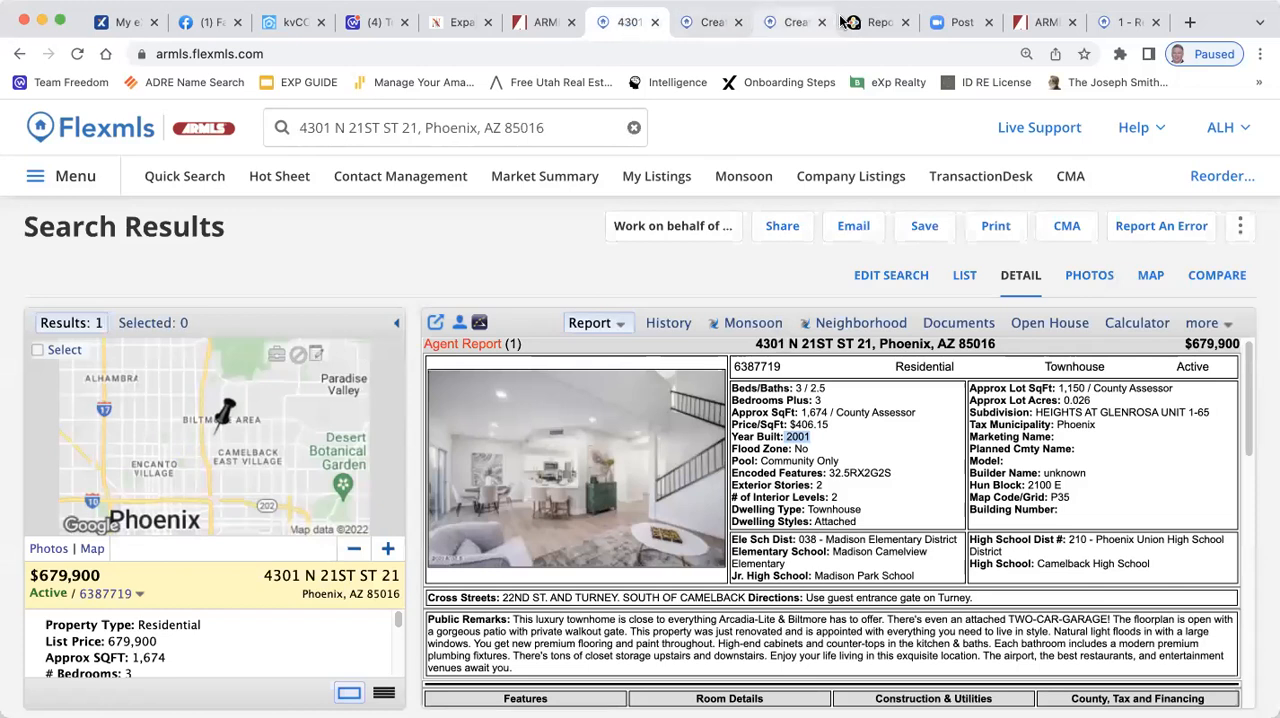
pyautogui.click(797, 23)
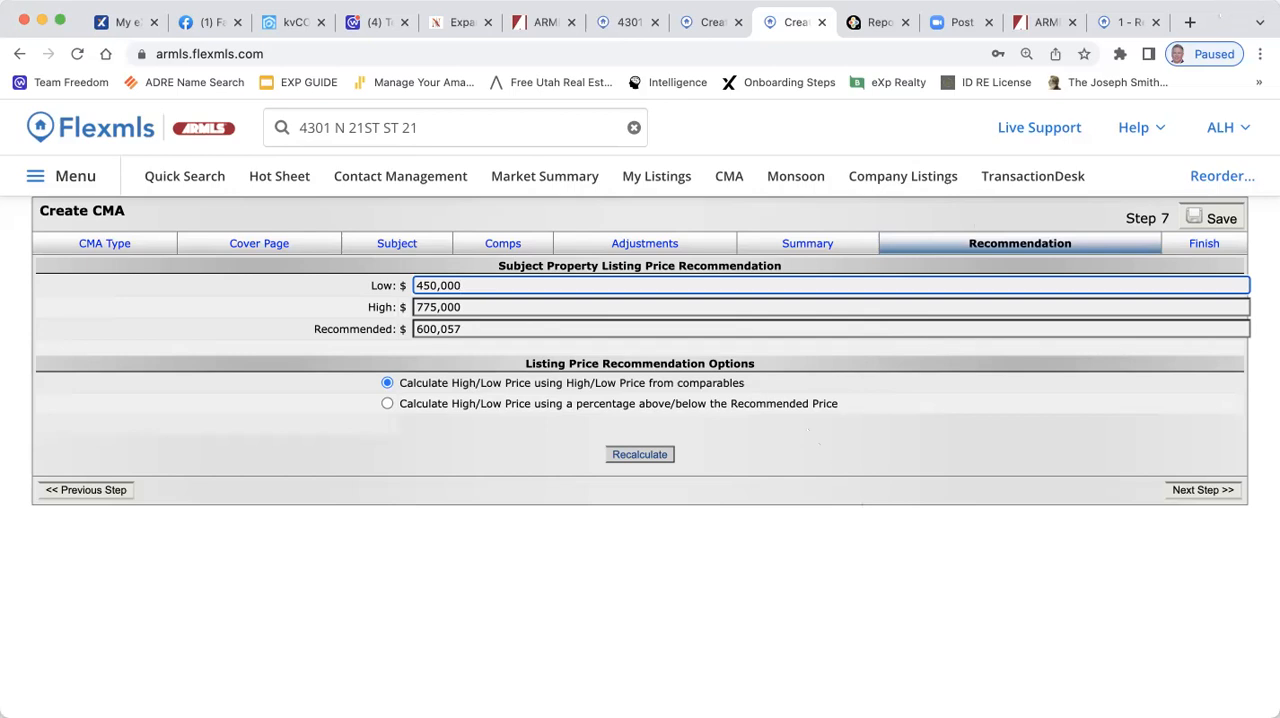
# Accept the recommended listing prices, advance the CMA to its Finish step and review the display and listing detail options
pyautogui.moveTo(1278, 2); pyautogui.dragTo(1254, 7)
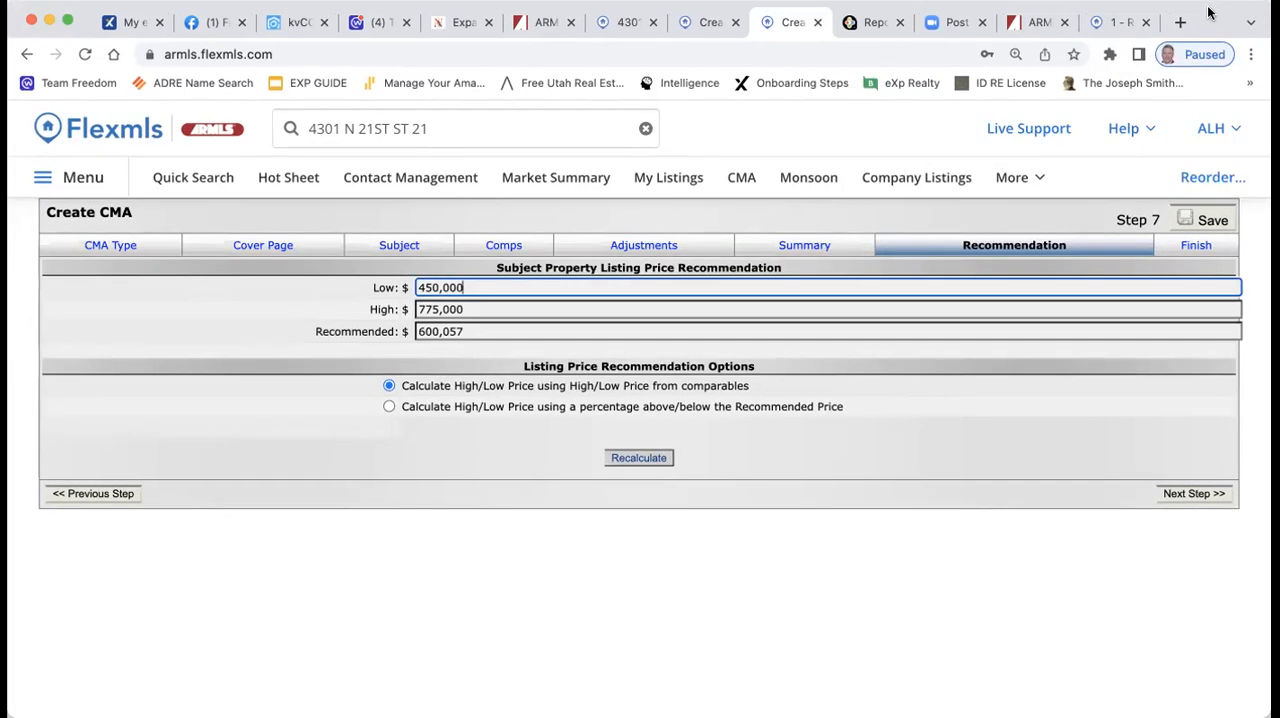
pyautogui.click(1195, 494)
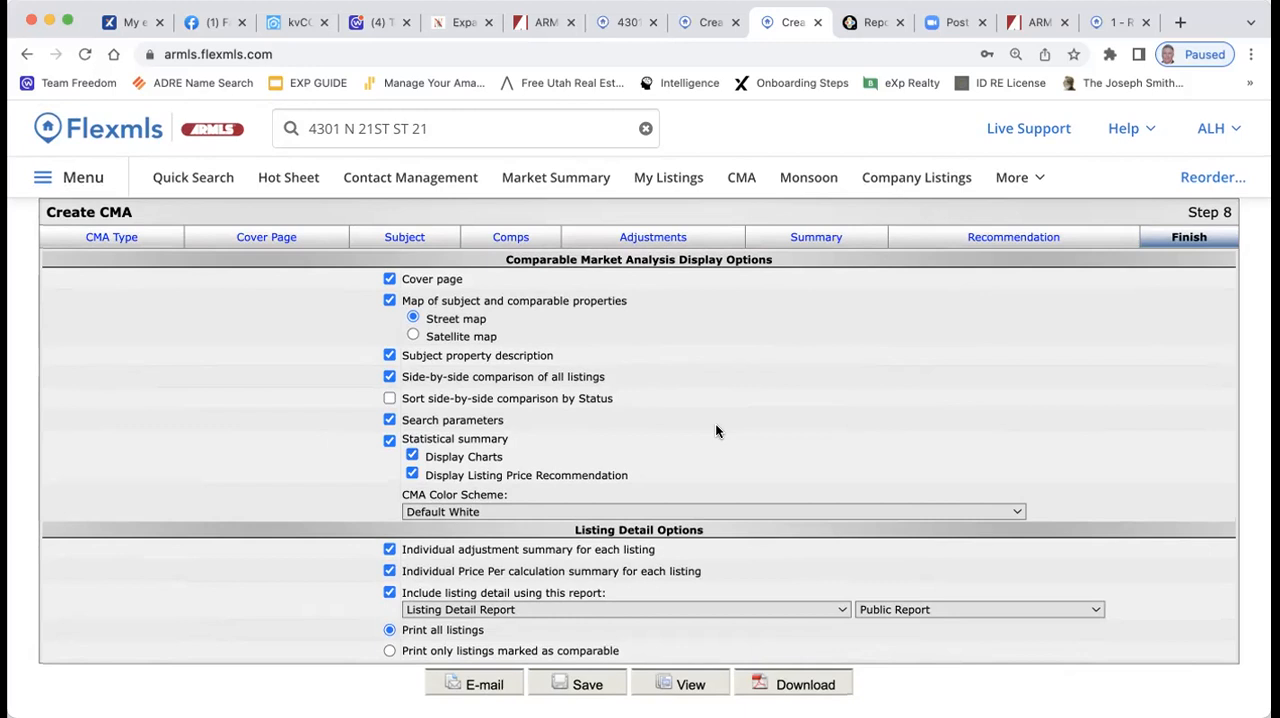
pyautogui.scroll(-1, 716, 425)
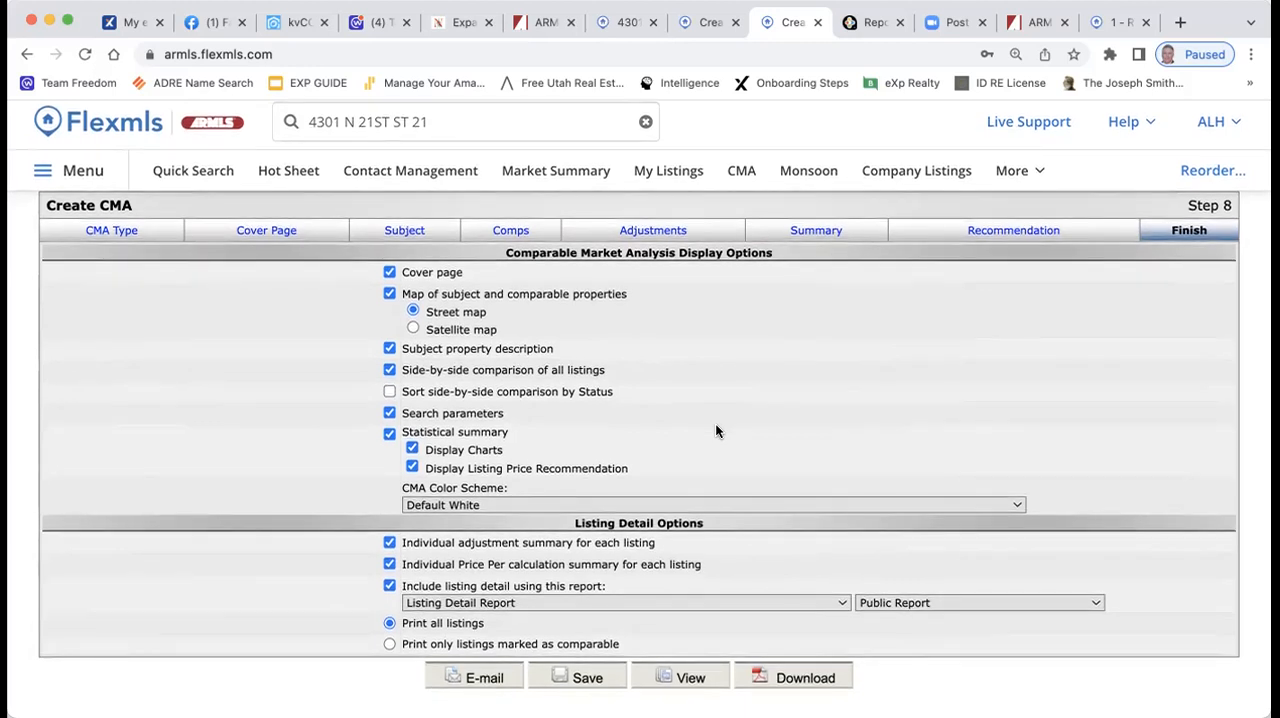
pyautogui.scroll(1, 715, 431)
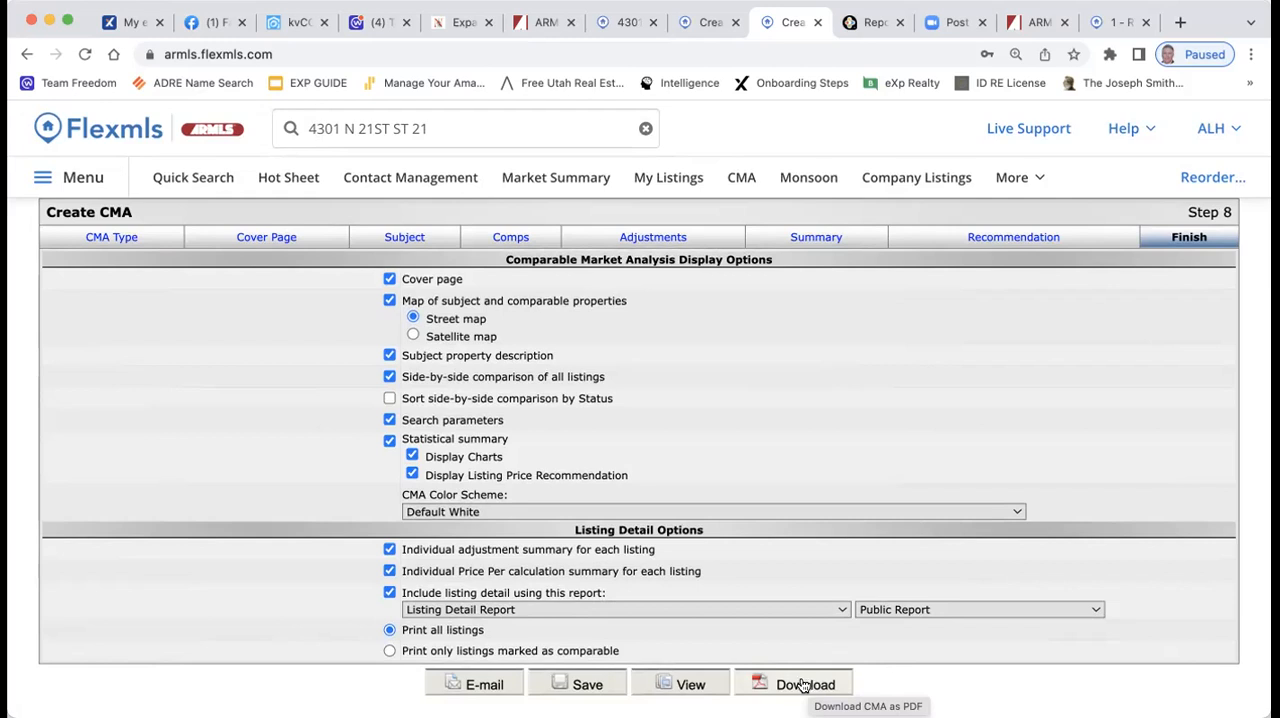
# Switch to RPR to review the seller's report and personalization options, and return to the Flexmls CMA's Finish step
pyautogui.click(866, 22)
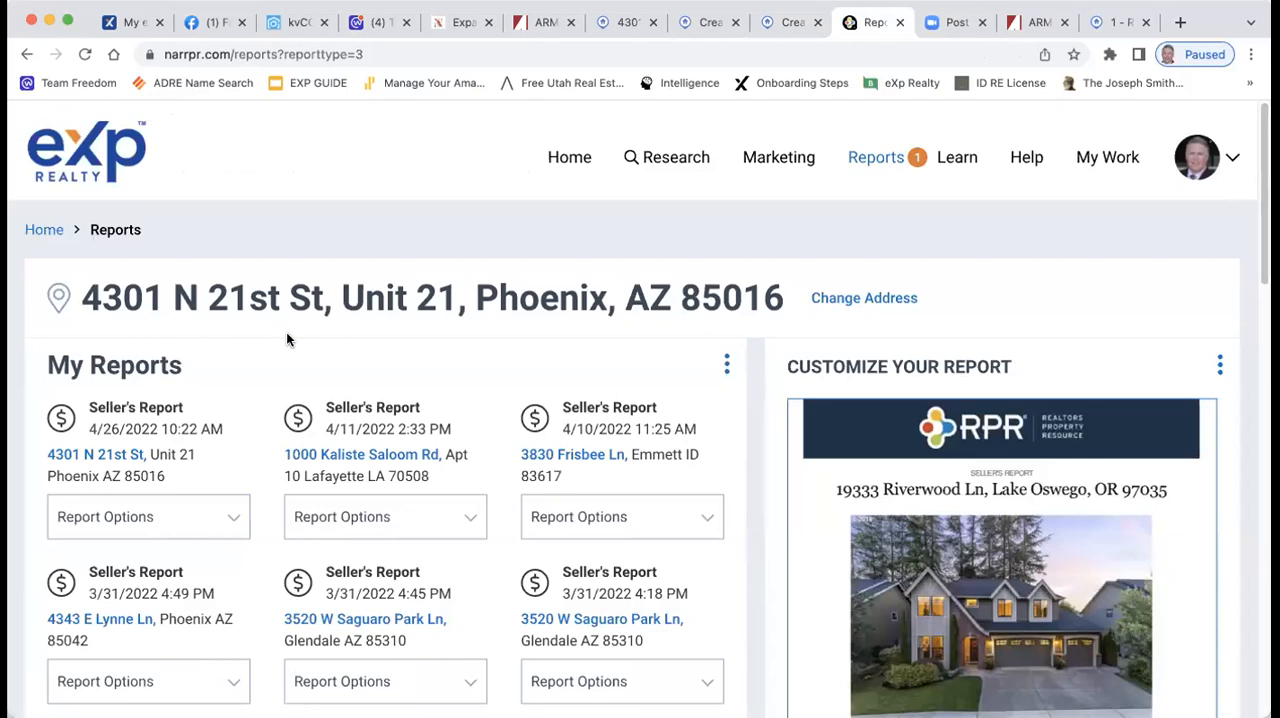
pyautogui.scroll(-15, 295, 323)
pyautogui.scroll(3, 315, 331)
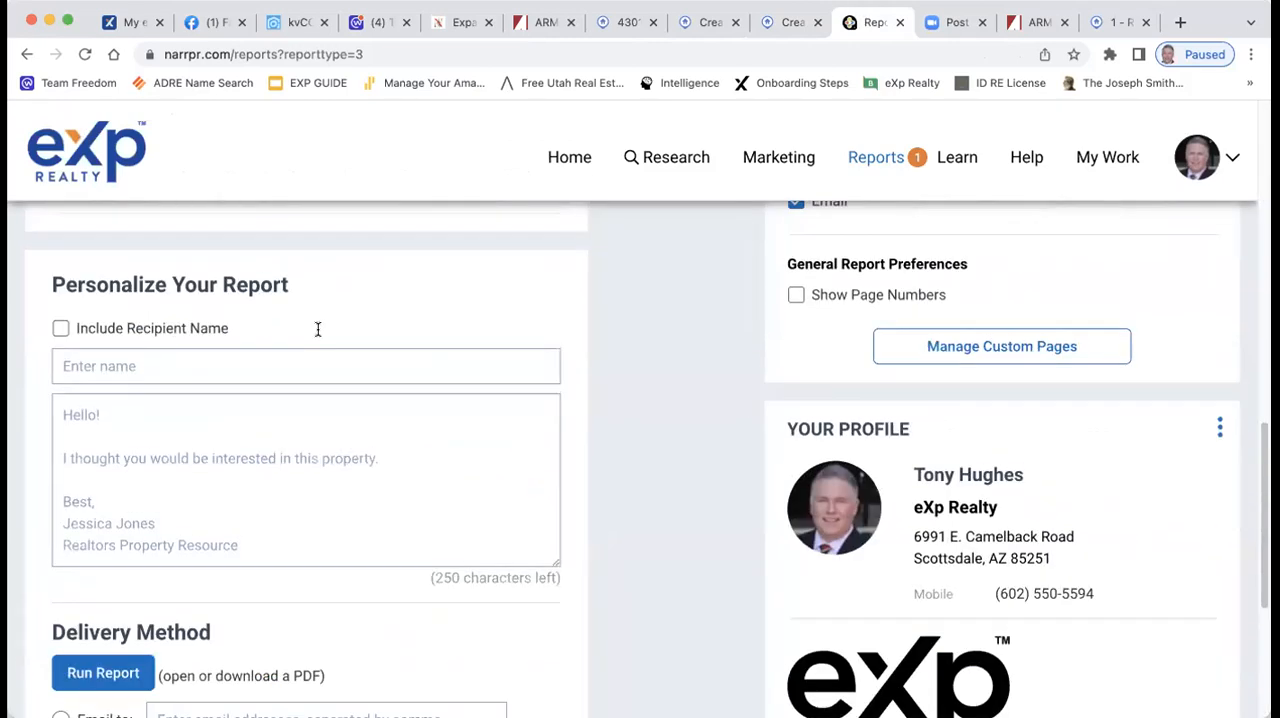
pyautogui.scroll(-1, 443, 346)
pyautogui.scroll(10, 443, 349)
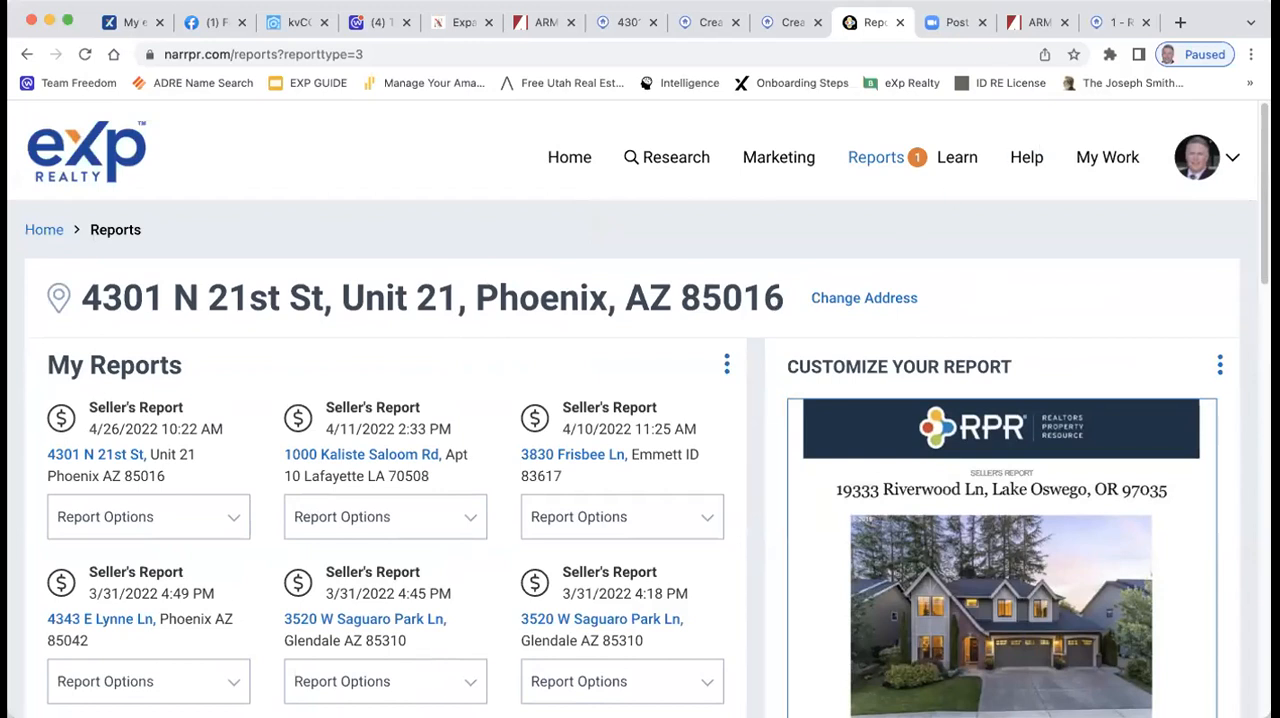
pyautogui.click(785, 22)
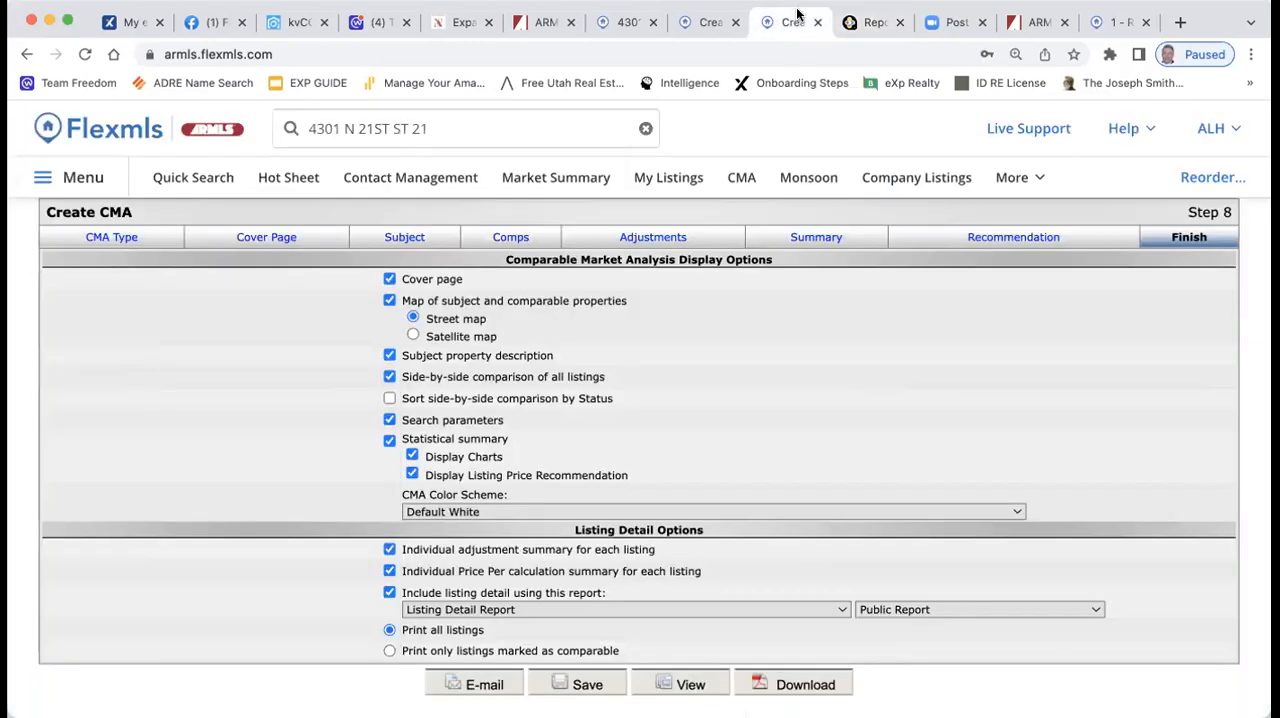